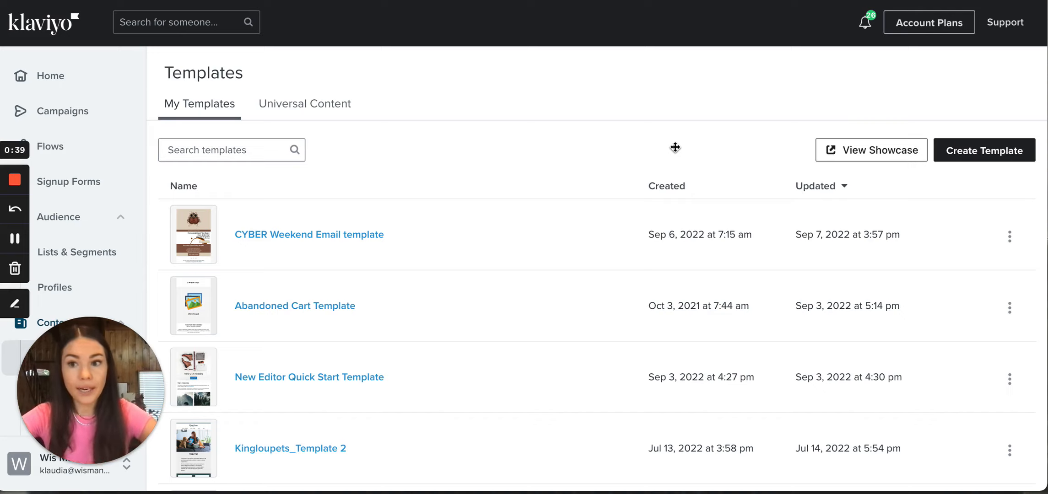
scroll(98, 157, "down", 5)
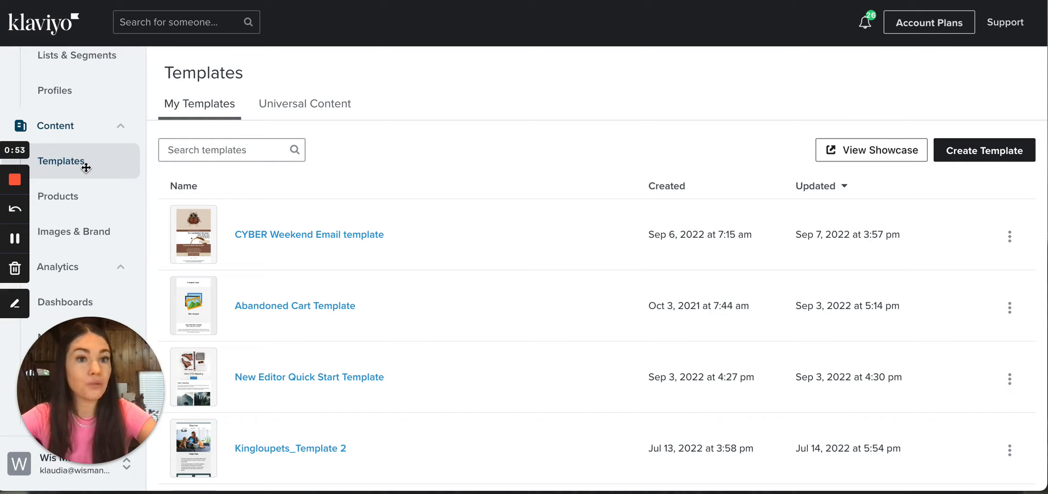
scroll(86, 168, "up", 2)
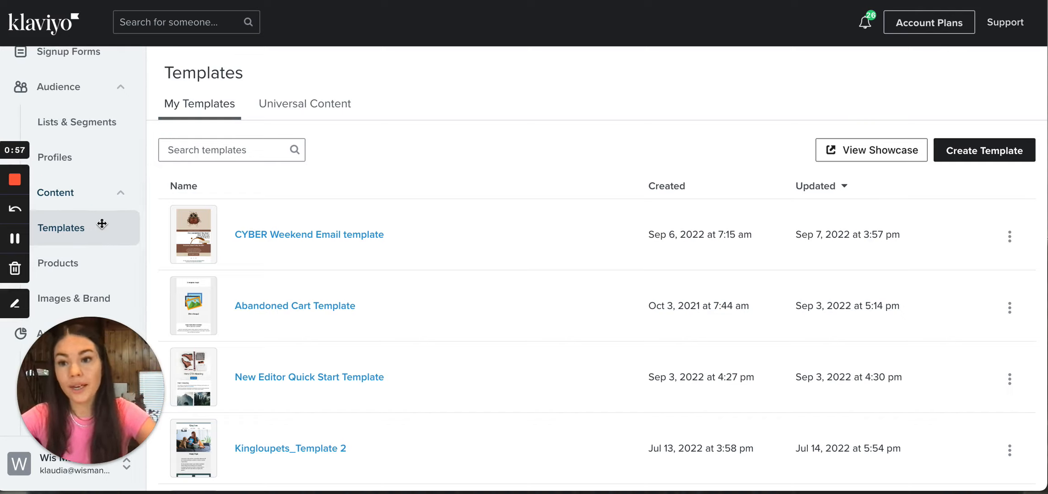
scroll(106, 206, "up", 1)
left_click(114, 207)
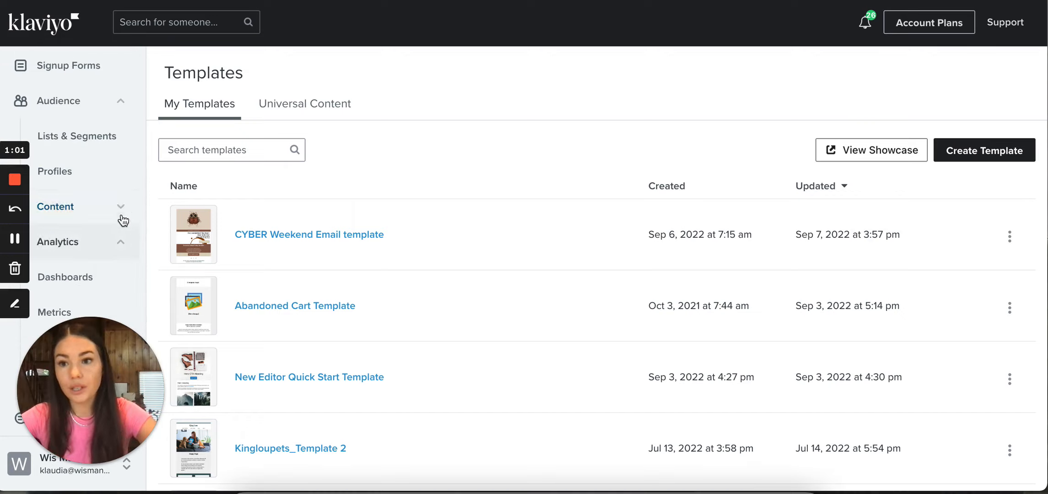
left_click(104, 209)
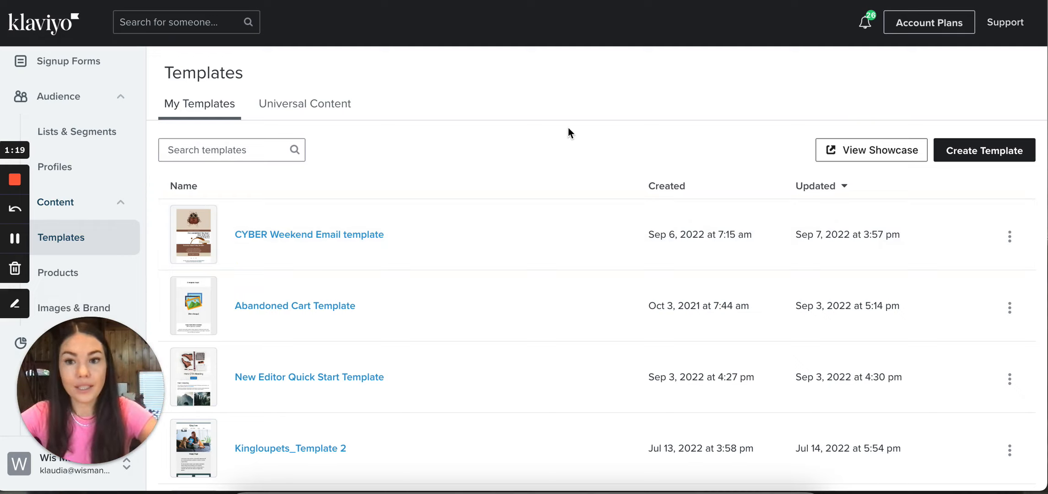
Create an email template with the new editor instead of the classic one
left_click(972, 157)
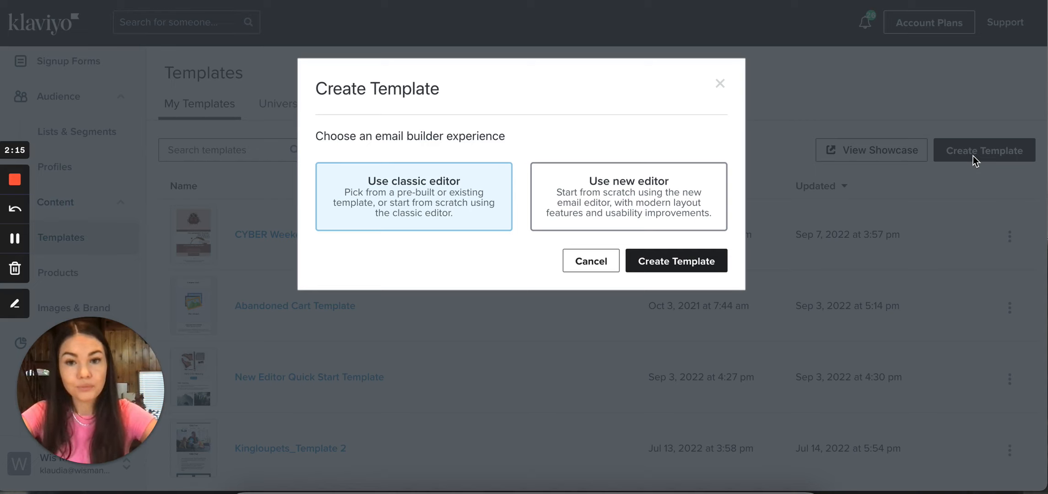
left_click(630, 205)
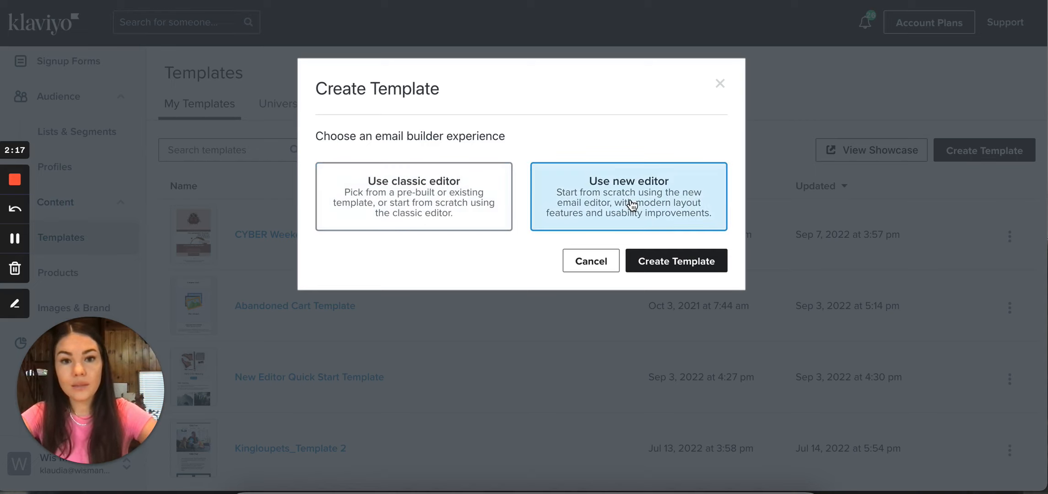
left_click(682, 259)
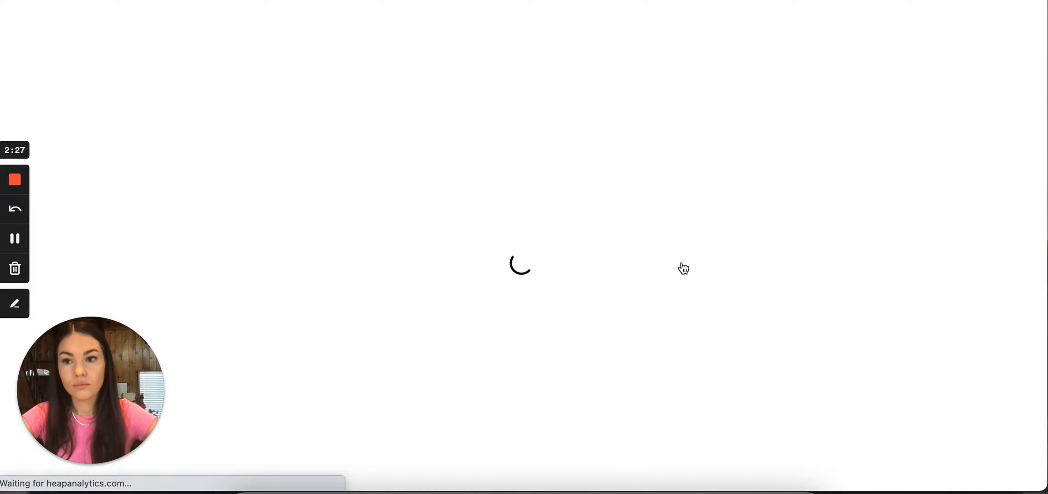
left_click(15, 238)
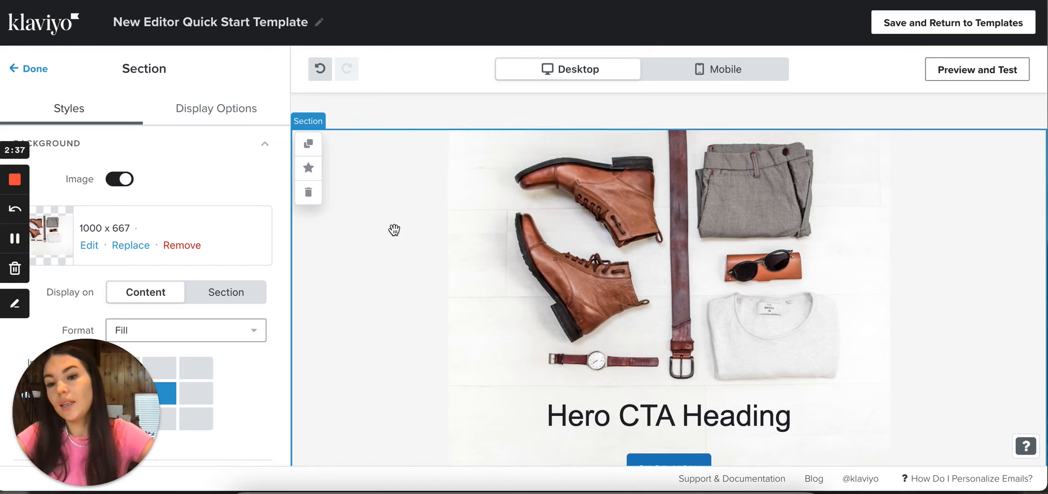
Set the hero section's background image position to the top-left cell of the position grid
scroll(394, 230, "down", 4)
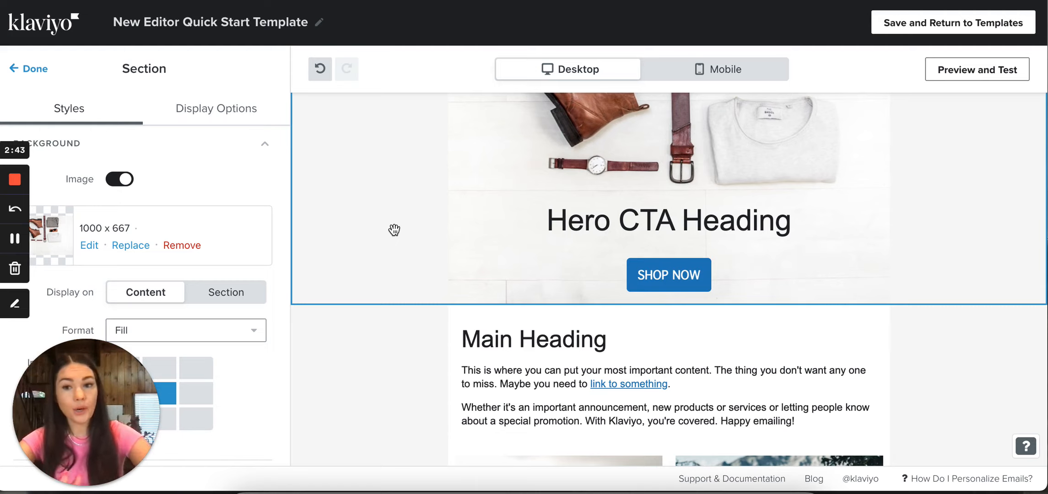
scroll(393, 229, "up", 4)
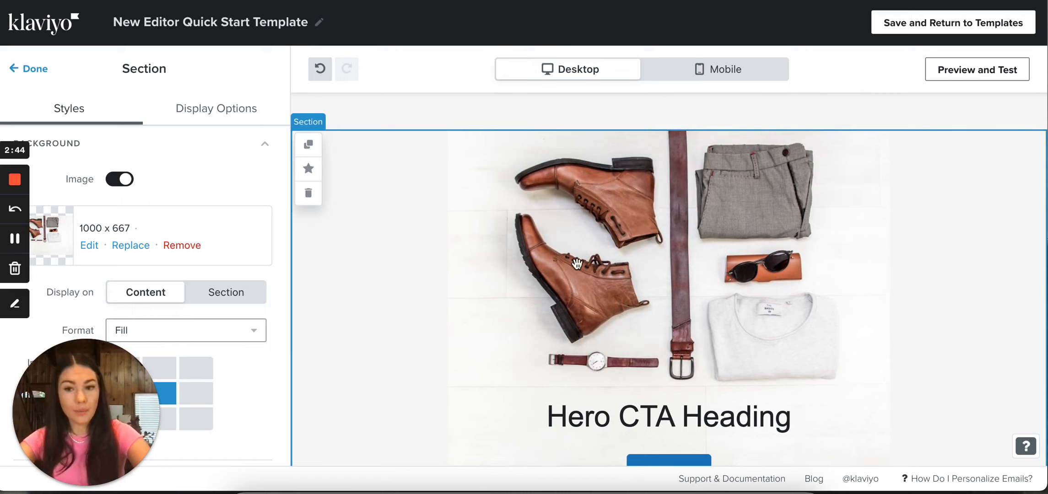
left_click(475, 285)
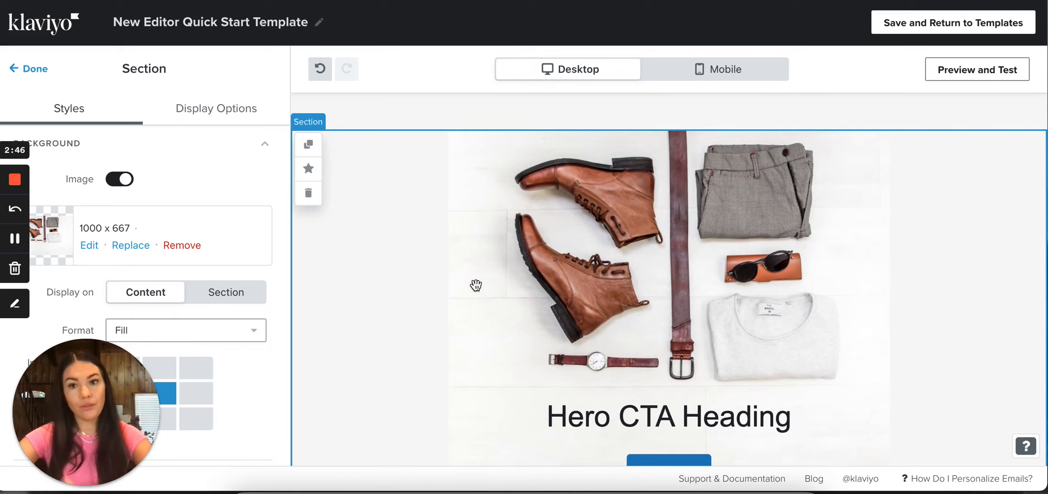
scroll(468, 347, "down", 5)
scroll(471, 343, "up", 3)
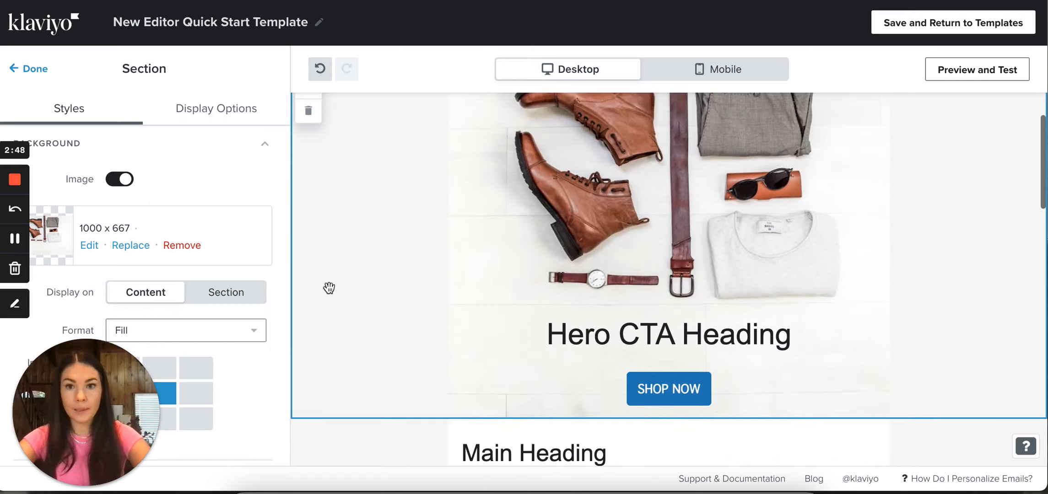
scroll(193, 307, "down", 3)
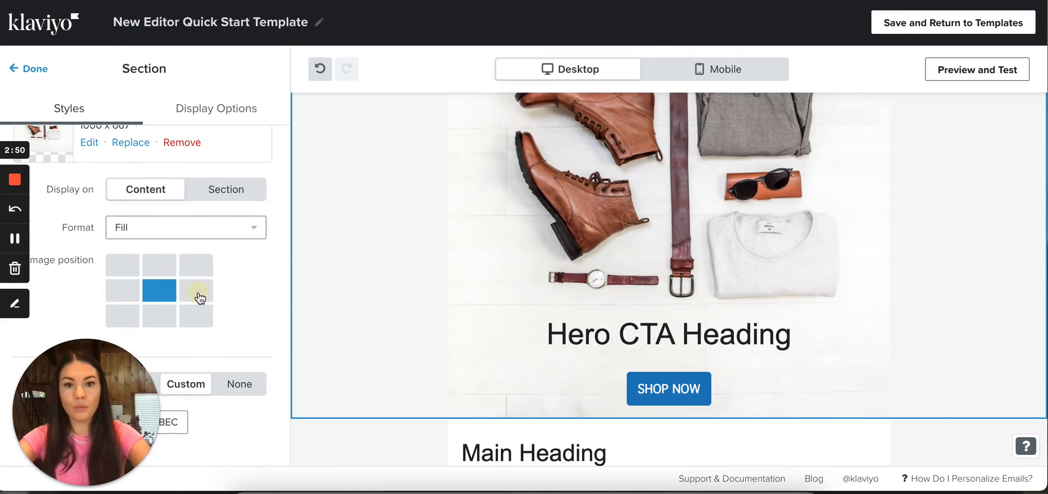
left_click(196, 291)
left_click(123, 266)
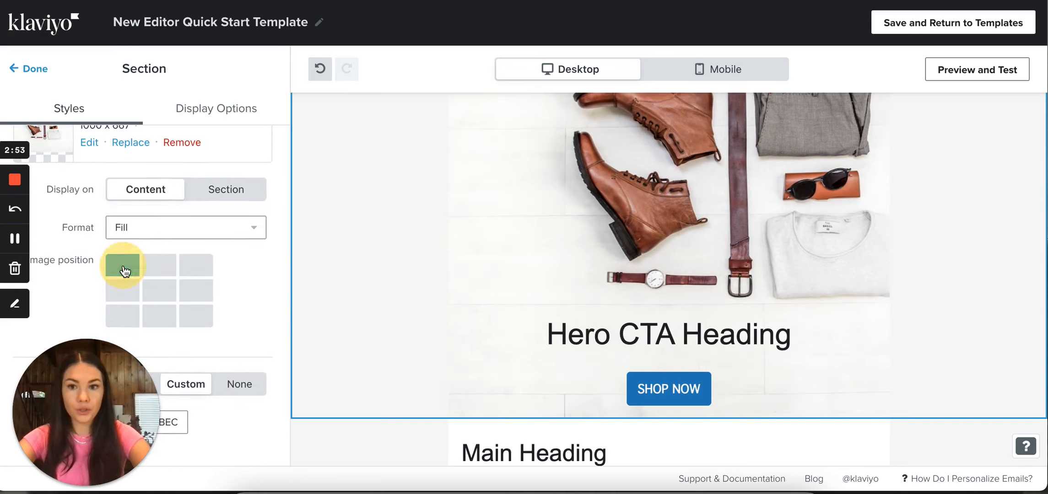
Turn on the section color for the hero section behind the boots image
scroll(474, 315, "up", 1)
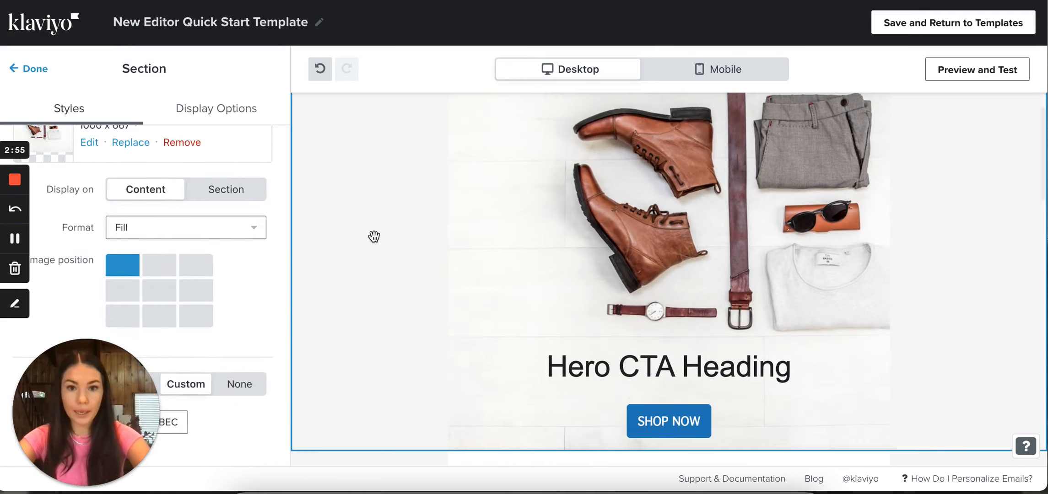
scroll(374, 237, "down", 2)
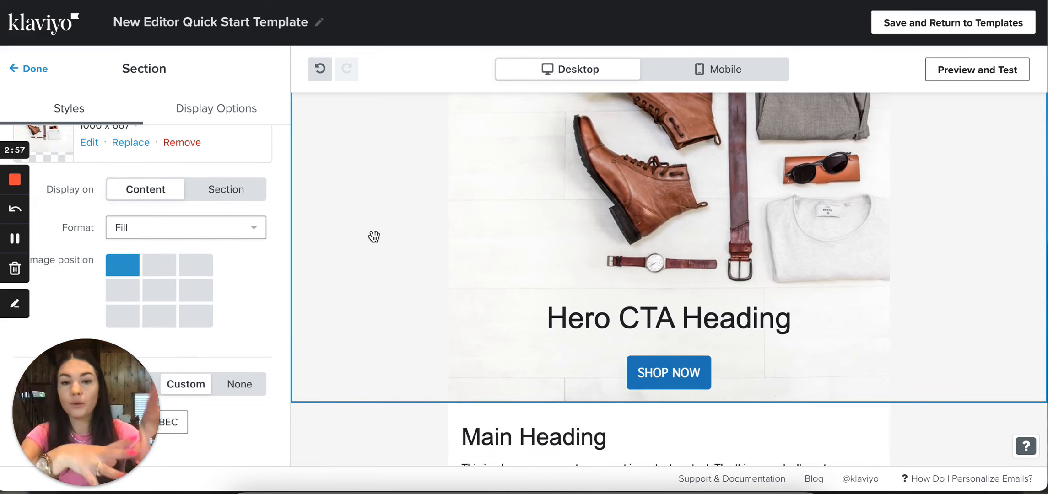
scroll(374, 236, "down", 5)
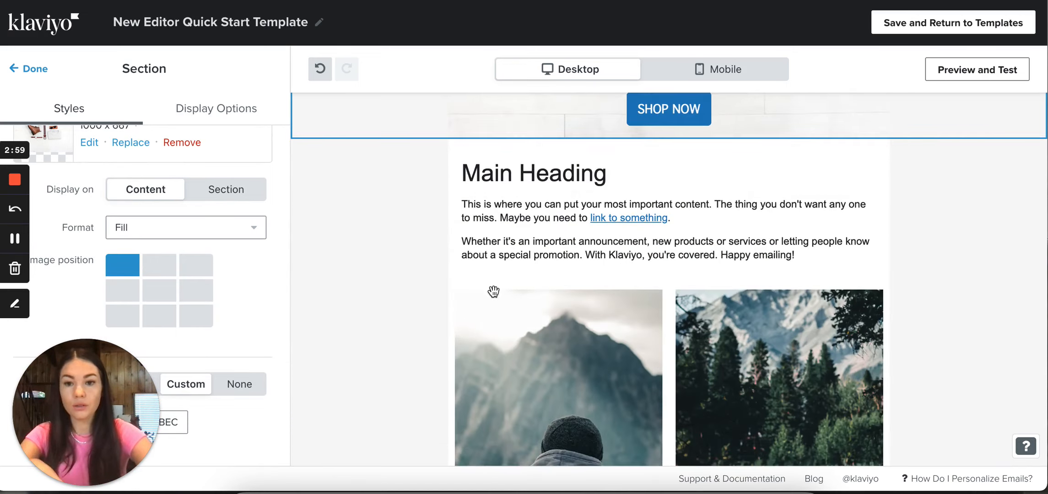
scroll(493, 291, "up", 1)
scroll(493, 291, "up", 5)
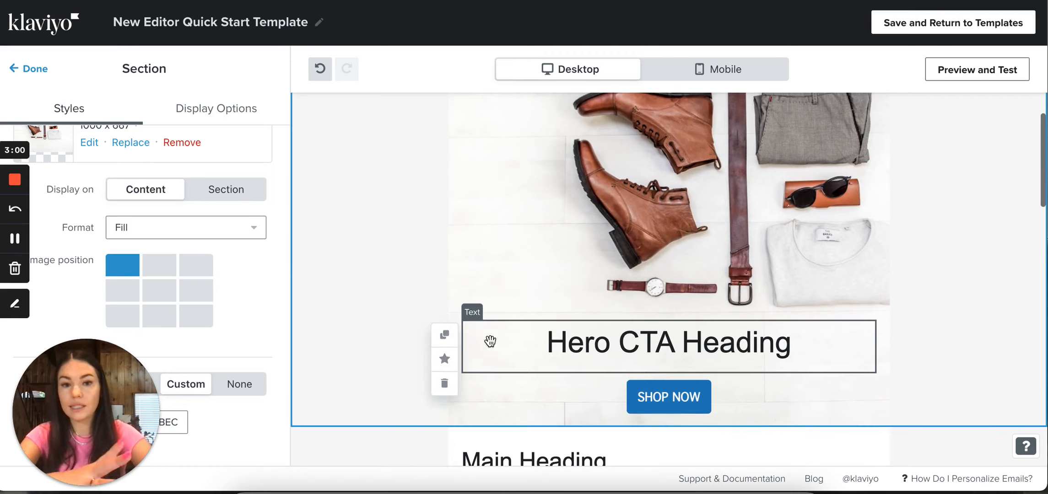
scroll(180, 343, "down", 3)
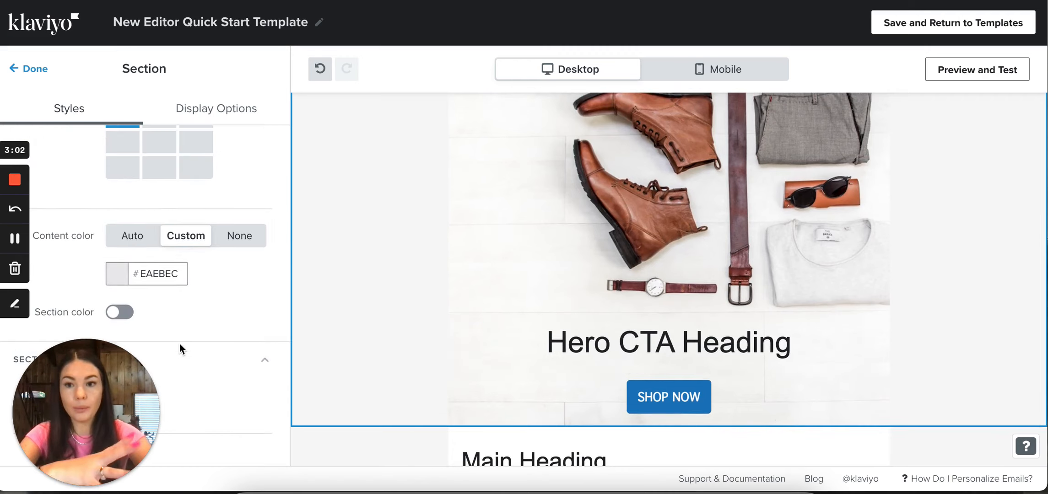
left_click(125, 313)
scroll(330, 313, "down", 4)
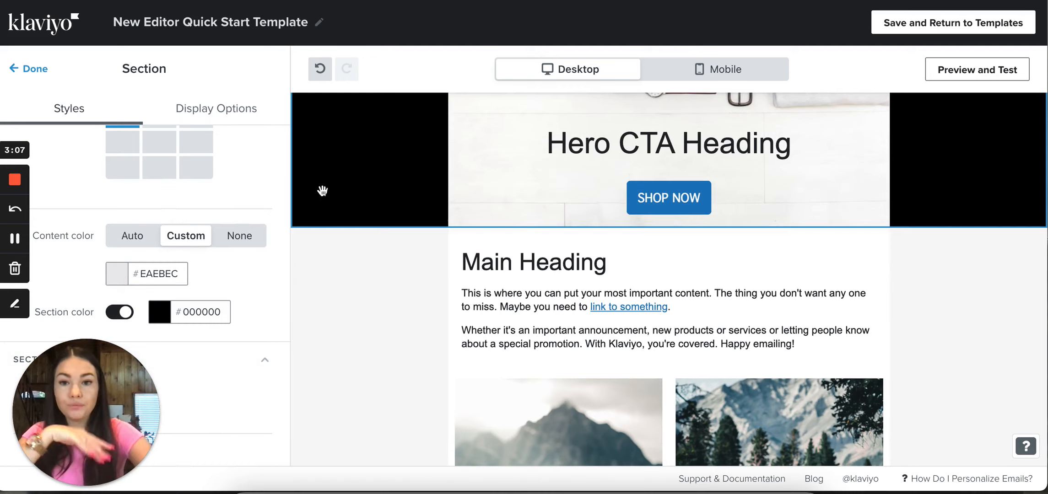
Review the hero section's style settings and the email layout, and undo turning on its section color
scroll(228, 296, "down", 3)
scroll(268, 305, "down", 2)
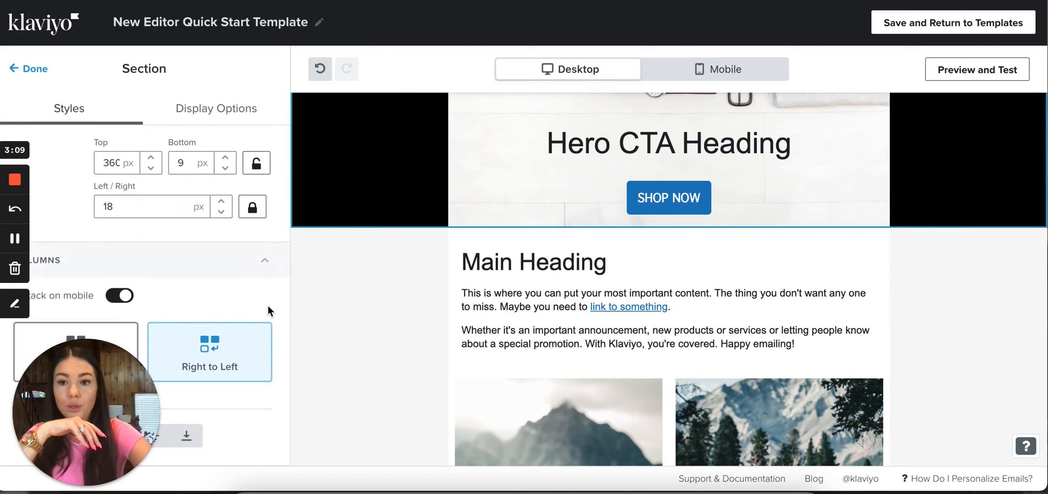
scroll(268, 305, "up", 6)
scroll(428, 297, "up", 5)
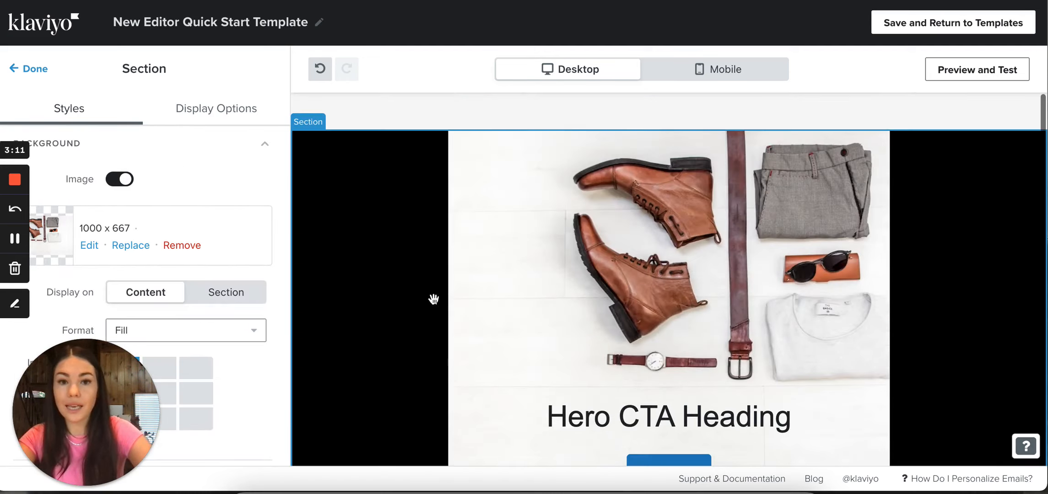
scroll(376, 296, "down", 4)
scroll(377, 296, "down", 2)
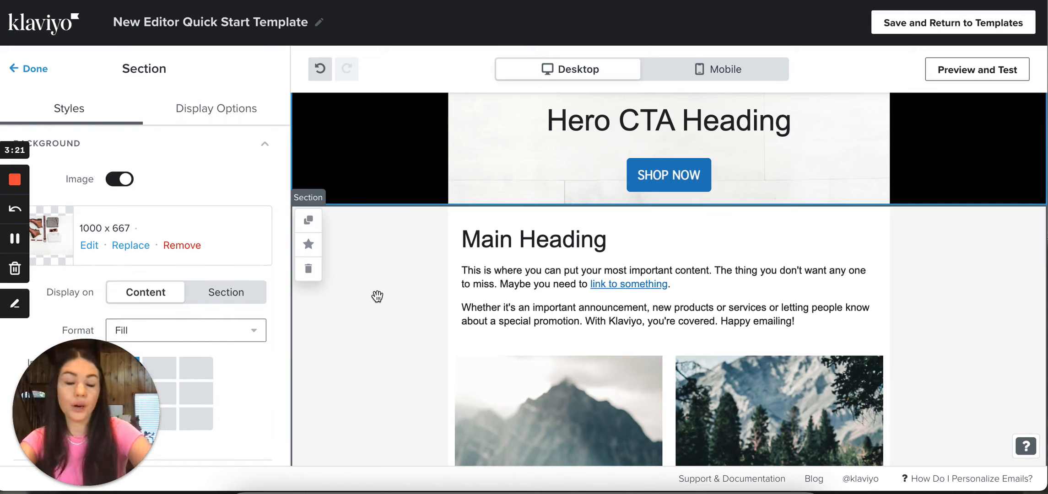
scroll(375, 296, "up", 6)
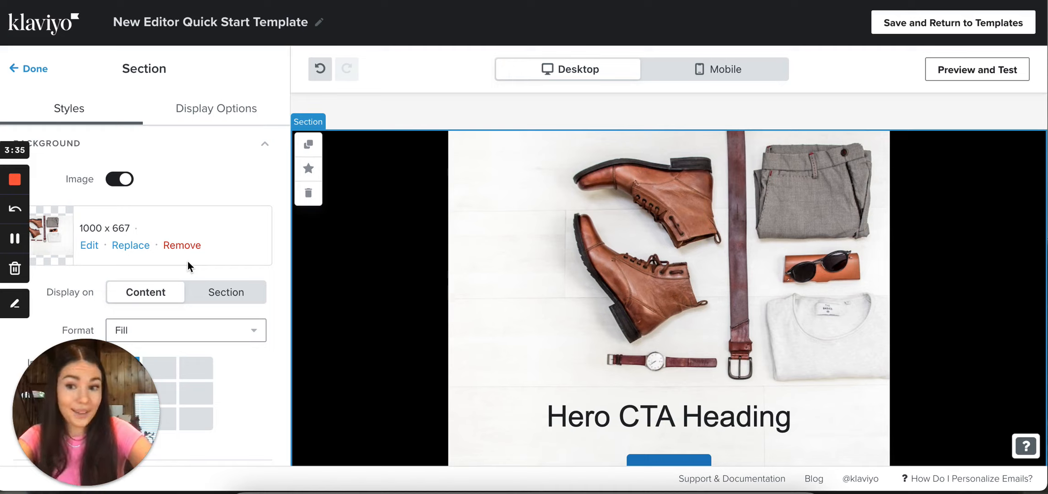
left_click(320, 76)
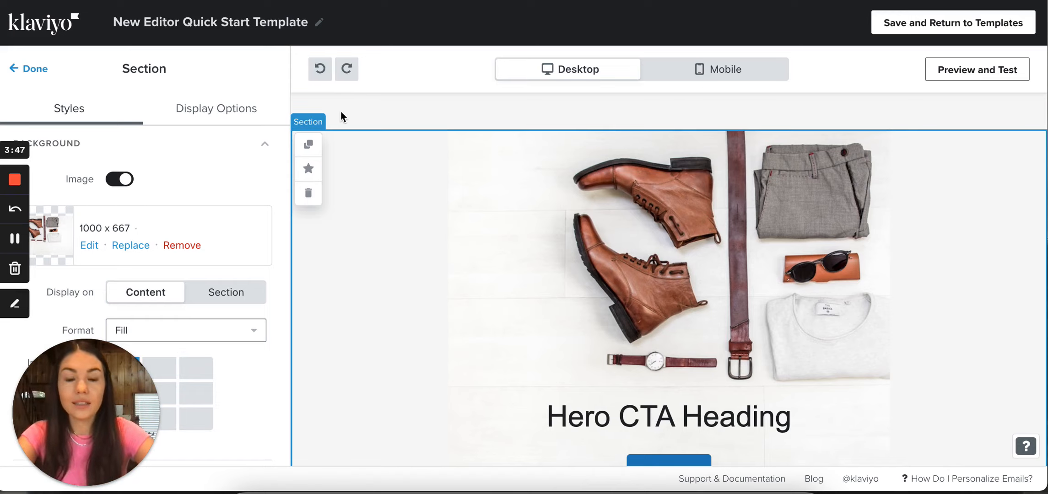
Look over the email content, open its desktop preview, and return to the editor
scroll(340, 111, "down", 1)
scroll(424, 327, "down", 15)
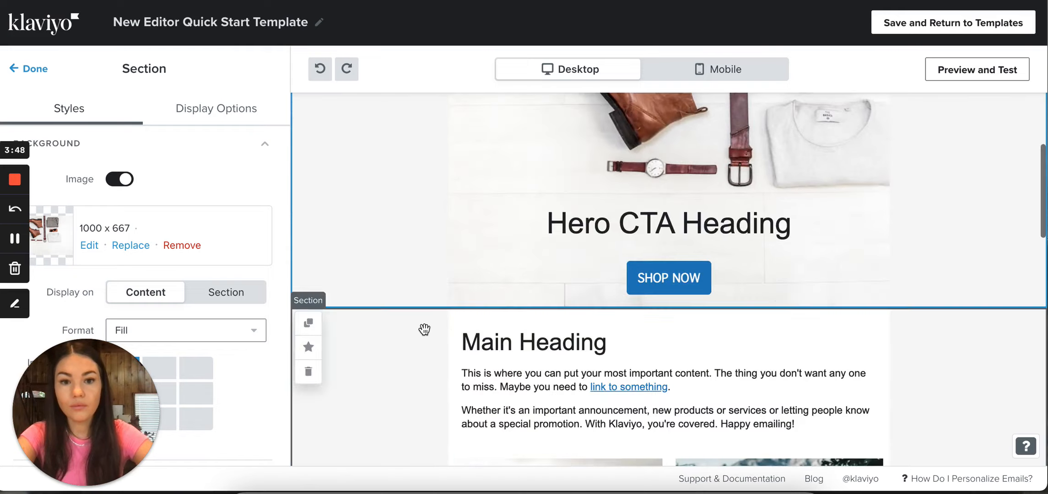
scroll(425, 329, "up", 15)
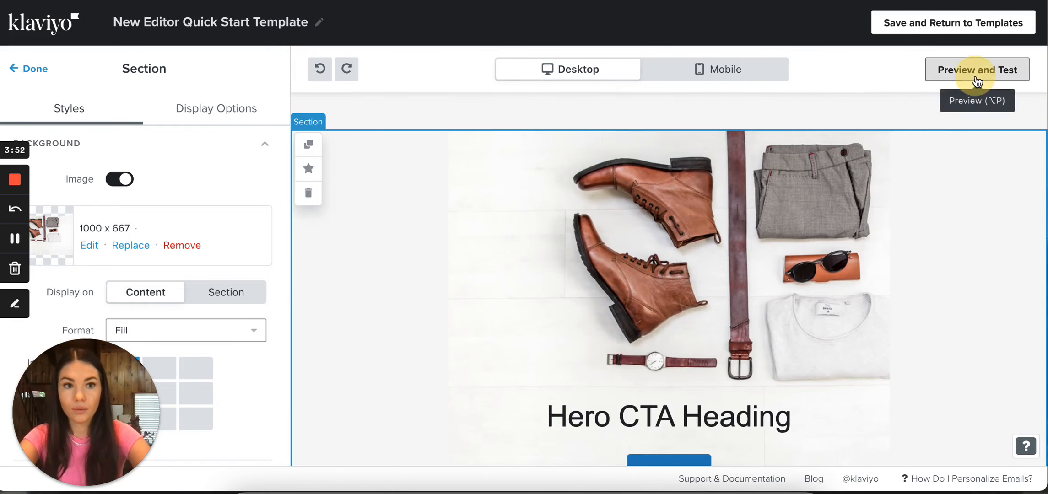
left_click(978, 82)
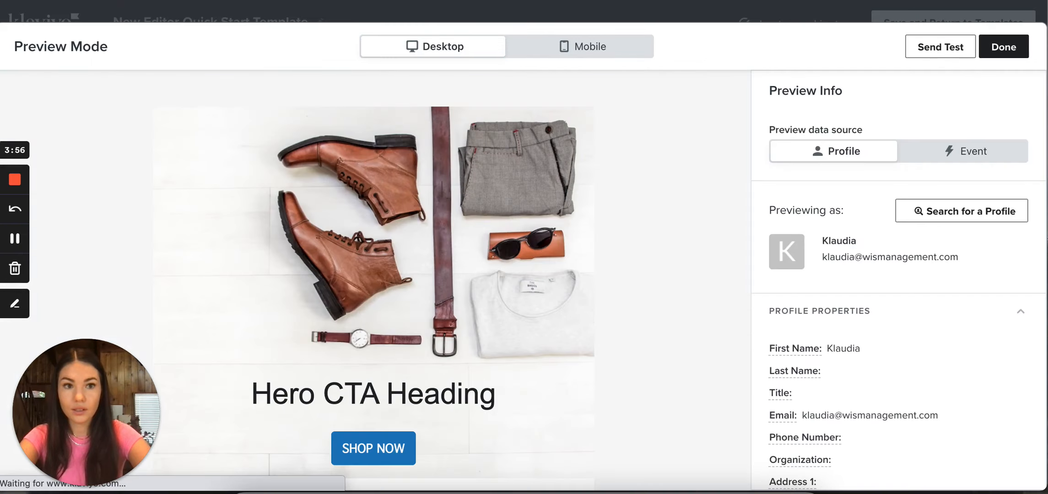
left_click(1002, 49)
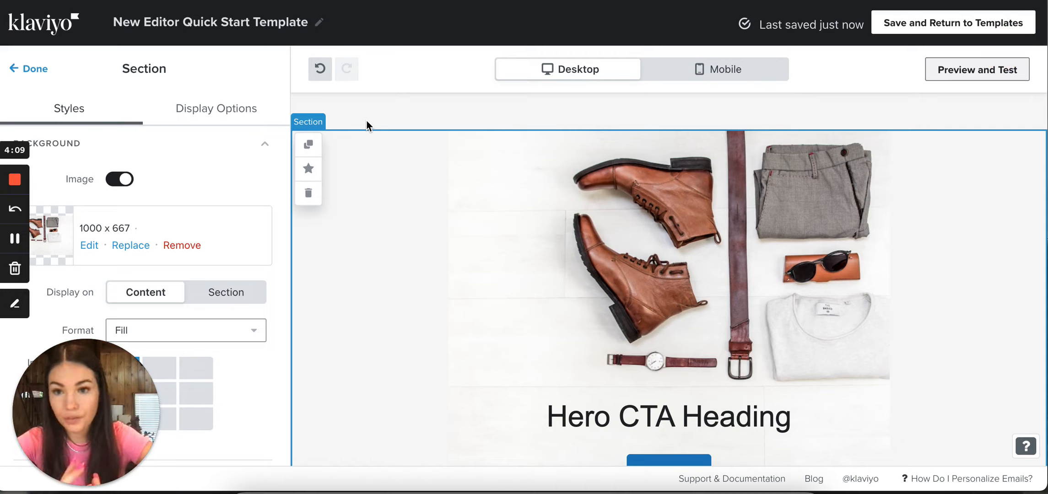
Reopen the email preview and examine the whole message from the hero image down to the footer
left_click(960, 73)
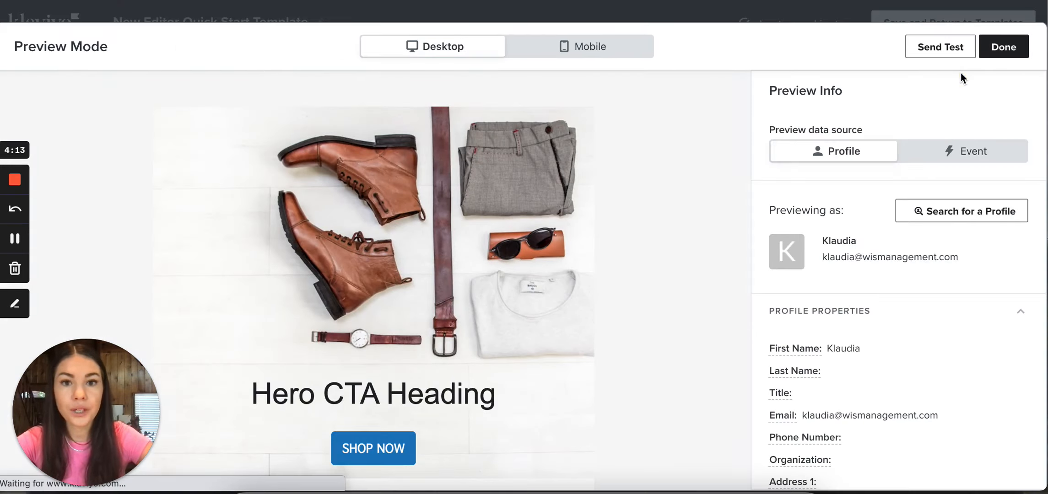
scroll(656, 359, "down", 10)
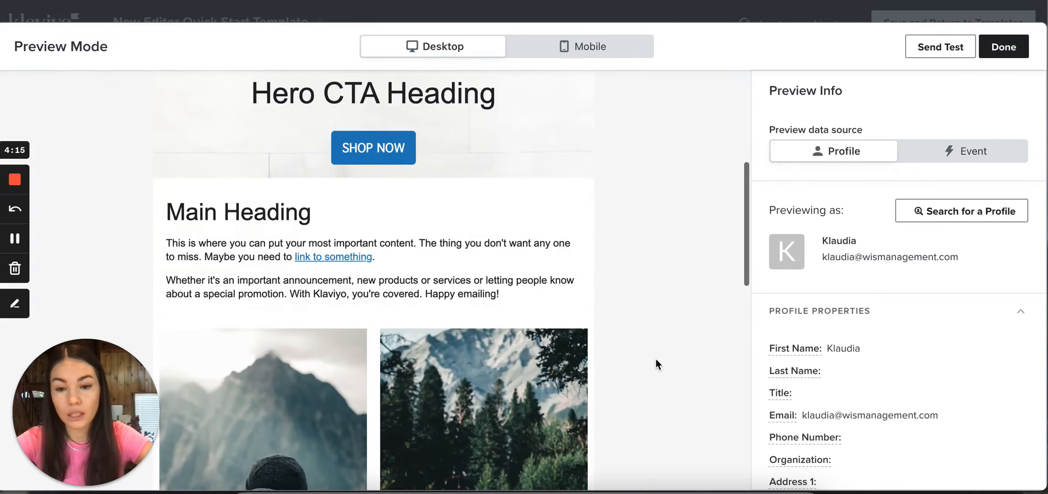
scroll(655, 358, "down", 5)
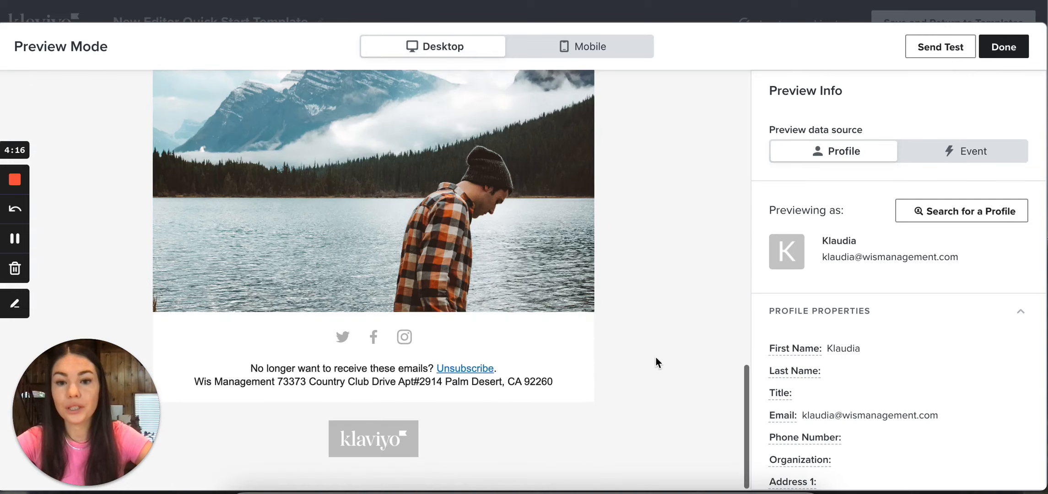
scroll(656, 358, "up", 15)
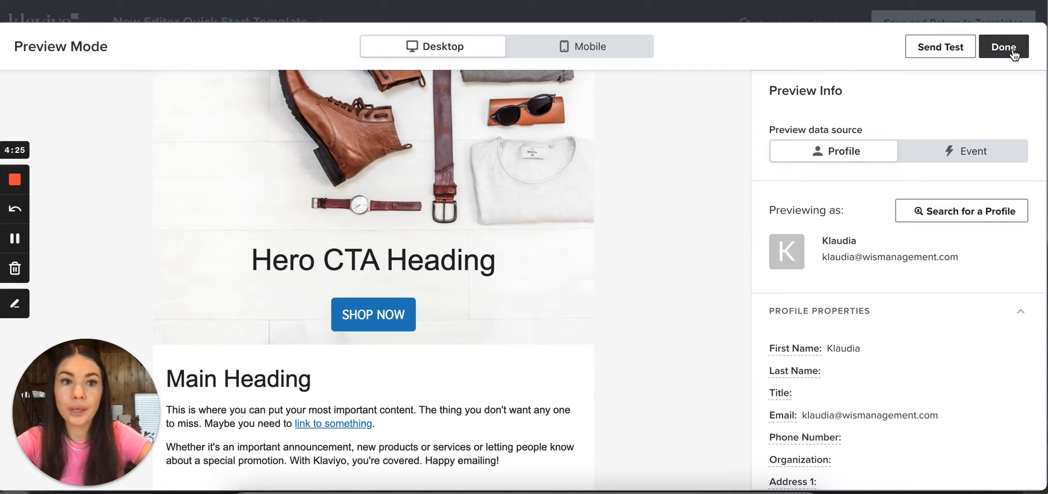
Switch the preview data source from Profile to Event and check the list of selectable events
left_click(986, 163)
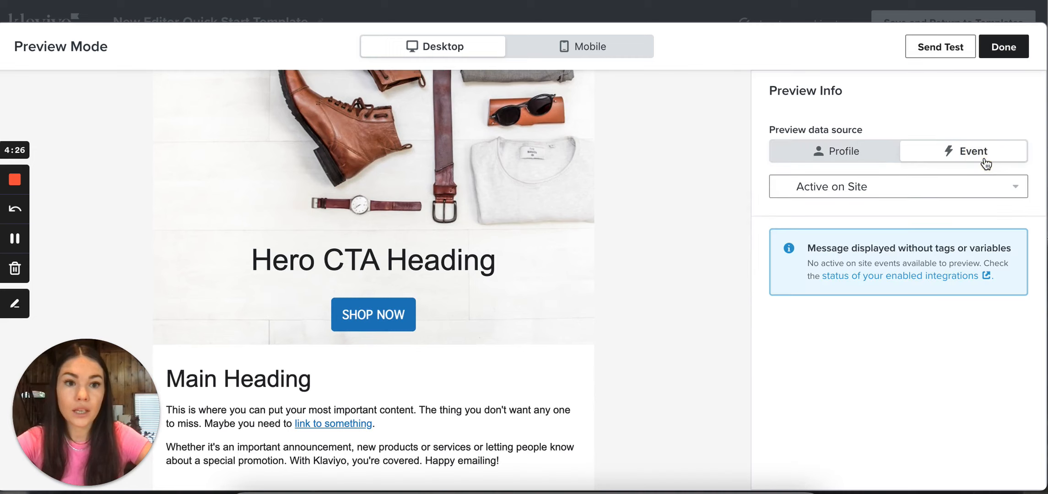
left_click(970, 192)
left_click(946, 194)
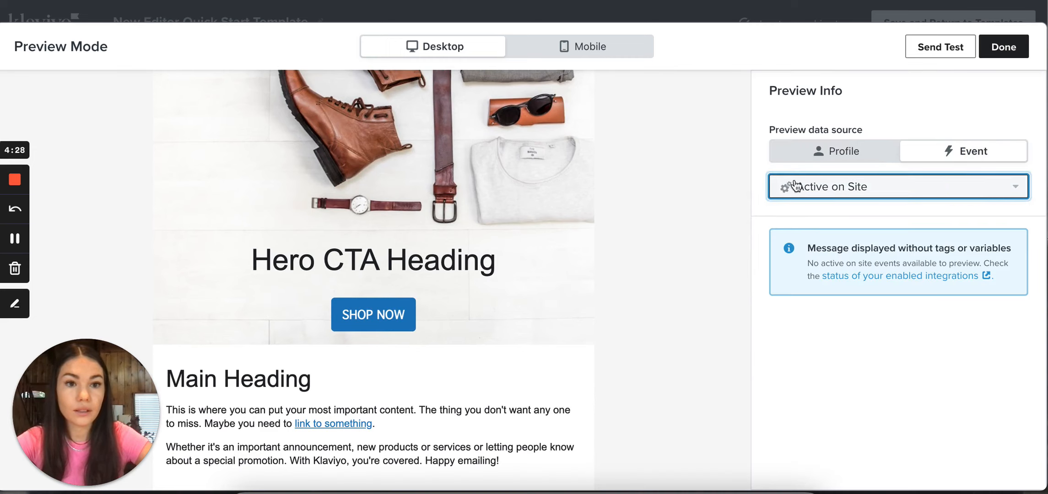
Close the email preview and, from the templates list, start a new template with the classic editor
left_click(1009, 47)
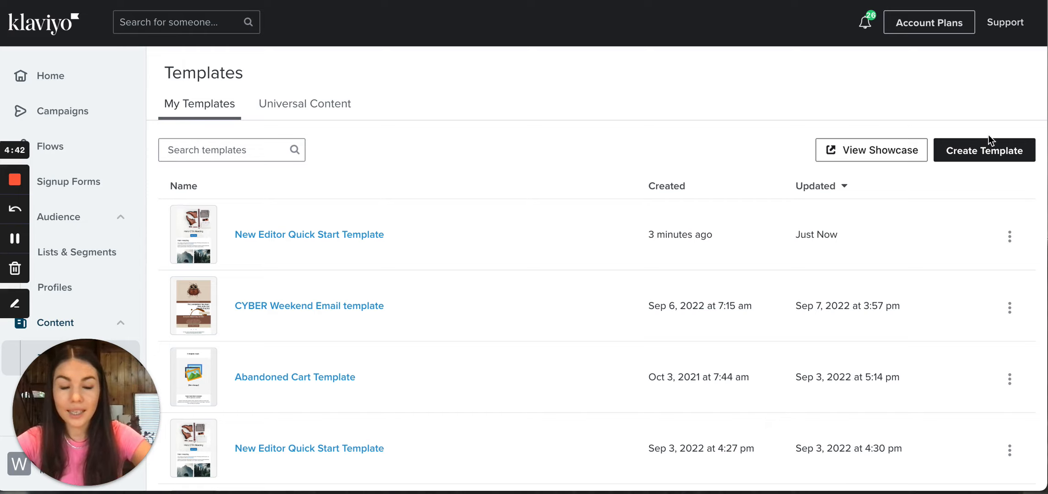
left_click(995, 154)
left_click(995, 154)
left_click(447, 204)
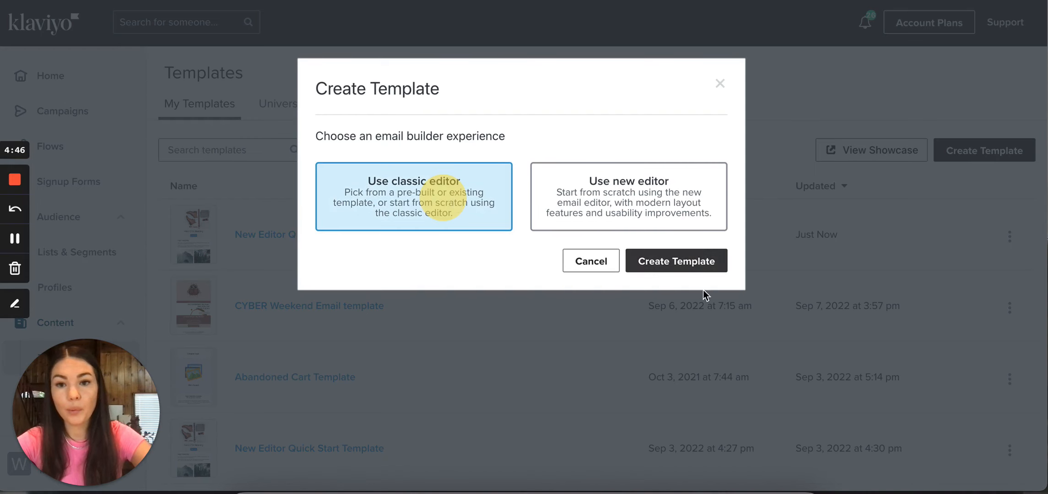
left_click(686, 263)
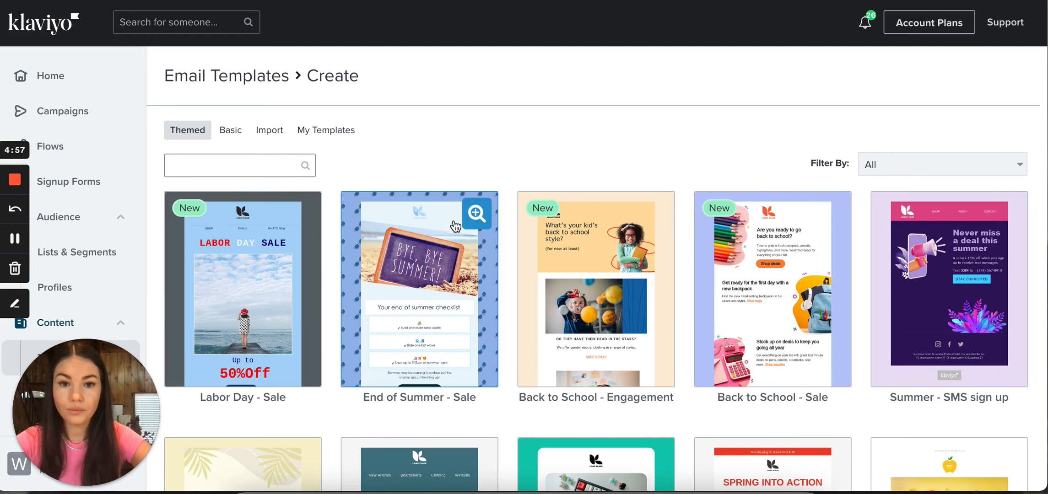
Browse the gallery of themed email templates and switch to the account's own saved templates
scroll(474, 348, "down", 8)
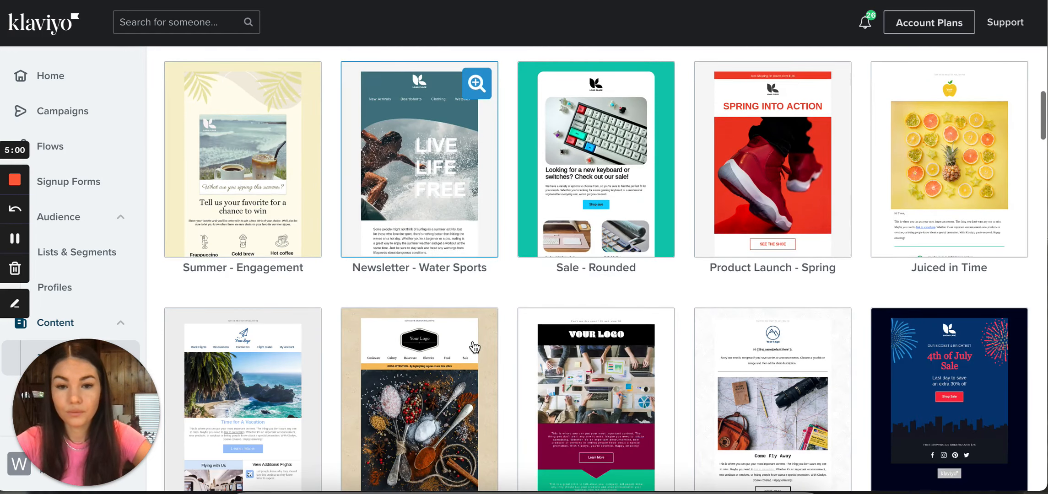
scroll(474, 348, "up", 8)
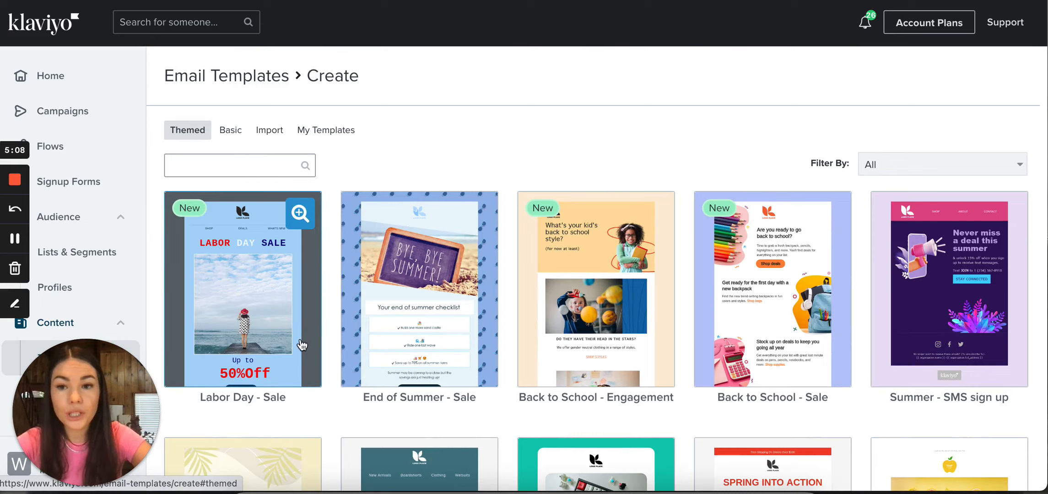
scroll(300, 331, "down", 8)
scroll(302, 333, "down", 6)
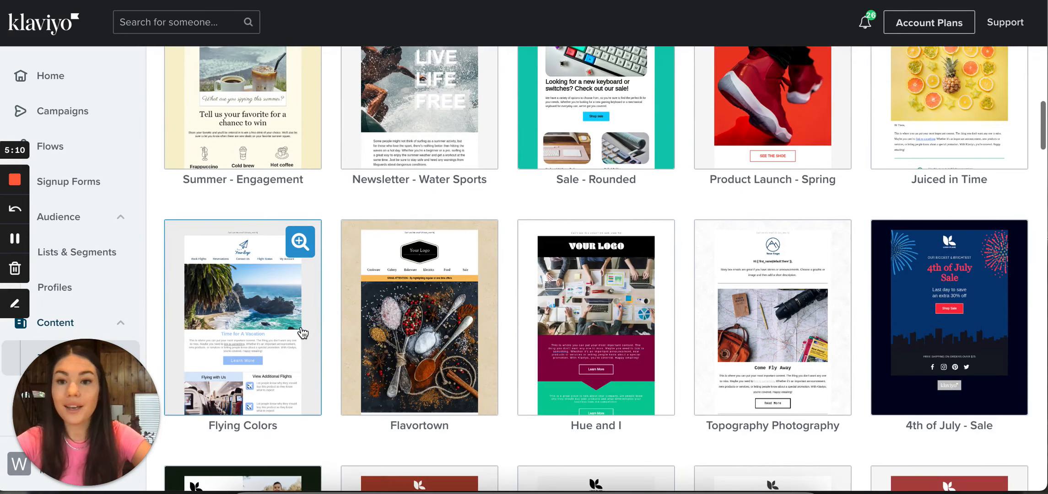
scroll(300, 333, "up", 14)
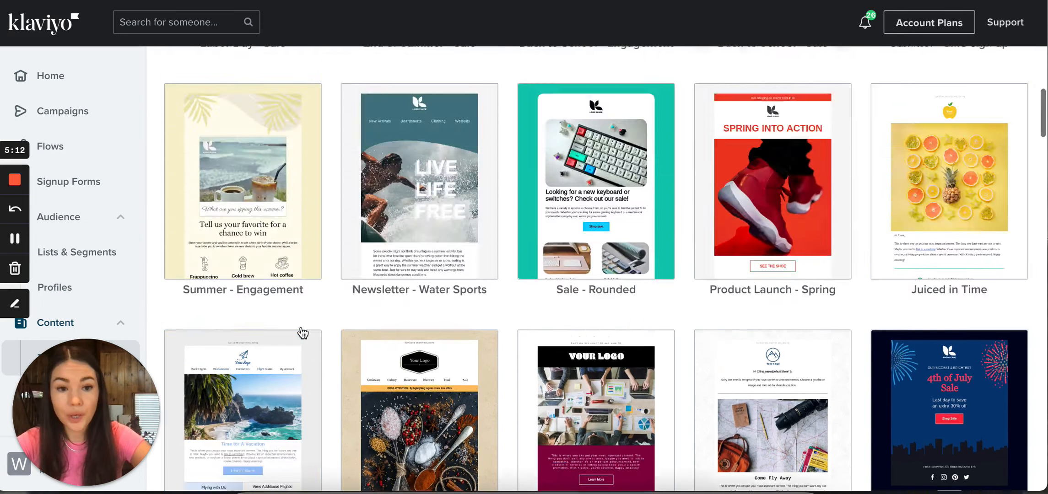
left_click(326, 133)
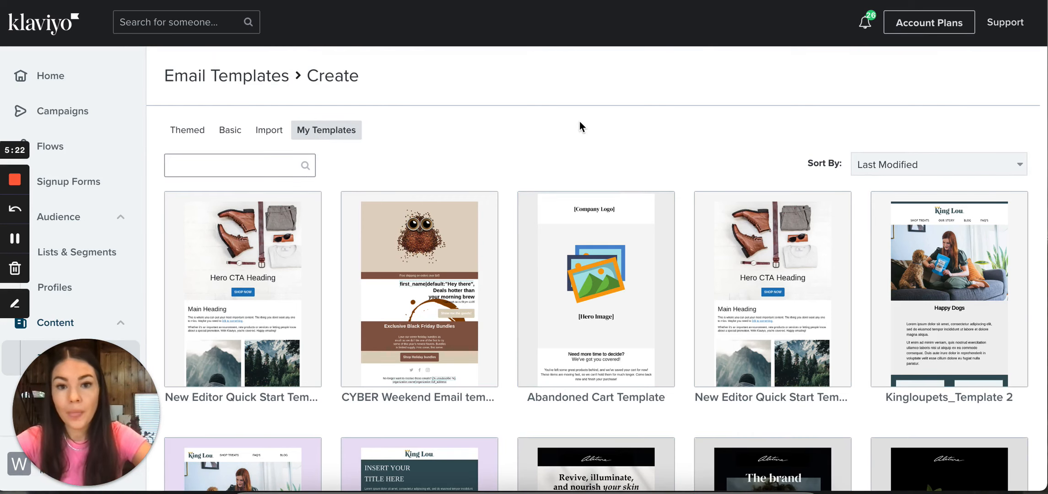
Create a new template named "Test" from the saved Abandoned Cart Template
left_click(585, 322)
scroll(585, 323, "down", 1)
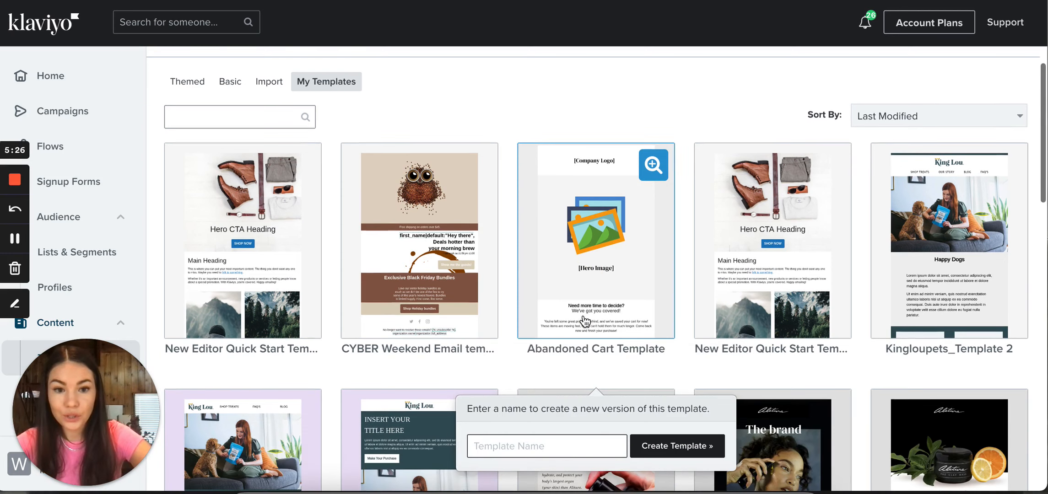
left_click(685, 457)
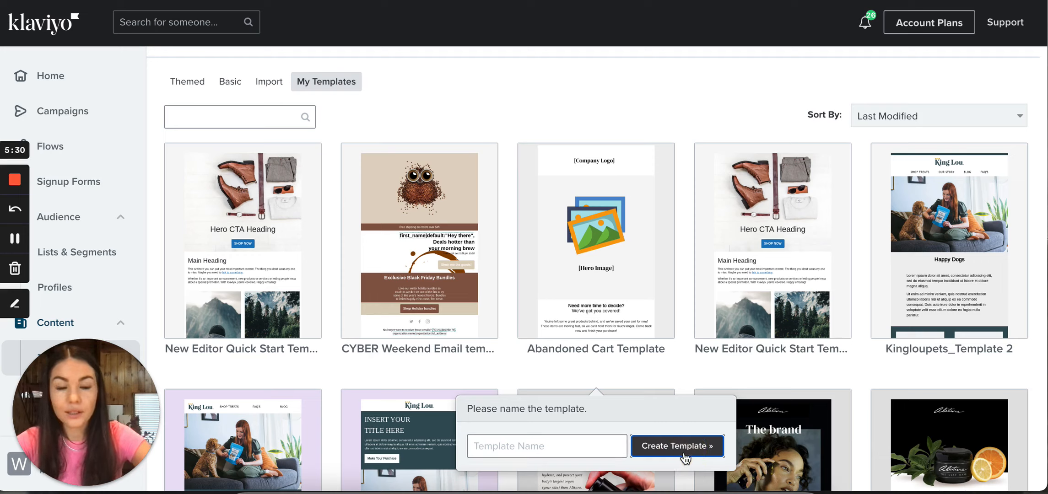
left_click(571, 445)
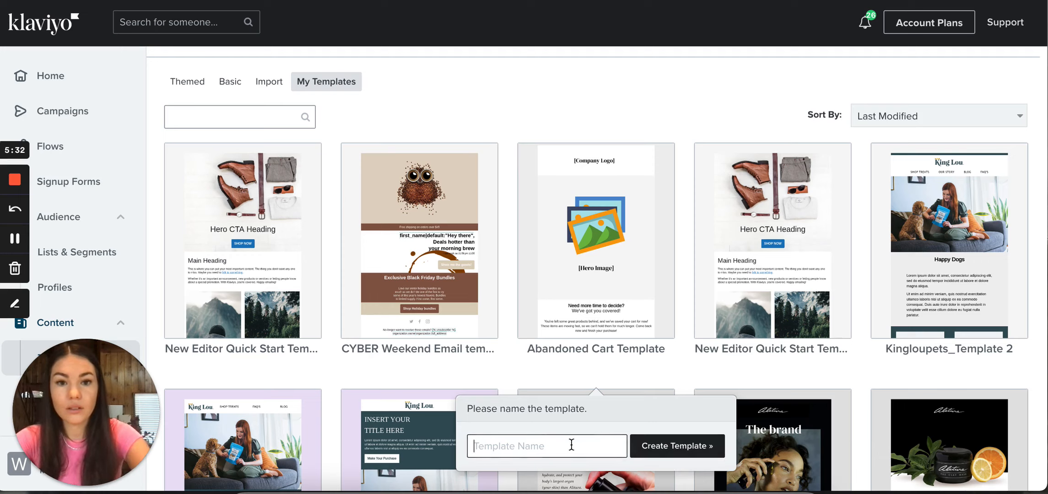
type("Test")
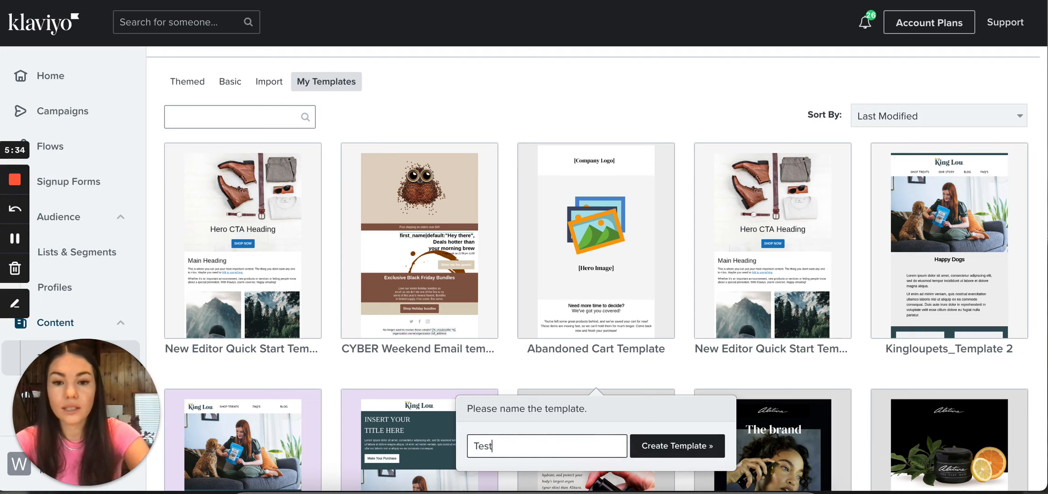
left_click(702, 447)
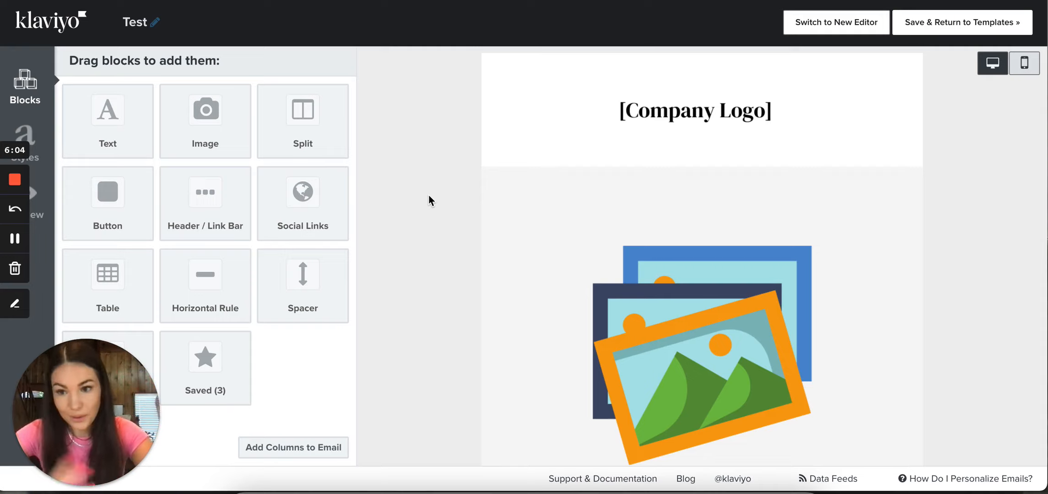
Review the abandoned cart email from the company logo to the footer, and check the logo block's image settings without changing them
scroll(428, 195, "down", 3)
scroll(428, 195, "up", 3)
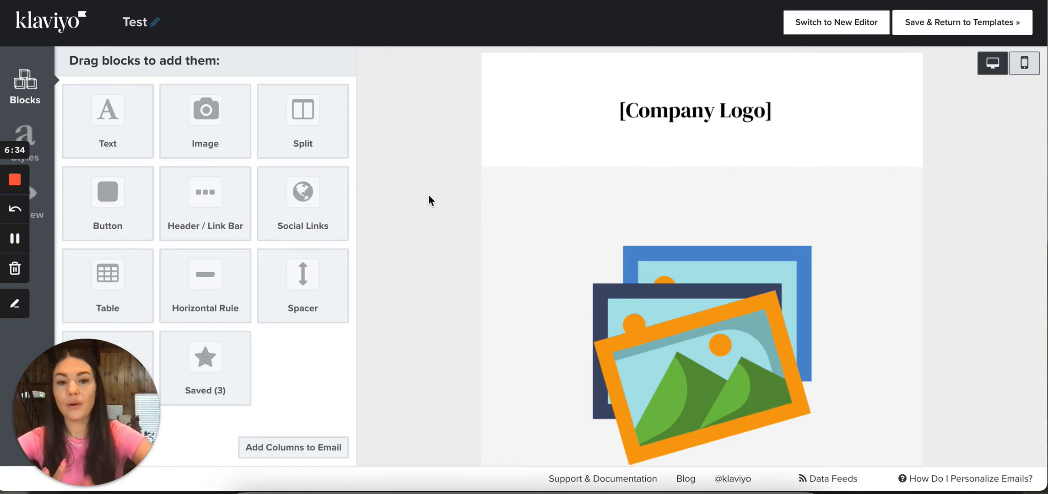
scroll(428, 195, "down", 3)
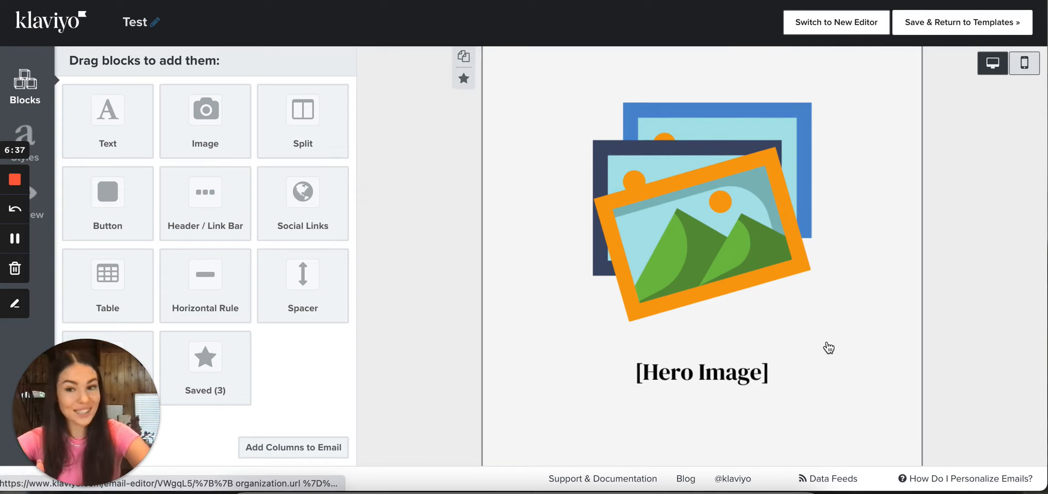
scroll(1037, 374, "up", 3)
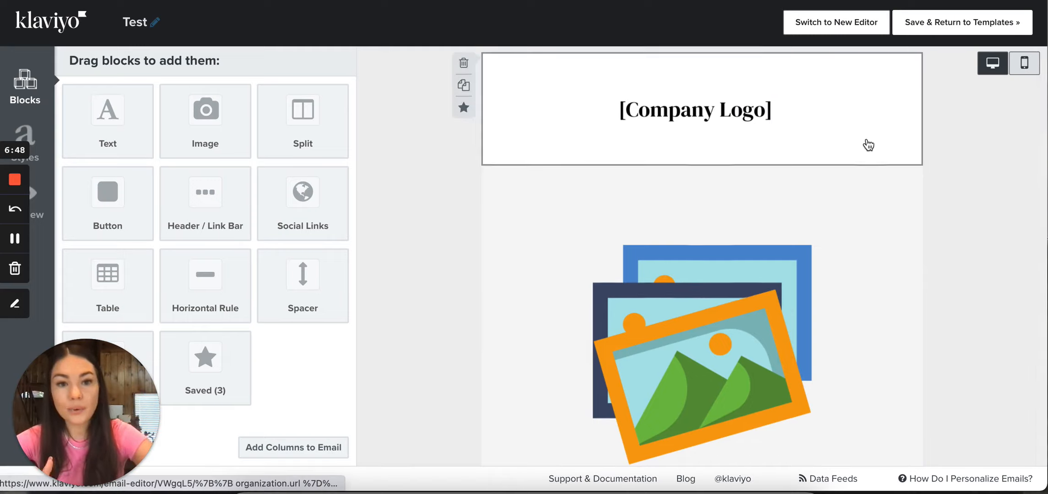
scroll(860, 183, "down", 3)
scroll(852, 259, "down", 5)
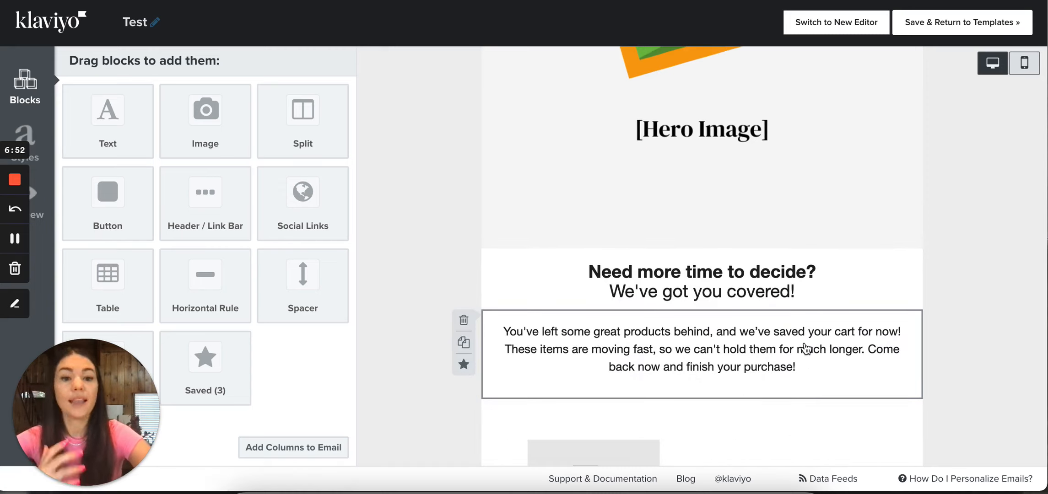
scroll(807, 349, "down", 5)
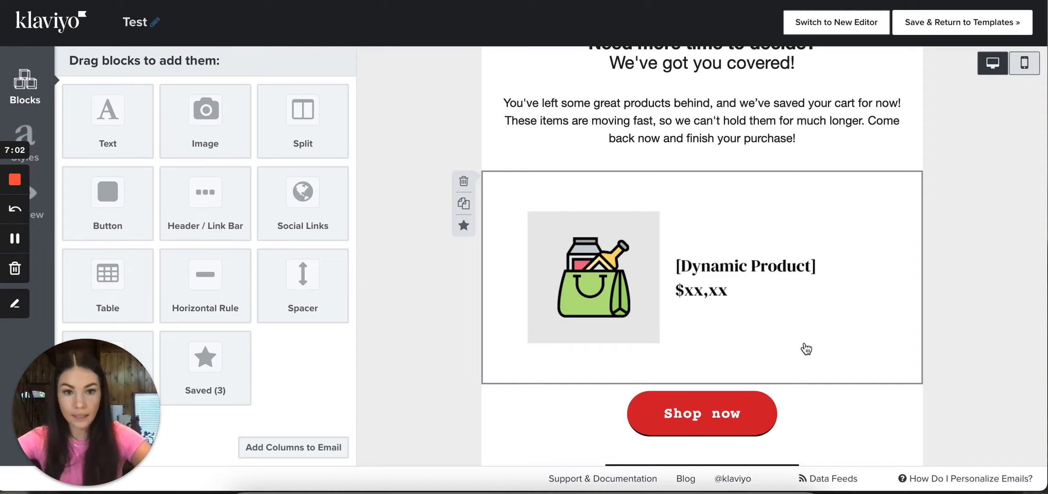
scroll(806, 350, "down", 3)
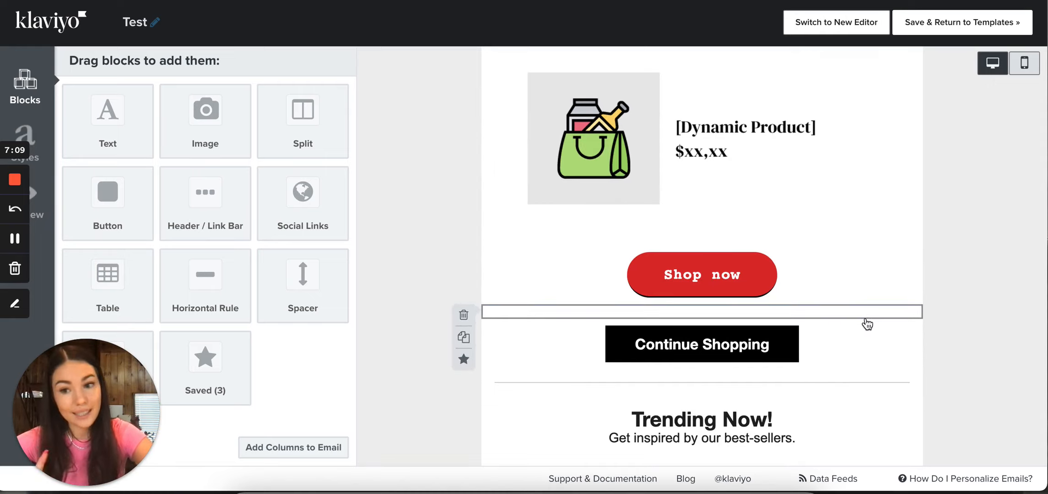
scroll(867, 324, "down", 5)
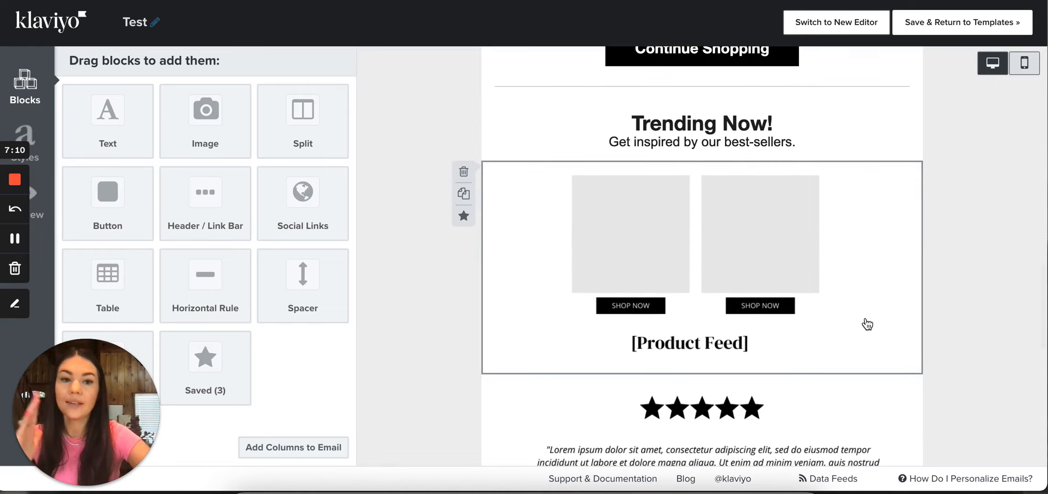
scroll(867, 324, "down", 5)
scroll(867, 324, "down", 4)
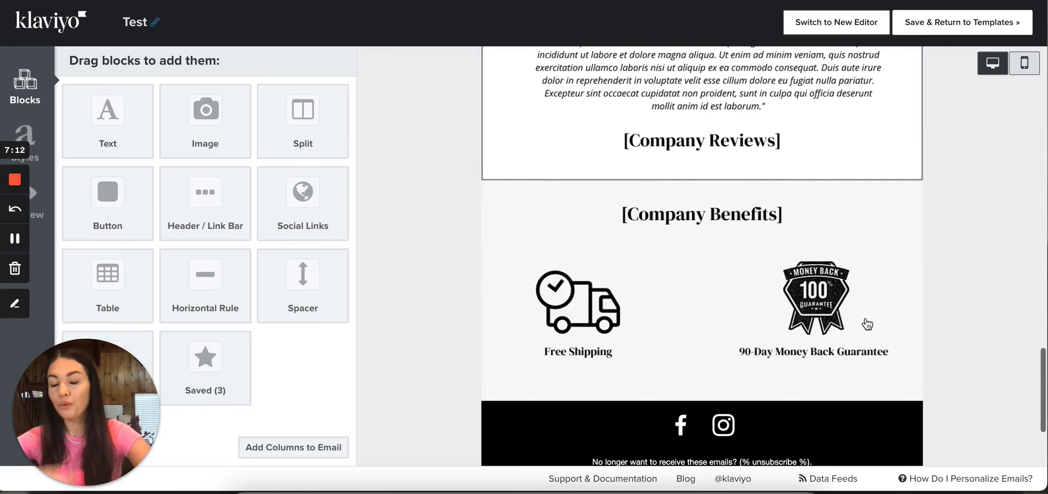
scroll(867, 323, "down", 3)
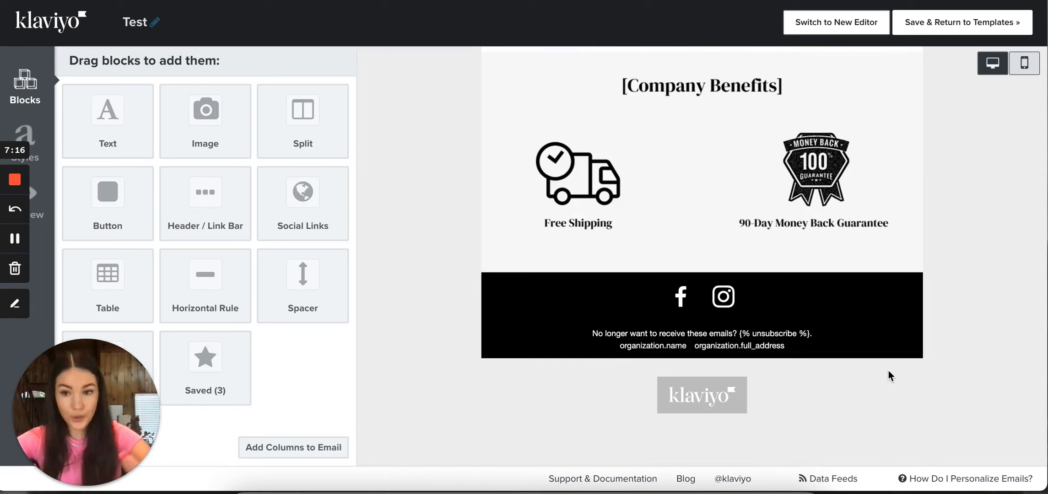
scroll(964, 312, "up", 12)
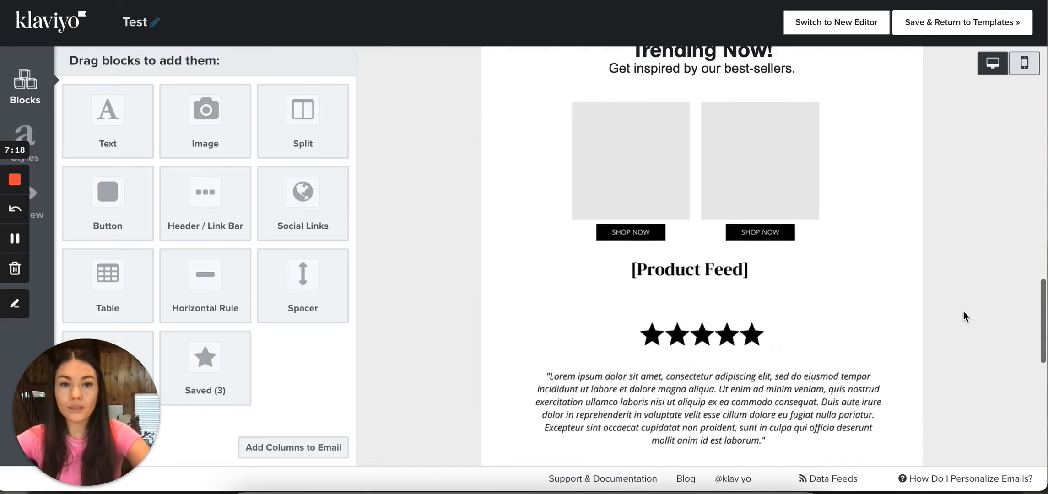
scroll(964, 311, "up", 10)
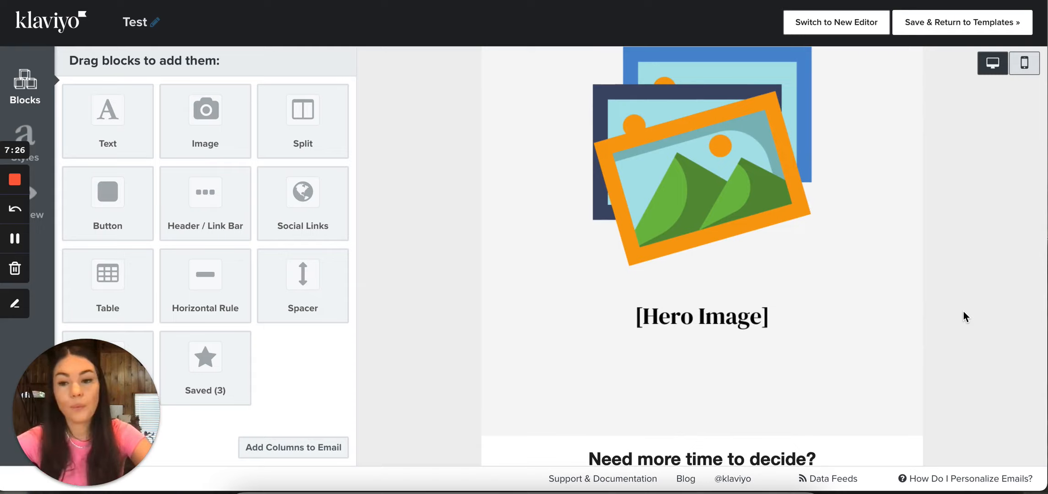
scroll(964, 311, "up", 4)
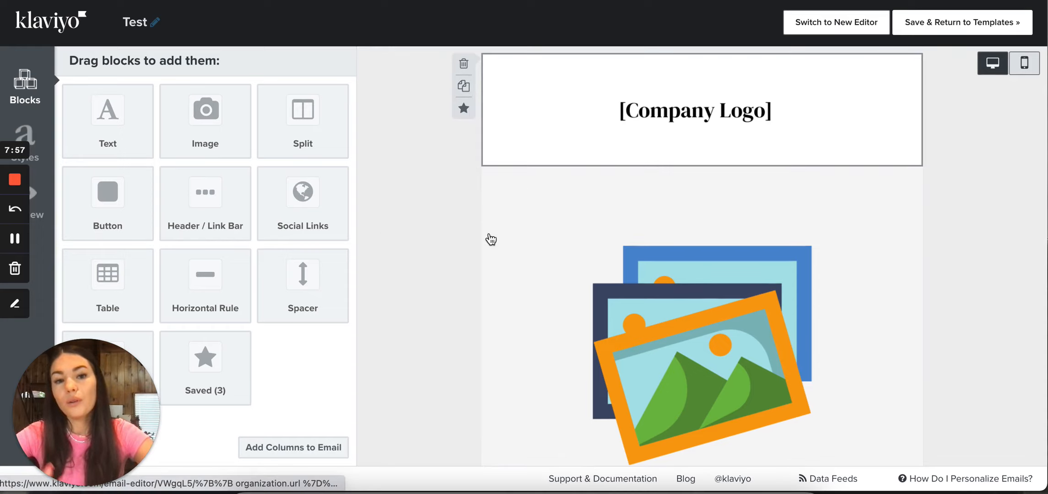
left_click(520, 186)
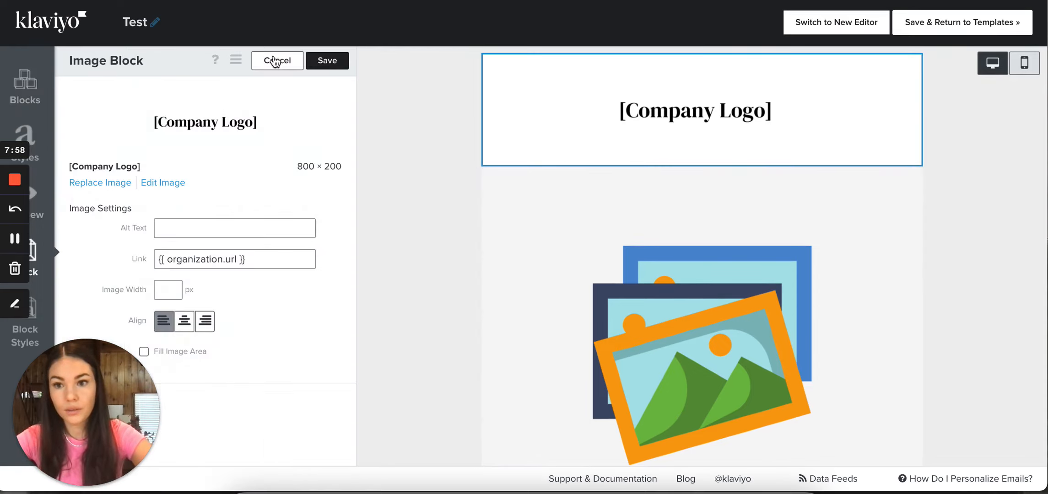
left_click(277, 62)
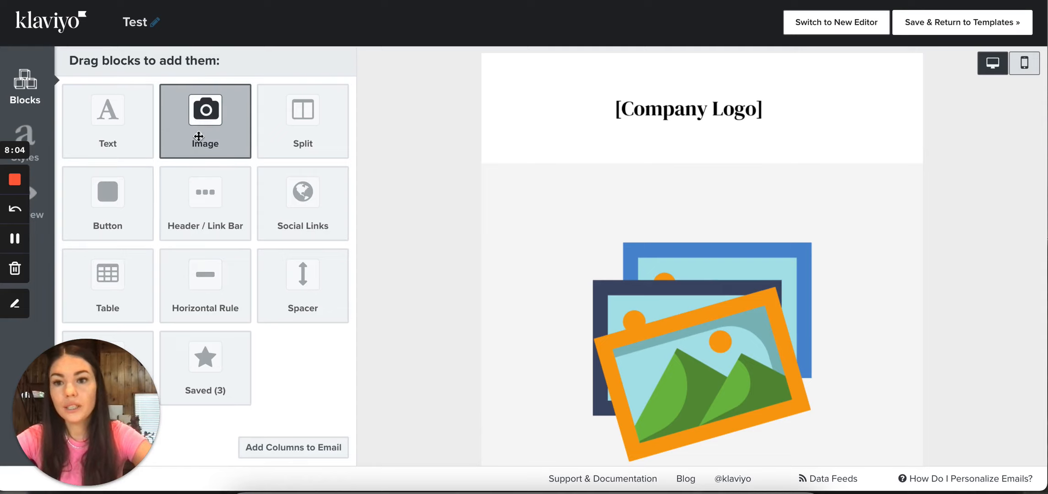
Add an image block between the company logo and hero image, and fill it with image "11" from the image library
left_click_drag(198, 132, 630, 169)
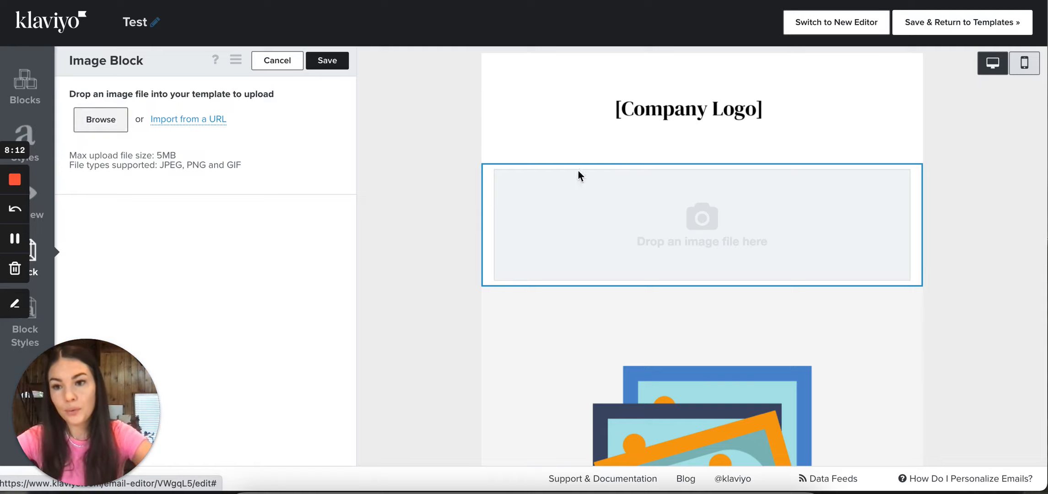
left_click(103, 119)
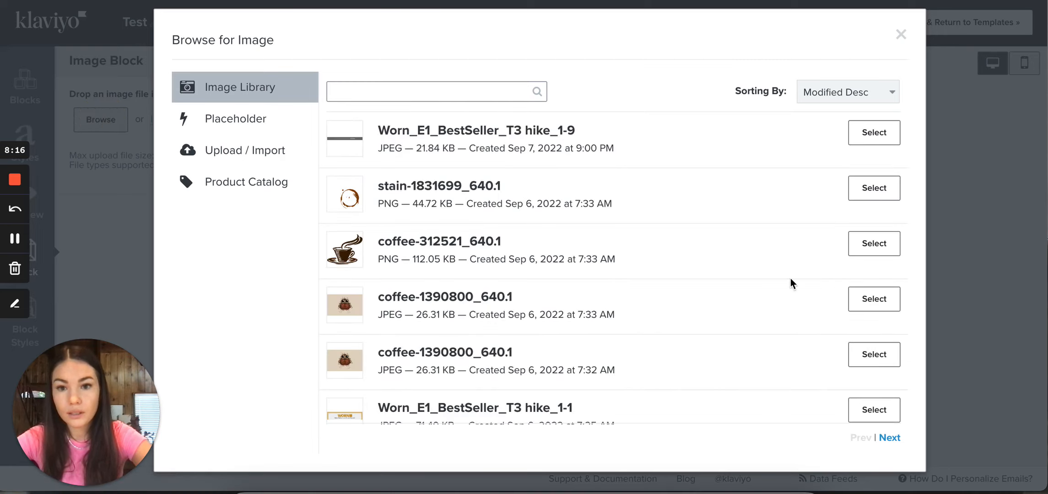
scroll(815, 296, "down", 6)
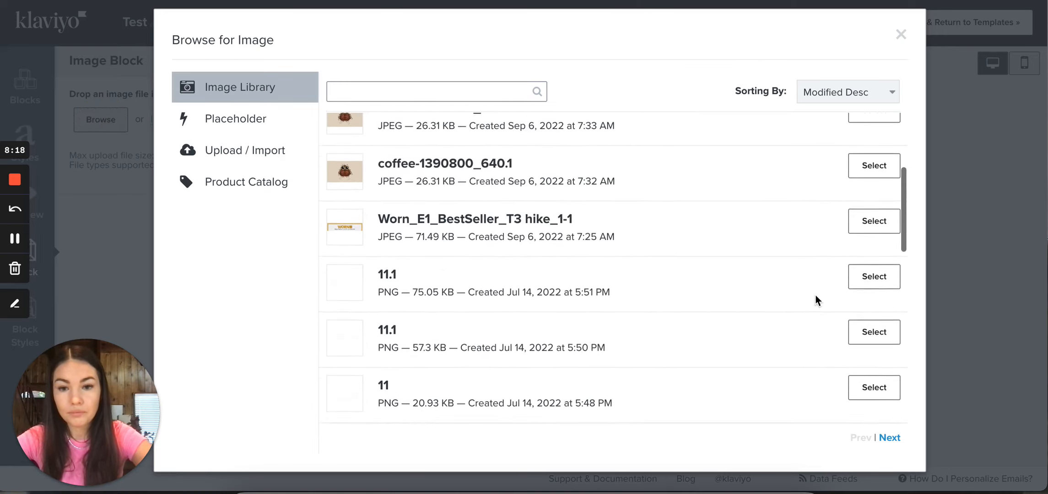
left_click(880, 257)
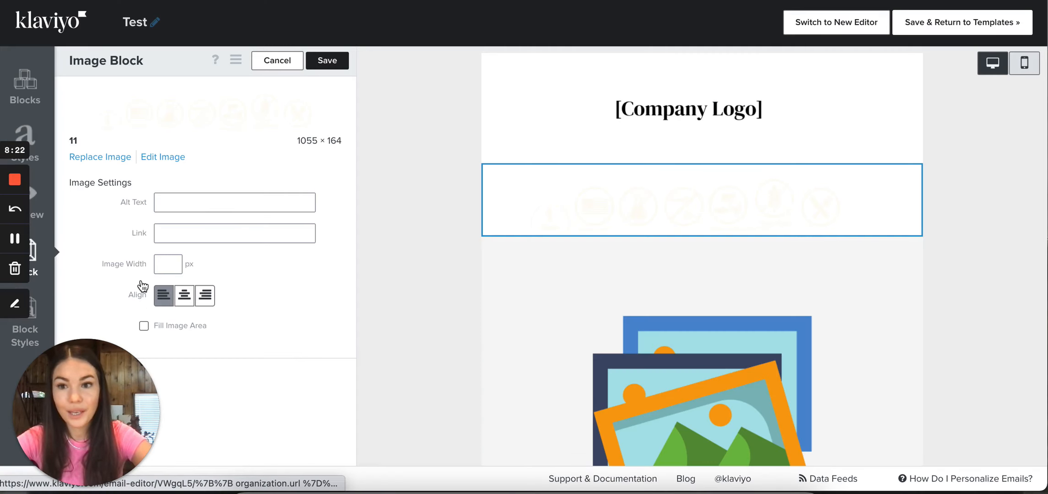
Check the new image's link field, try the Fill Image Area option on and off, and discard the image block edits
left_click(221, 232)
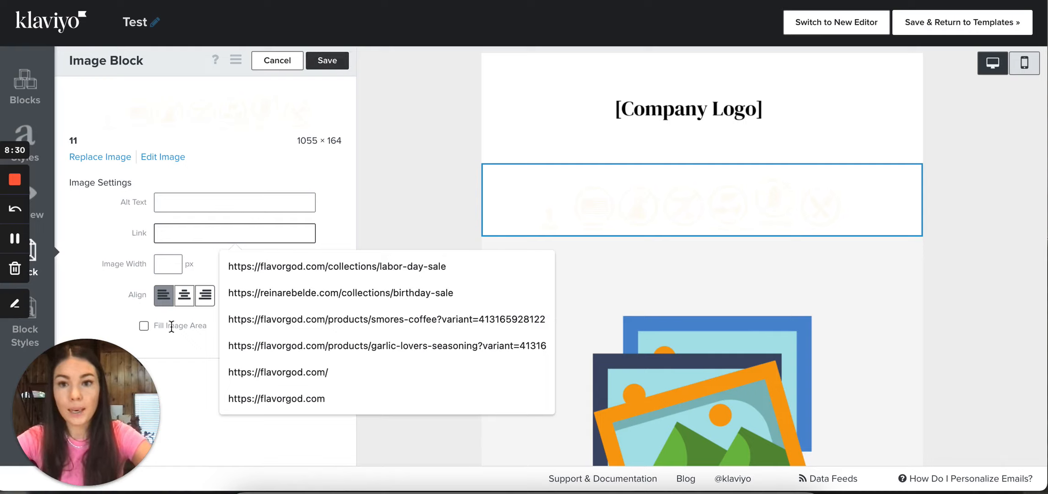
left_click(145, 328)
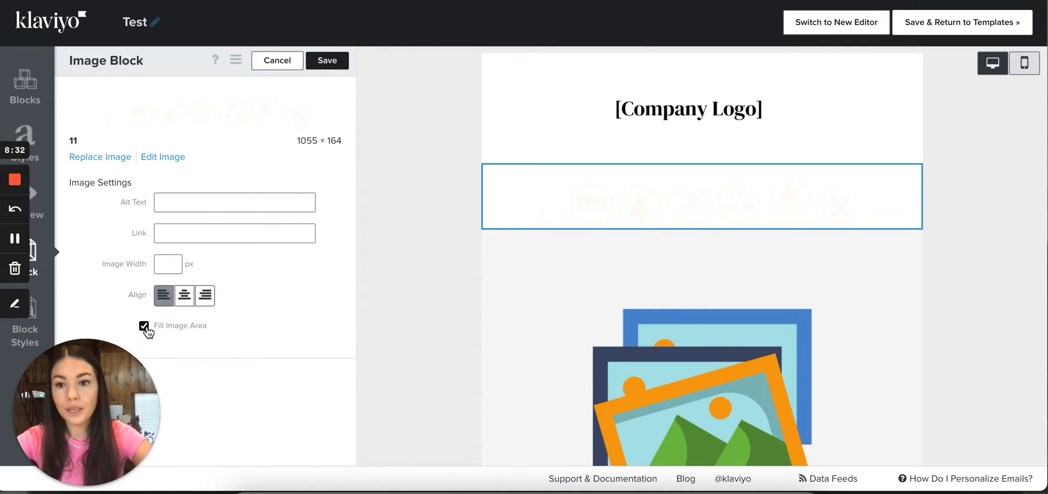
left_click(144, 327)
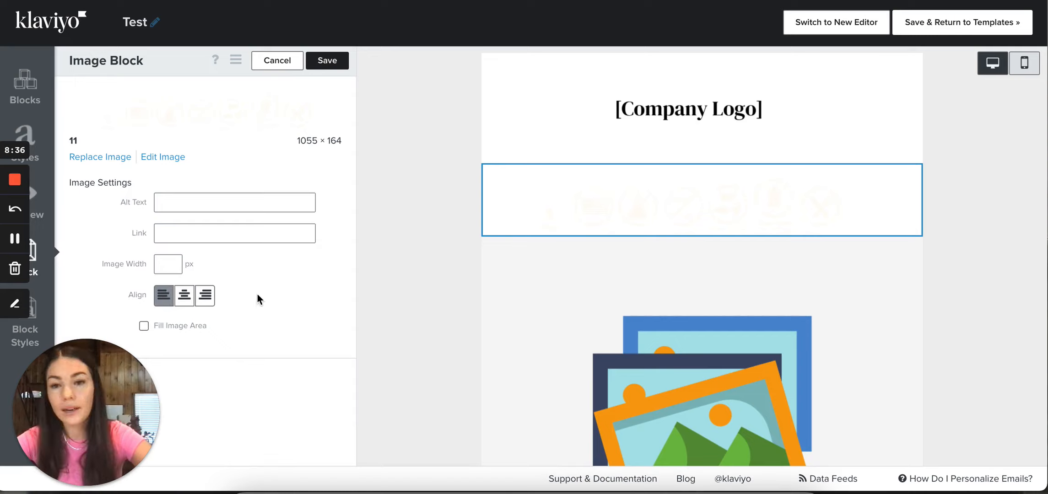
left_click(284, 64)
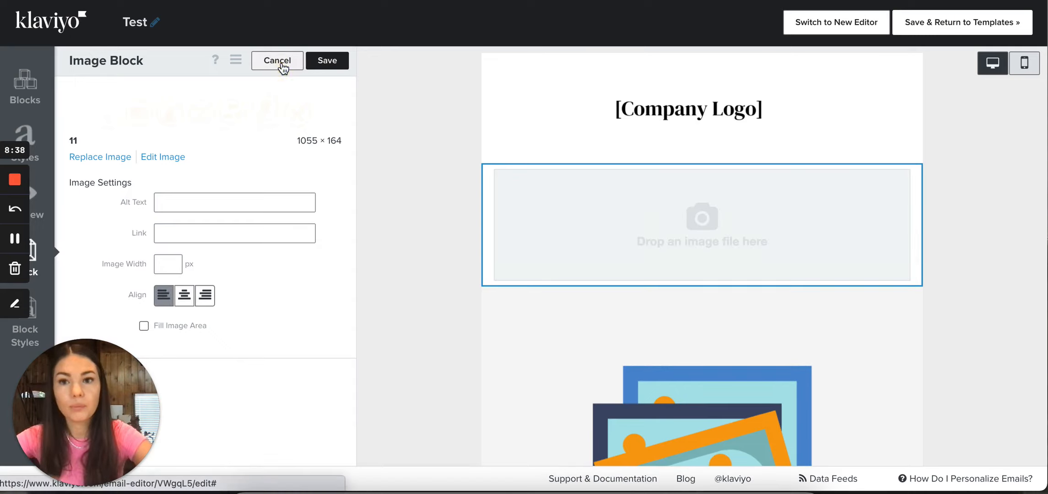
Delete the image block between the company logo and the hero image
left_click(463, 176)
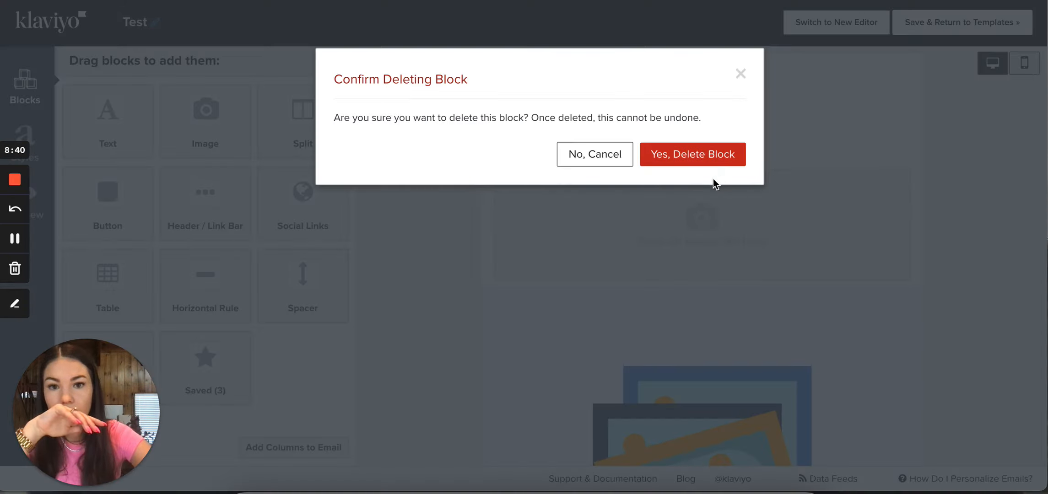
left_click(701, 156)
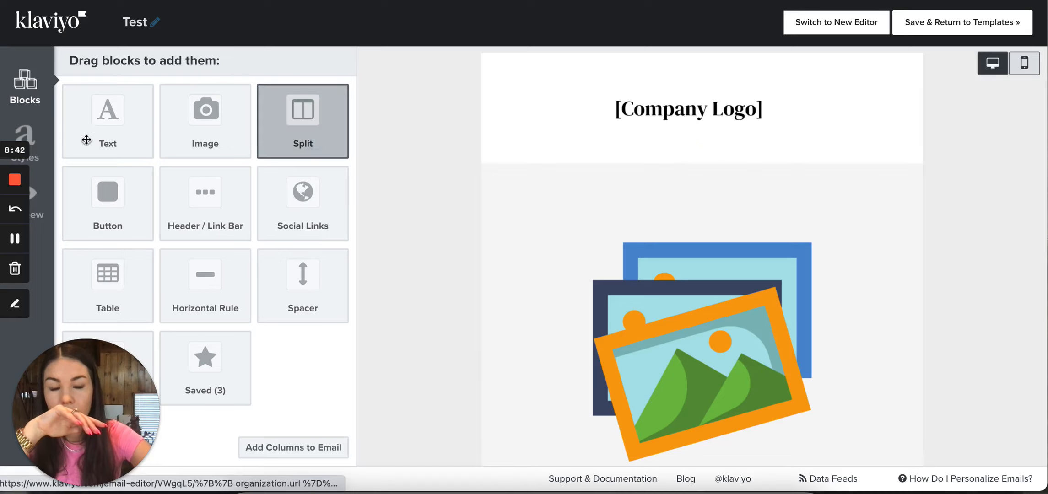
left_click(15, 238)
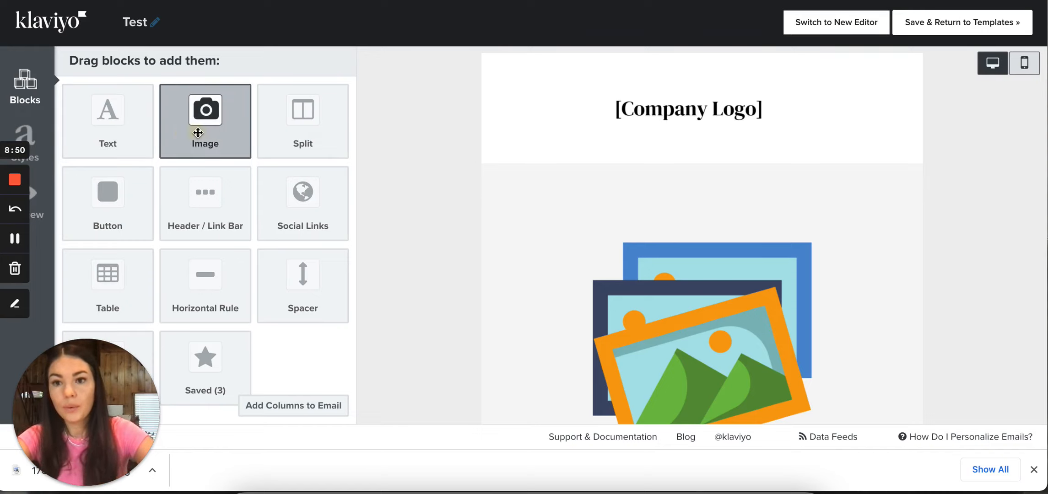
left_click_drag(197, 133, 684, 168)
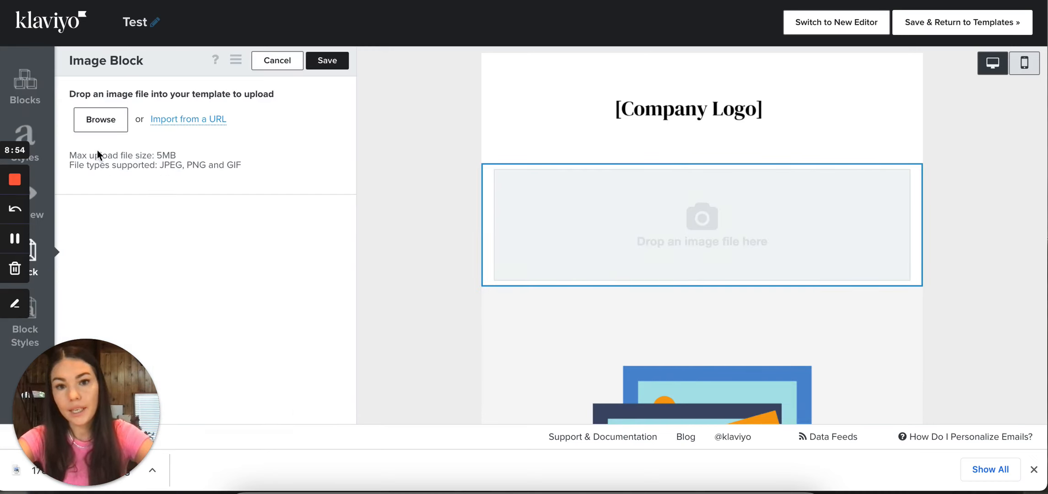
left_click(99, 132)
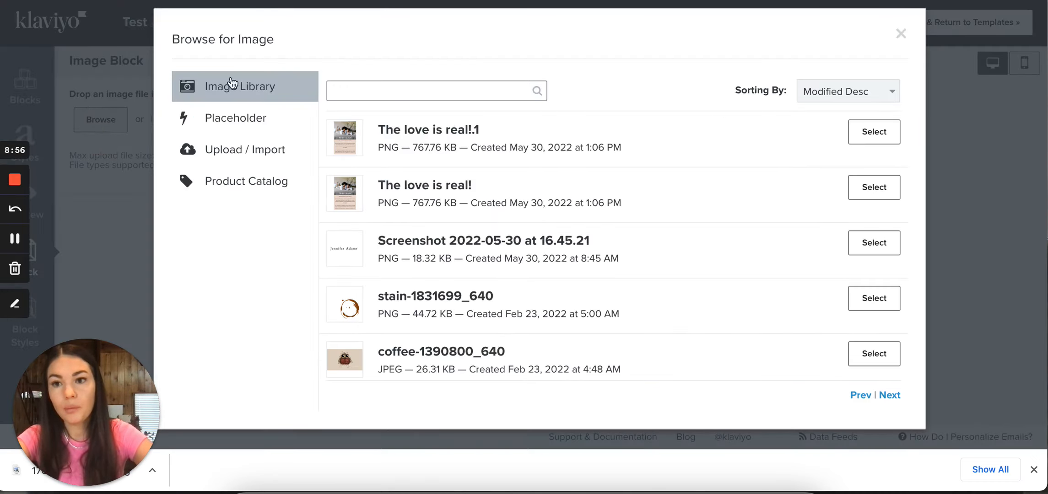
left_click(246, 155)
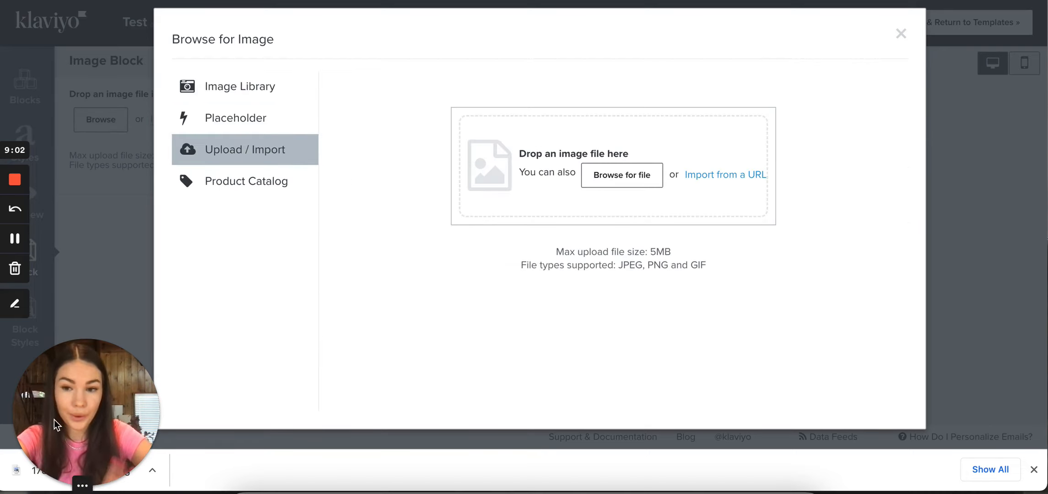
left_click_drag(58, 474, 45, 395)
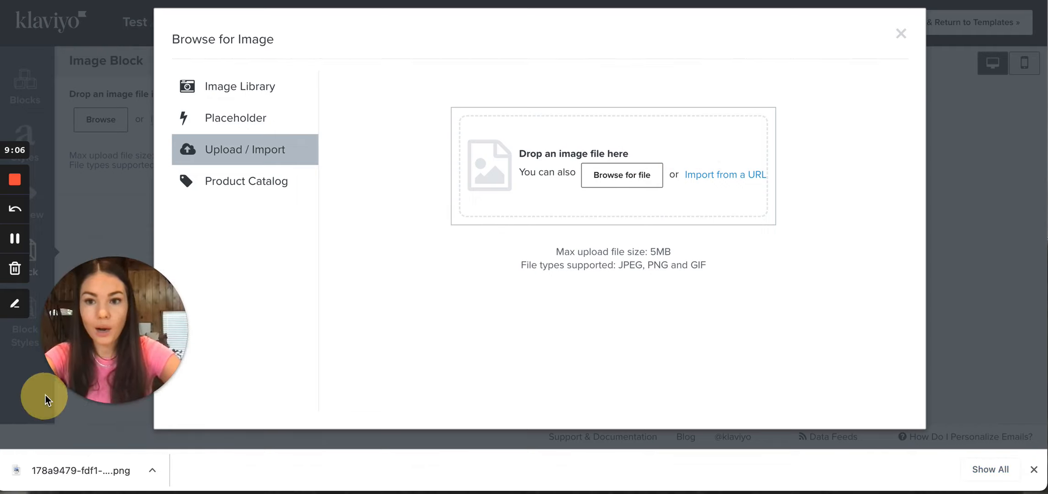
left_click(70, 479)
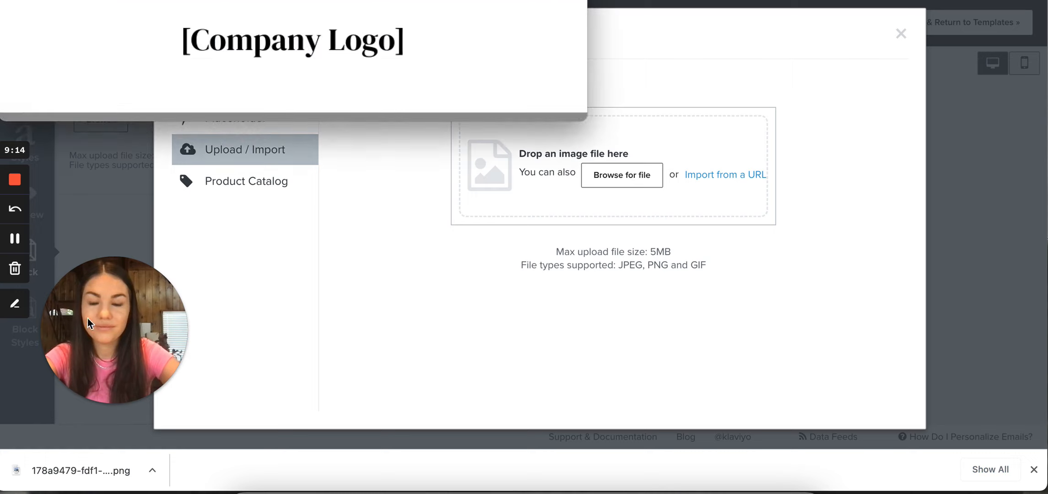
key("super+w")
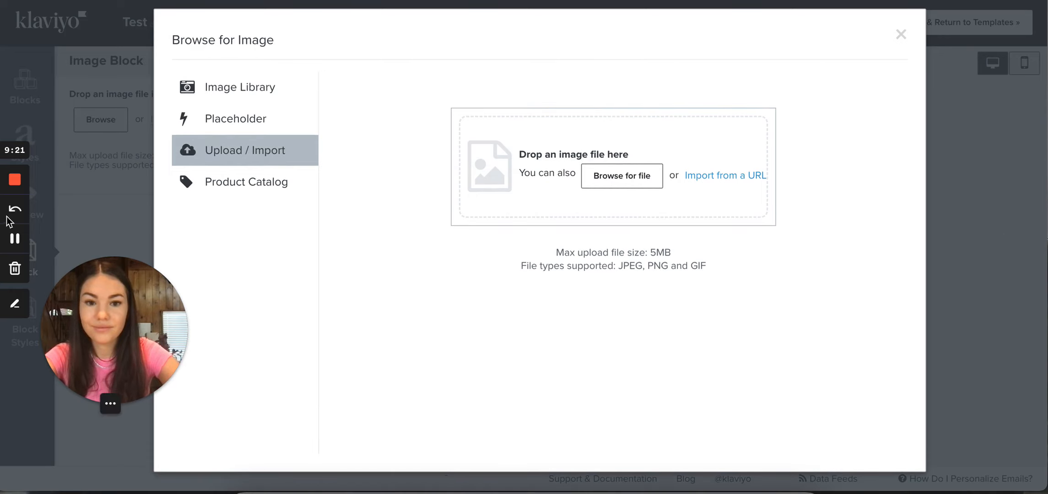
left_click_drag(134, 306, 94, 386)
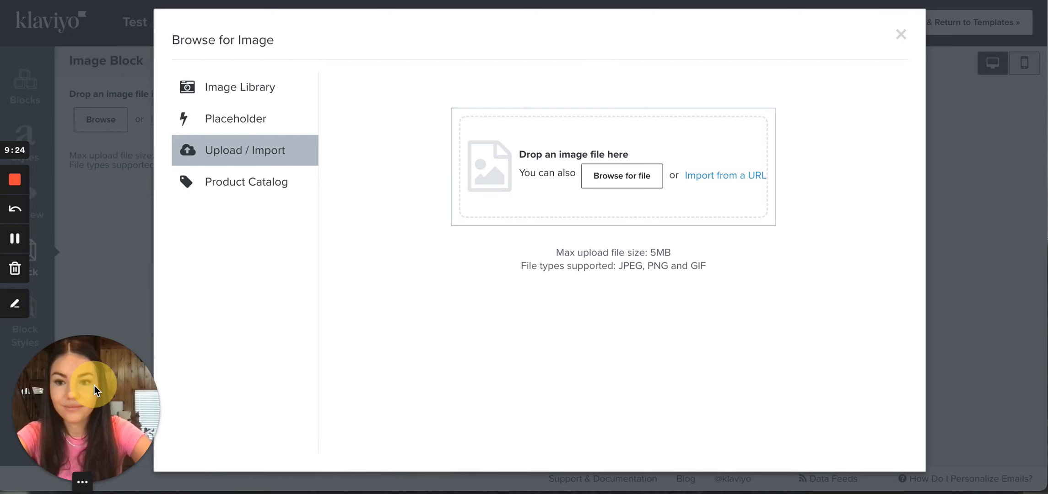
left_click(900, 35)
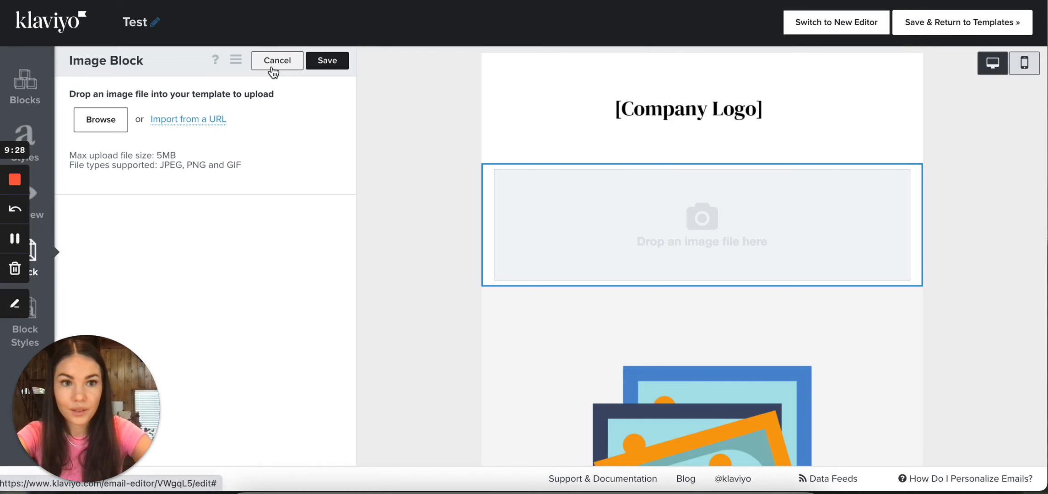
left_click(272, 66)
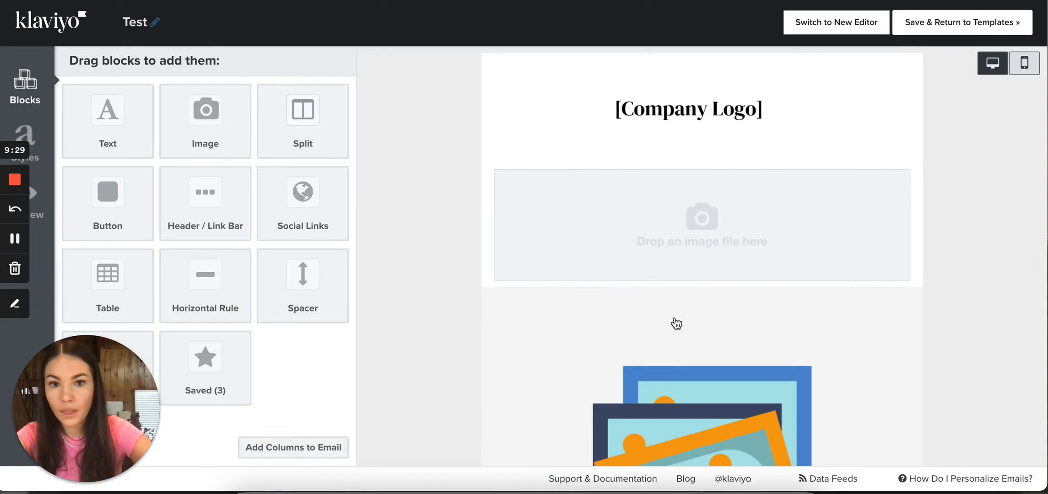
left_click(613, 235)
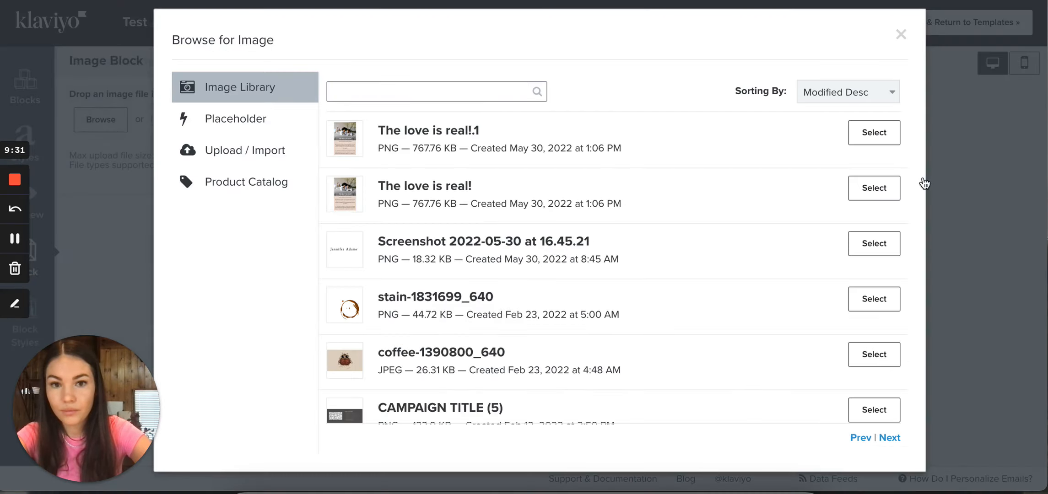
left_click(900, 34)
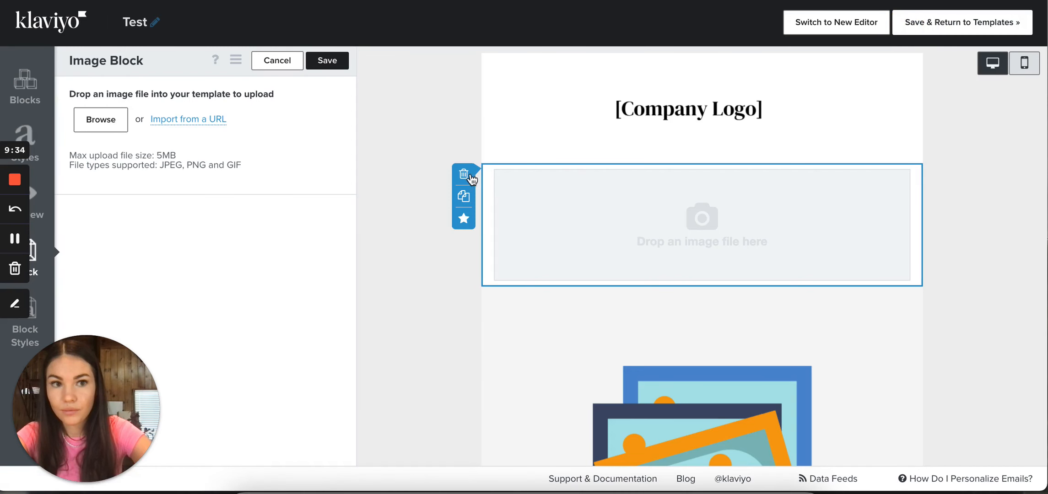
left_click(468, 175)
left_click(670, 157)
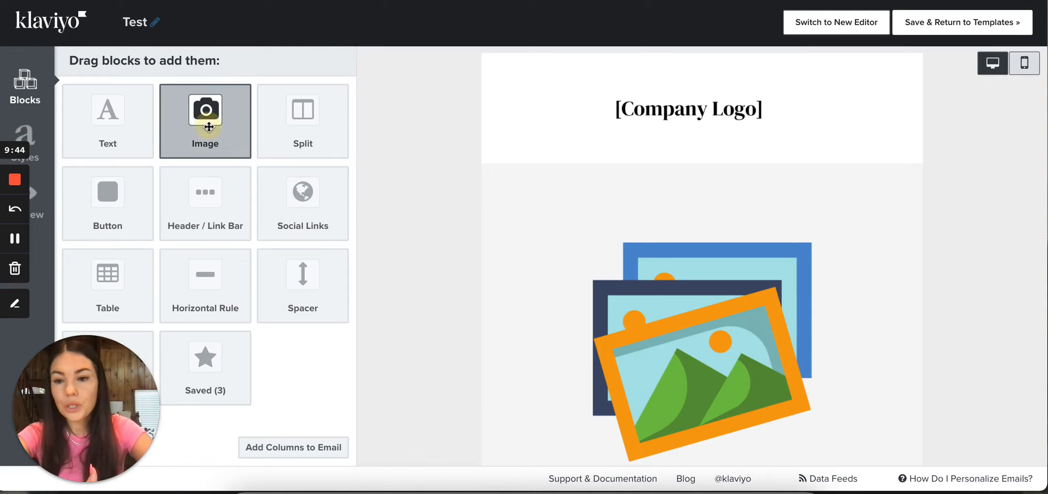
Add an image block between the company logo and hero image, and upload 178a9479-fdf1-4b1f-9472-de12889fcab7.png into it
left_click_drag(208, 127, 685, 168)
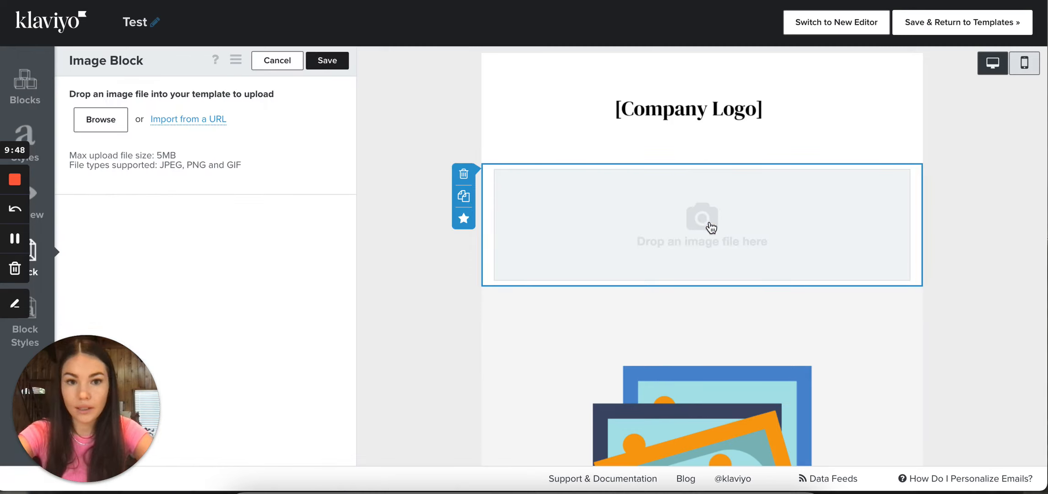
left_click(109, 122)
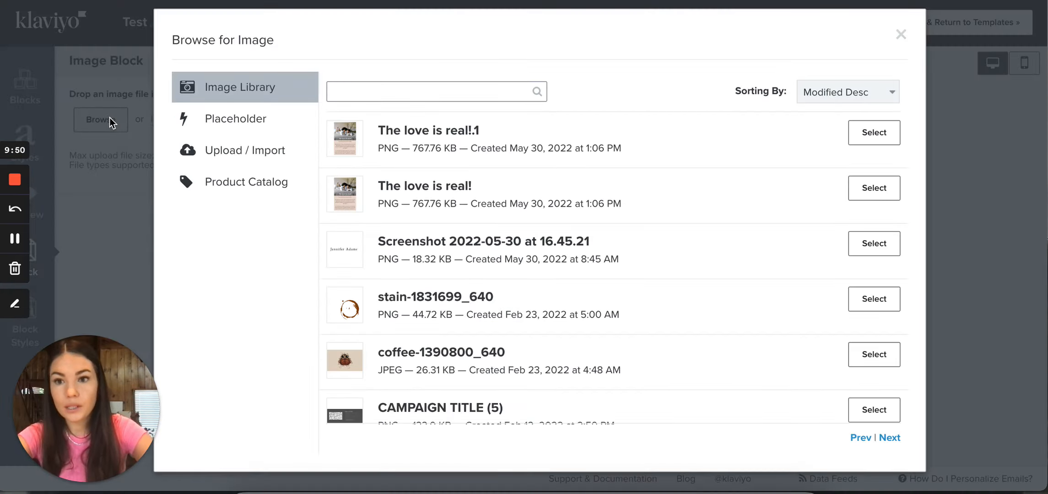
left_click(247, 158)
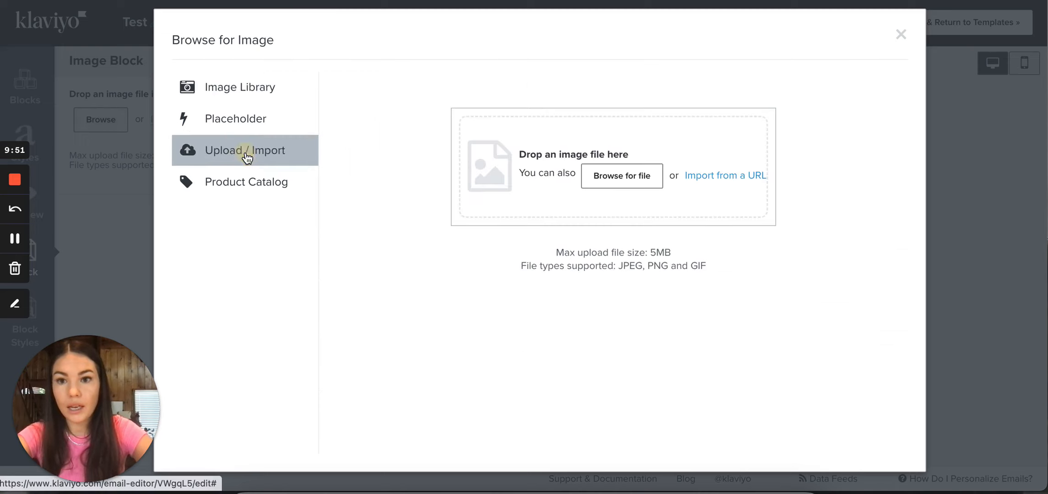
left_click(623, 173)
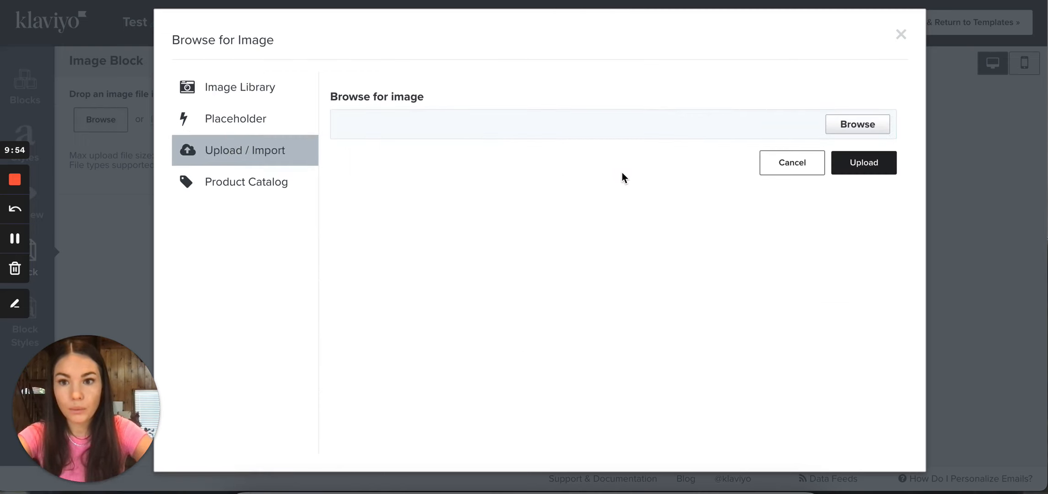
left_click(882, 123)
double_click(410, 122)
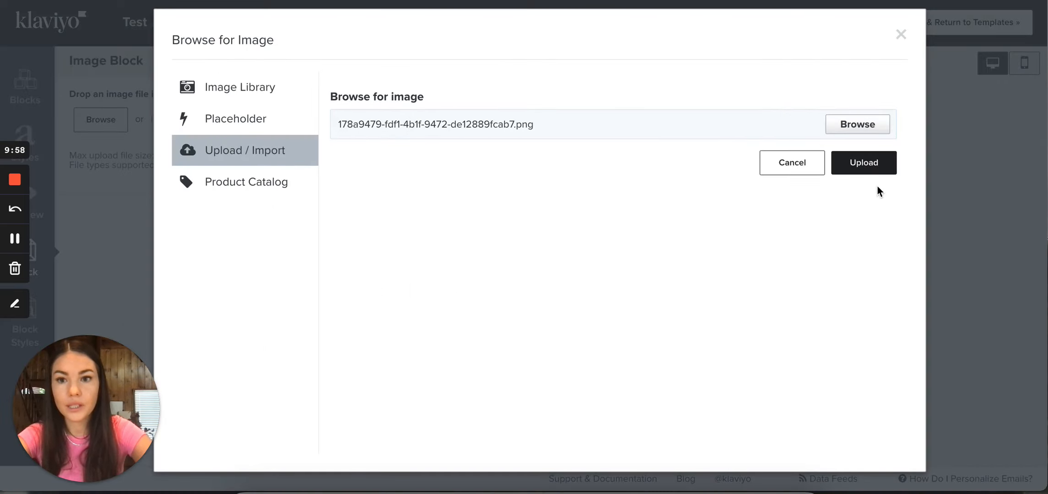
left_click(866, 166)
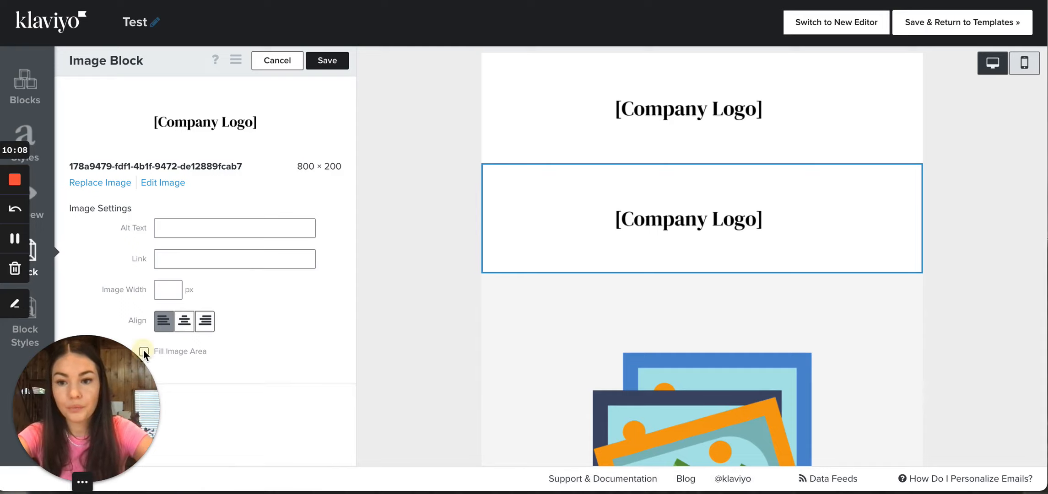
Try the Fill Image Area option on and off for the uploaded logo image, leaving it off
left_click_drag(95, 395, 324, 398)
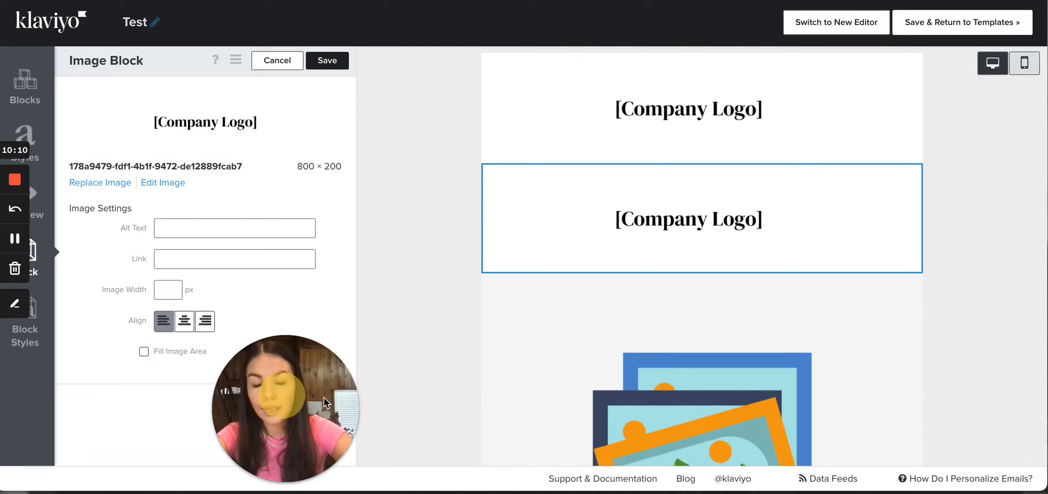
left_click(144, 351)
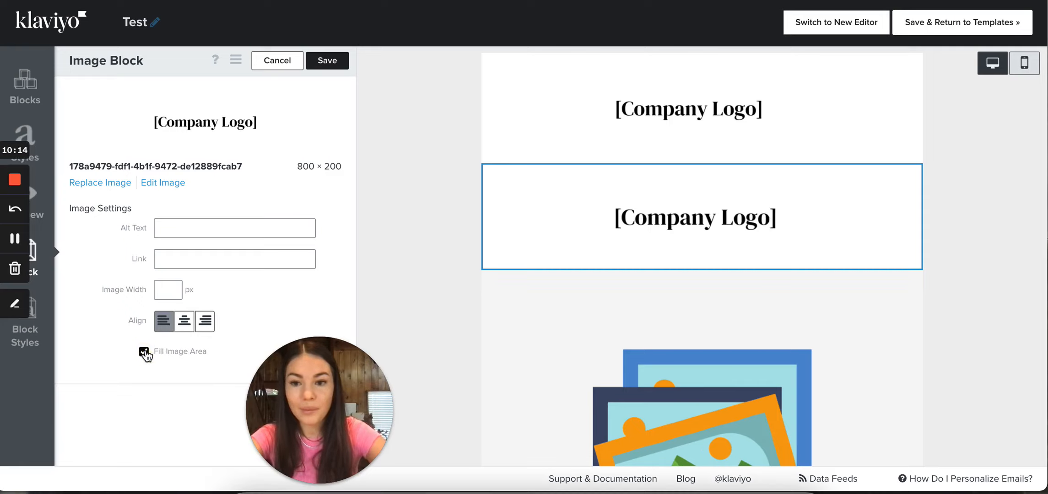
left_click(144, 351)
left_click(145, 351)
left_click(144, 351)
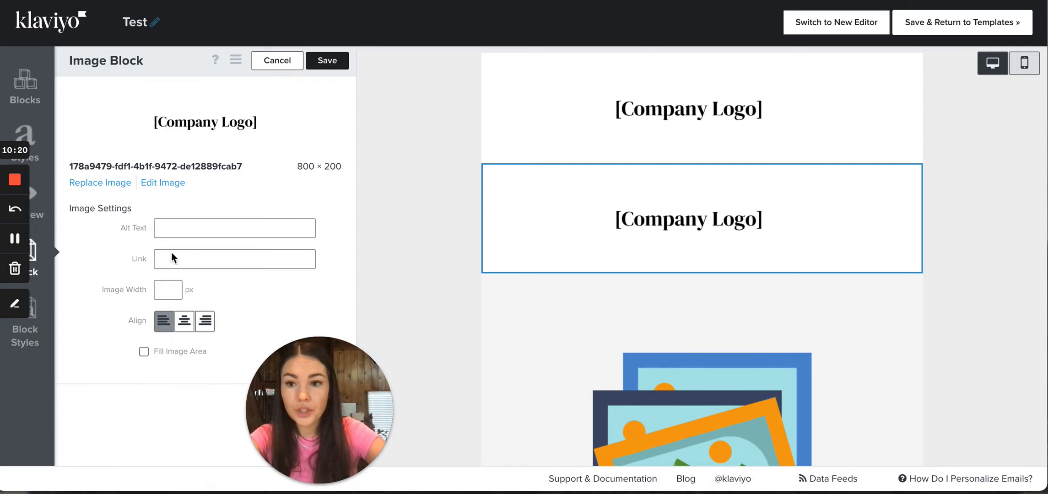
Check the uploaded logo's link field without entering a link, and save the image block
left_click(189, 261)
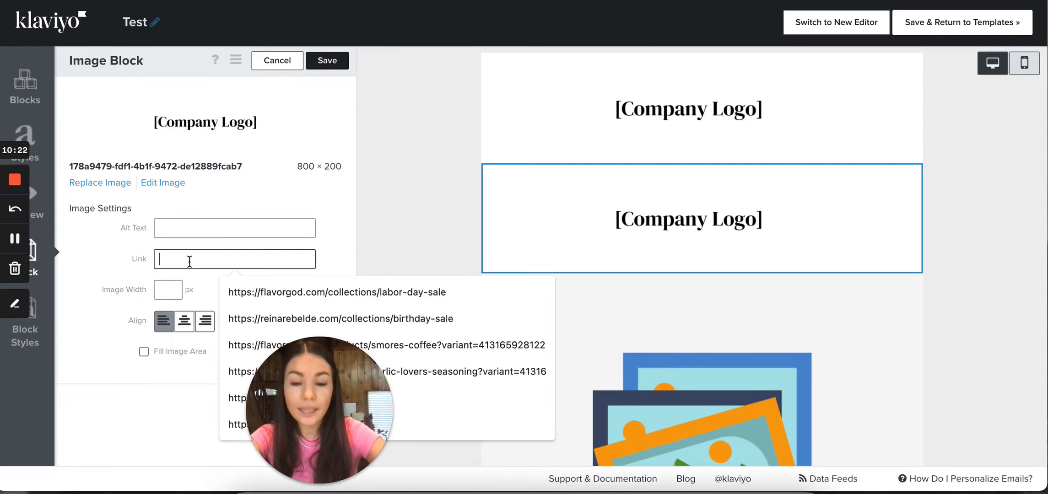
left_click(197, 243)
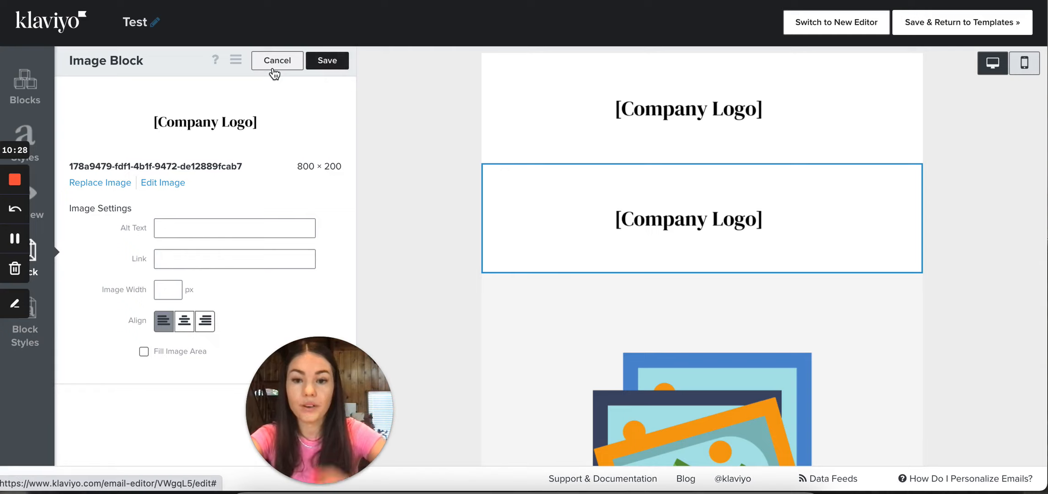
left_click(166, 265)
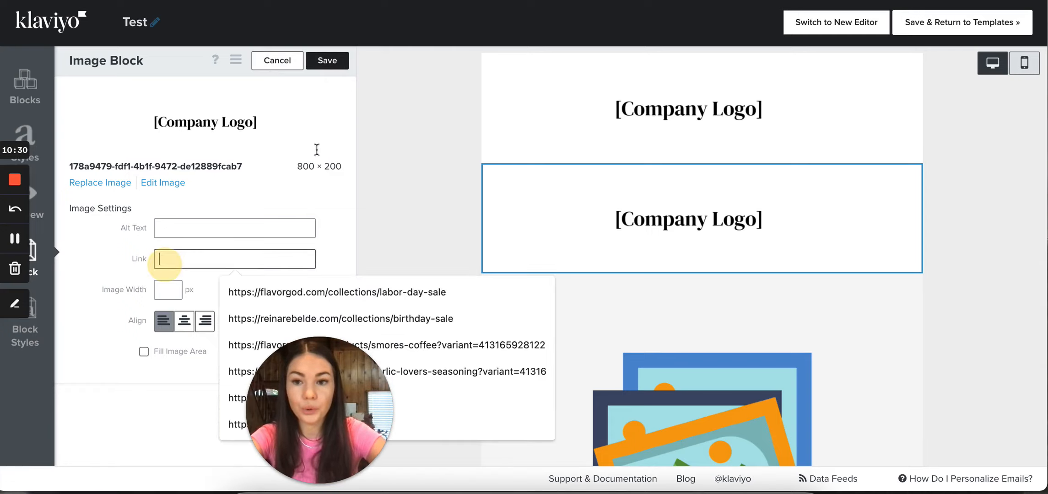
left_click(326, 62)
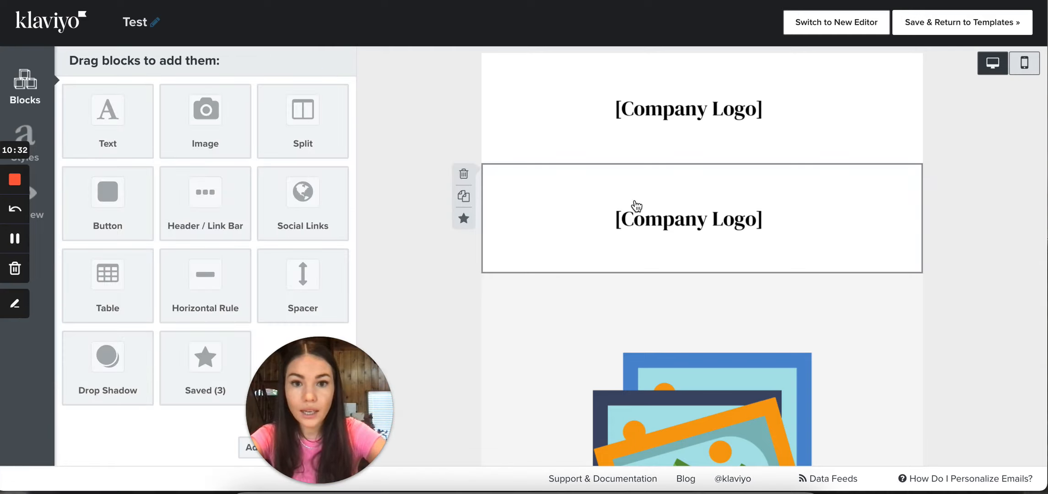
left_click_drag(338, 415, 114, 408)
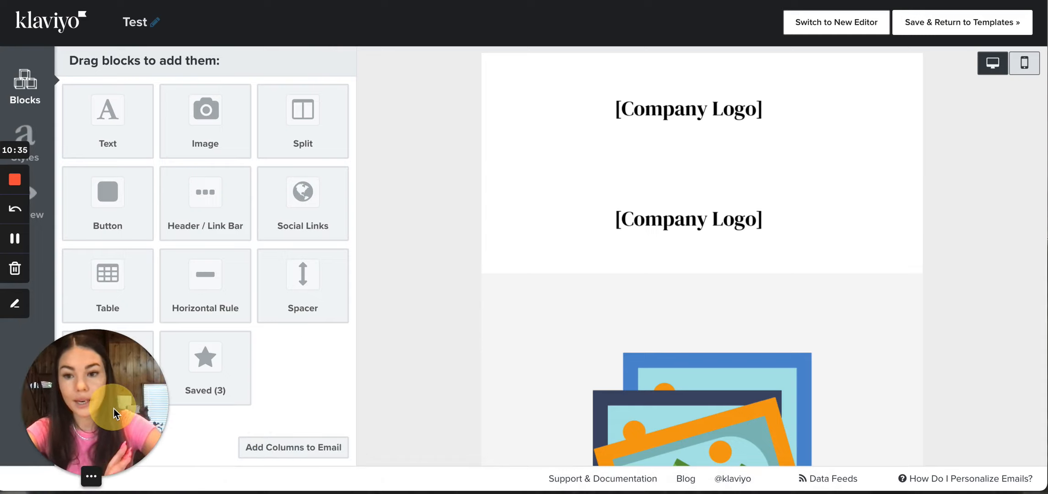
Add the second company logo block to the saved blocks under the name "Logo", and close its image settings
left_click(589, 217)
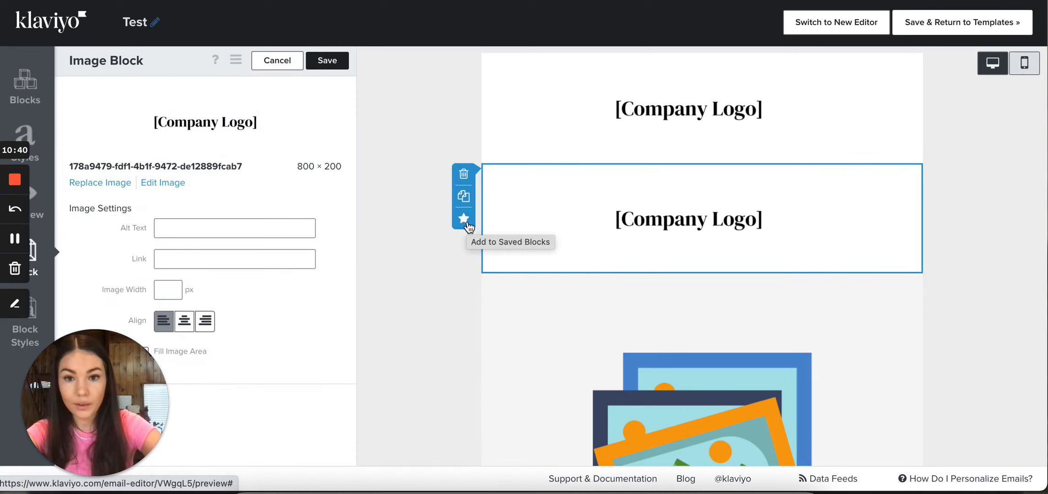
left_click(464, 220)
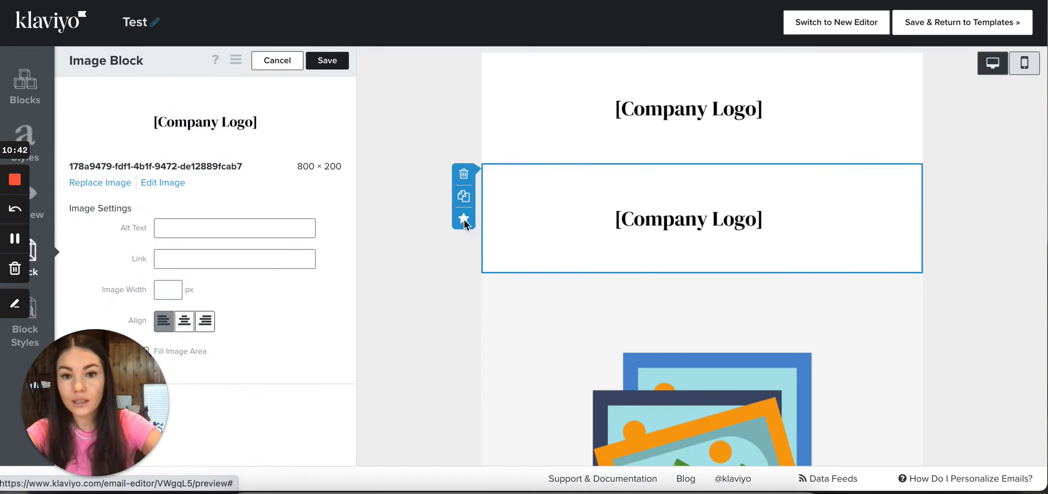
left_click(449, 184)
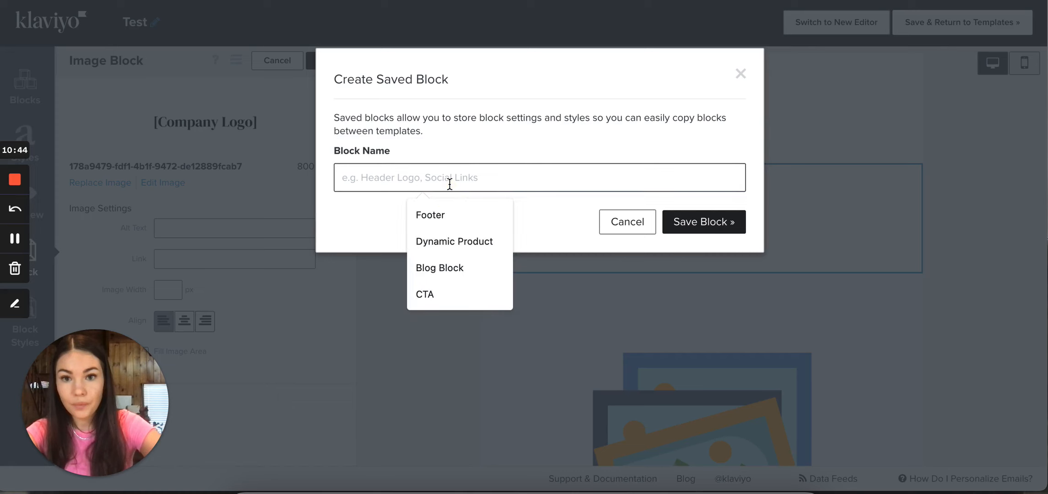
type("Logo")
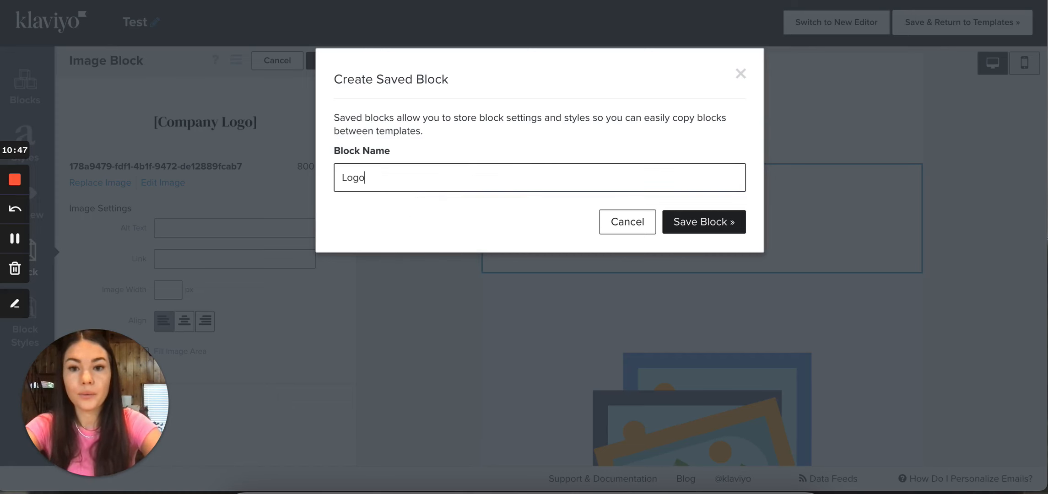
key("Return")
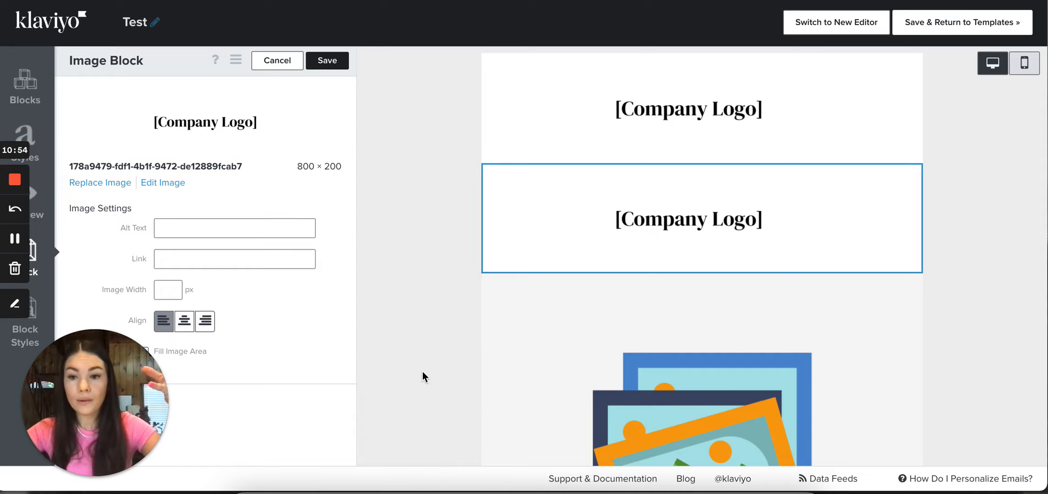
left_click(280, 61)
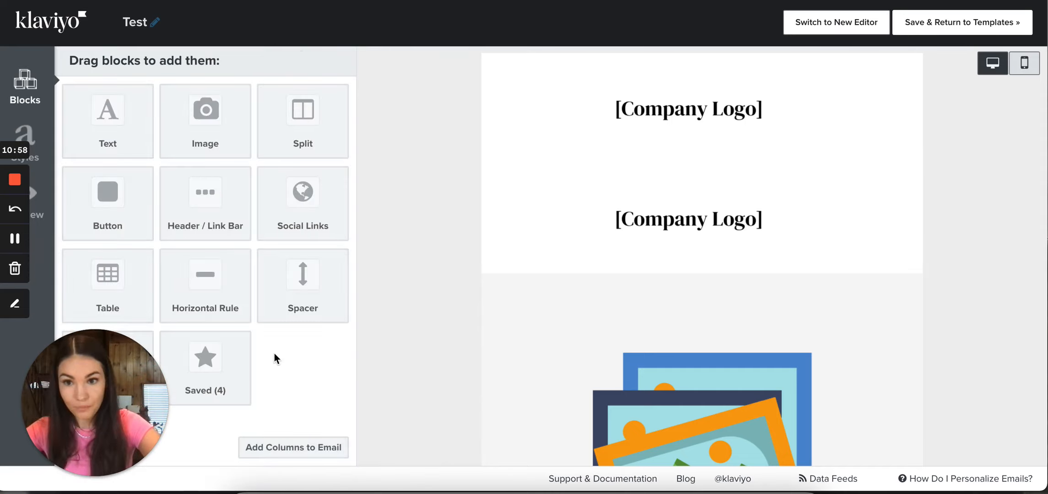
Insert the saved "Logo" block between the existing company logo blocks
left_click_drag(215, 370, 655, 174)
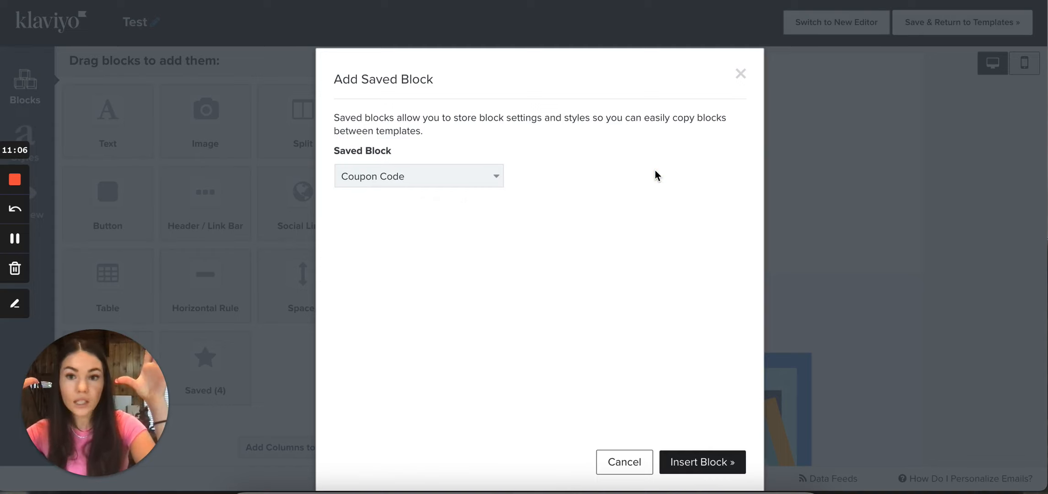
left_click(435, 181)
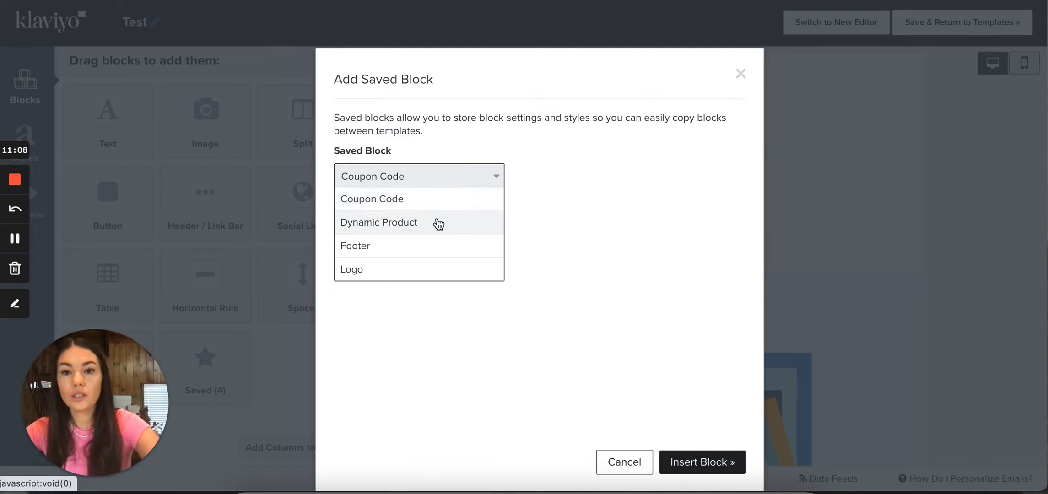
left_click(410, 272)
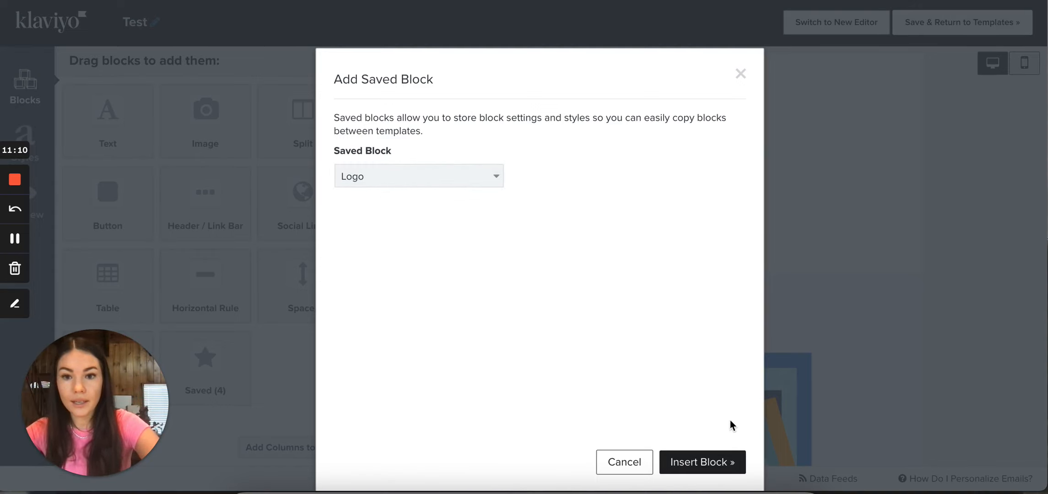
left_click(694, 463)
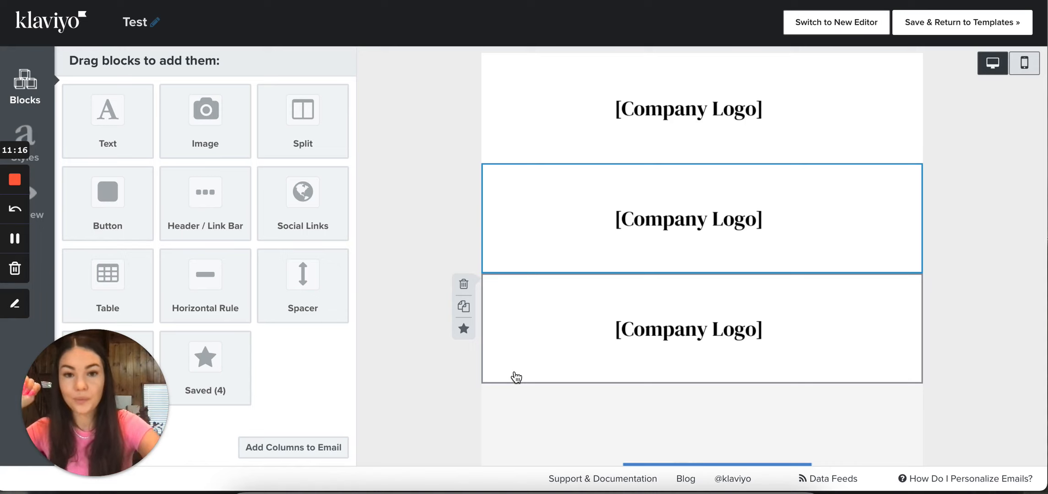
Delete the two extra company logo blocks above the hero image, keeping only the topmost logo
left_click(464, 174)
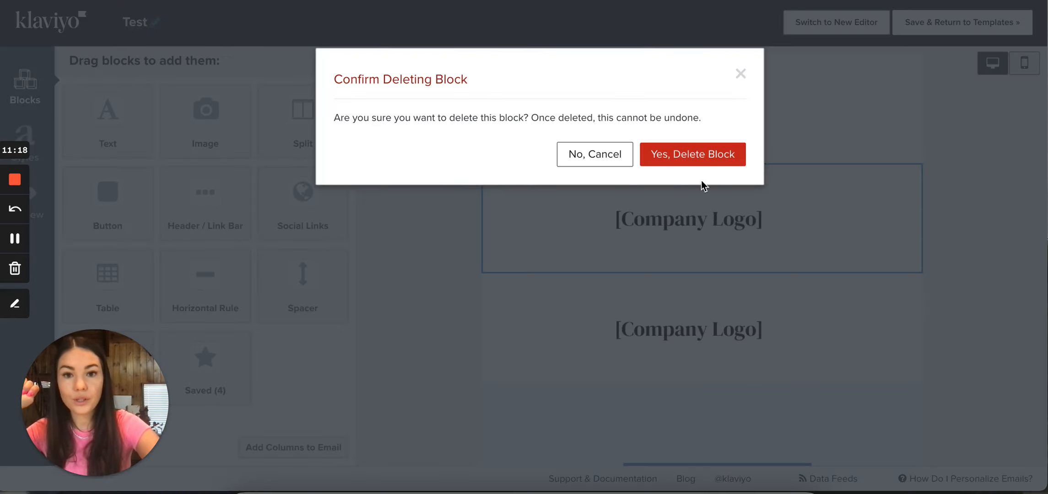
left_click(695, 160)
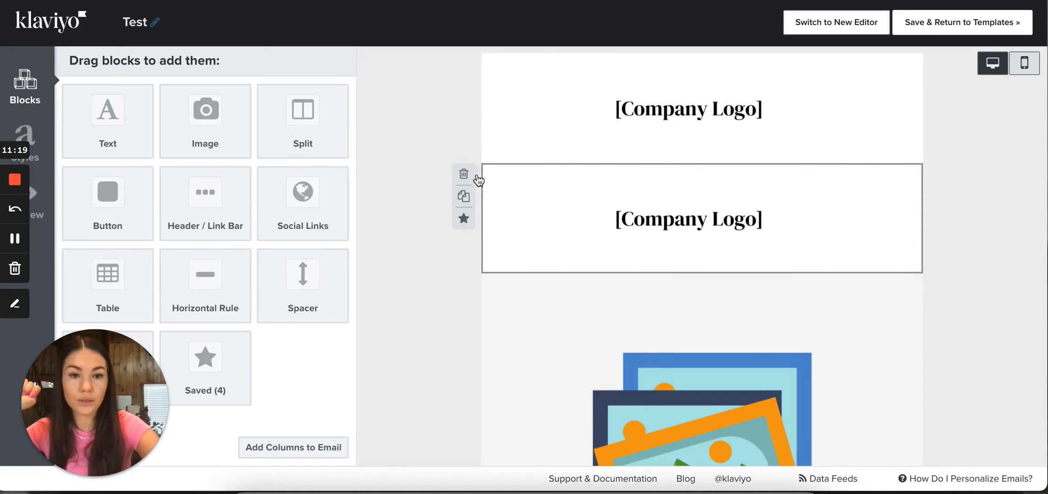
left_click(464, 173)
left_click(684, 161)
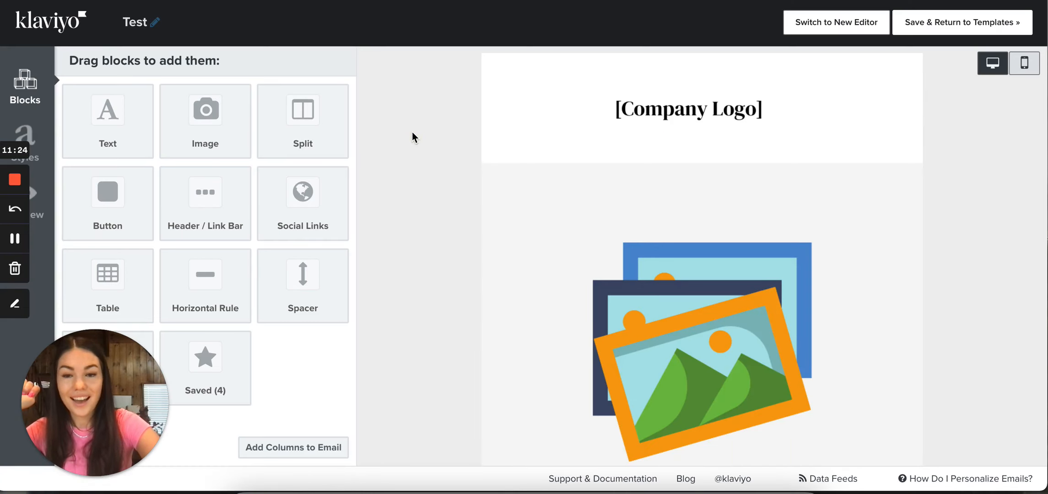
Open the hero image block and examine its image dimensions, alt text, link, width and alignment settings
scroll(413, 133, "down", 3)
scroll(412, 133, "up", 3)
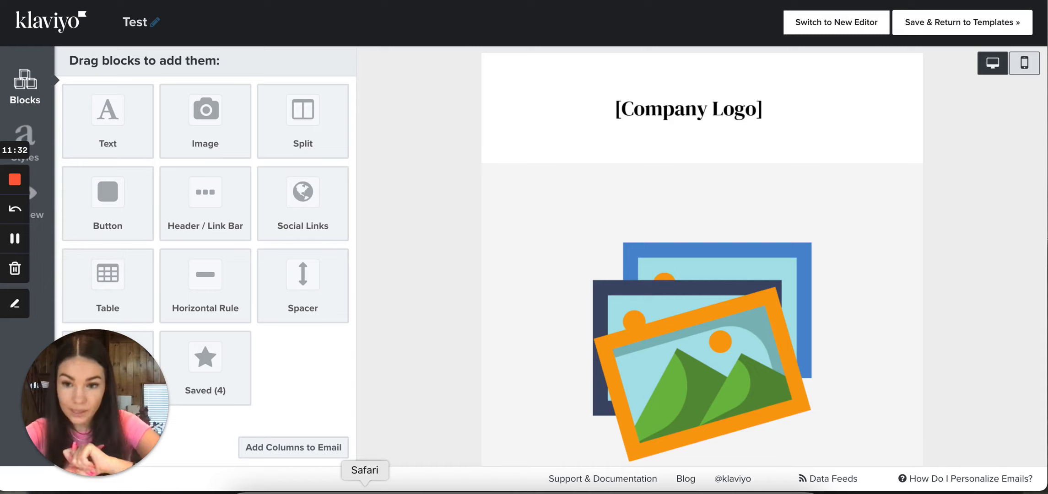
scroll(535, 347, "down", 4)
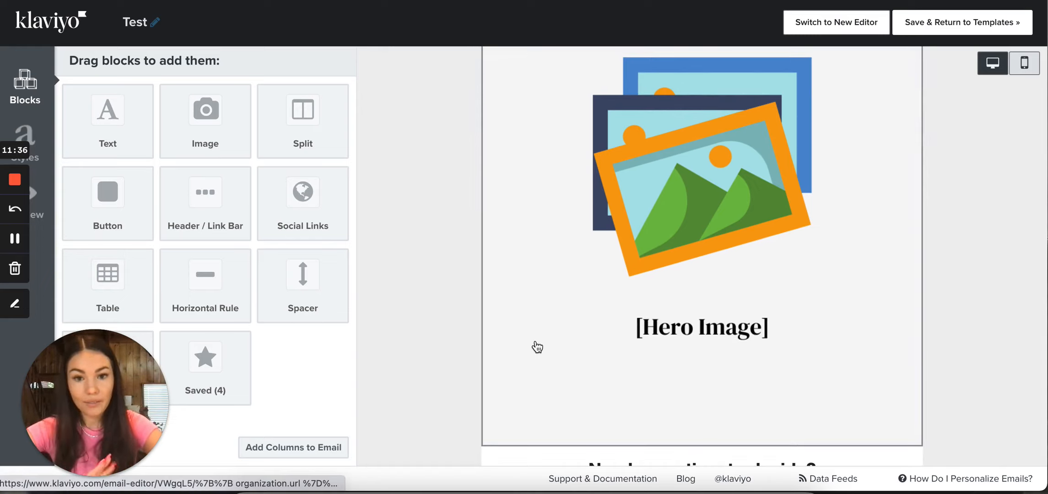
left_click(615, 256)
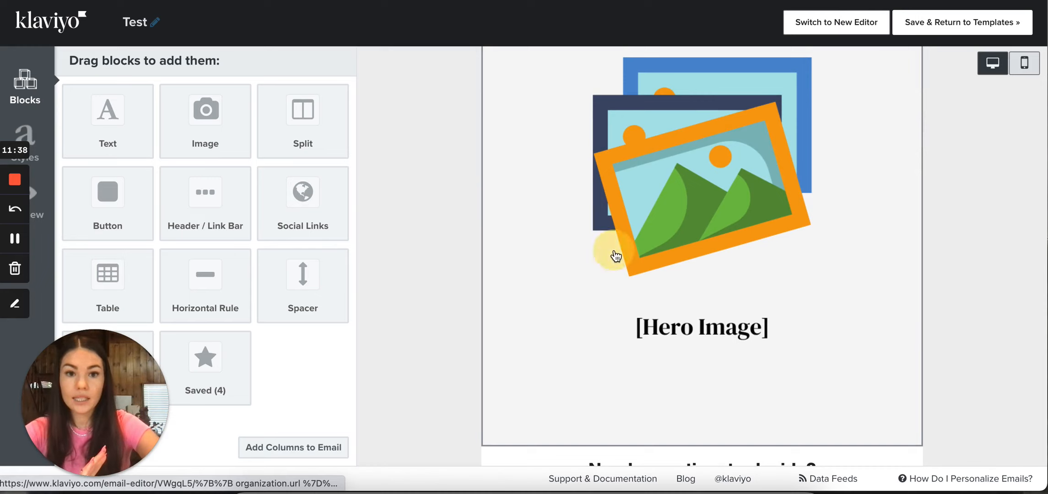
scroll(442, 323, "down", 1)
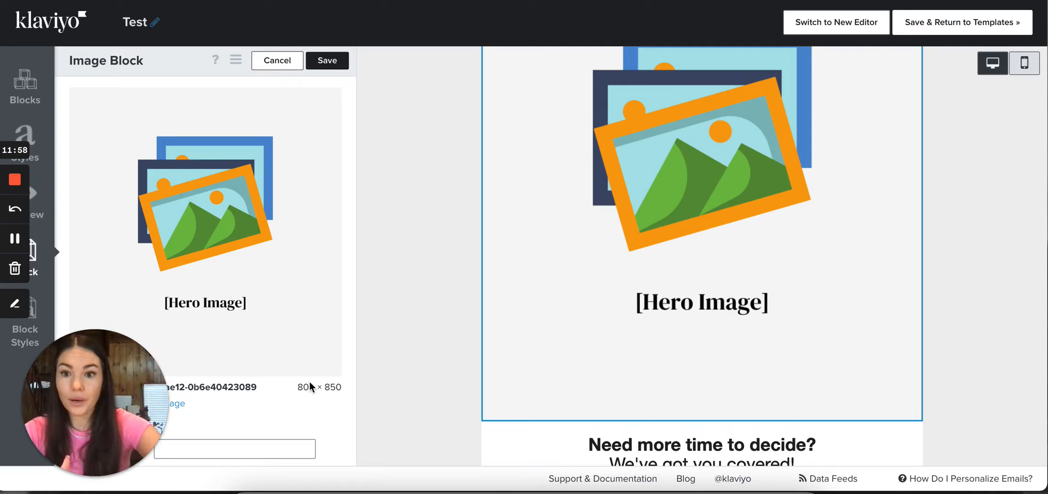
left_click_drag(299, 385, 331, 386)
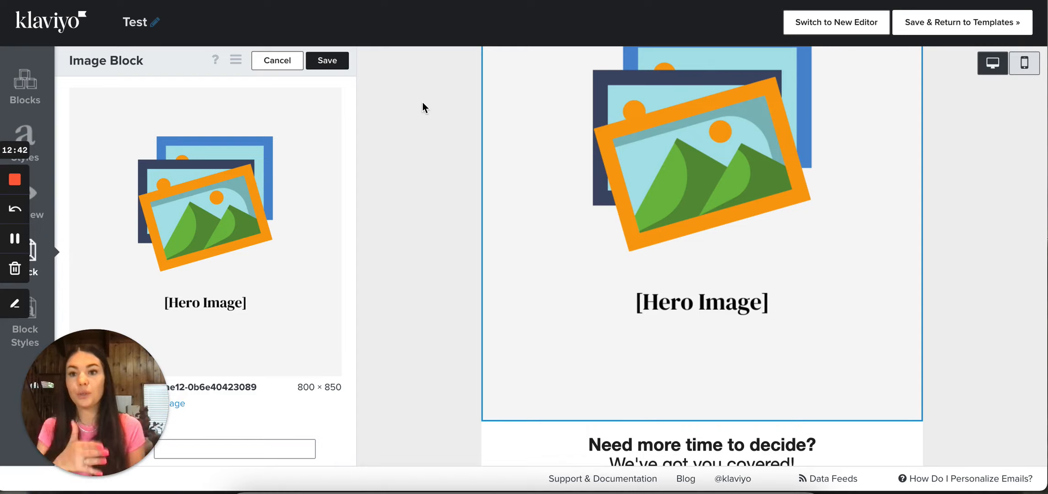
scroll(229, 219, "down", 2)
scroll(229, 219, "up", 1)
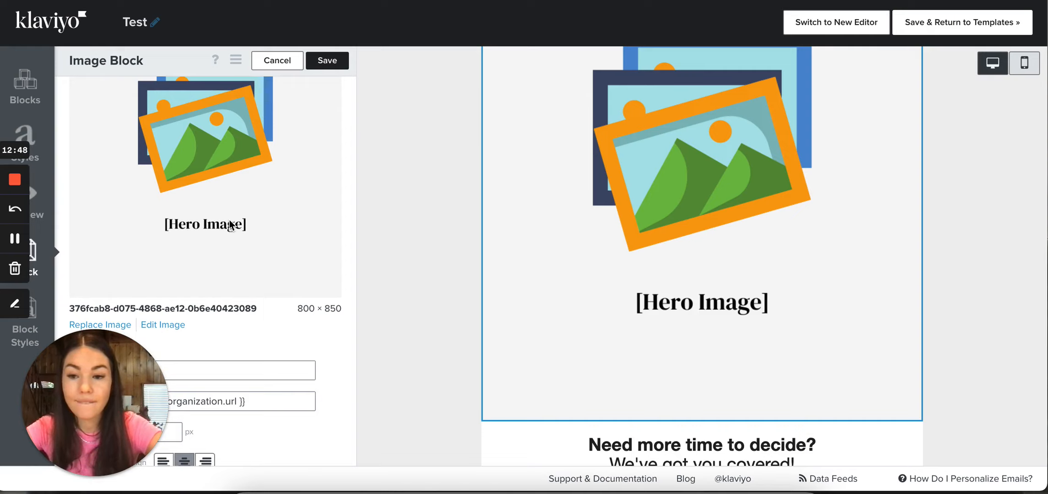
scroll(216, 251, "down", 1)
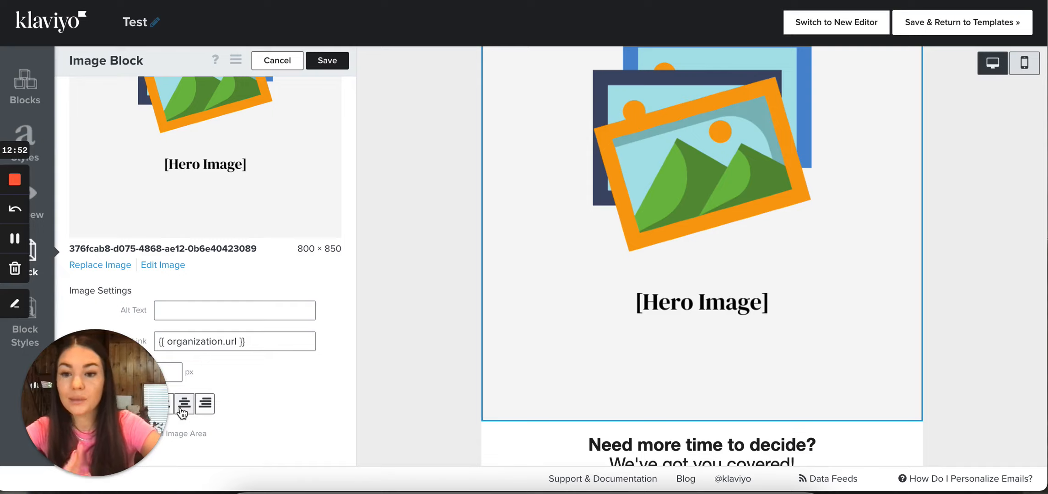
Try a 500 px width on the hero image, restore its full width, and save the image block
left_click(174, 376)
type("50")
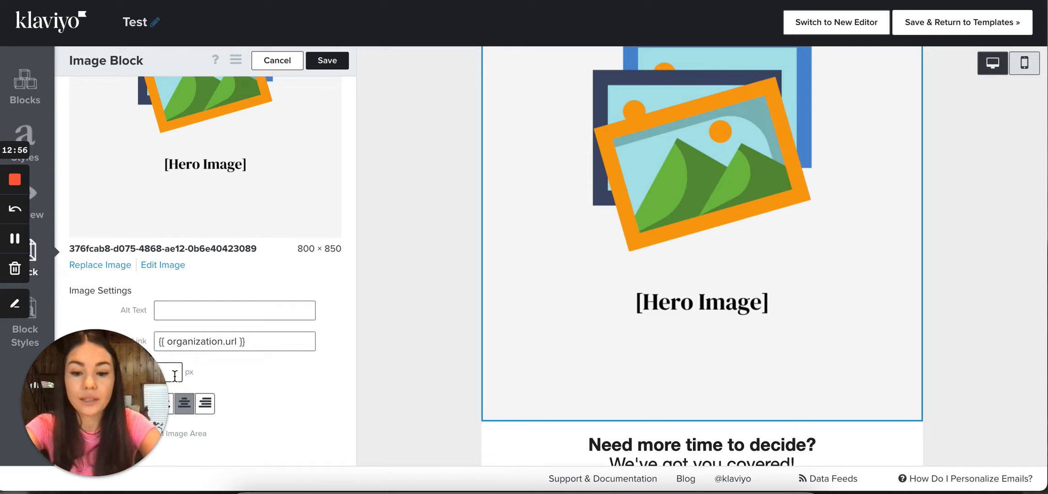
type("0")
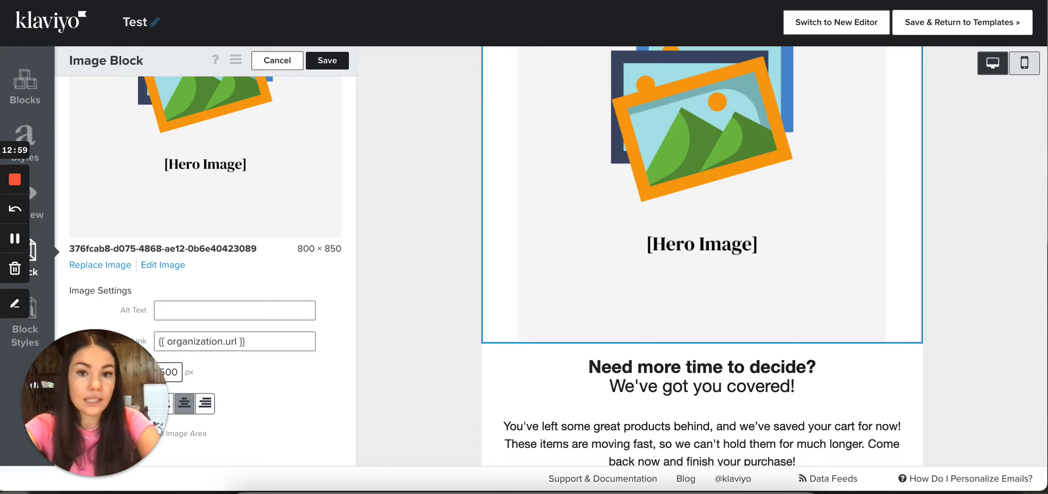
key("BackSpace")
key("BackSpace")
key("BackSpace")
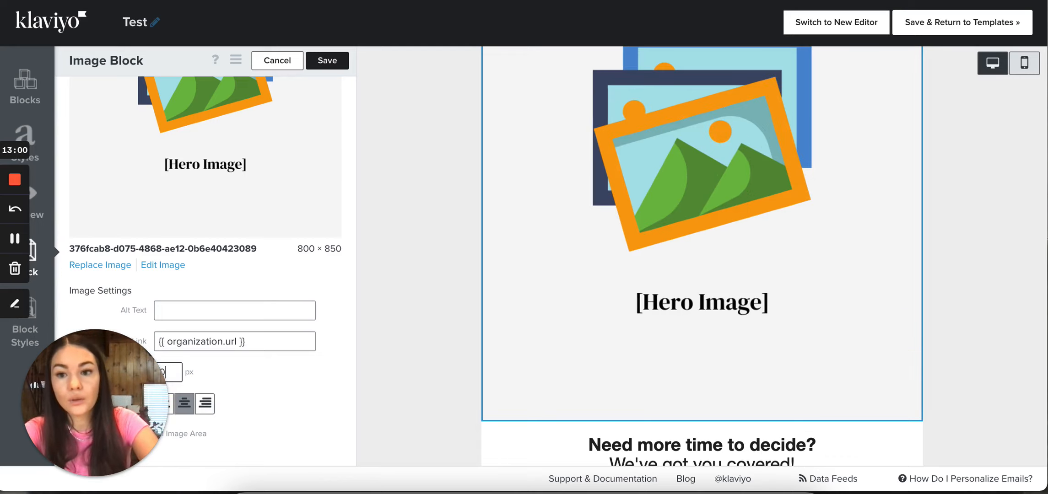
left_click(323, 65)
Open the "Need more time to decide?" heading block, and switch to the saved-cart paragraph block below it
scroll(437, 249, "up", 3)
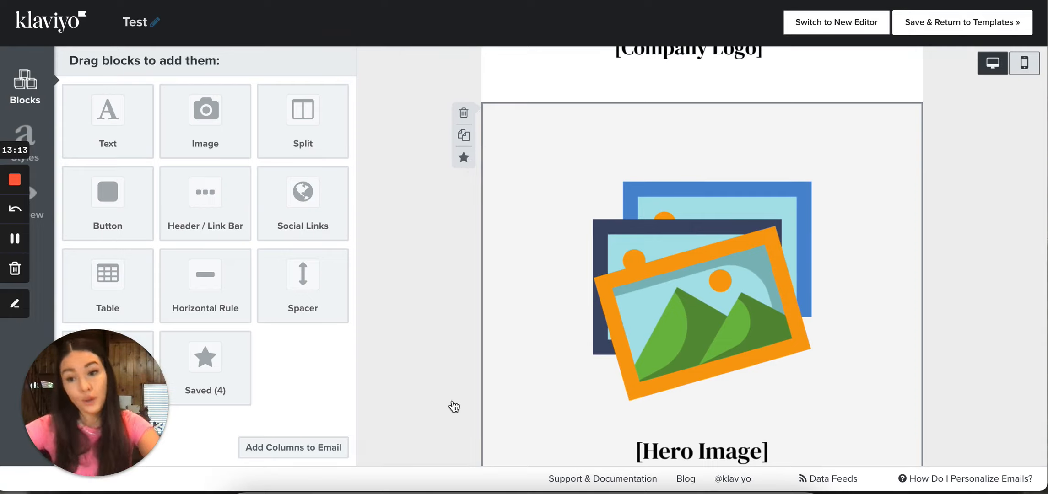
scroll(454, 406, "down", 5)
scroll(453, 405, "down", 3)
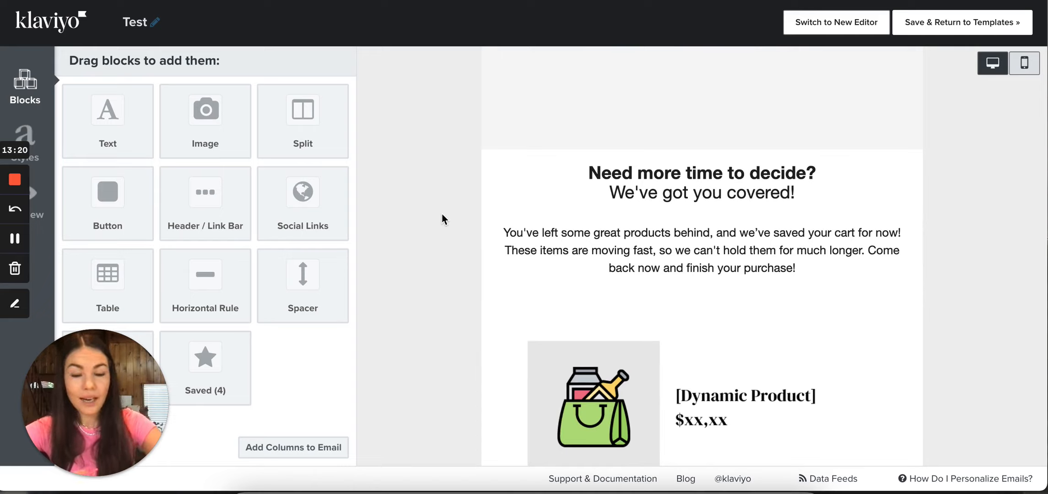
left_click(640, 175)
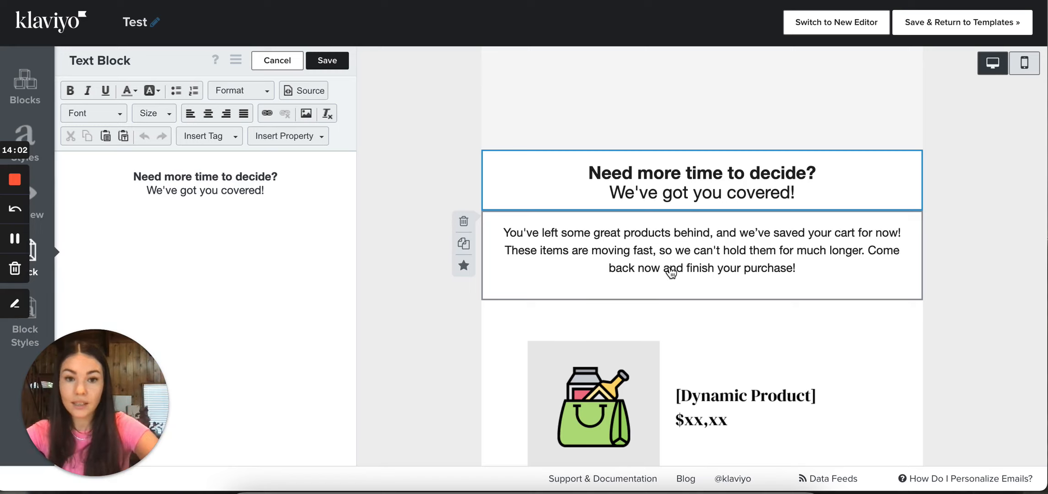
left_click(558, 250)
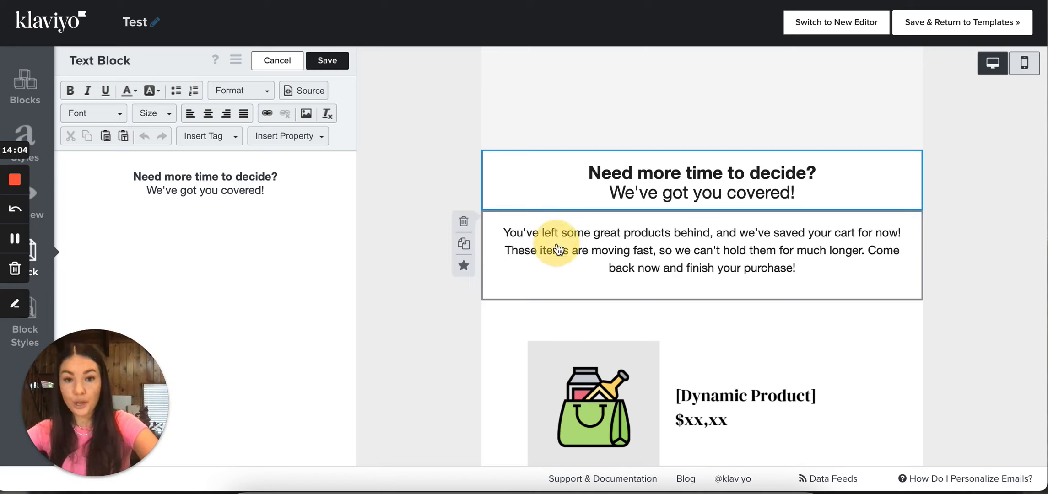
scroll(709, 272, "down", 1)
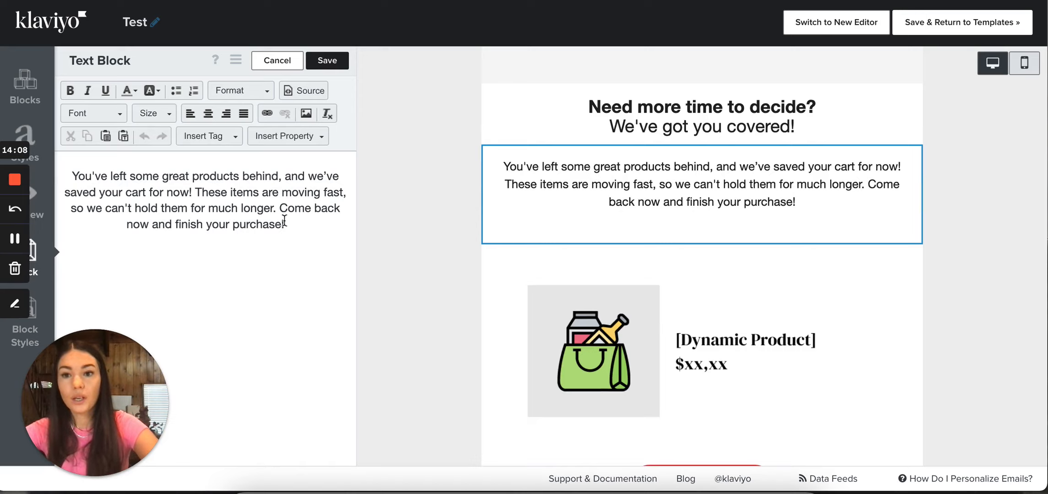
Select the whole saved-cart paragraph, check its font size options, and toggle bold on and off
left_click_drag(280, 233, 71, 174)
triple_click(302, 234)
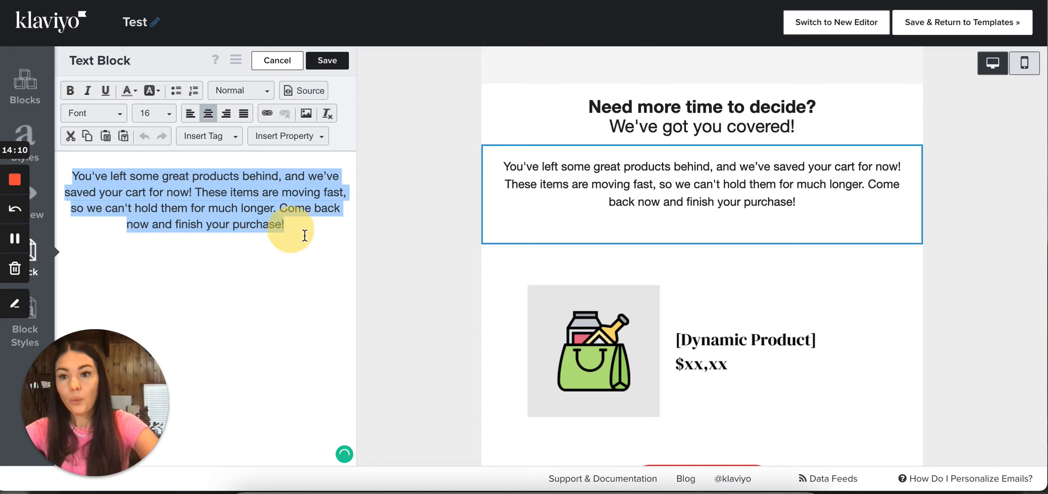
left_click(83, 112)
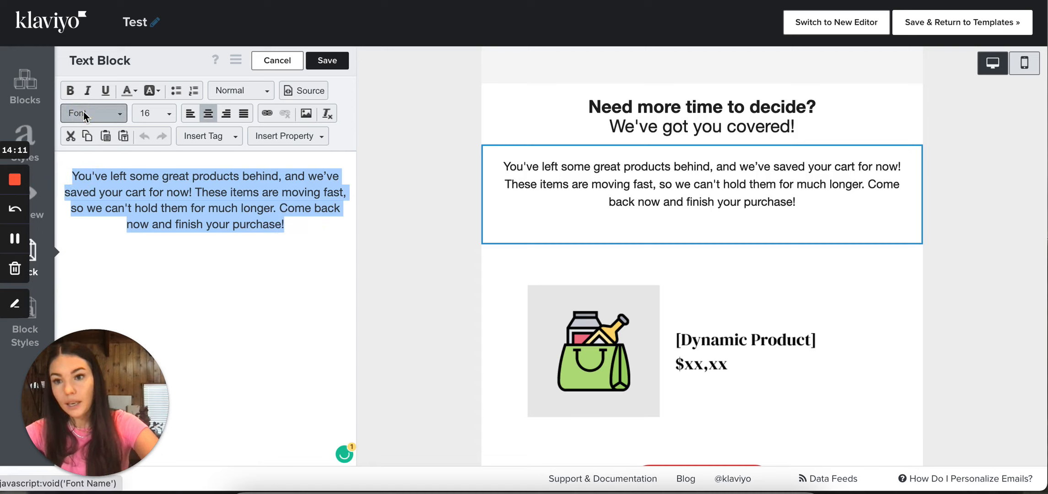
left_click(147, 111)
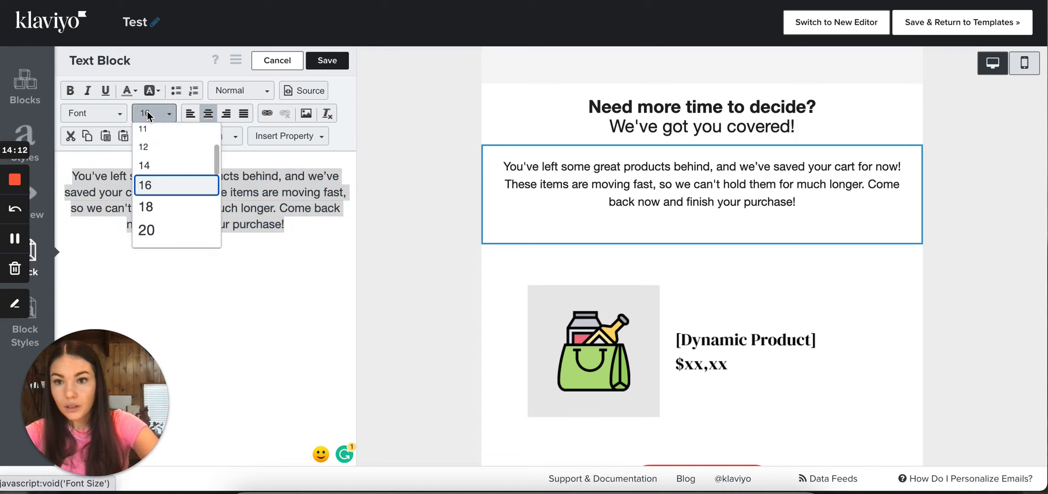
left_click(146, 111)
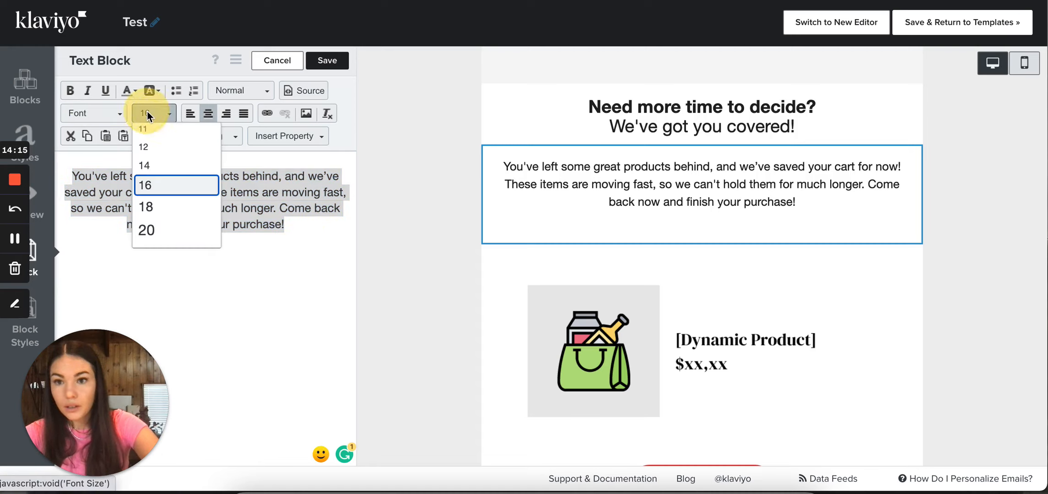
left_click(69, 93)
left_click(69, 93)
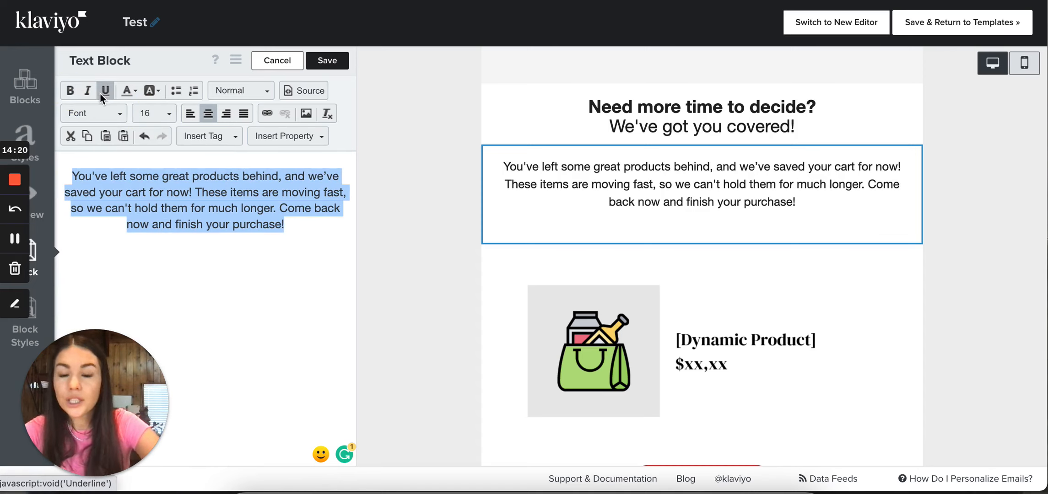
left_click(149, 184)
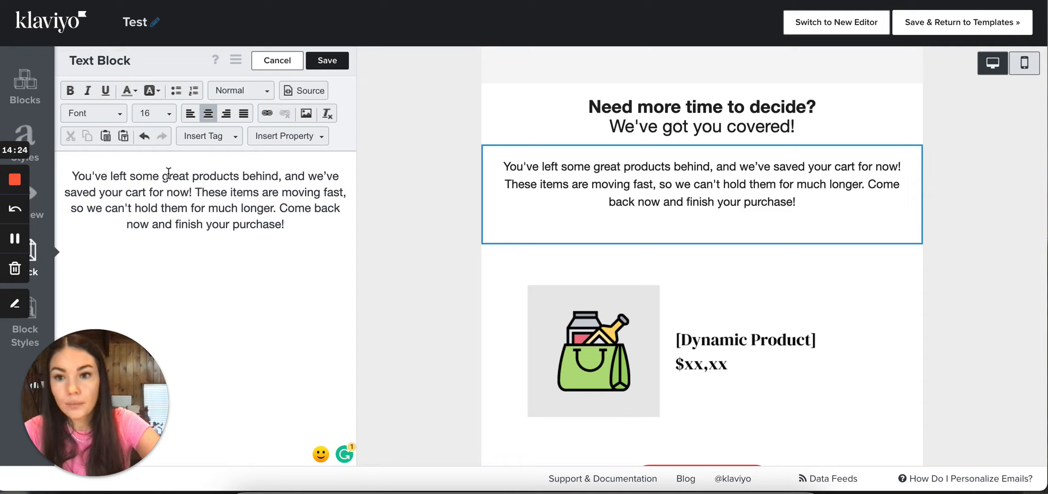
Try coloring the words "great products" red in the paragraph, and discard the text block changes
left_click_drag(163, 175, 240, 176)
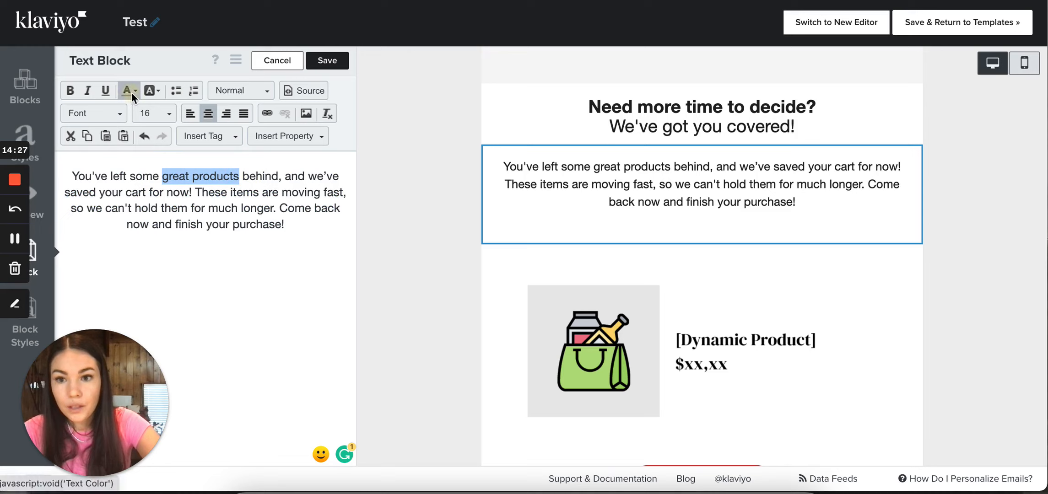
left_click(132, 92)
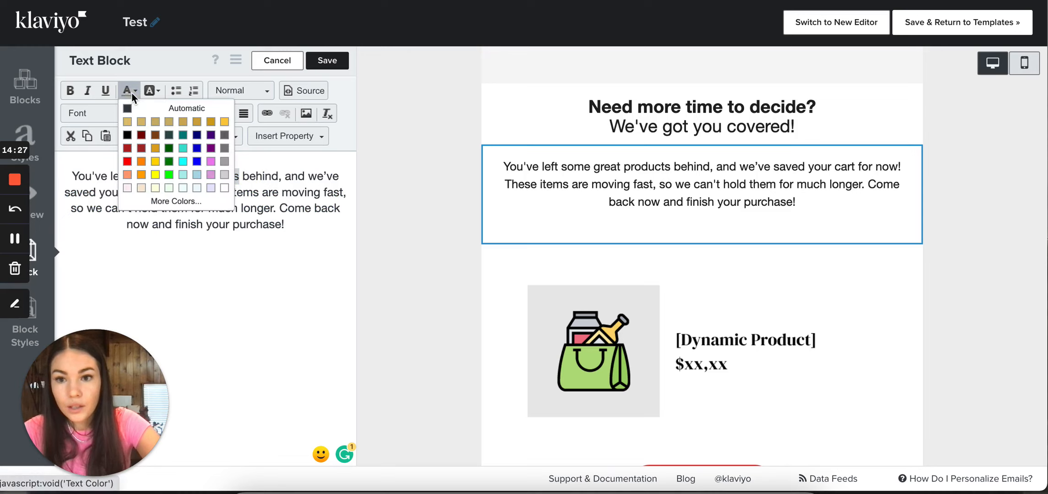
left_click(127, 161)
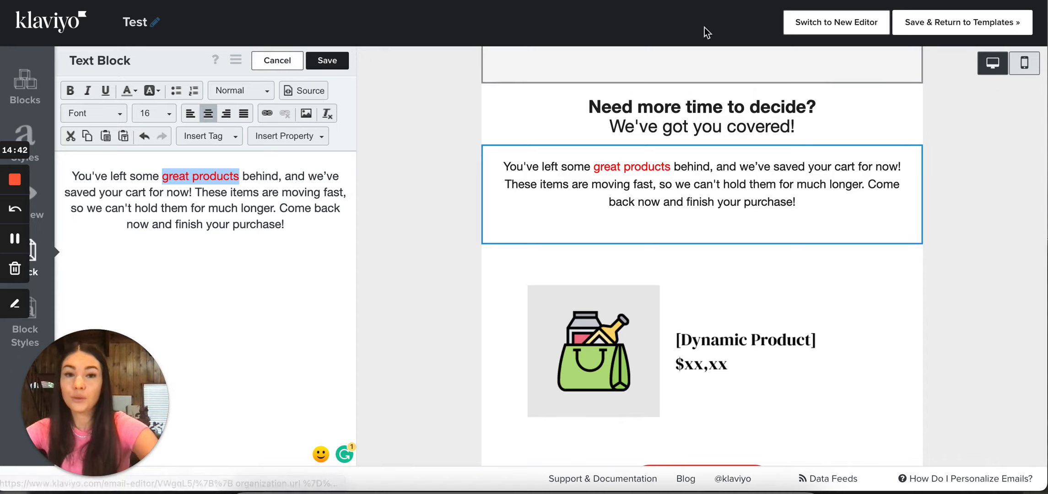
left_click(274, 63)
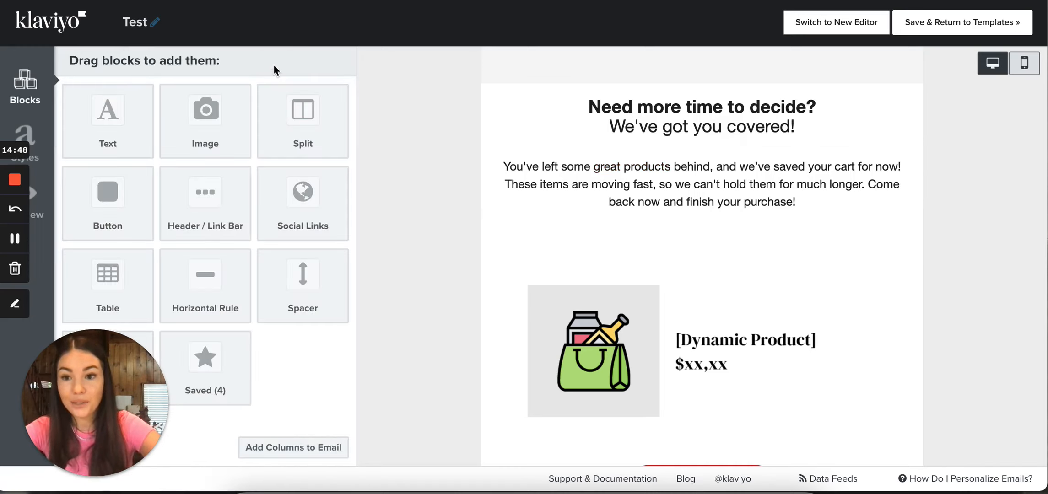
Reopen the saved-cart paragraph block, select its whole text, and bring up the block's style settings
left_click(571, 188)
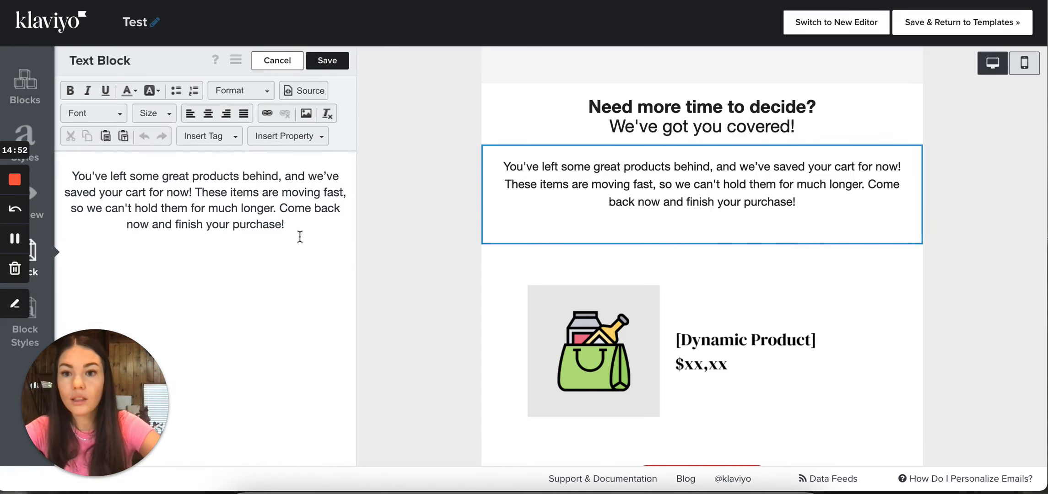
left_click(298, 236)
left_click_drag(298, 236, 75, 173)
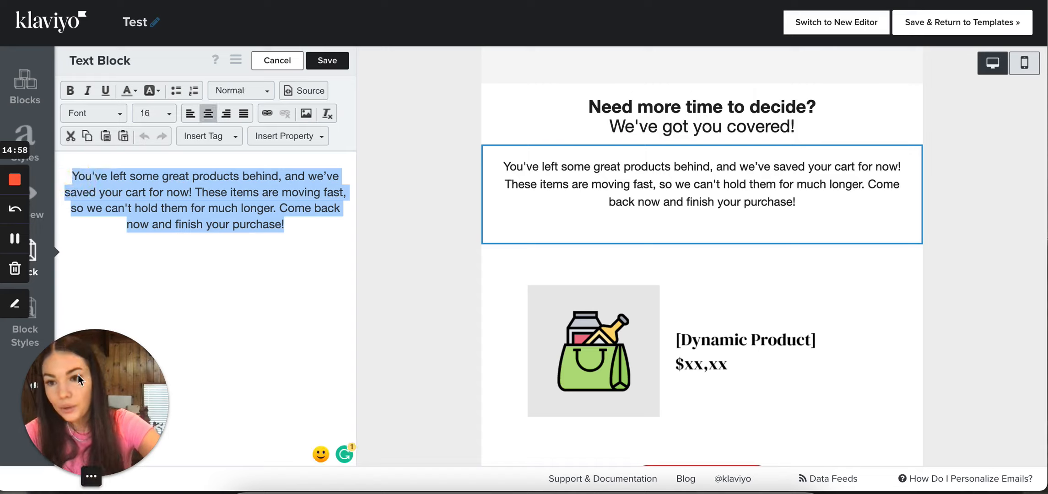
left_click(20, 343)
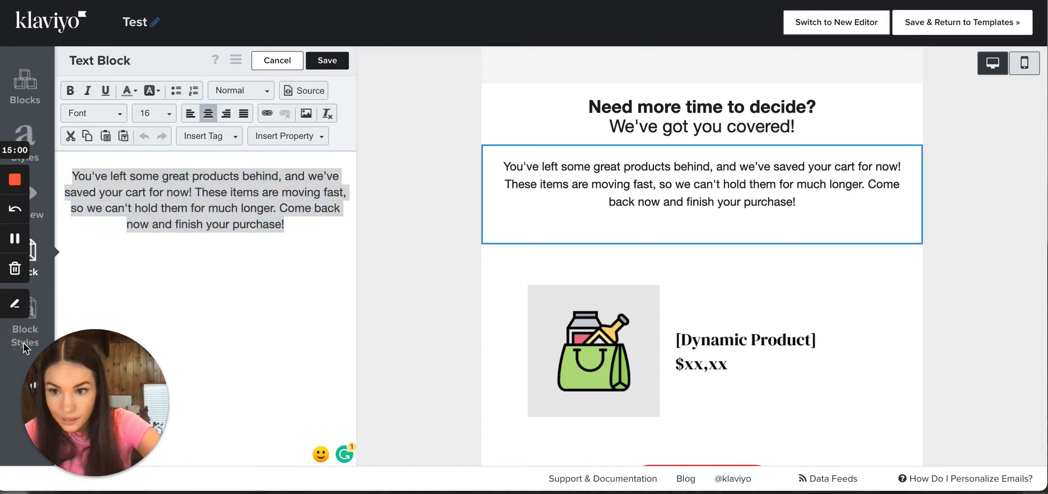
left_click_drag(69, 394, 230, 390)
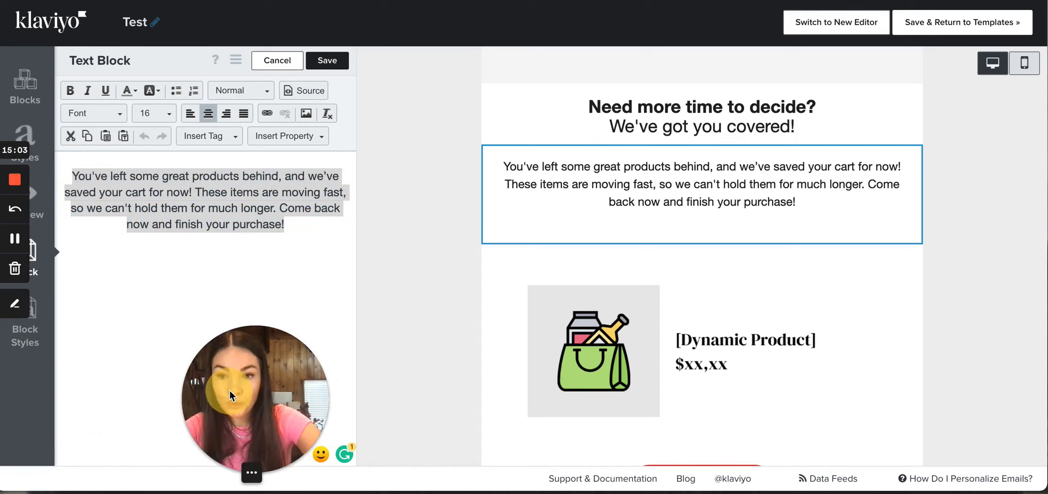
left_click(30, 342)
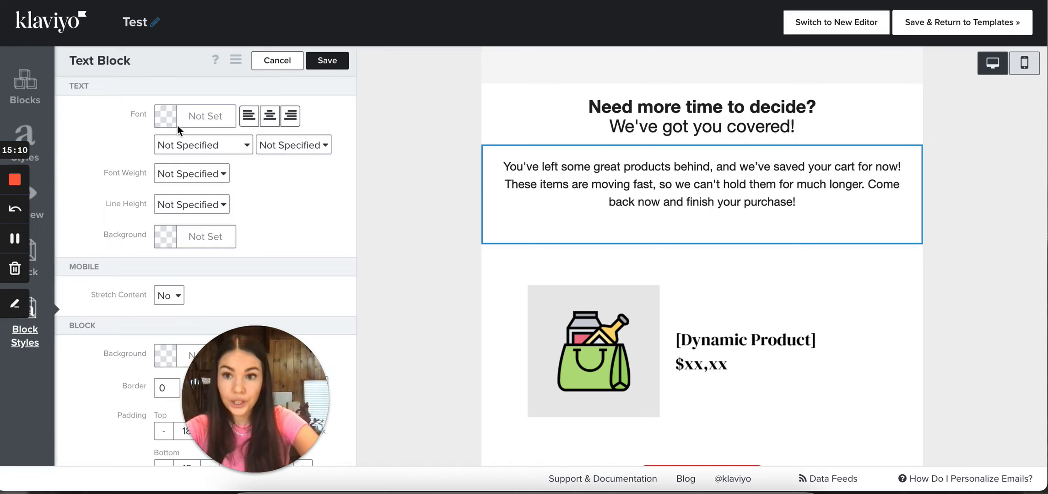
Check the block background color picker without choosing a color, and set the block's top padding to 25 px
scroll(190, 158, "down", 2)
scroll(191, 156, "down", 2)
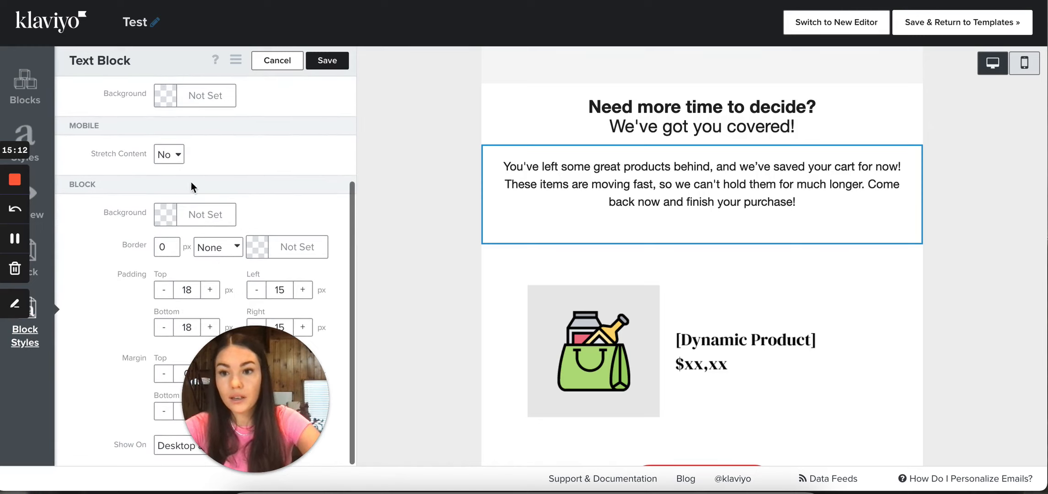
left_click(173, 221)
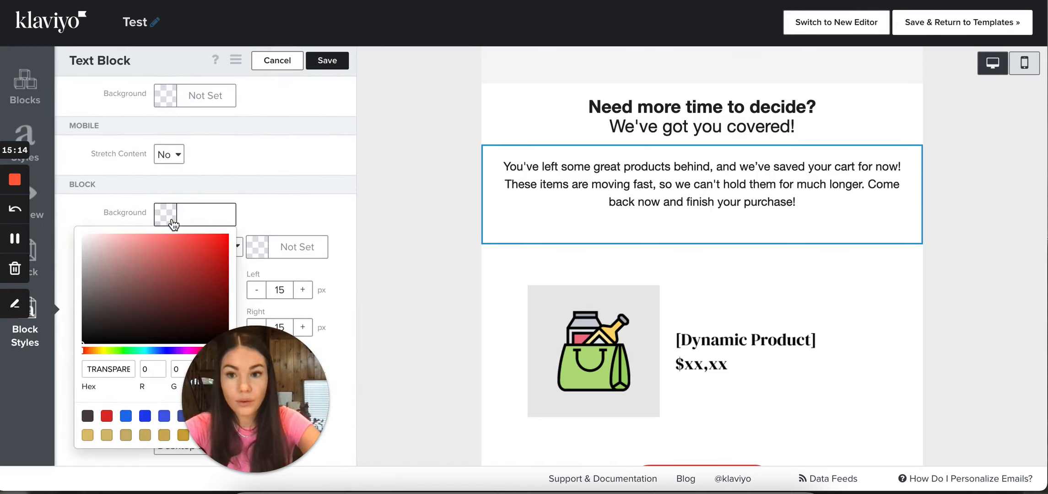
left_click(276, 204)
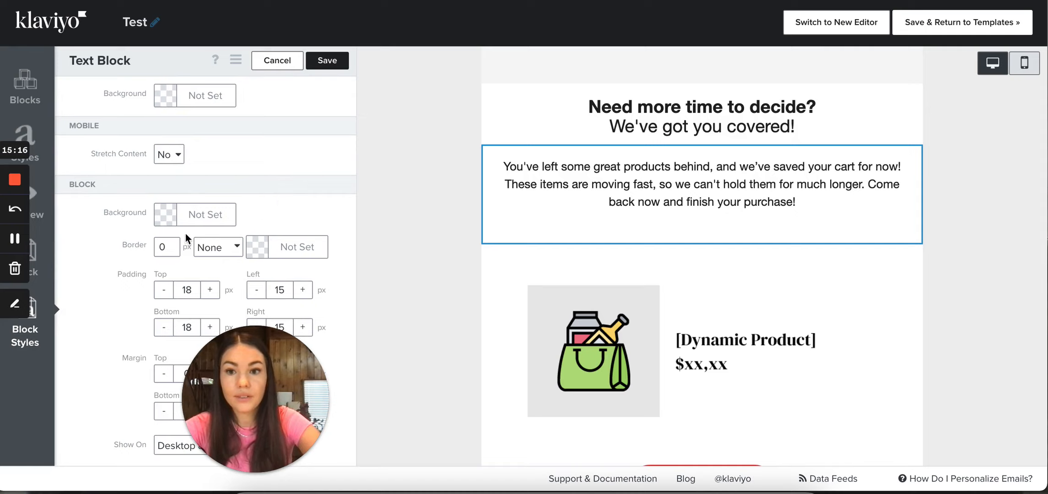
left_click(210, 290)
left_click(210, 289)
left_click(210, 289)
left_click(209, 290)
left_click(209, 290)
left_click(210, 289)
left_click(209, 290)
left_click(210, 290)
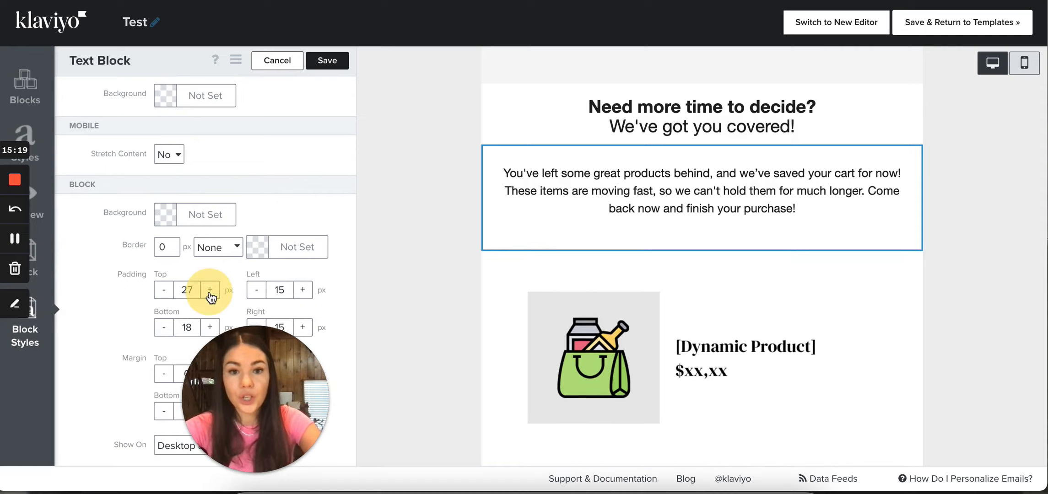
left_click(164, 290)
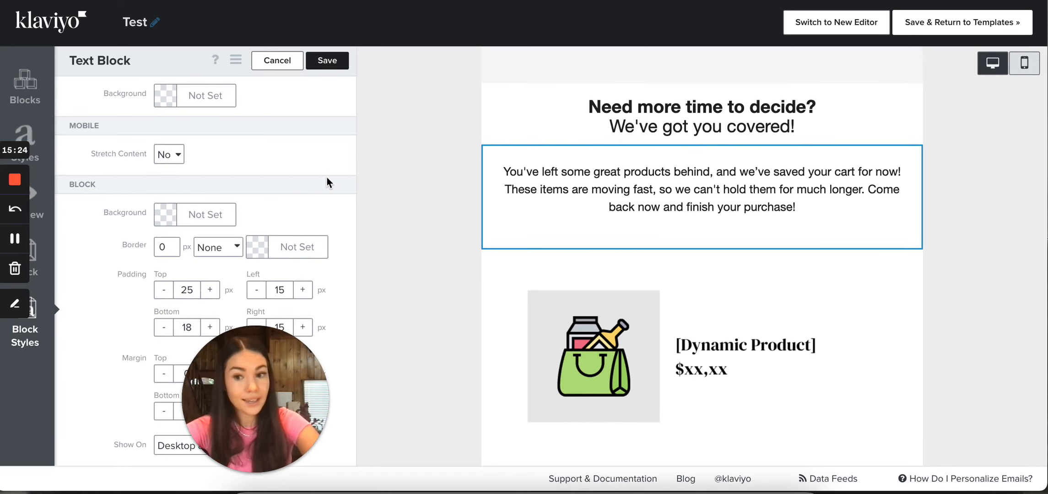
Try line heights of 200%, 110% and Normal on the saved-cart paragraph
scroll(327, 182, "up", 3)
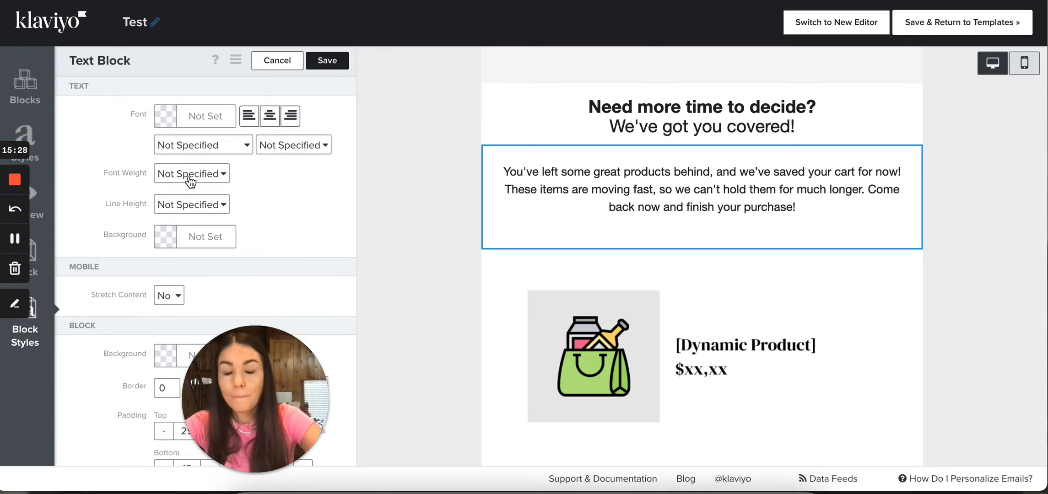
left_click(214, 205)
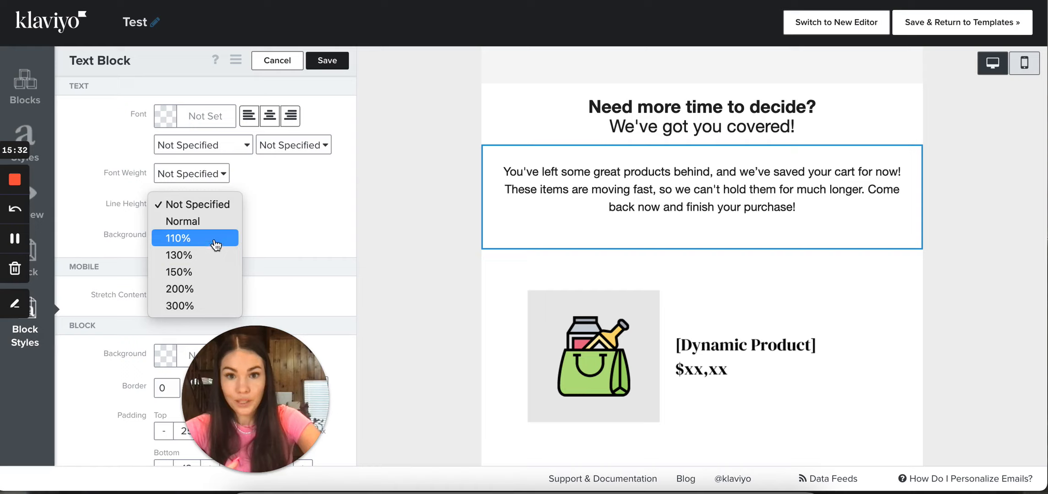
left_click(208, 289)
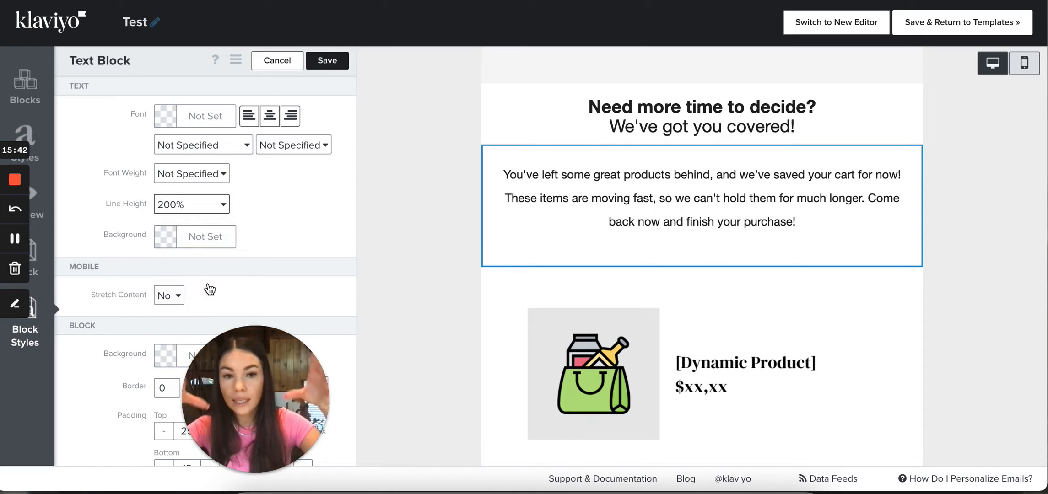
left_click(186, 208)
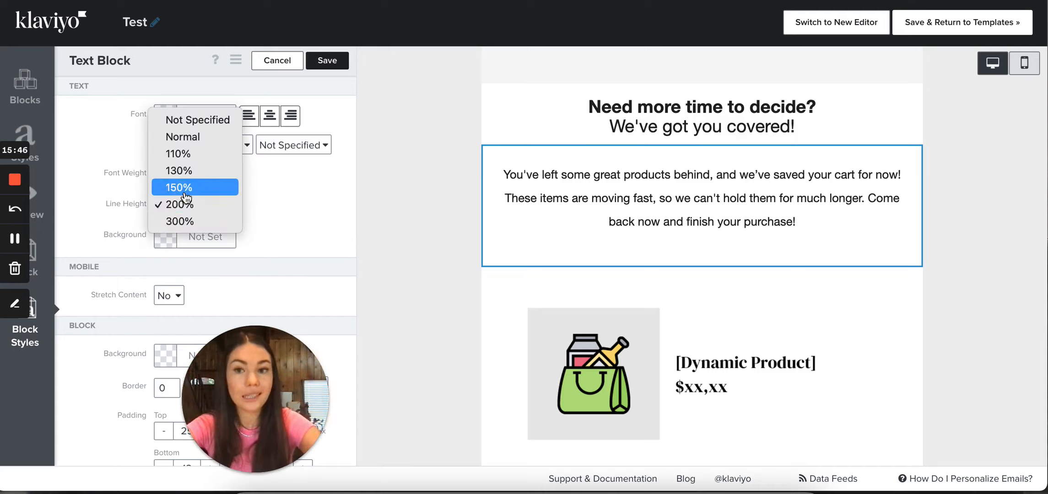
left_click(187, 154)
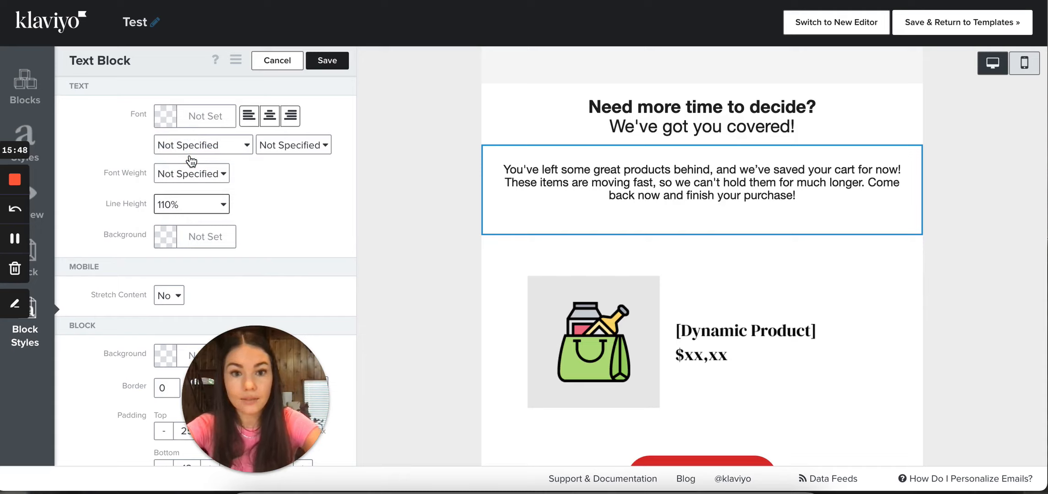
left_click(191, 204)
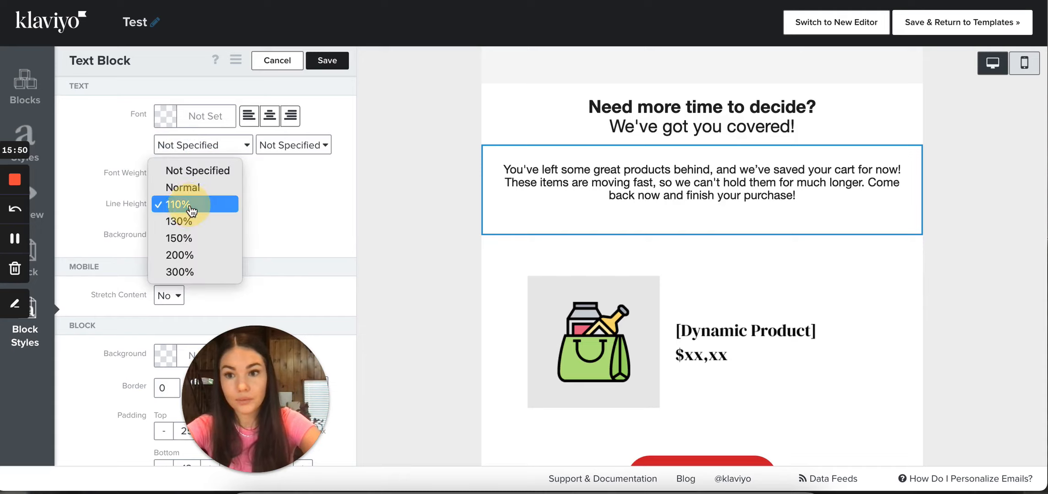
left_click(192, 187)
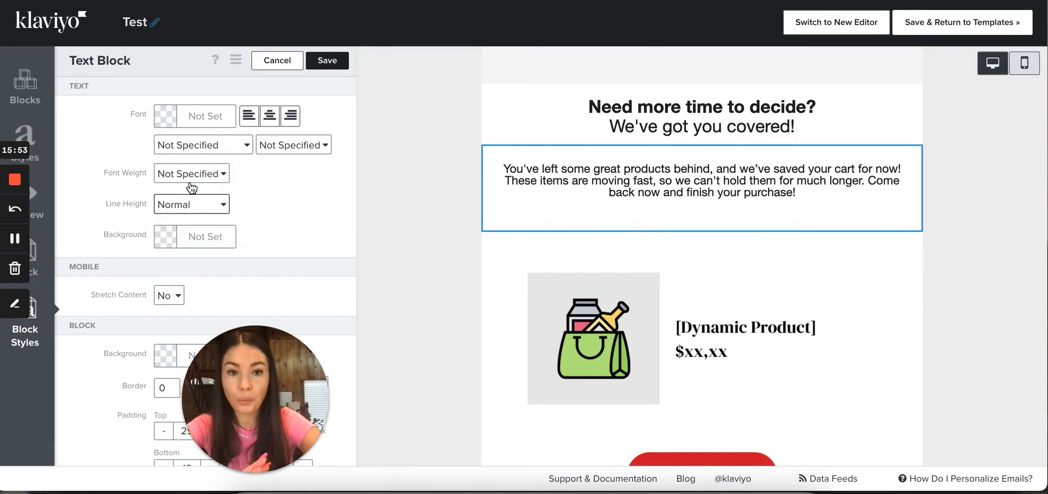
Set the saved-cart paragraph's line height to 200% and save the text block
left_click(193, 205)
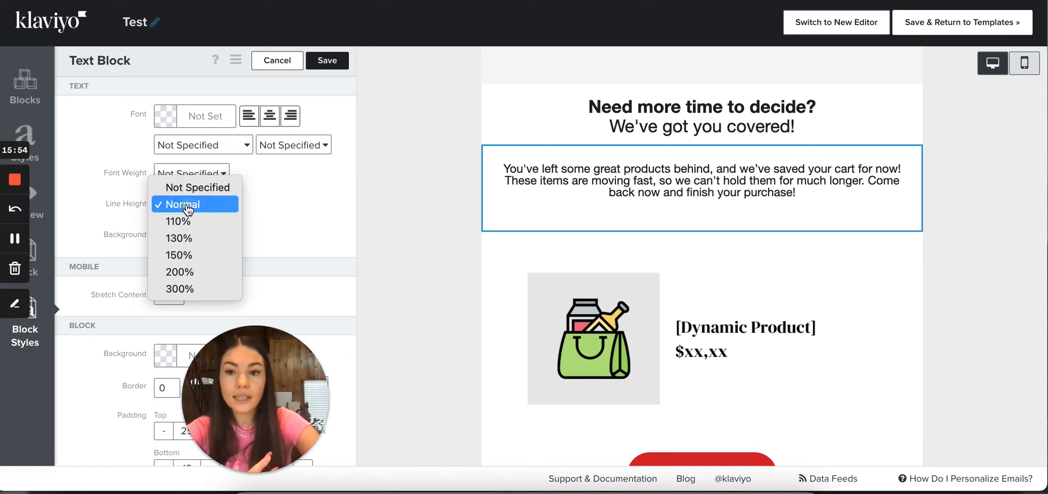
left_click(206, 271)
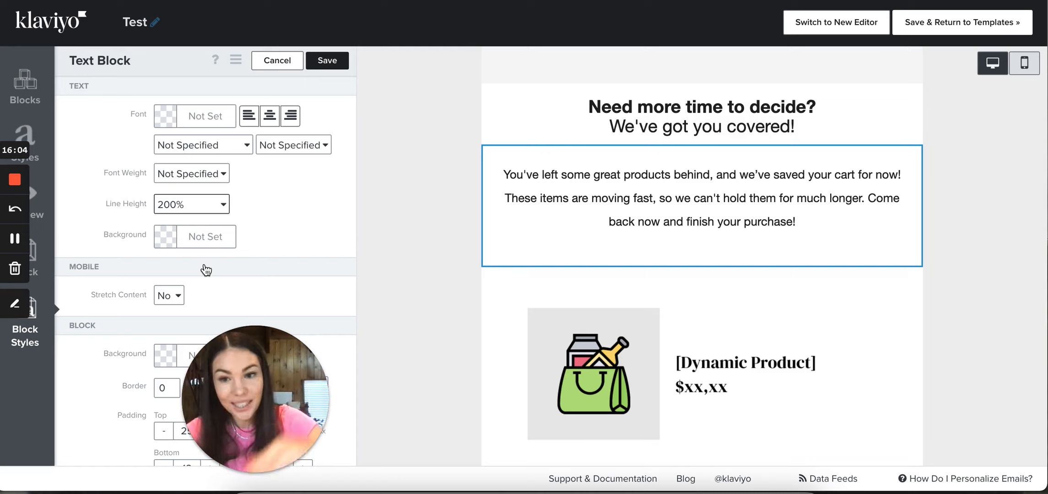
left_click(327, 64)
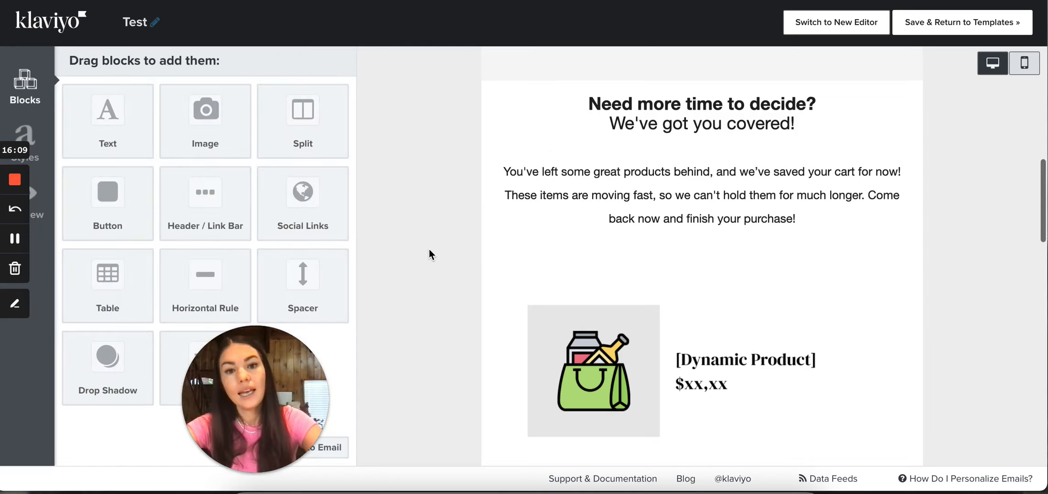
scroll(428, 249, "down", 3)
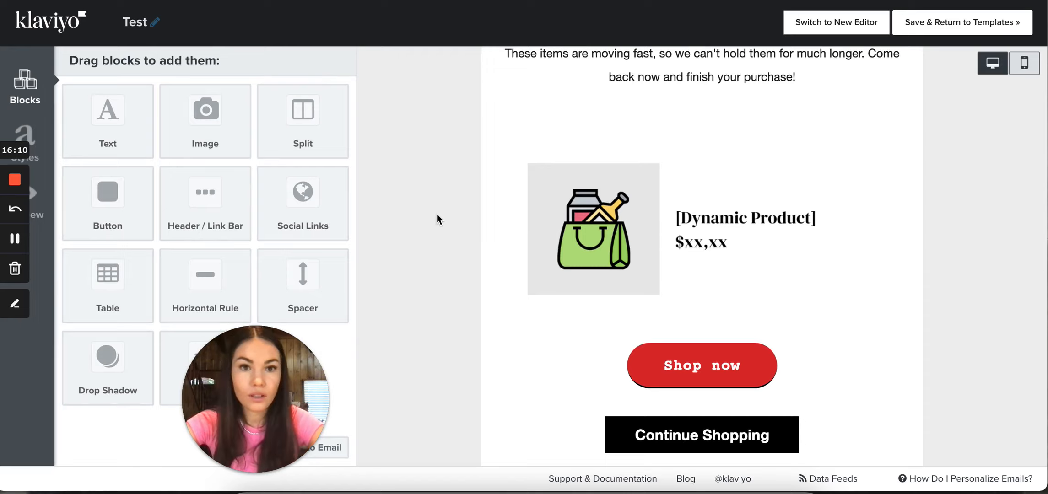
scroll(437, 214, "down", 1)
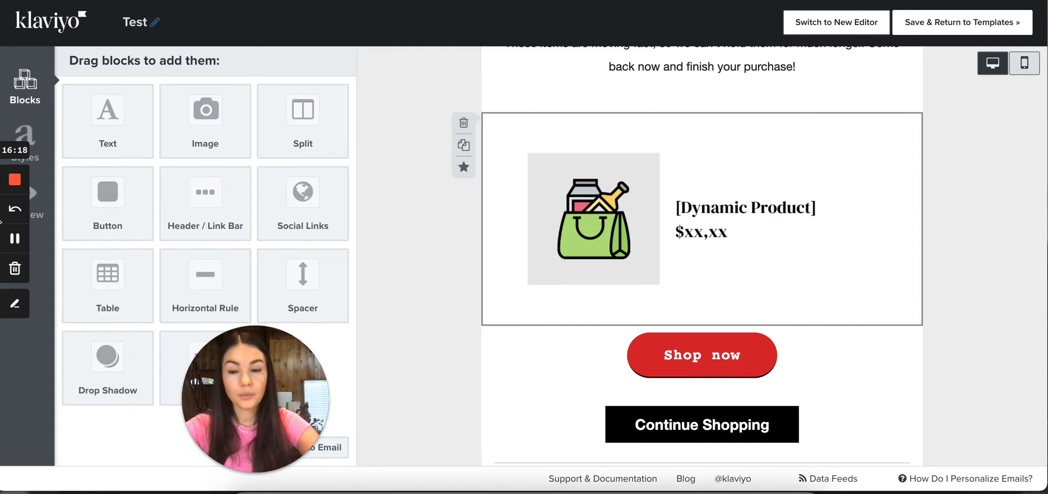
left_click(15, 238)
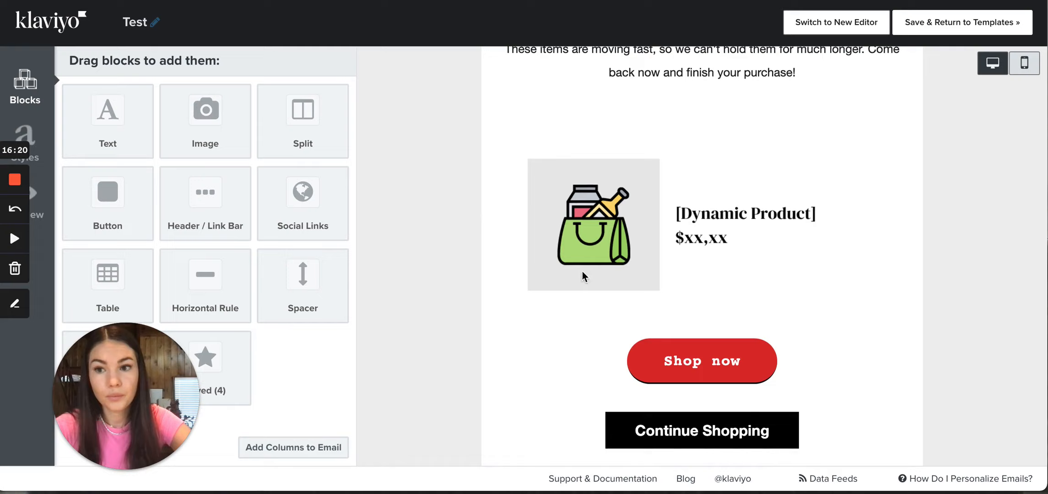
left_click(14, 238)
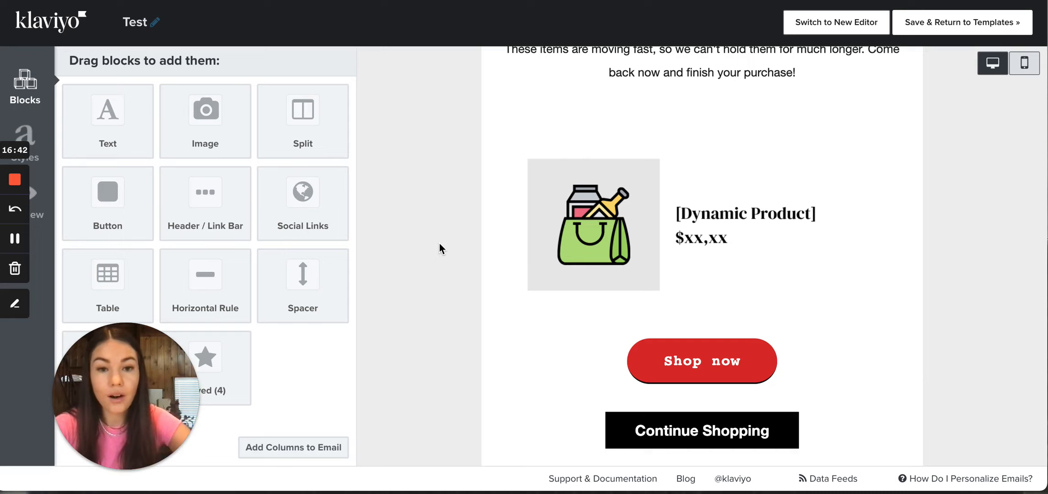
Delete the red "Shop now" button block from the desktop layout and confirm the deletion
scroll(440, 243, "down", 2)
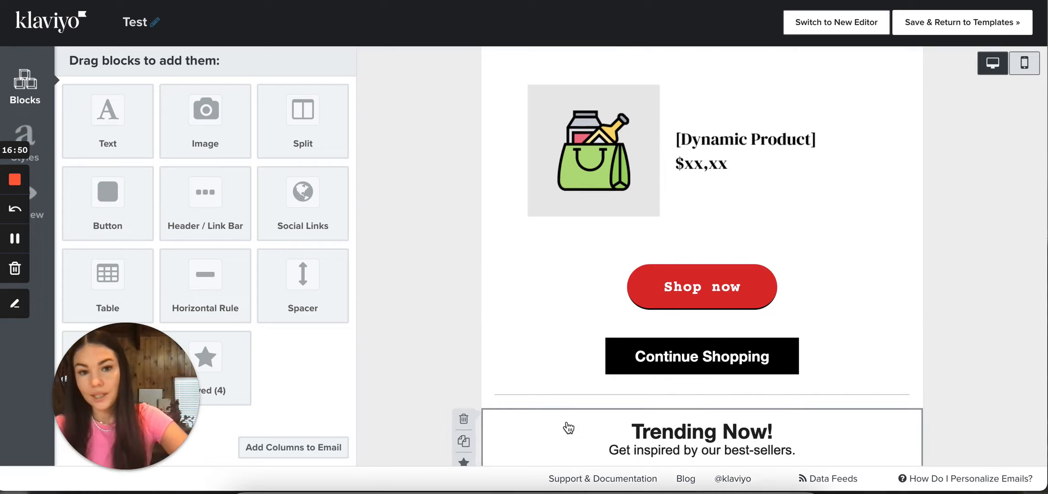
left_click(472, 269)
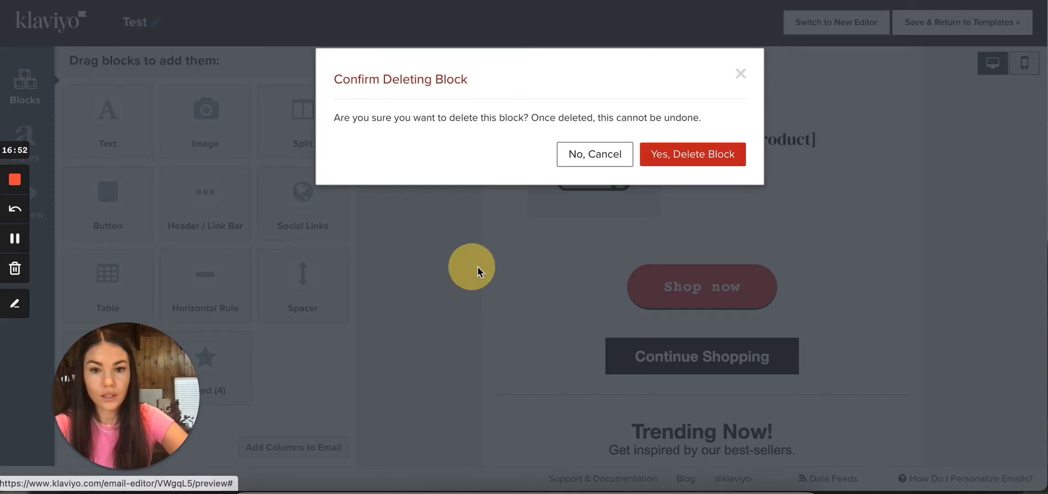
left_click(727, 153)
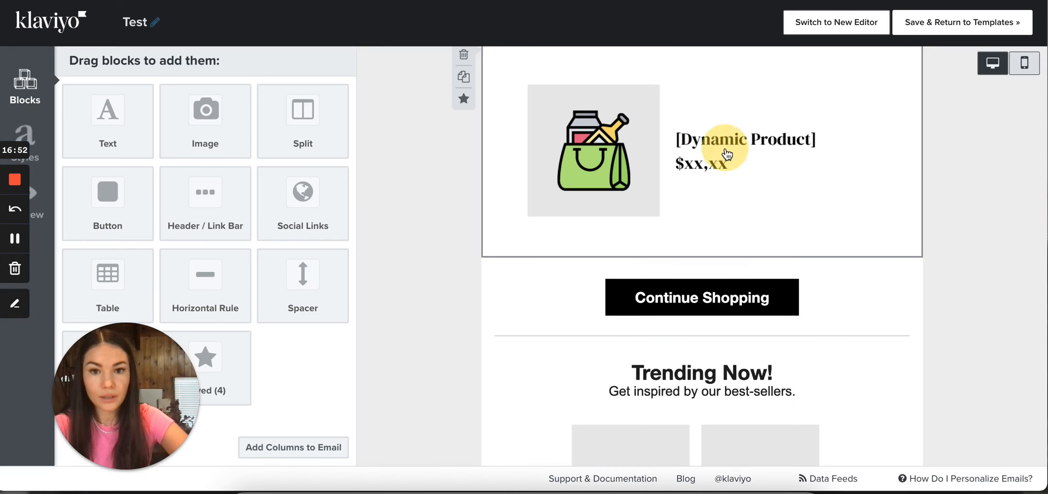
Delete the red "Shop now" button block from the mobile layout as well, and return to the desktop view
left_click(1030, 66)
scroll(622, 321, "up", 5)
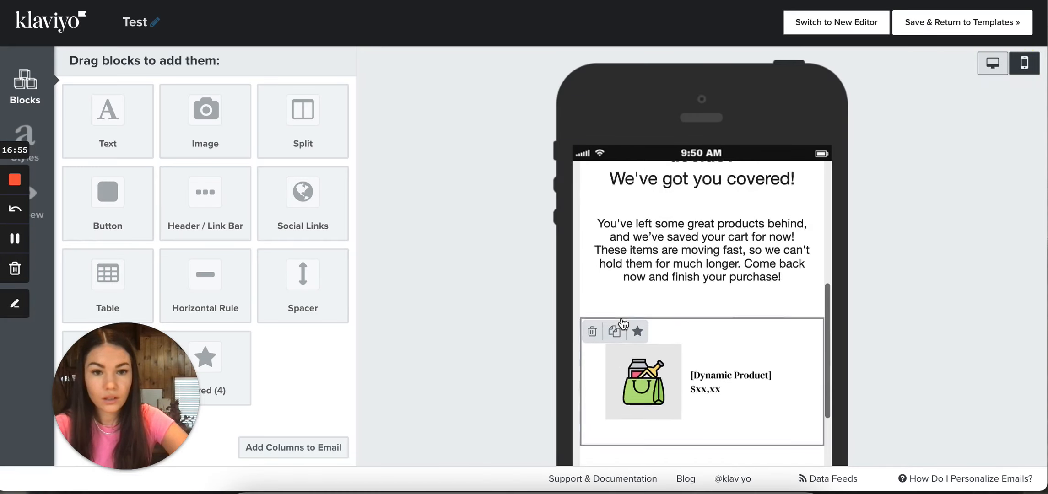
scroll(627, 339, "down", 3)
left_click(594, 372)
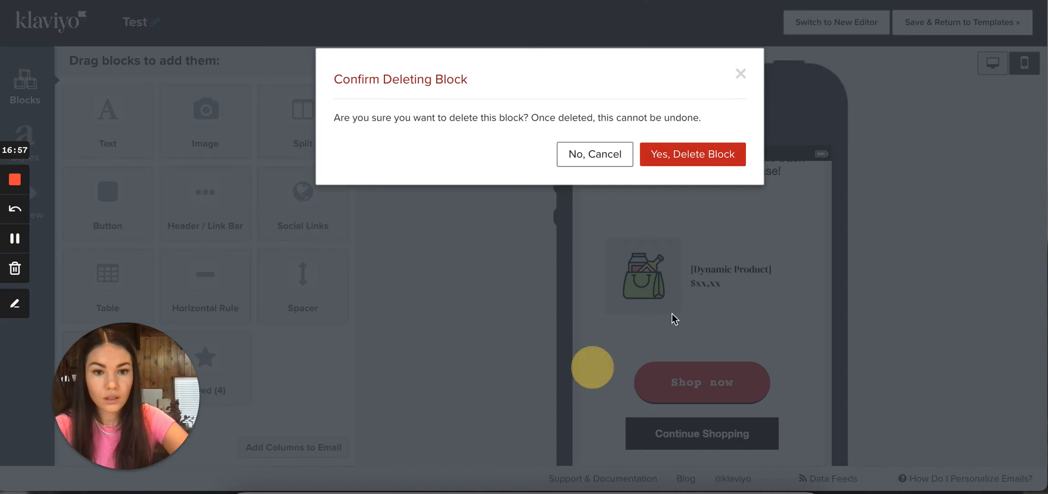
left_click(728, 155)
left_click(993, 66)
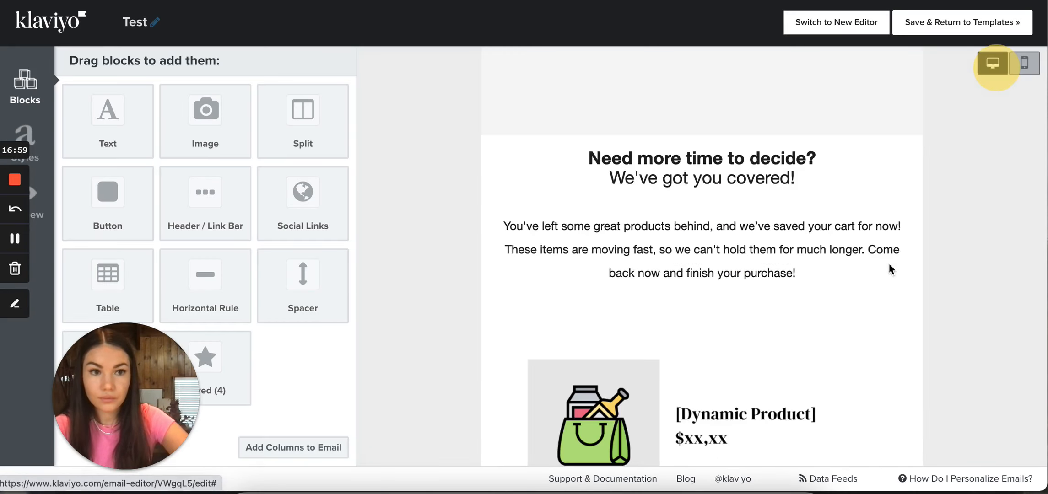
scroll(889, 270, "down", 5)
scroll(890, 270, "up", 2)
left_click(431, 313)
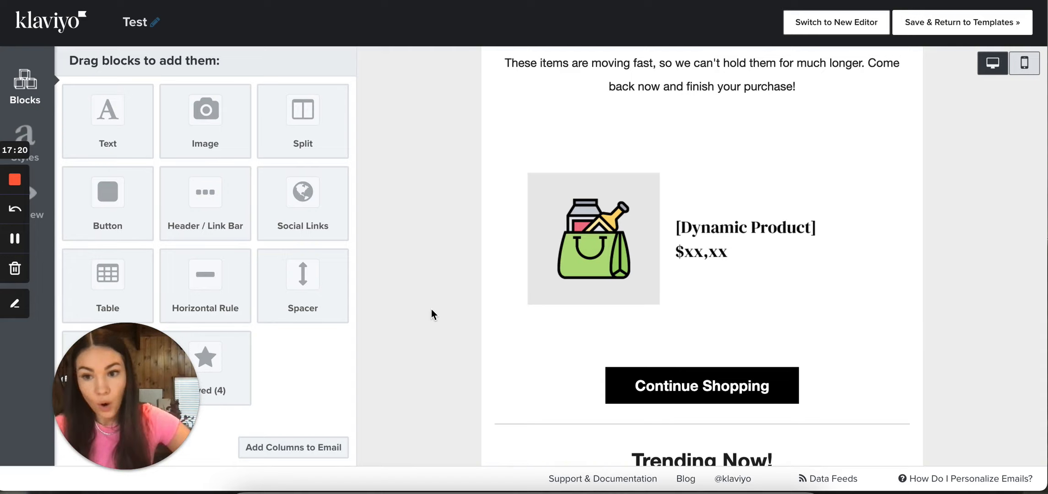
scroll(431, 309, "down", 1)
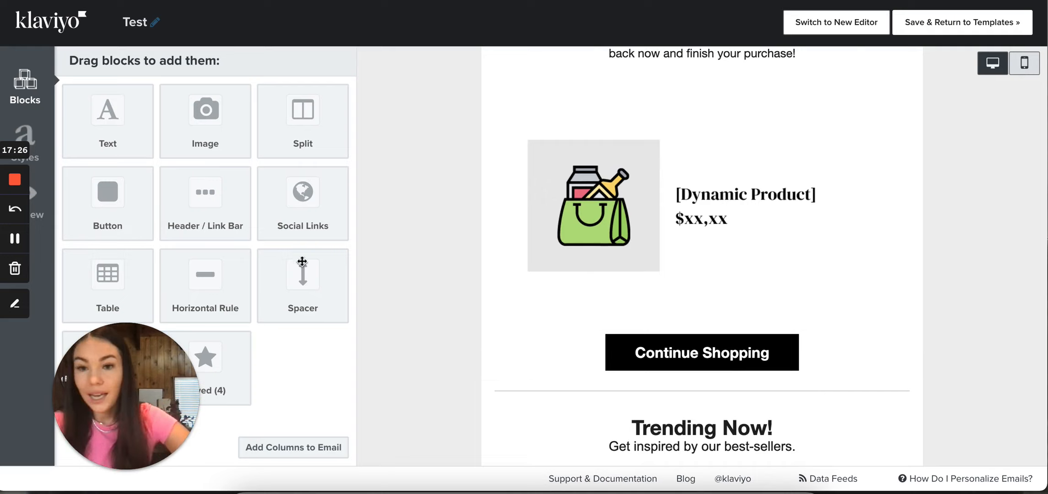
left_click_drag(114, 214, 657, 324)
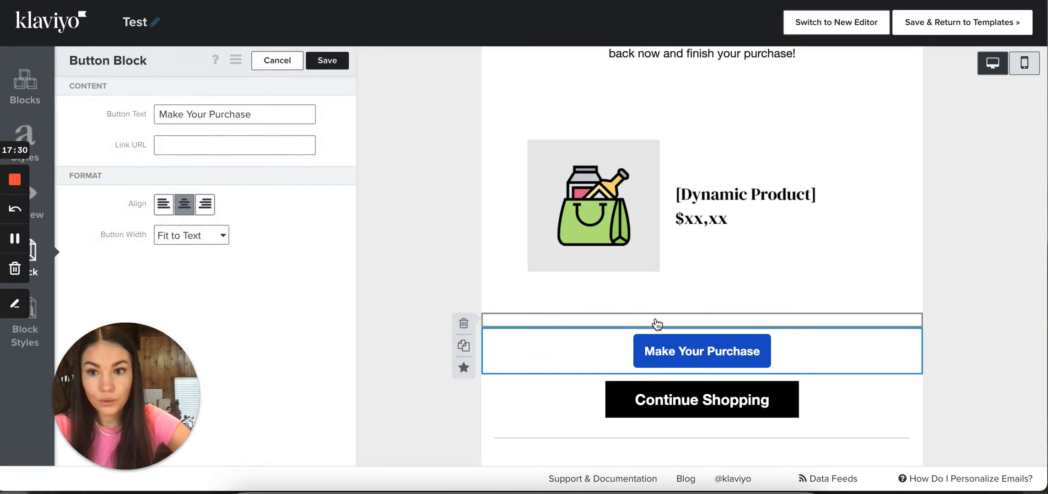
left_click(277, 60)
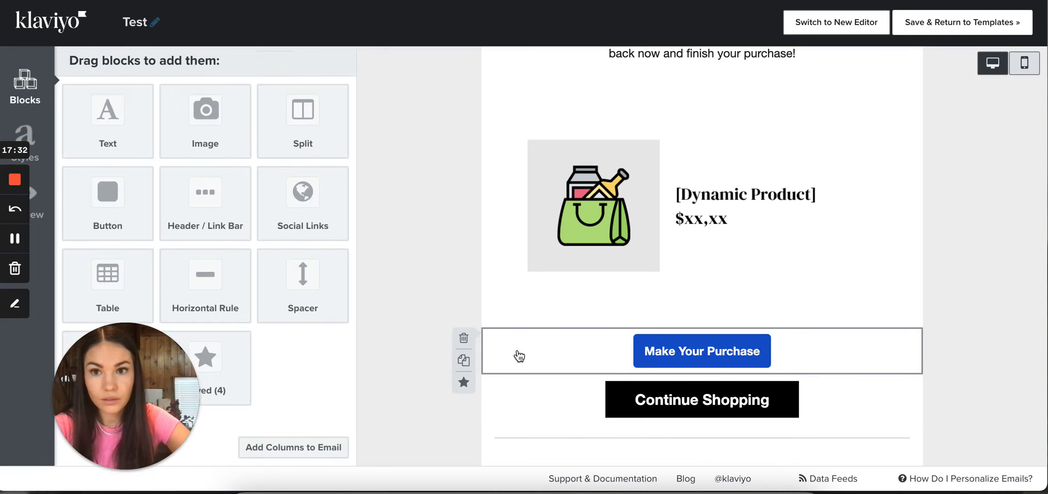
left_click(464, 341)
left_click(706, 154)
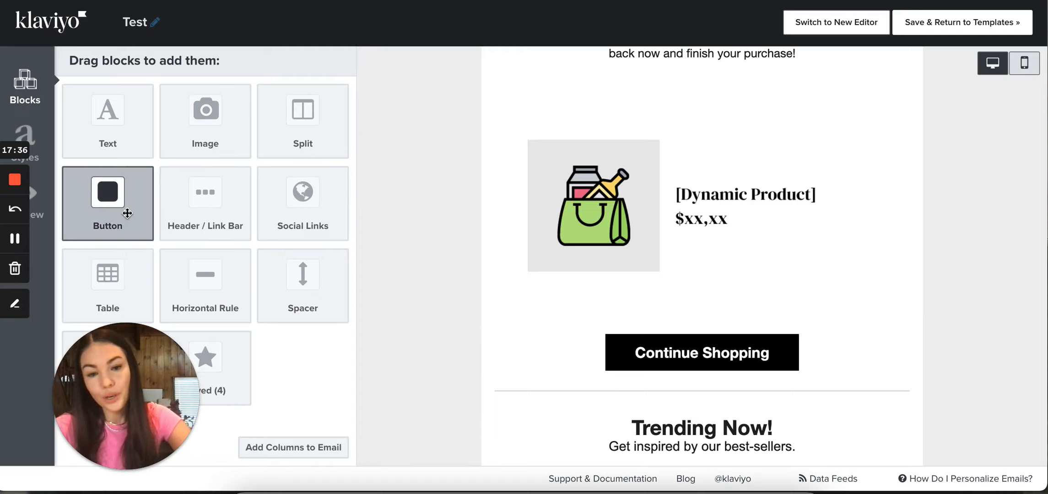
Add a button block directly above the Continue Shopping button and set its text to "SHOP NOW"
left_click_drag(114, 197, 639, 330)
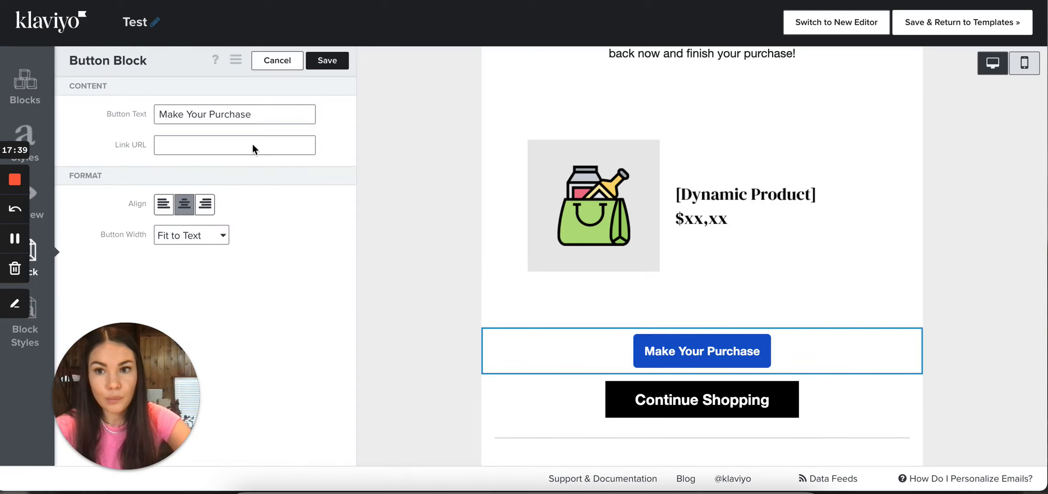
triple_click(243, 115)
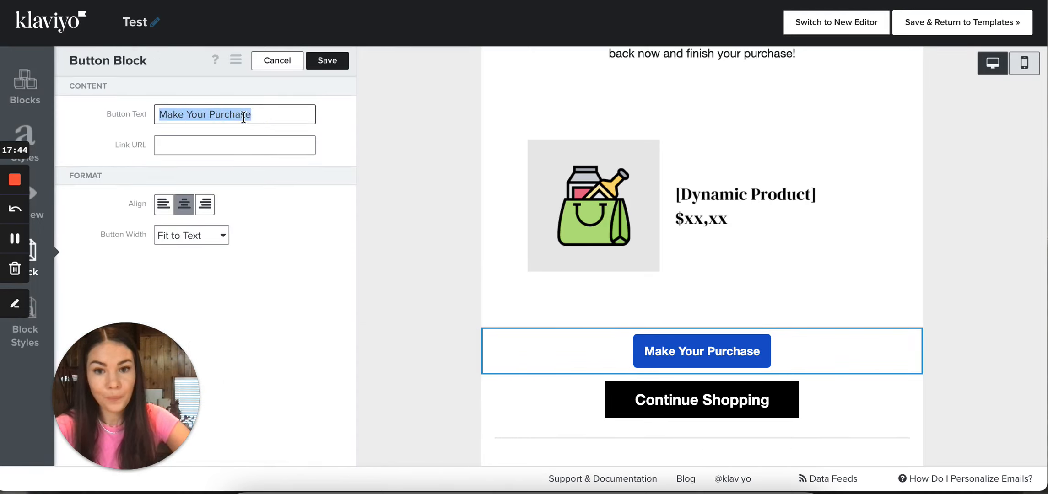
type("SHOP O")
key("BackSpace")
type("NOW")
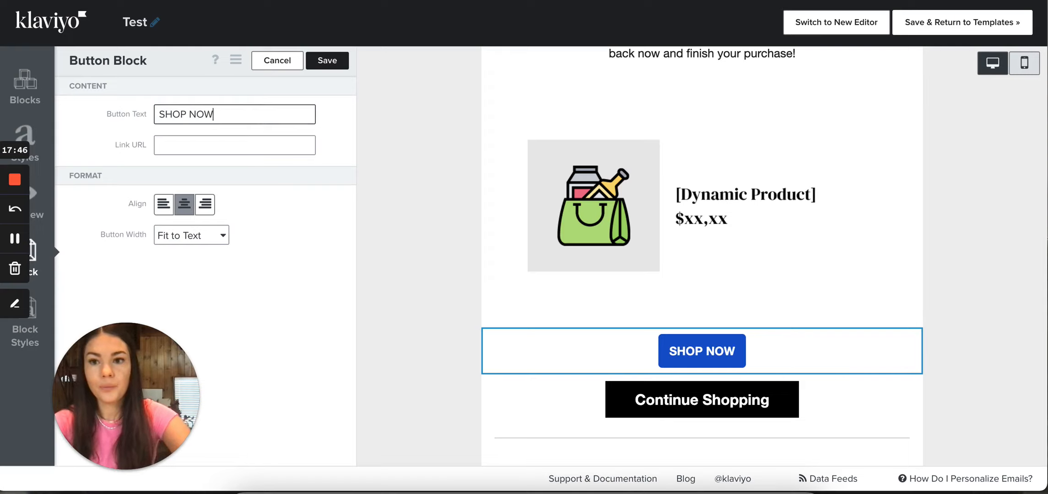
left_click(230, 145)
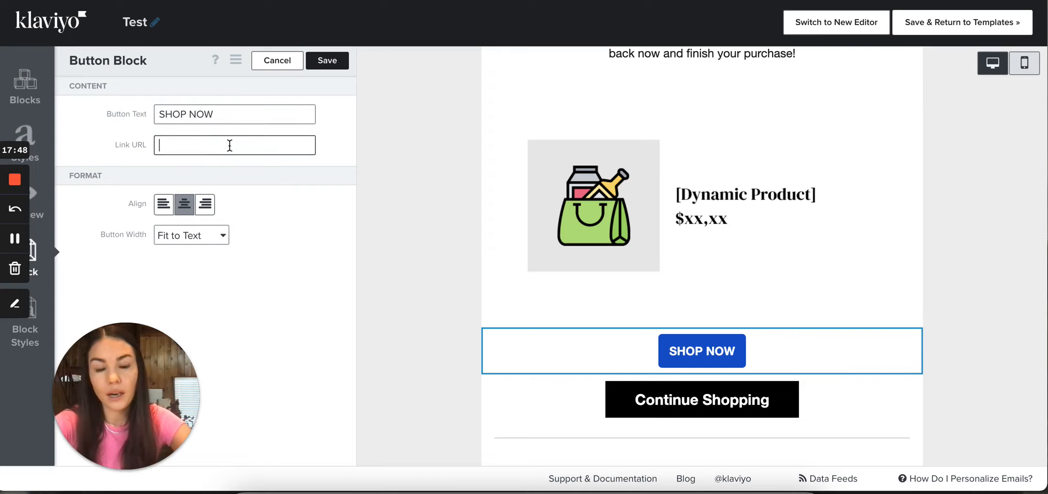
Try the Stretch Width option on the SHOP NOW button, and return its width to Fit to Text
left_click(197, 237)
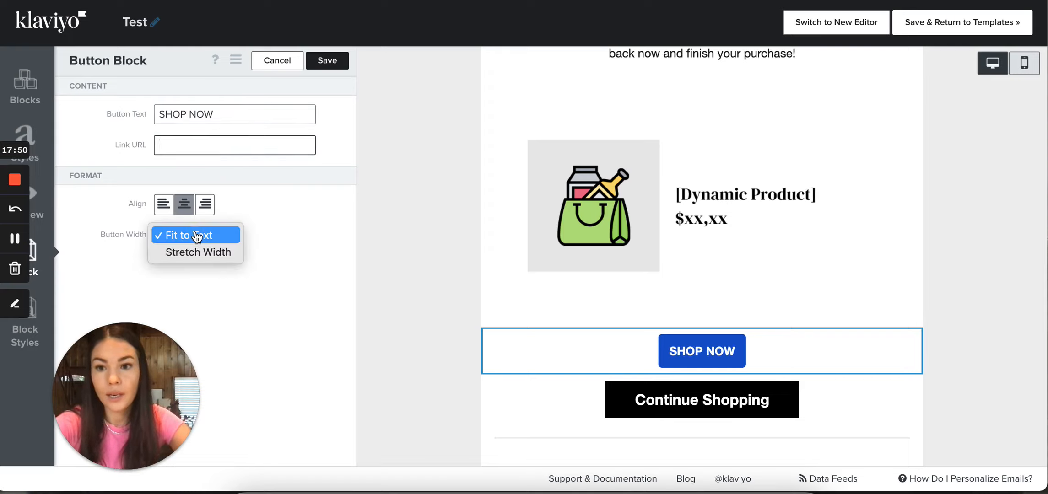
left_click(217, 253)
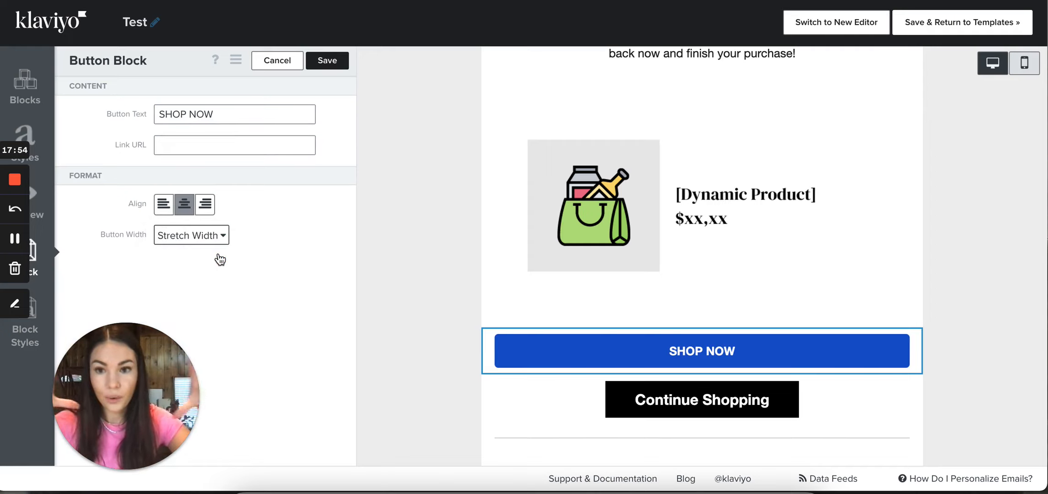
left_click(195, 237)
left_click(189, 219)
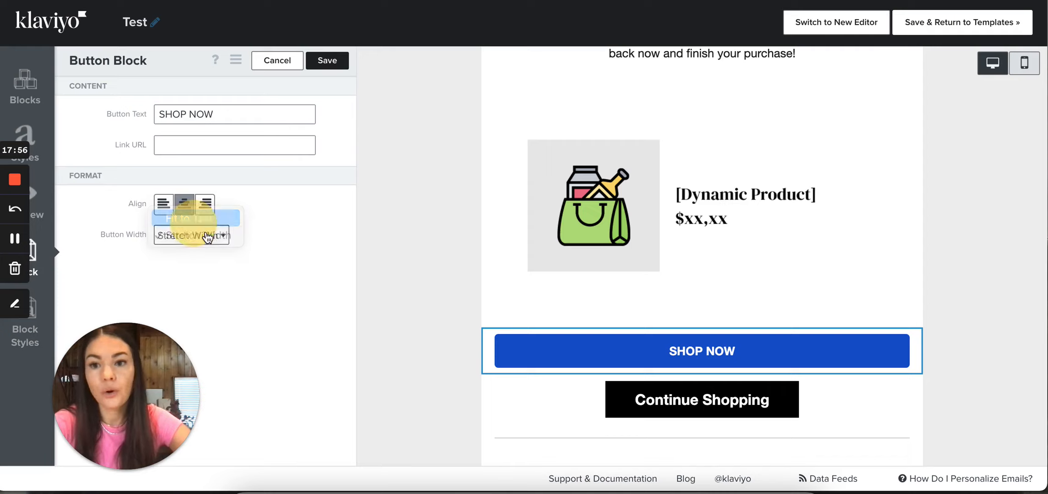
Change the SHOP NOW button's background color to red, DB2E2E, in its block styles
left_click(26, 343)
left_click(30, 321)
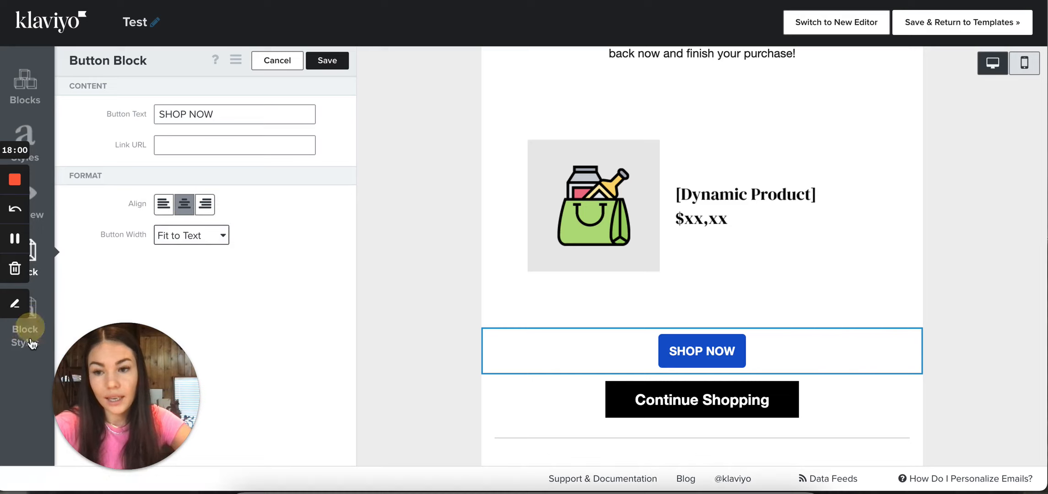
left_click(31, 346)
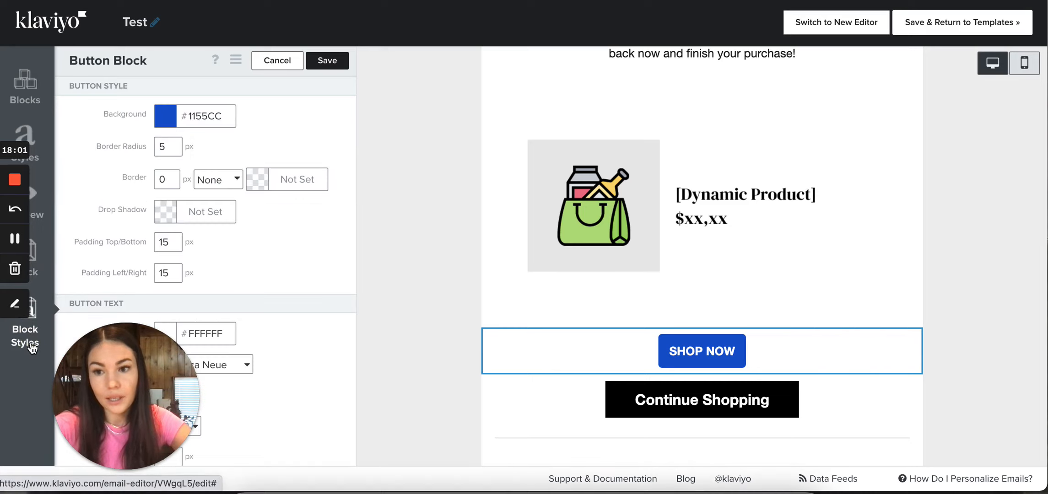
left_click(208, 117)
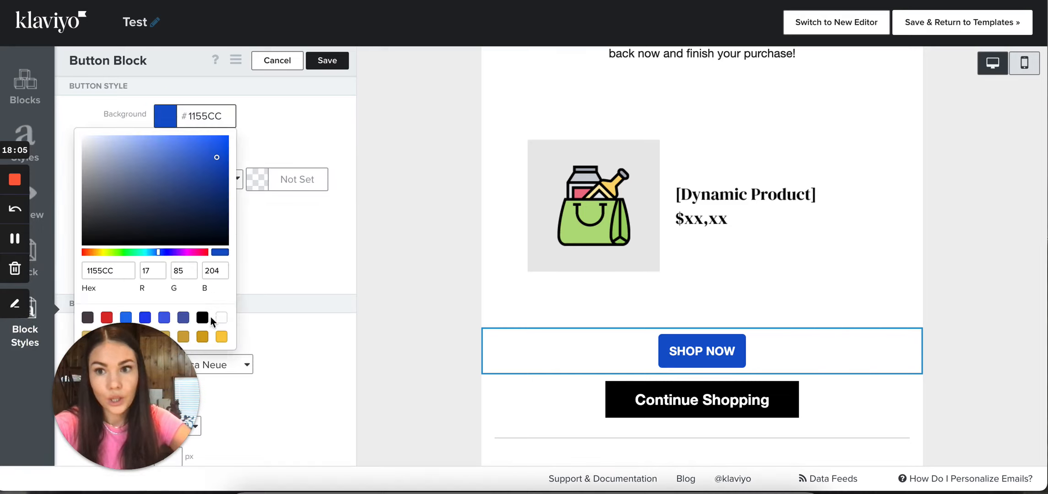
left_click(106, 318)
left_click(266, 135)
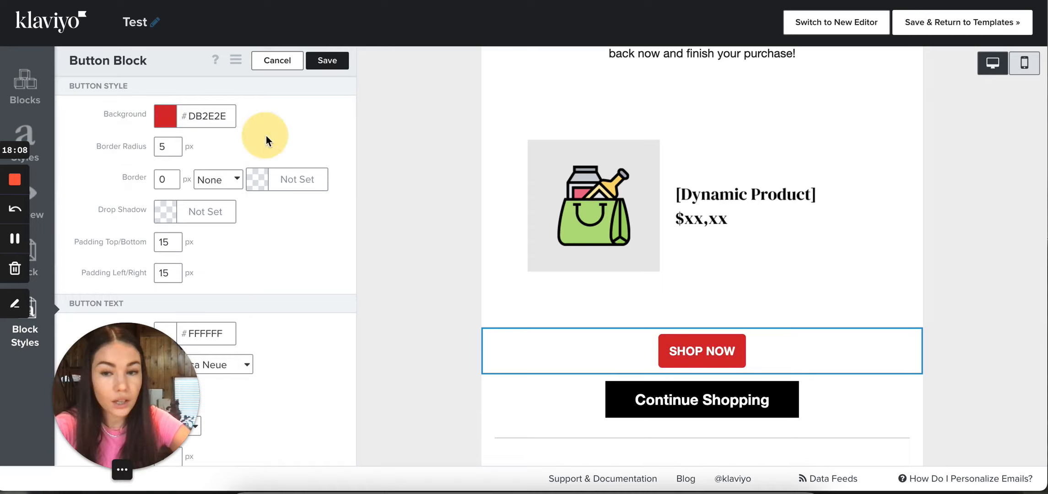
Try border radii of 0 and 5 px on the SHOP NOW button, and set the radius to 50 px
left_click(180, 145)
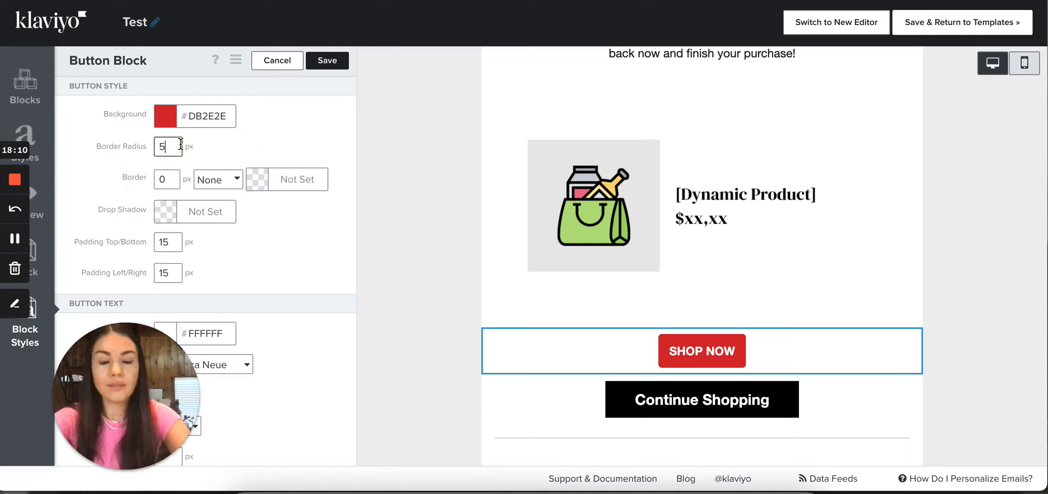
key("BackSpace")
type("0")
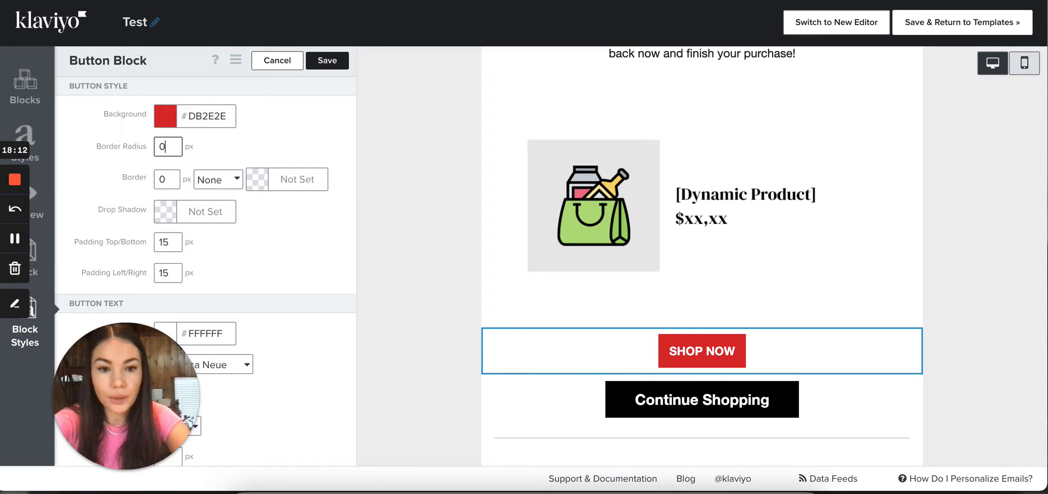
key("BackSpace")
type("5")
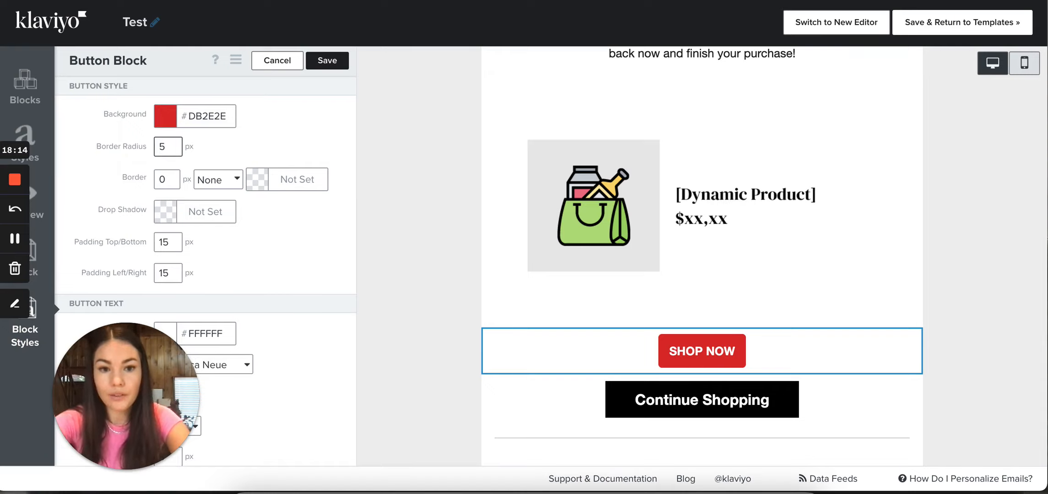
type("0")
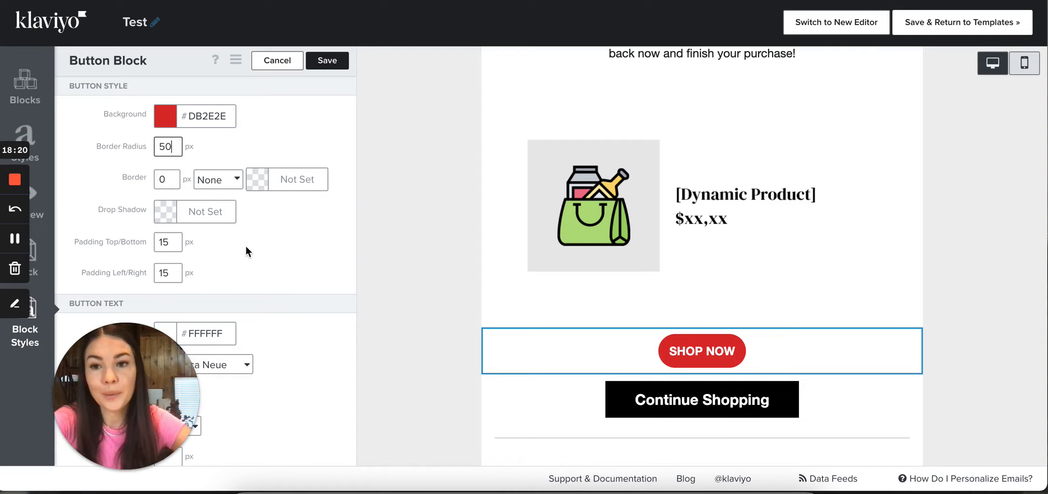
Set the SHOP NOW button's left/right padding to 30 px
scroll(283, 248, "down", 1)
scroll(283, 247, "up", 1)
scroll(283, 252, "down", 1)
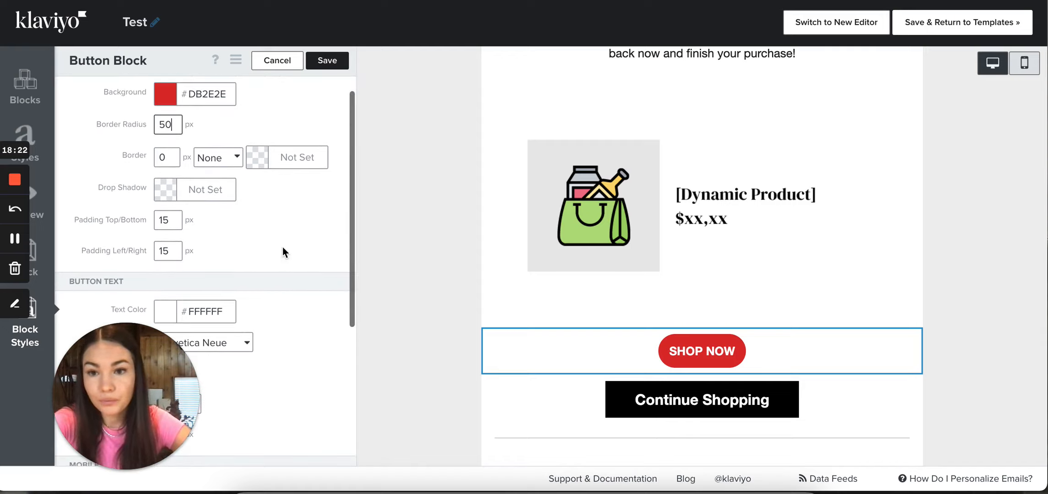
double_click(178, 251)
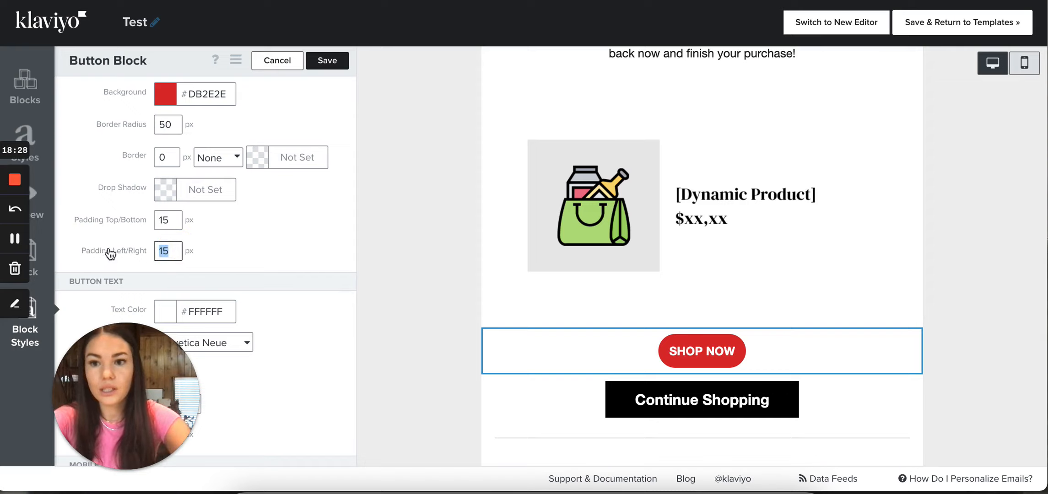
type("30")
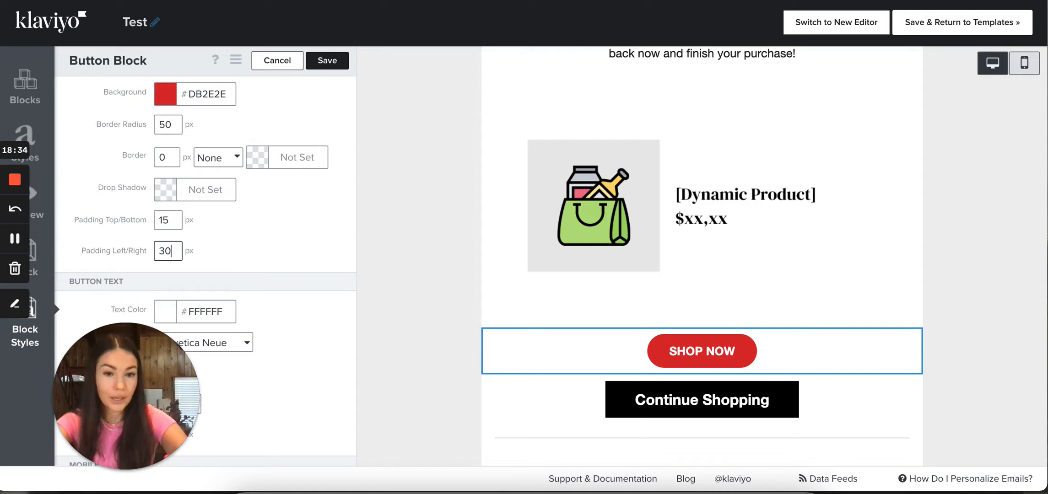
Set the SHOP NOW button's font size to 18px and check the font family choices, keeping Helvetica Neue
scroll(267, 246, "down", 3)
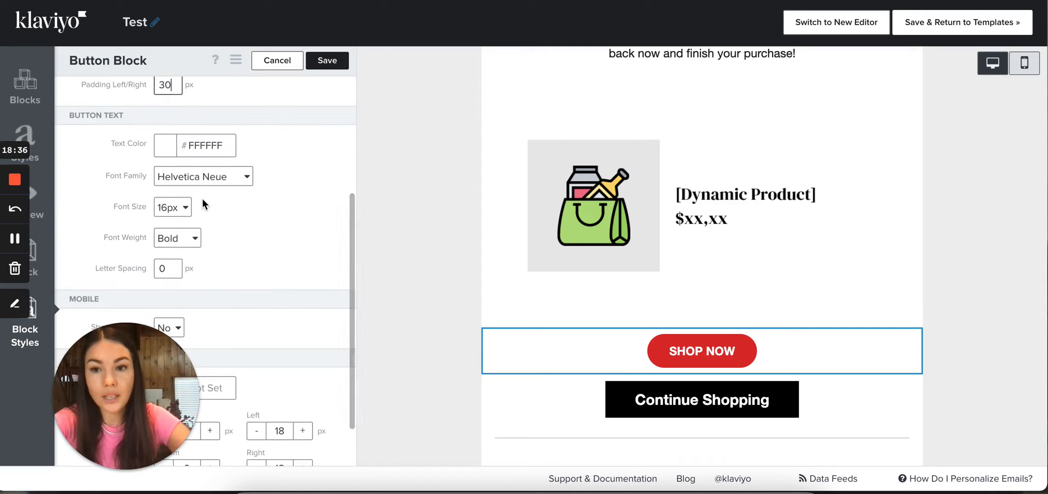
left_click(174, 211)
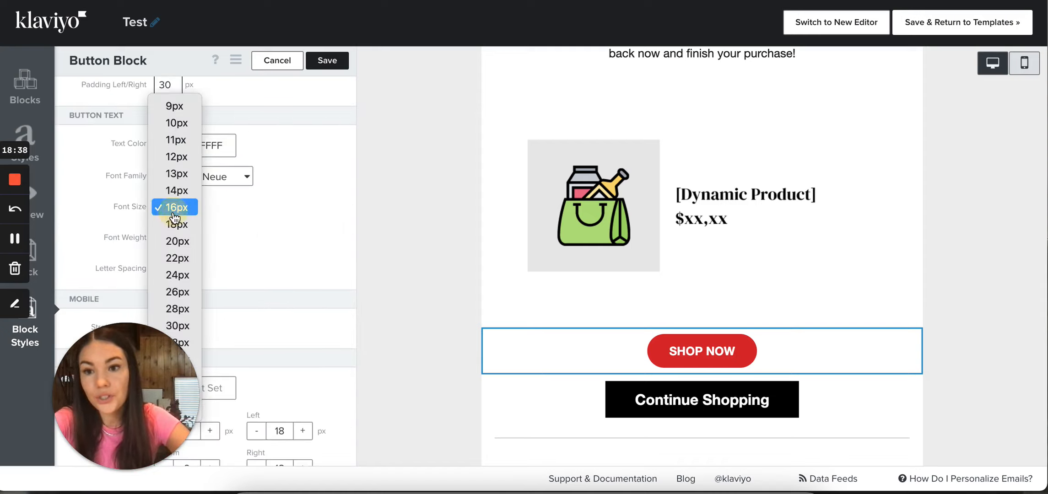
left_click(176, 227)
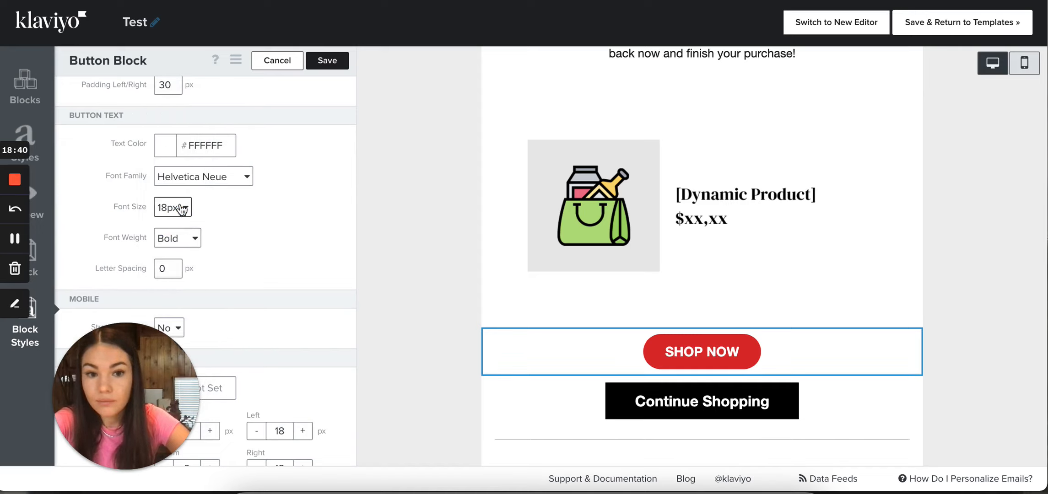
left_click(180, 187)
left_click(317, 172)
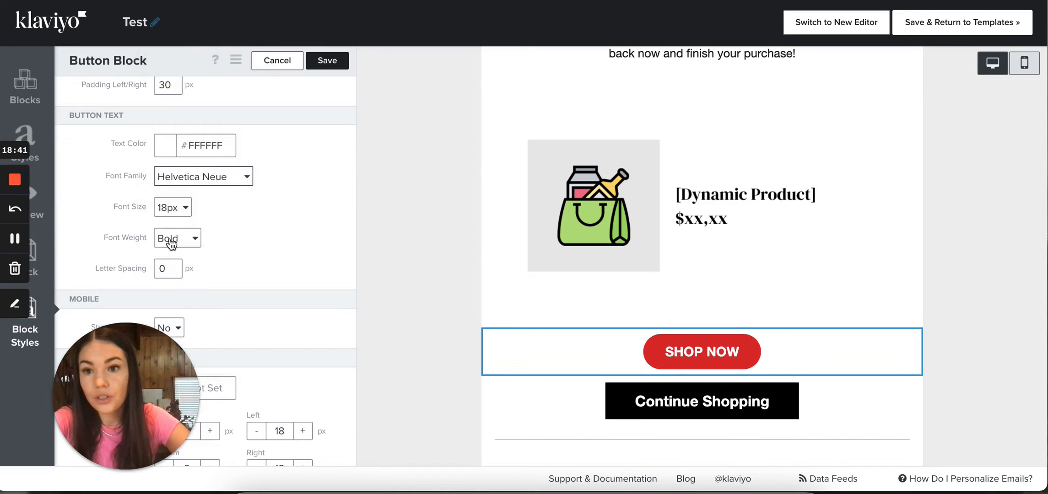
Set the SHOP NOW button's font weight to Normal and view the other weight options
left_click(172, 242)
left_click(183, 222)
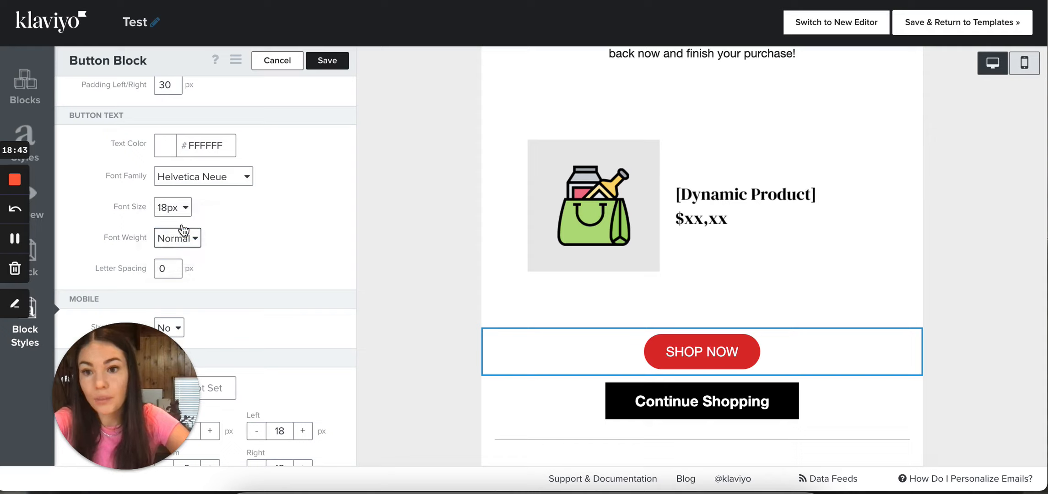
left_click(175, 243)
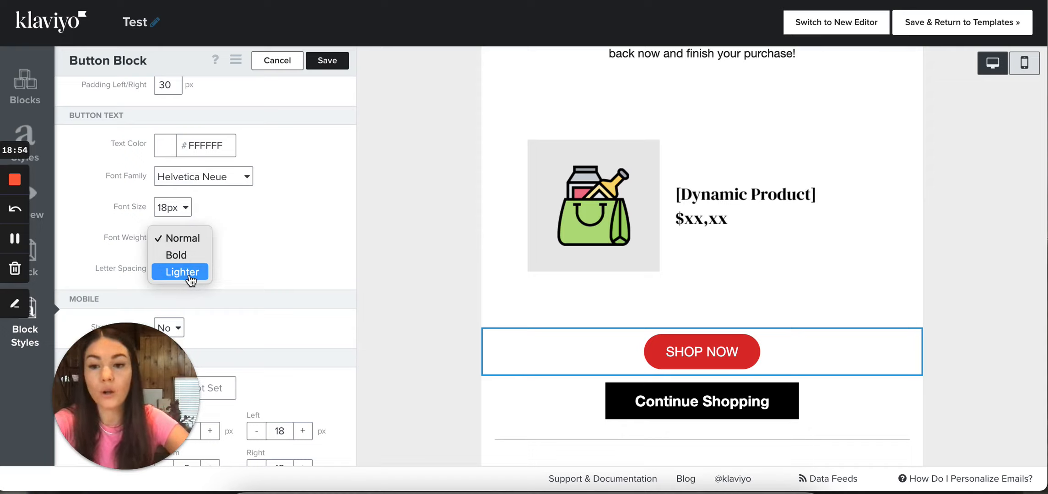
left_click(275, 288)
scroll(275, 284, "down", 2)
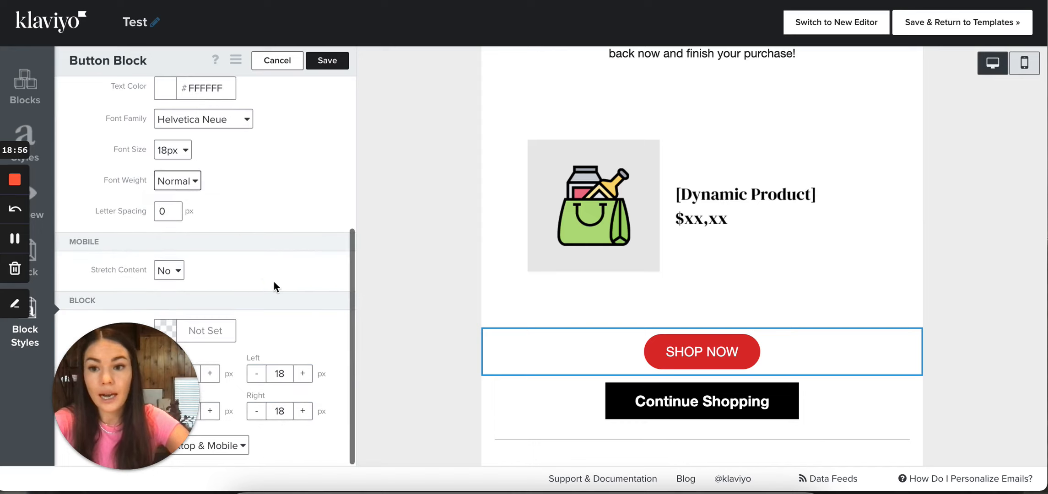
scroll(275, 286, "up", 3)
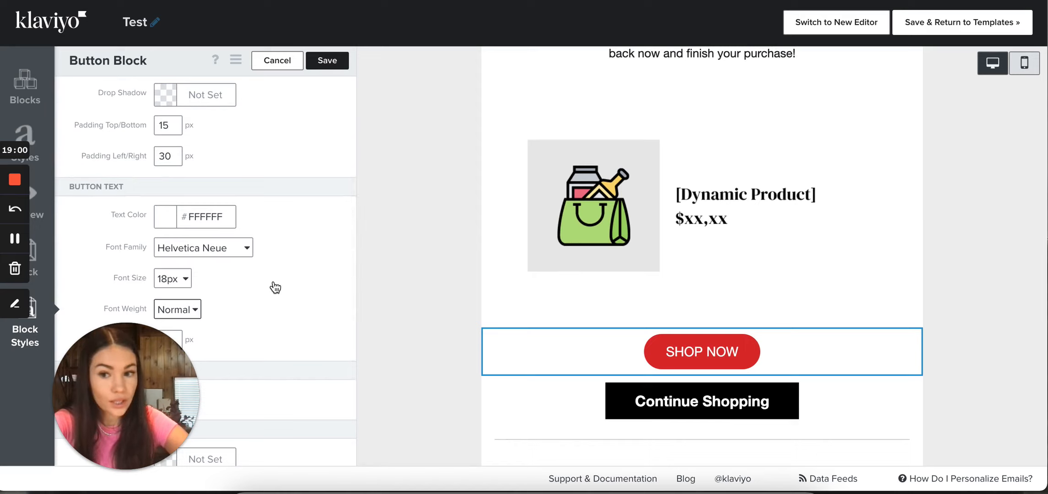
scroll(274, 287, "down", 2)
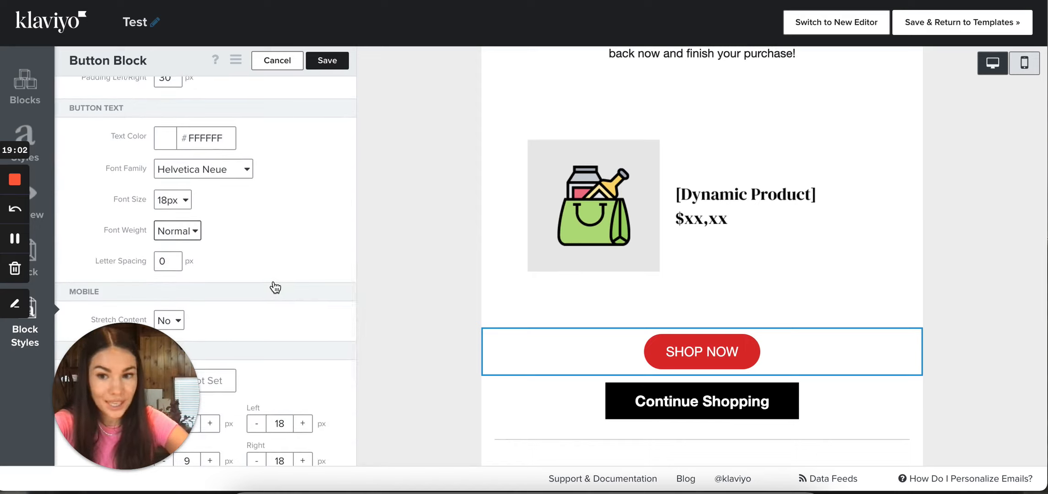
scroll(275, 288, "down", 1)
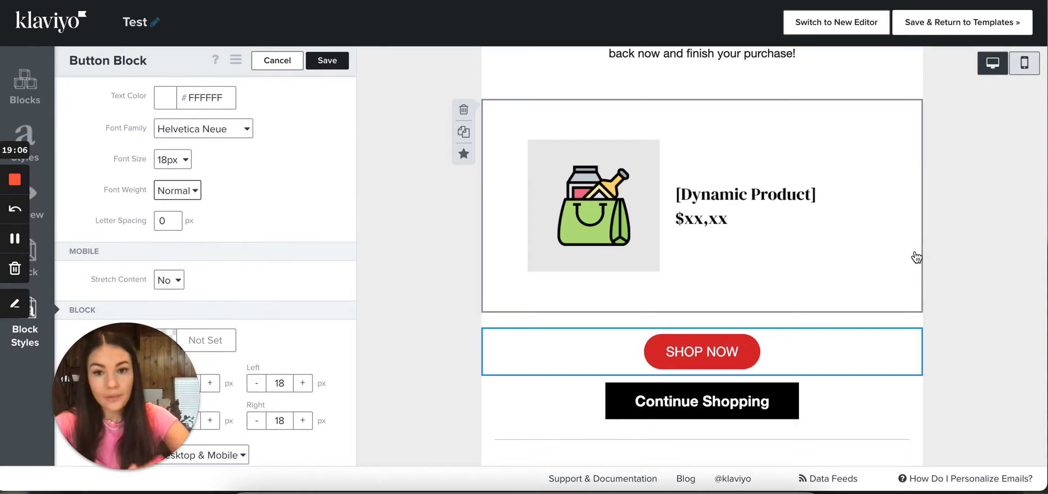
In the mobile view, move the red SHOP NOW button block between the saved-cart paragraph and the dynamic product block
left_click(1023, 64)
scroll(717, 307, "up", 3)
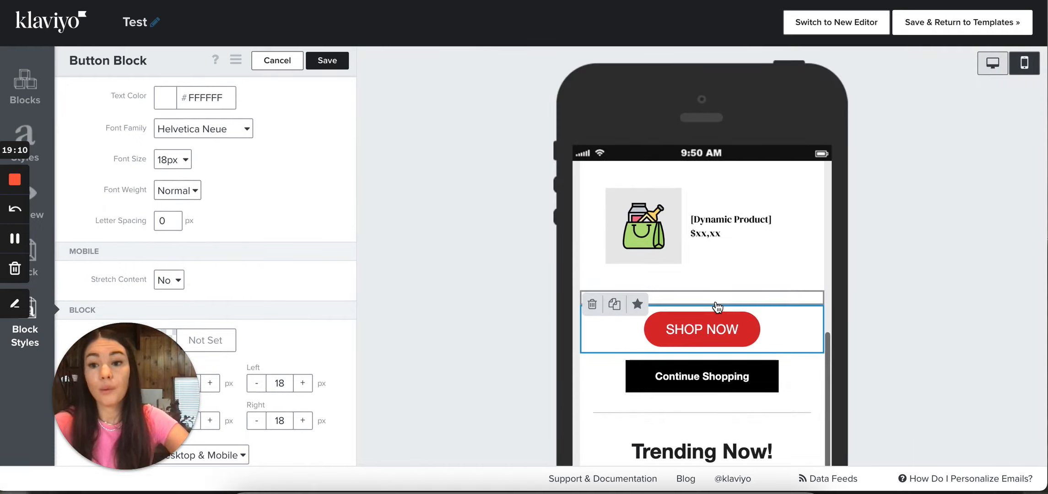
scroll(760, 318, "up", 3)
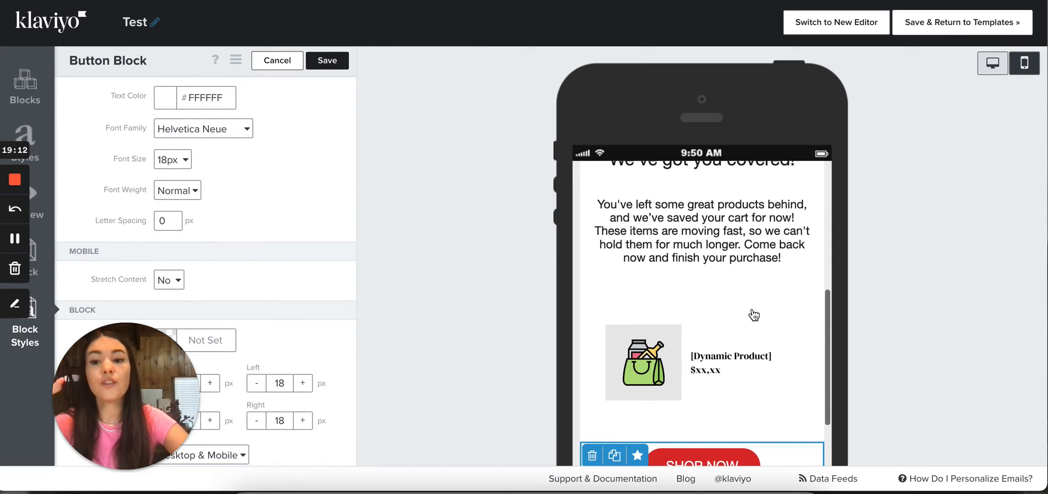
scroll(776, 321, "up", 5)
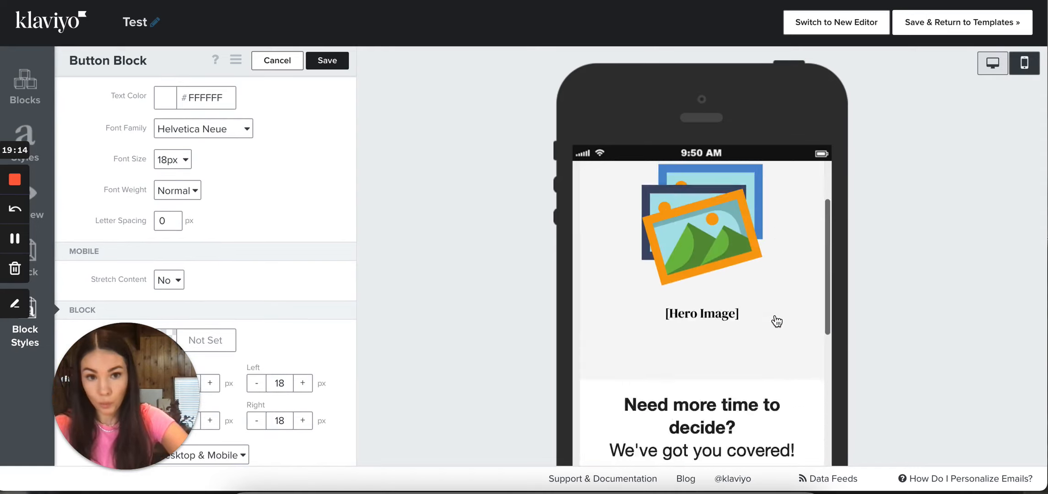
scroll(776, 321, "down", 8)
scroll(776, 321, "up", 5)
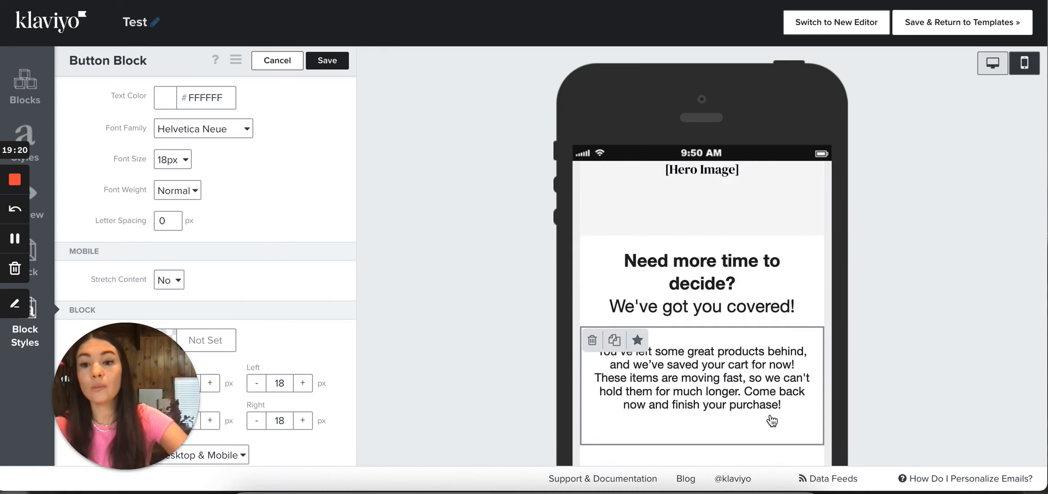
scroll(772, 420, "down", 5)
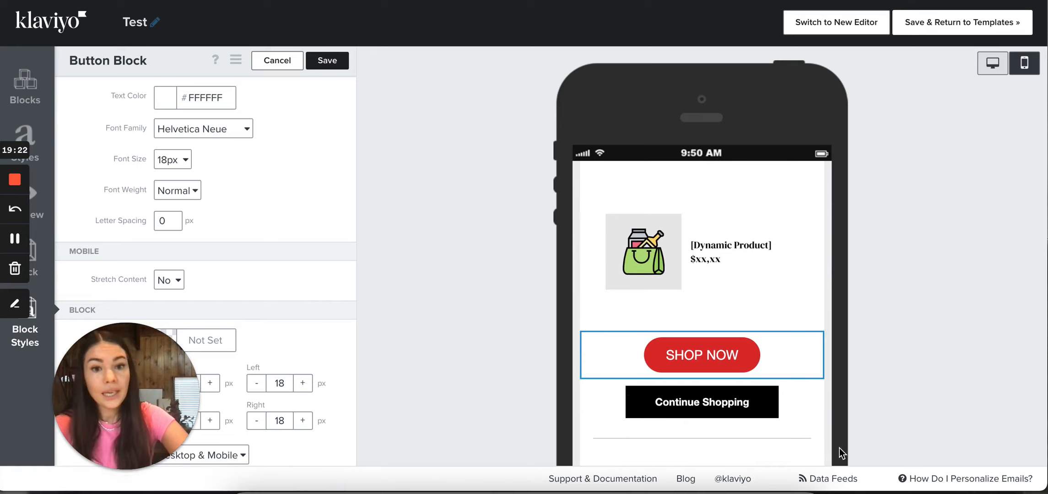
scroll(807, 366, "down", 1)
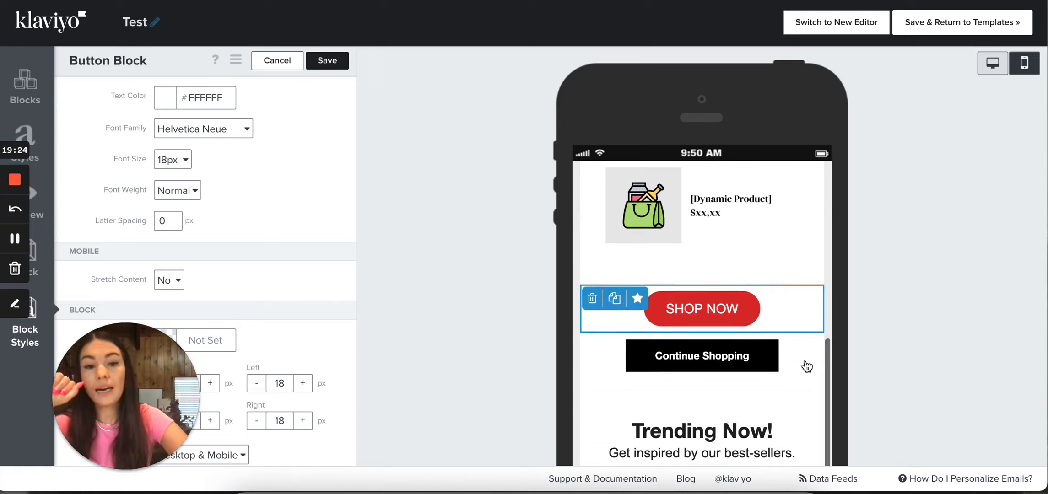
scroll(736, 320, "up", 2)
left_click_drag(750, 411, 743, 247)
scroll(743, 392, "up", 2)
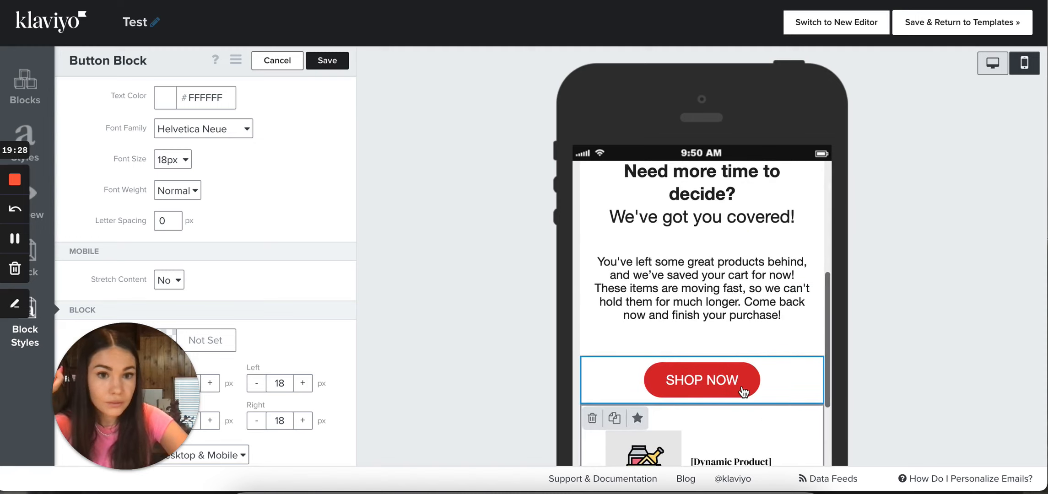
Set the SHOP NOW button's font size to 24px
scroll(776, 323, "down", 2)
scroll(251, 248, "down", 1)
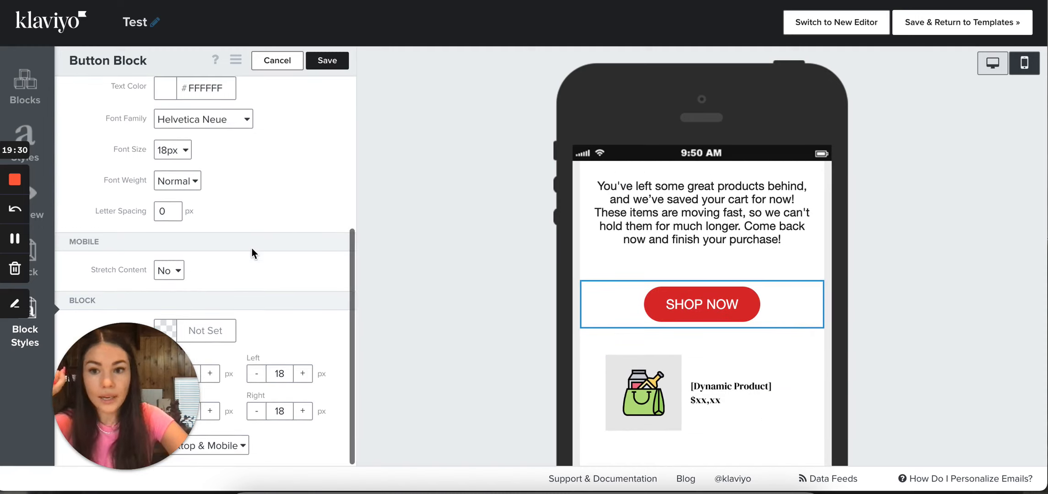
scroll(183, 220, "up", 2)
left_click(176, 247)
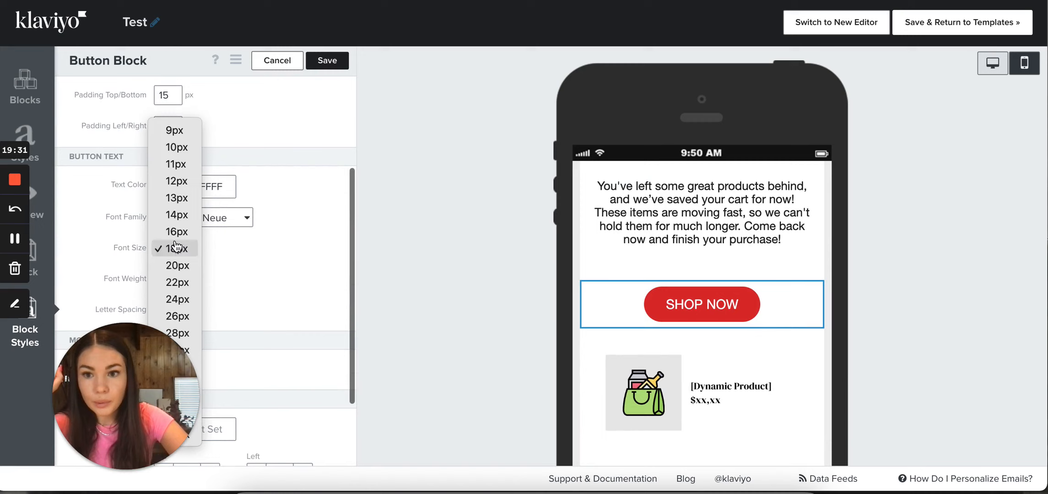
left_click(181, 303)
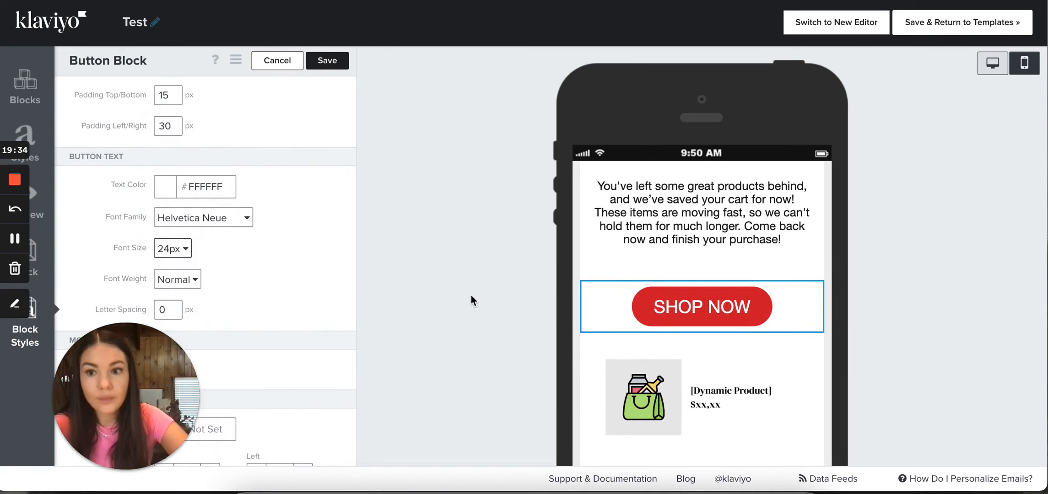
Compare the size of the SHOP NOW button in the desktop and mobile views
left_click(992, 63)
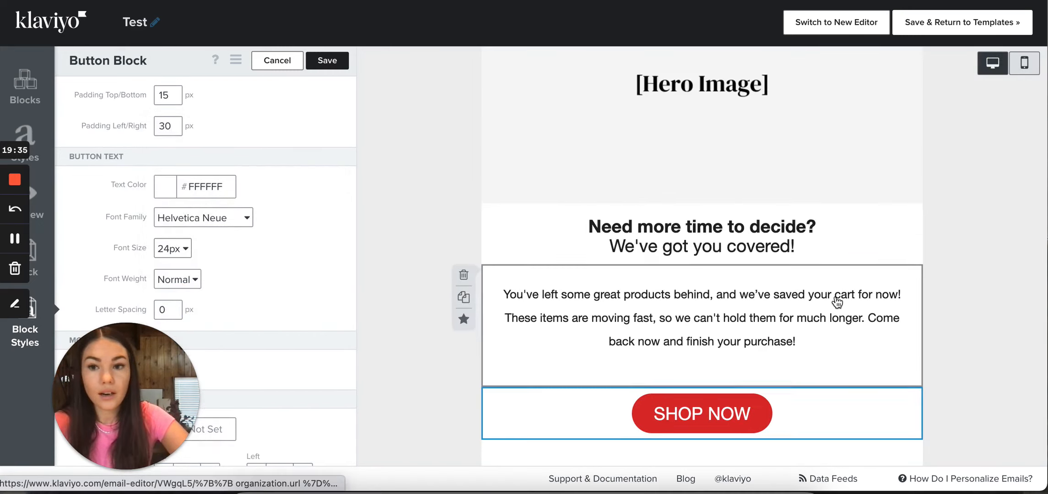
scroll(739, 210, "down", 1)
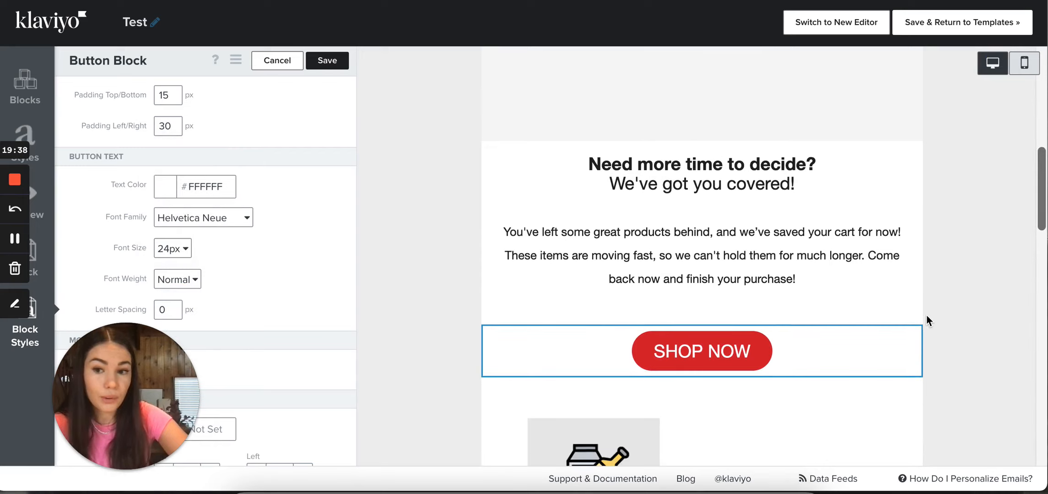
scroll(925, 315, "down", 1)
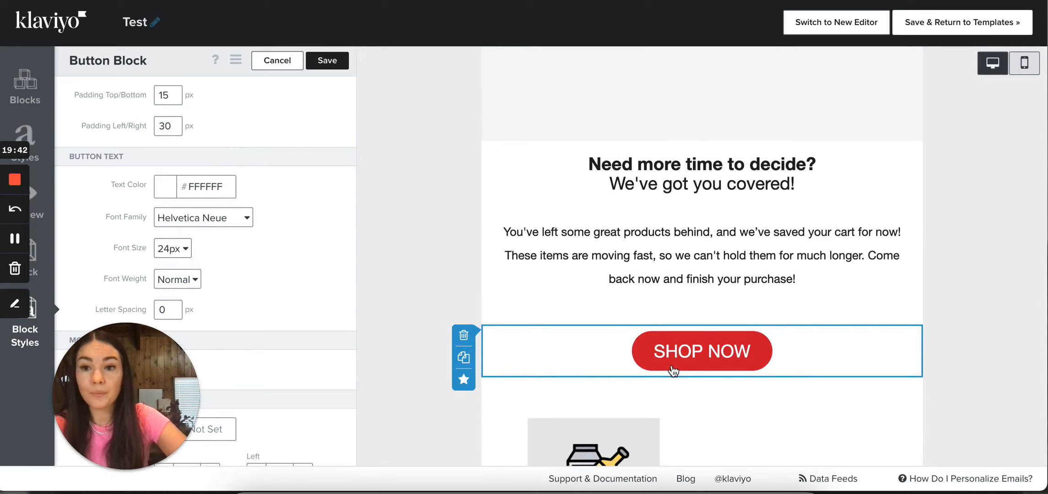
left_click(1025, 64)
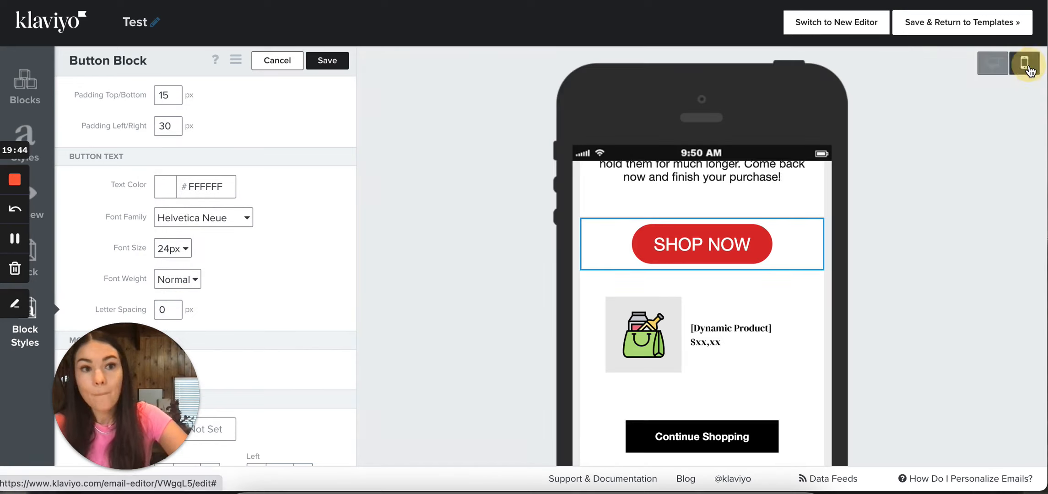
scroll(733, 270, "up", 2)
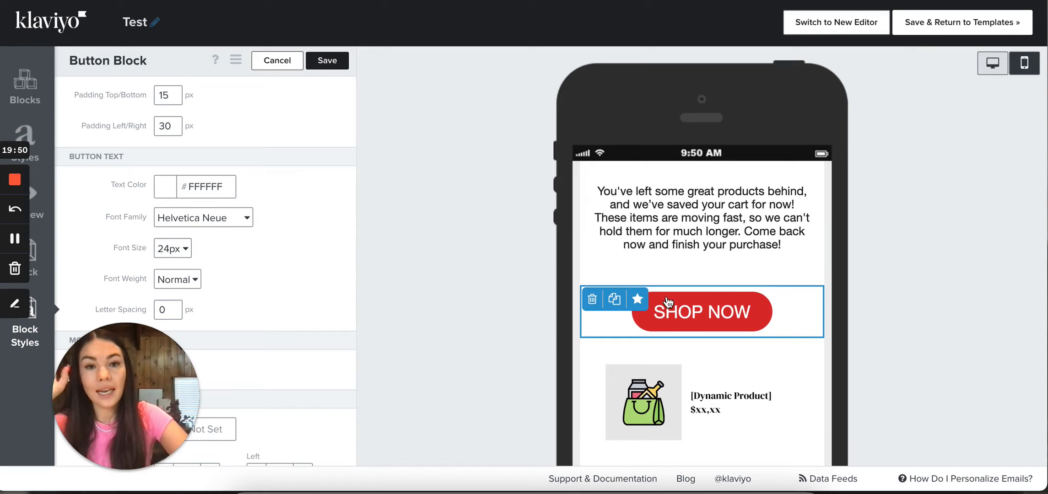
In the desktop view, duplicate the SHOP NOW button block below the saved-cart paragraph
left_click(992, 68)
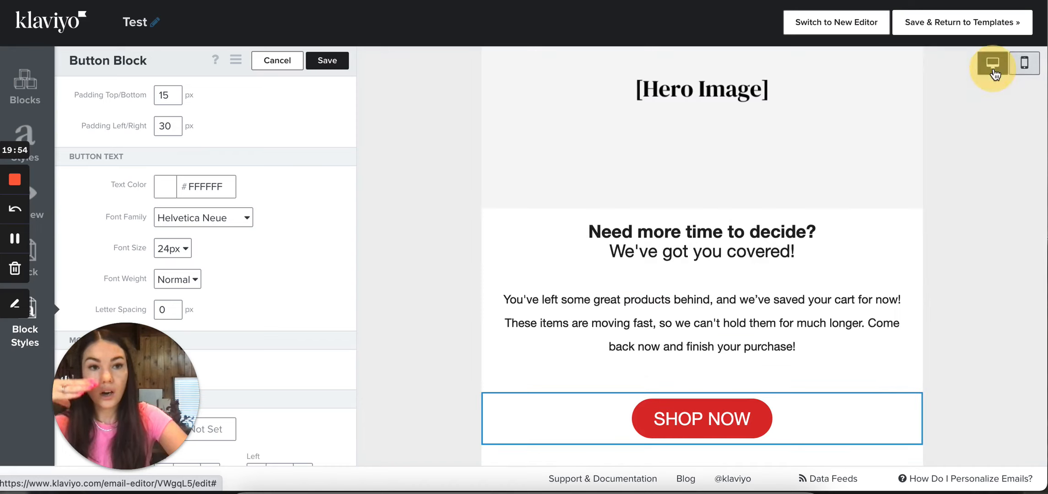
scroll(710, 347, "down", 1)
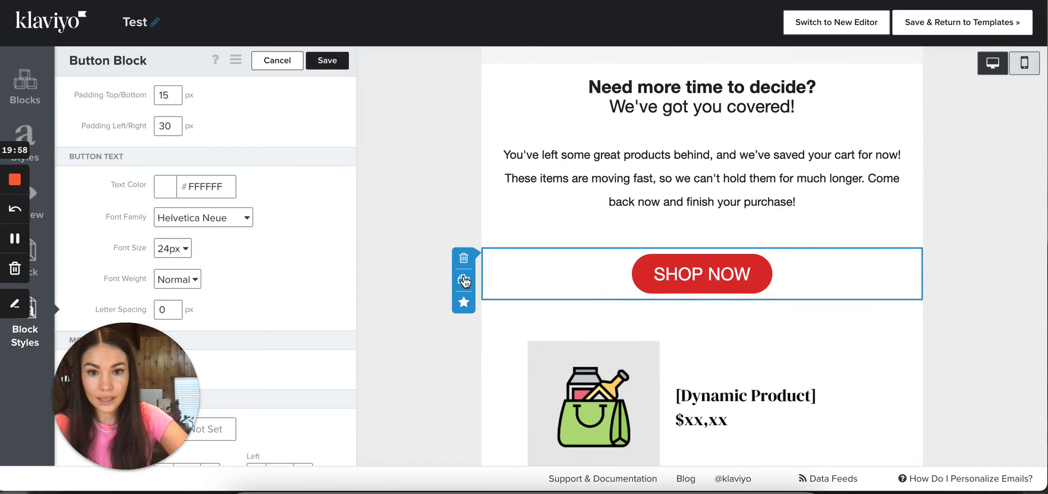
left_click(463, 281)
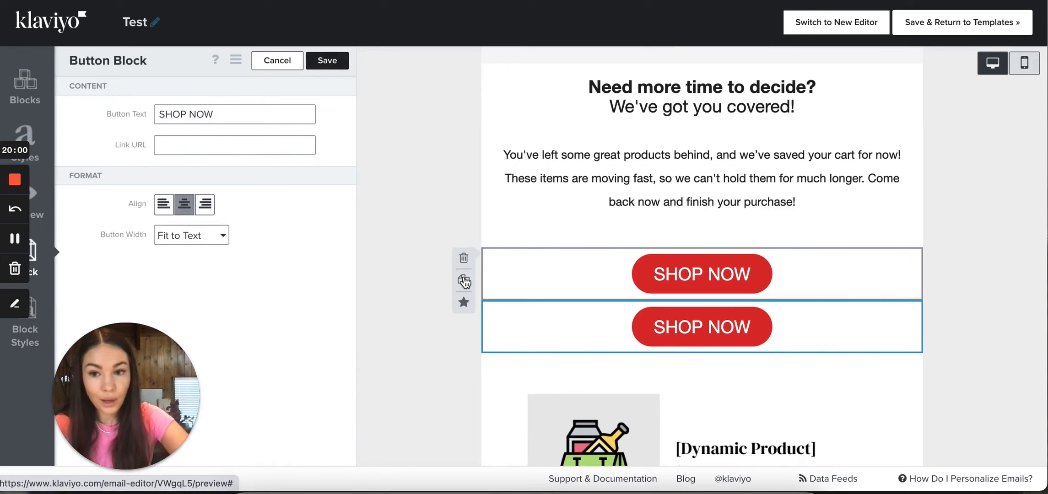
Set the upper SHOP NOW button block to show on Desktop only and save the block
left_click(560, 272)
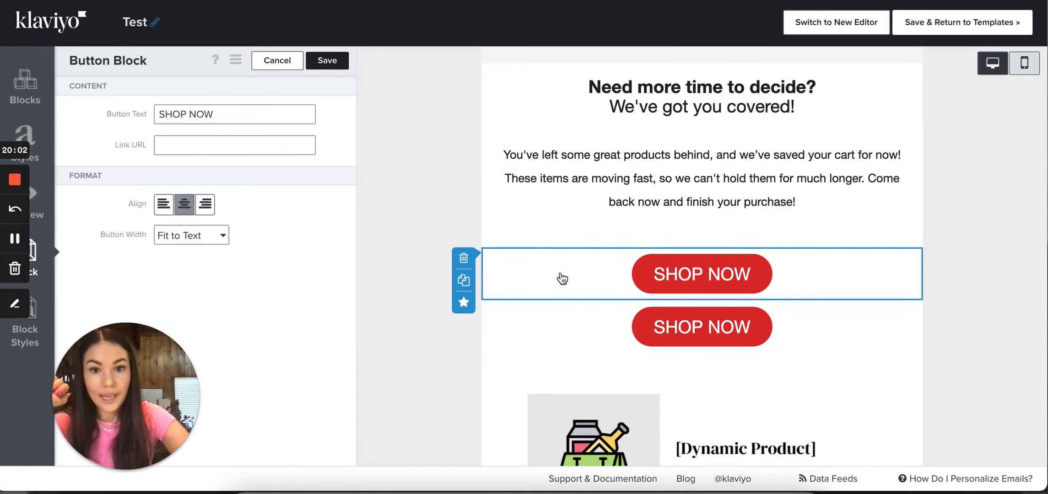
left_click(33, 341)
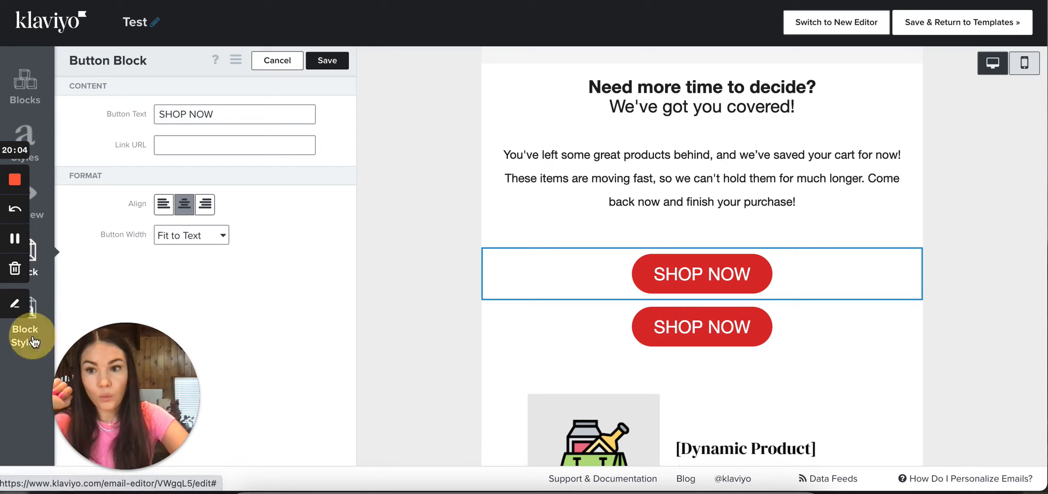
scroll(302, 263, "down", 2)
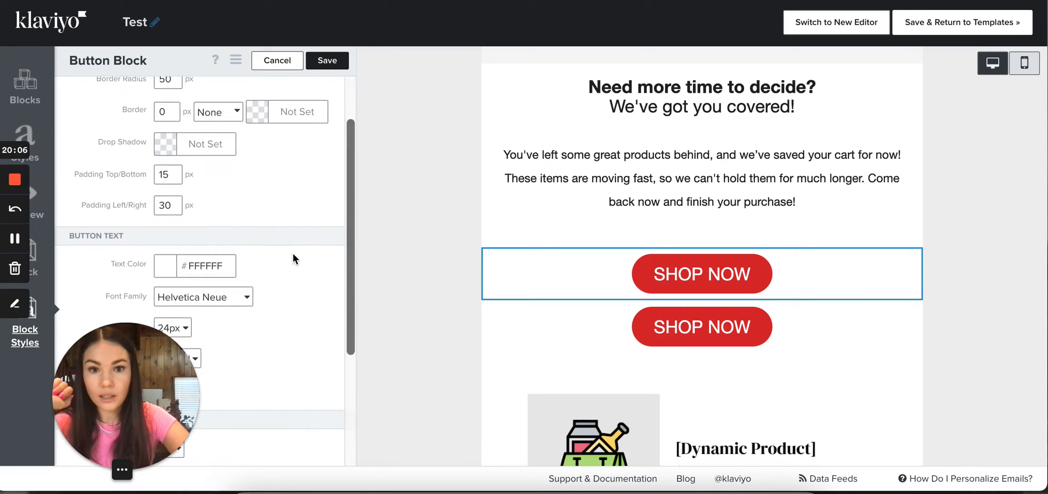
scroll(292, 259, "down", 3)
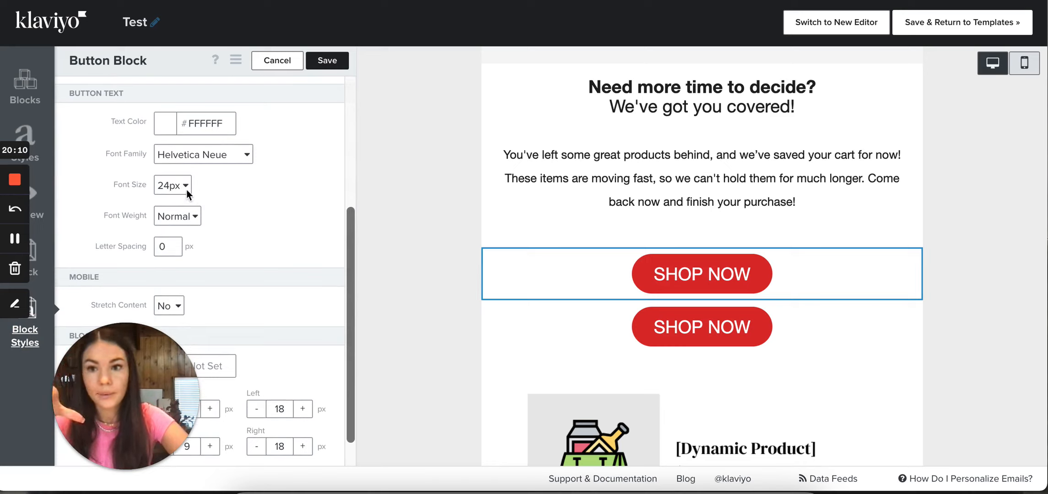
scroll(185, 195, "down", 1)
left_click_drag(137, 414, 129, 318)
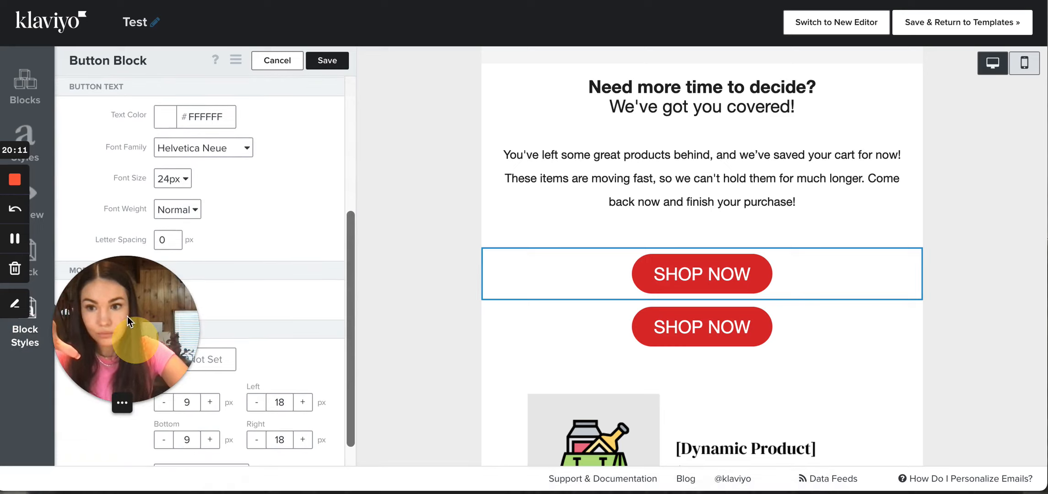
scroll(246, 389, "down", 1)
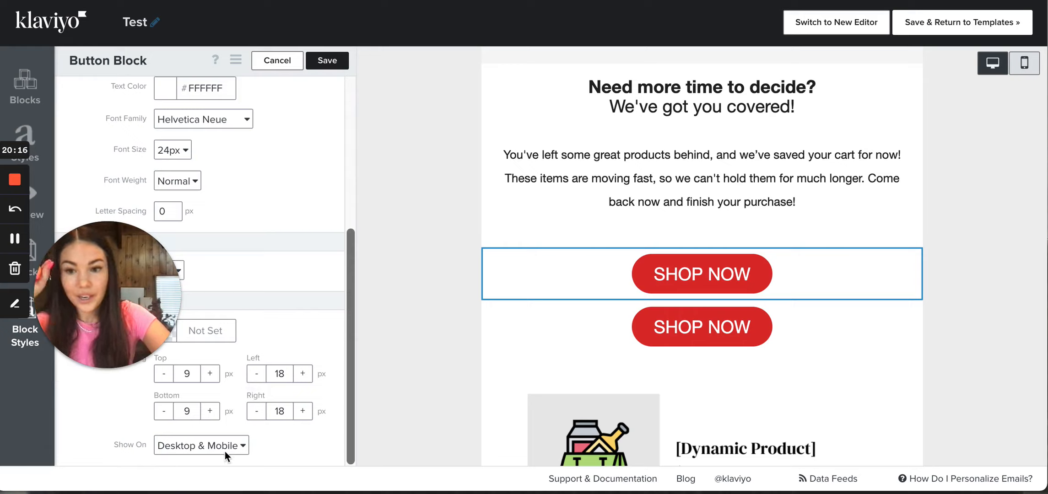
left_click(209, 447)
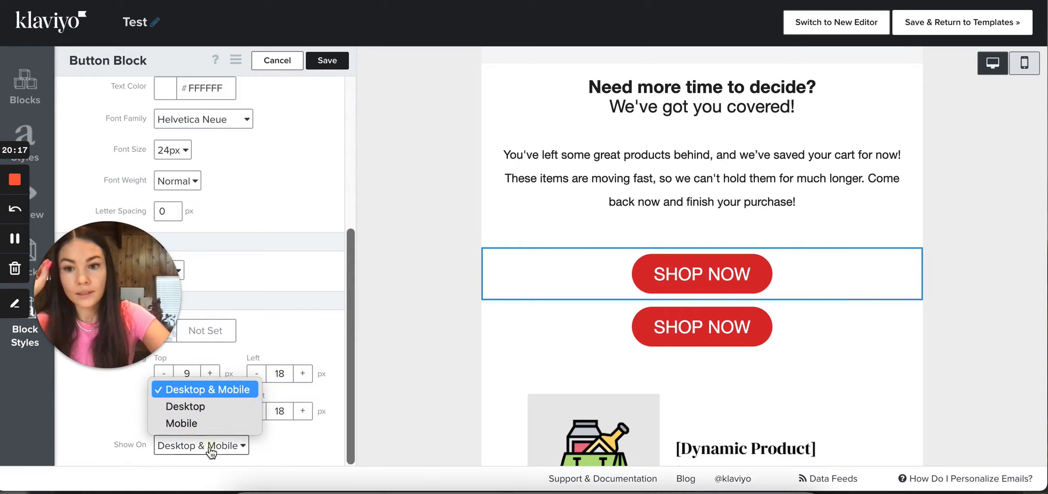
left_click(200, 409)
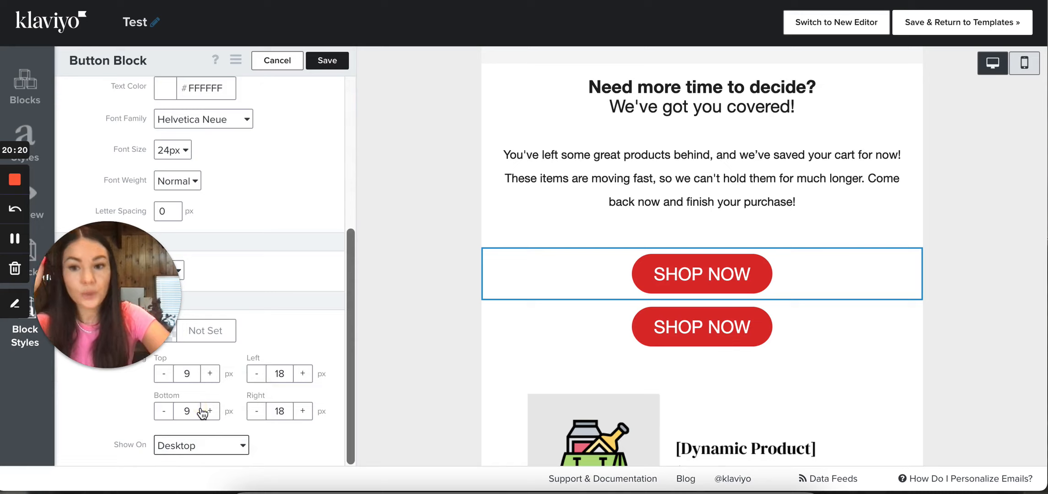
left_click(327, 64)
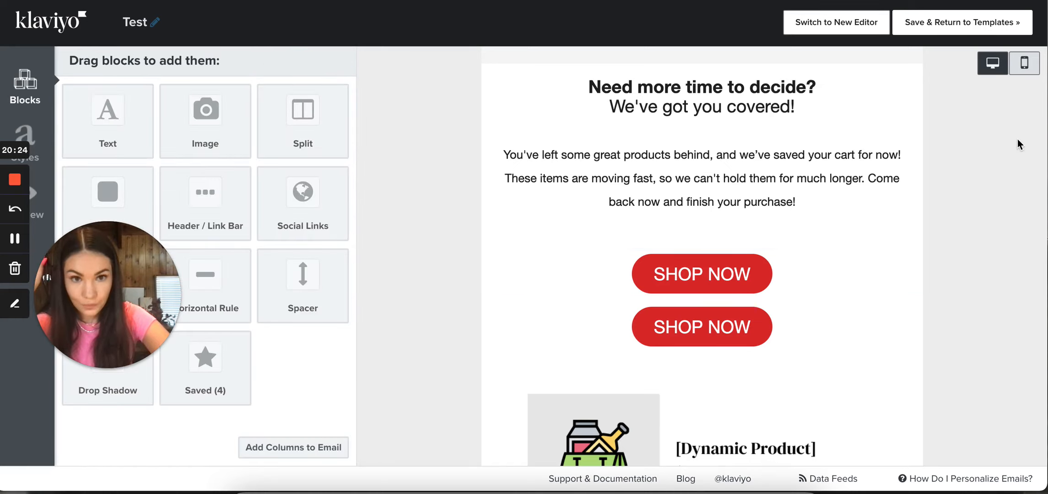
In the mobile view, set the remaining SHOP NOW button's font size to 16px
left_click(1024, 62)
scroll(789, 235, "up", 3)
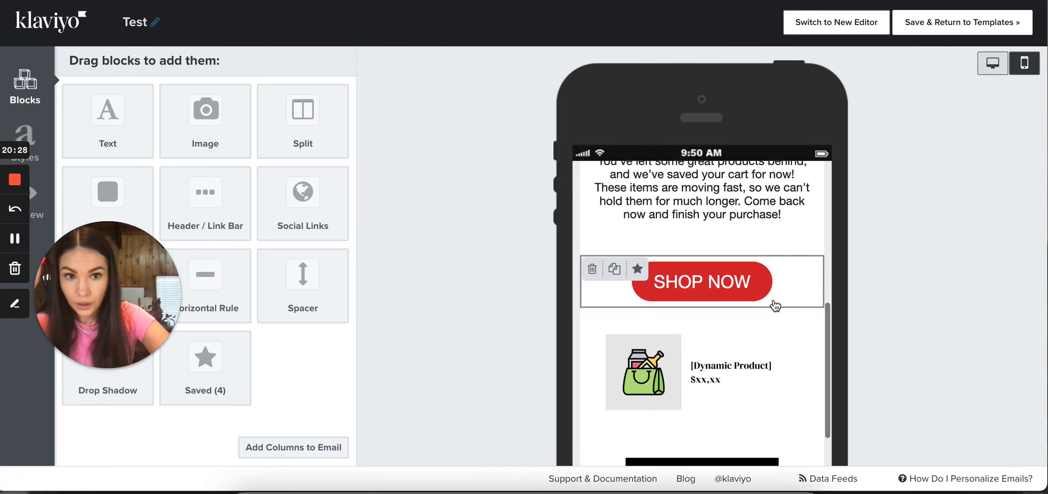
left_click(766, 273)
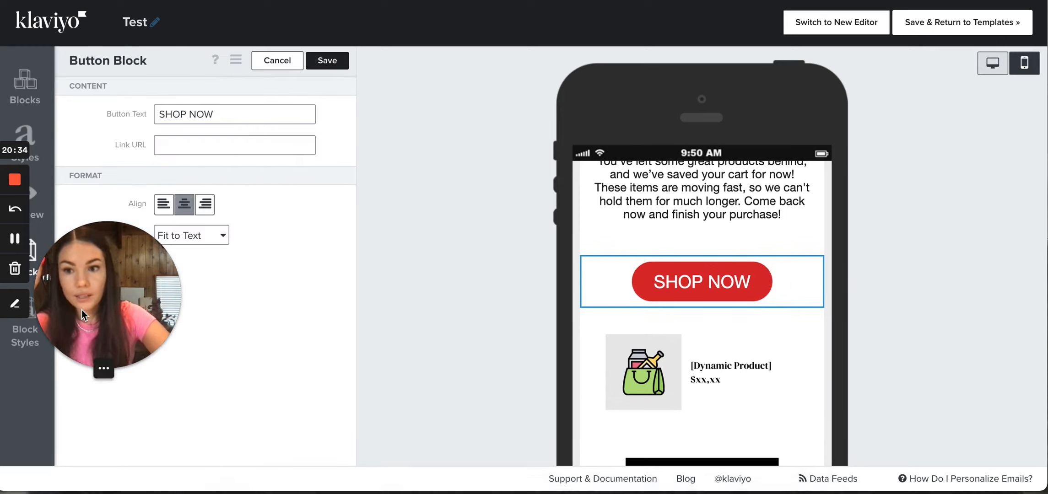
left_click_drag(81, 310, 212, 391)
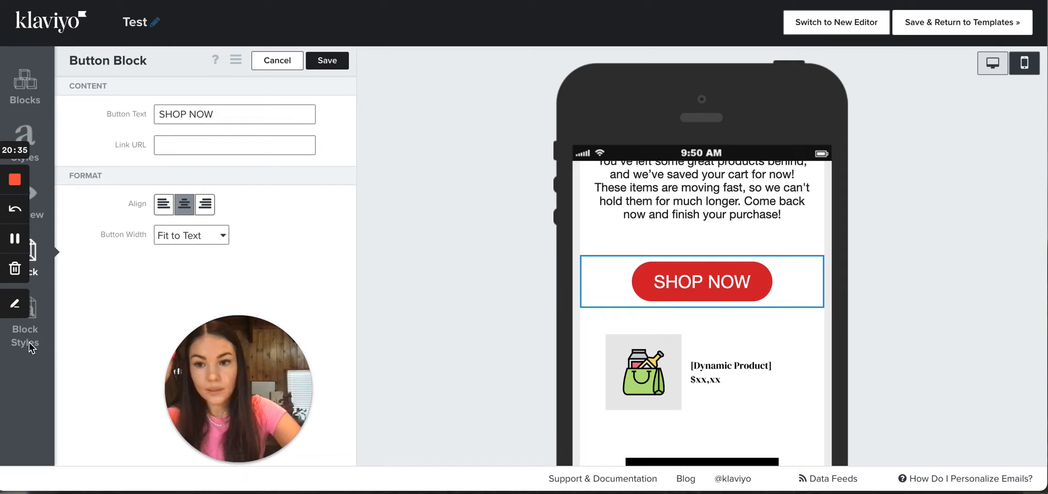
left_click(40, 371)
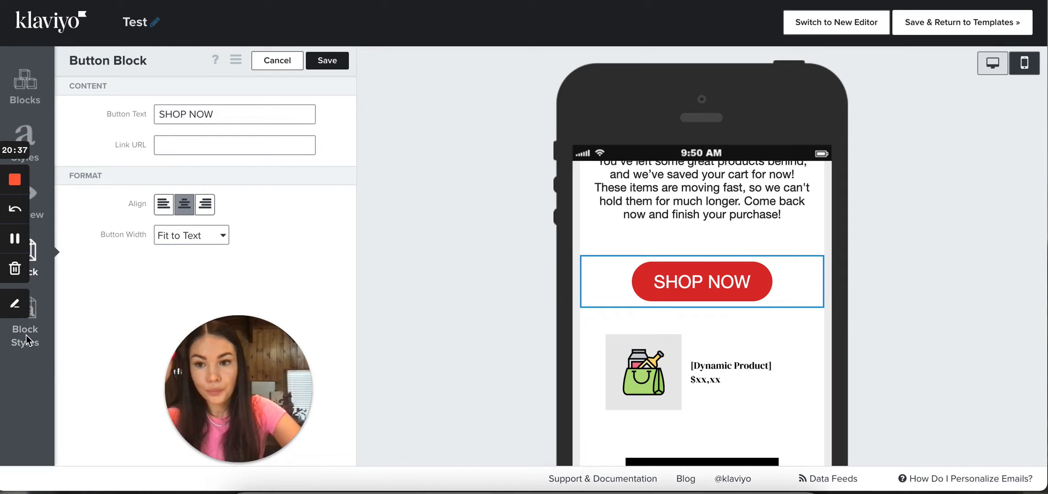
left_click(30, 348)
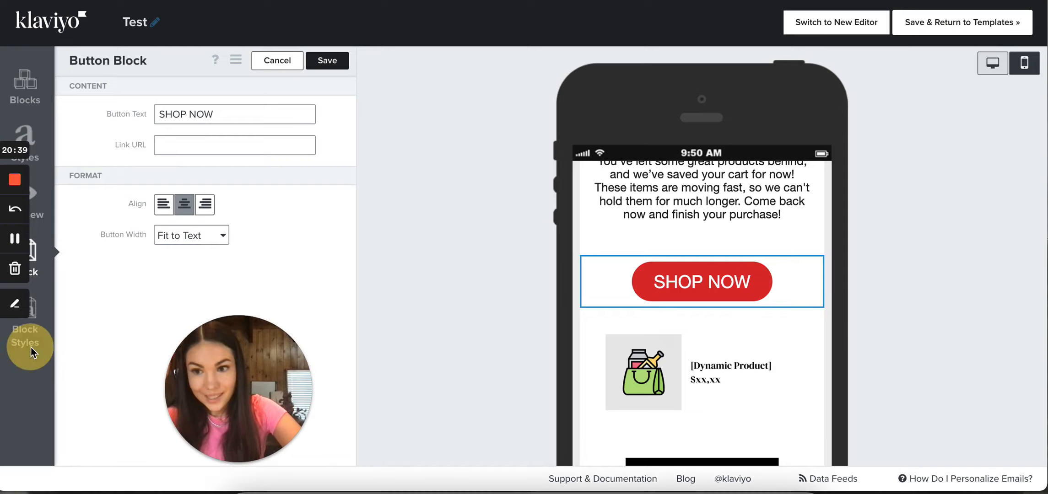
left_click(57, 352)
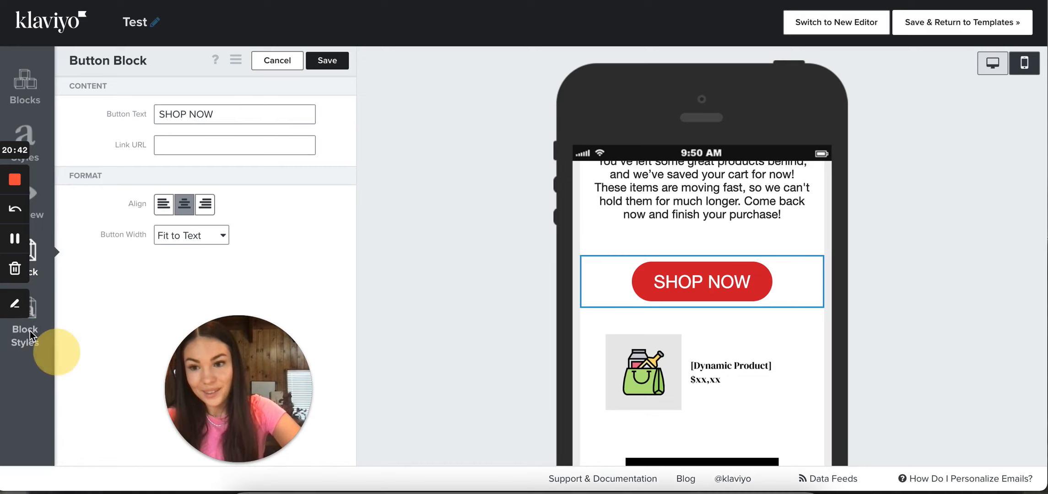
left_click(34, 329)
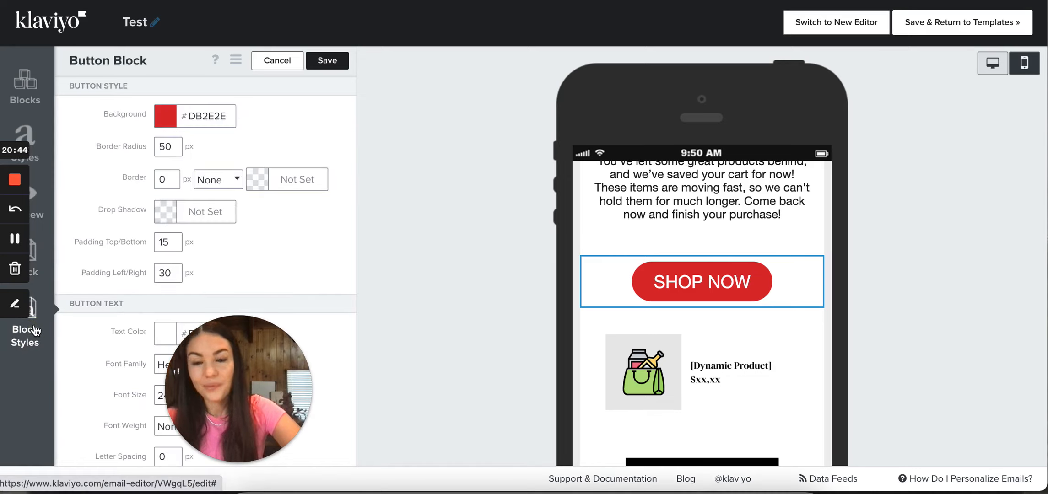
scroll(212, 282, "down", 3)
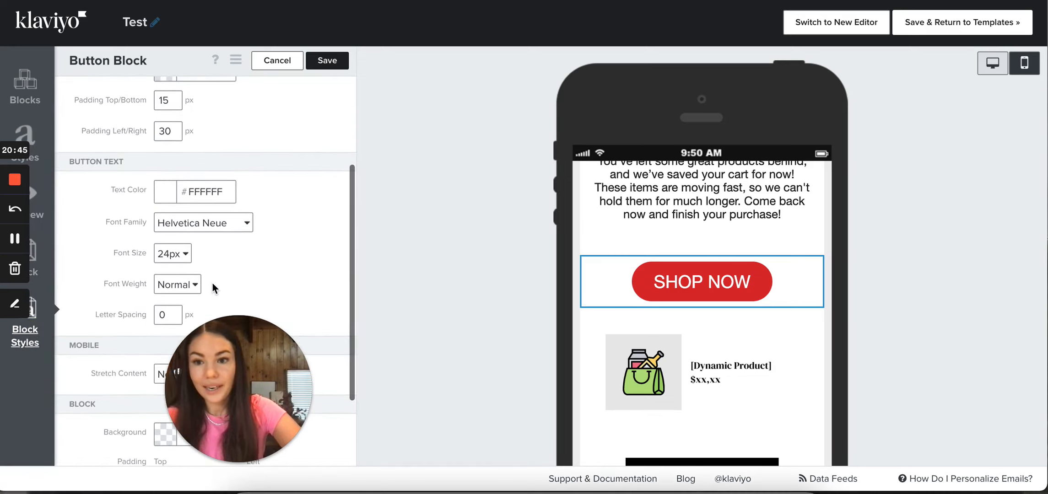
left_click(169, 255)
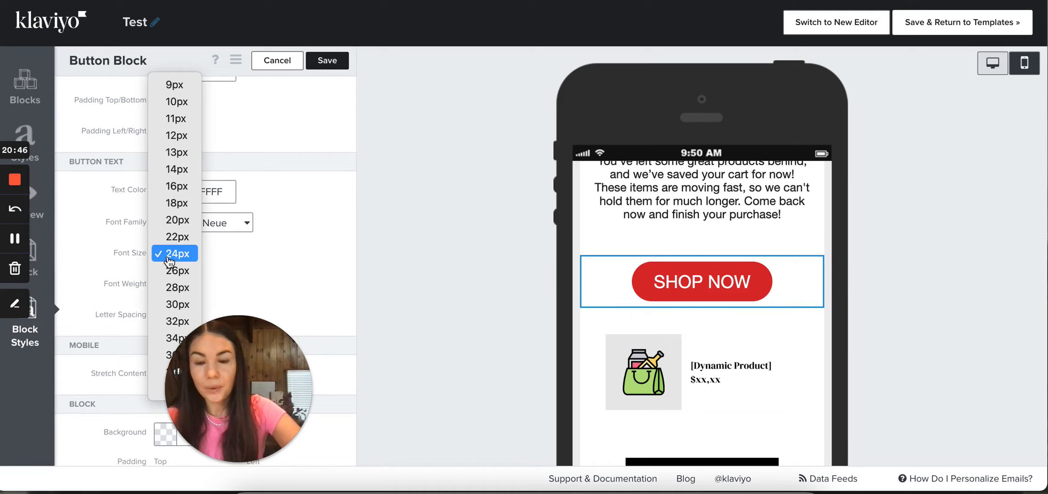
left_click(175, 190)
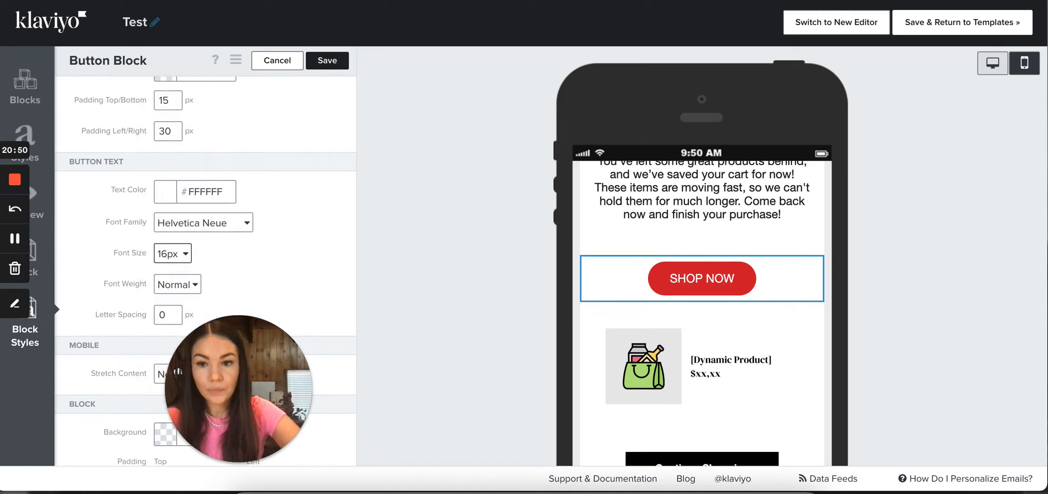
Set the 16px SHOP NOW button block to show on Mobile only, save it, and check the desktop view
scroll(106, 416, "down", 2)
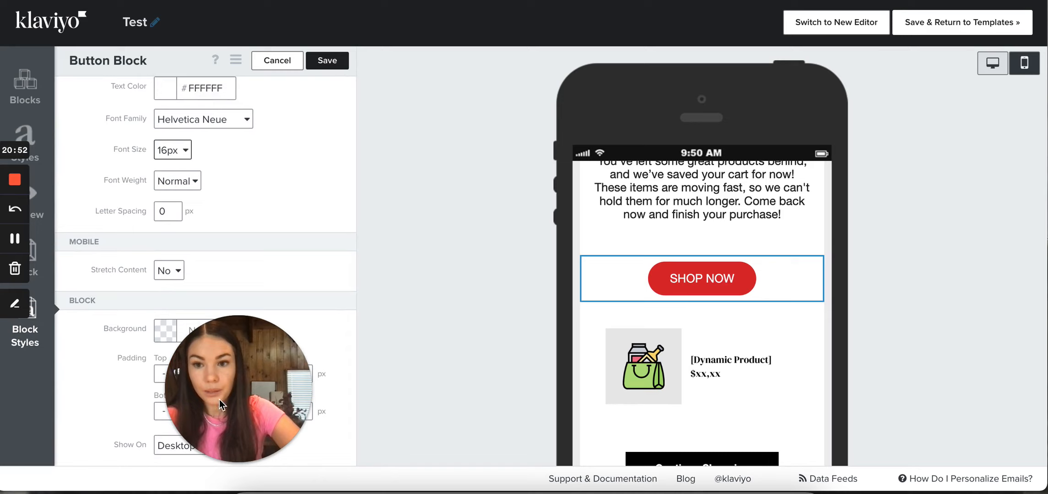
left_click_drag(220, 399, 111, 402)
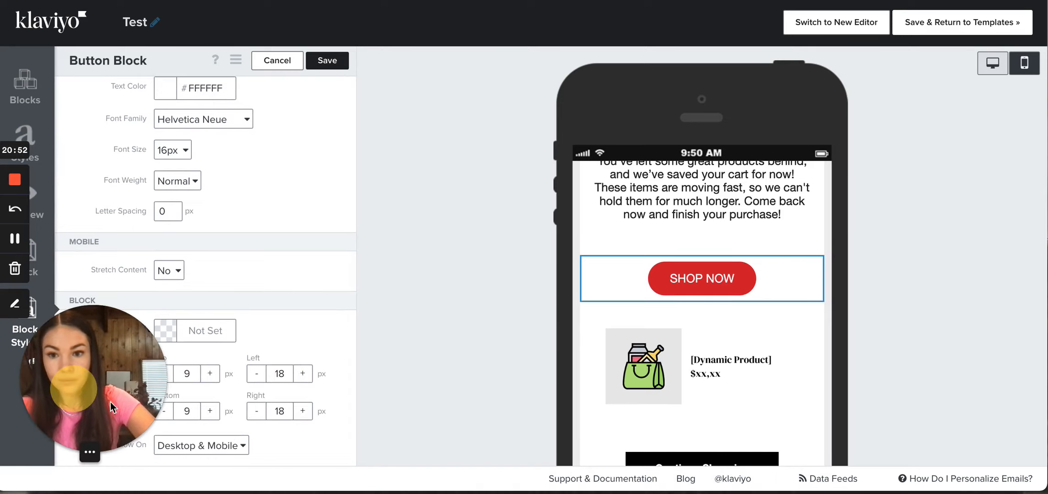
left_click(229, 451)
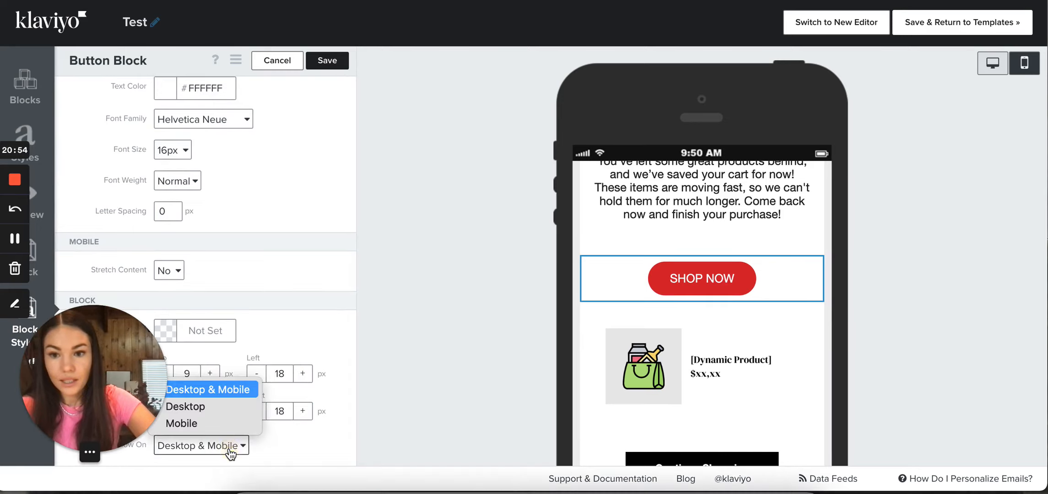
left_click(215, 423)
left_click(332, 64)
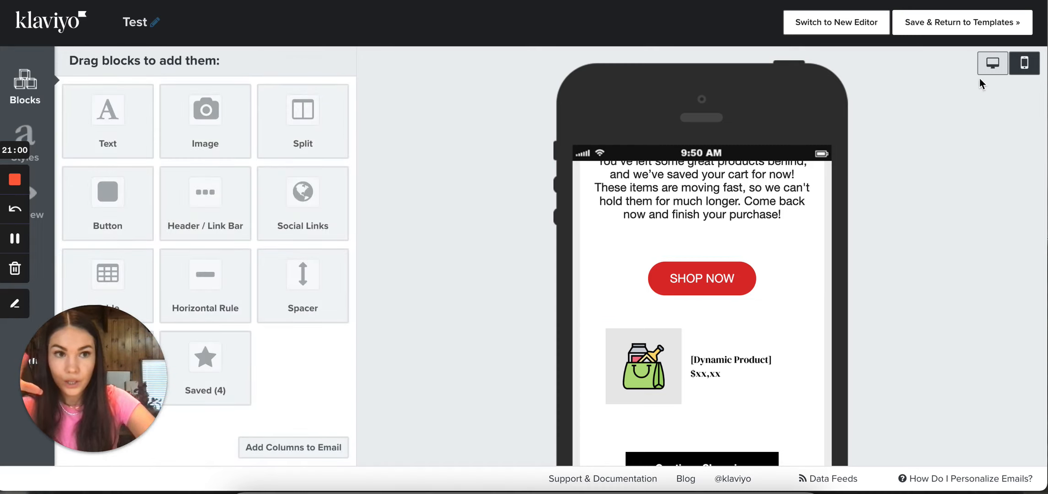
left_click(992, 64)
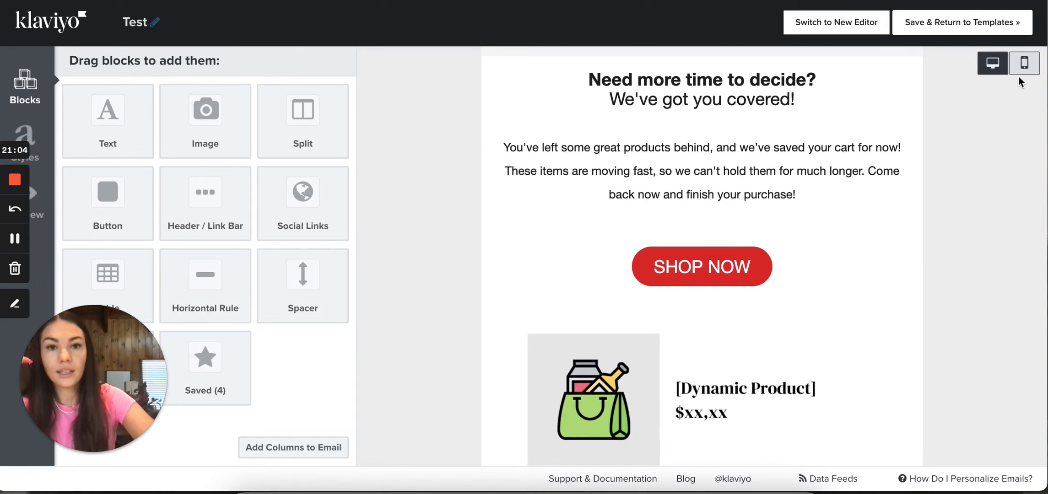
Compare the SHOP NOW button and the saved-cart paragraph between the mobile and desktop views of the email
left_click(1024, 63)
scroll(674, 406, "up", 5)
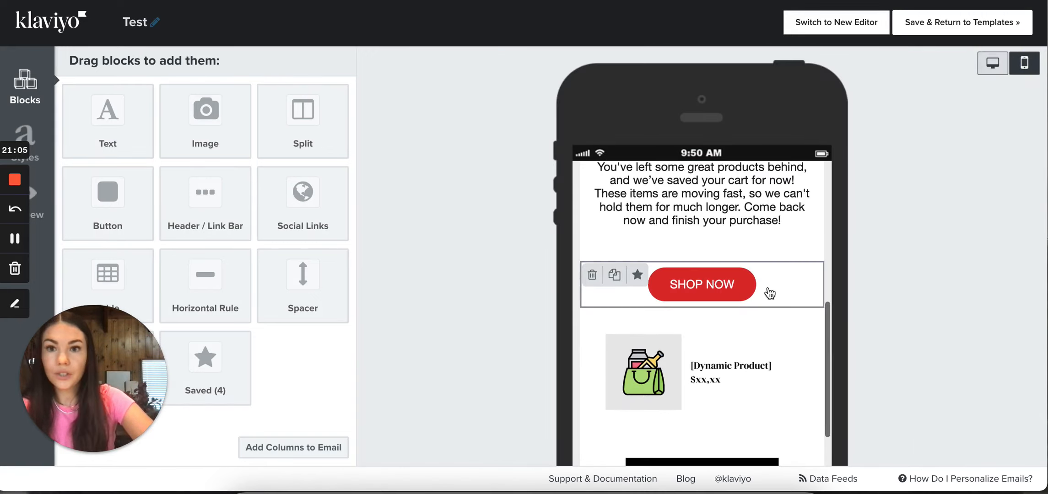
left_click(996, 69)
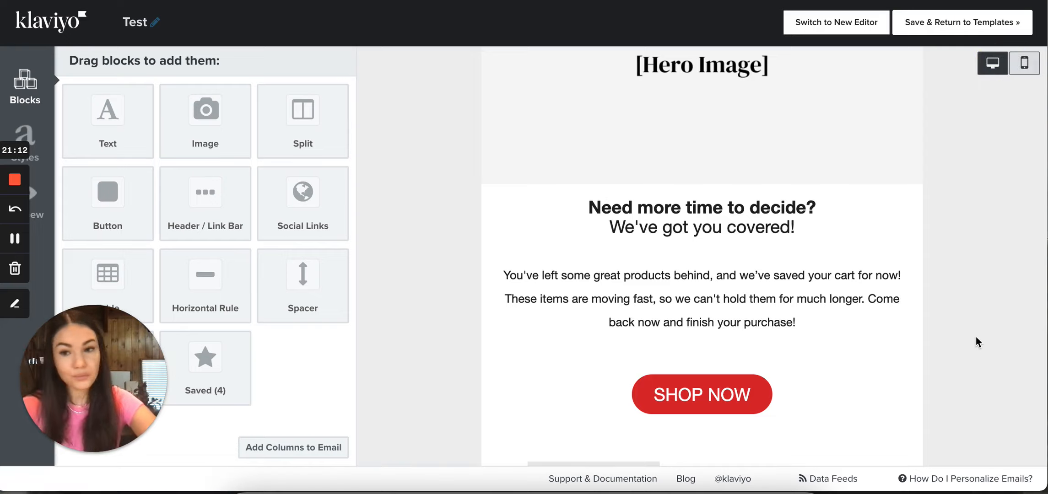
scroll(976, 339, "down", 3)
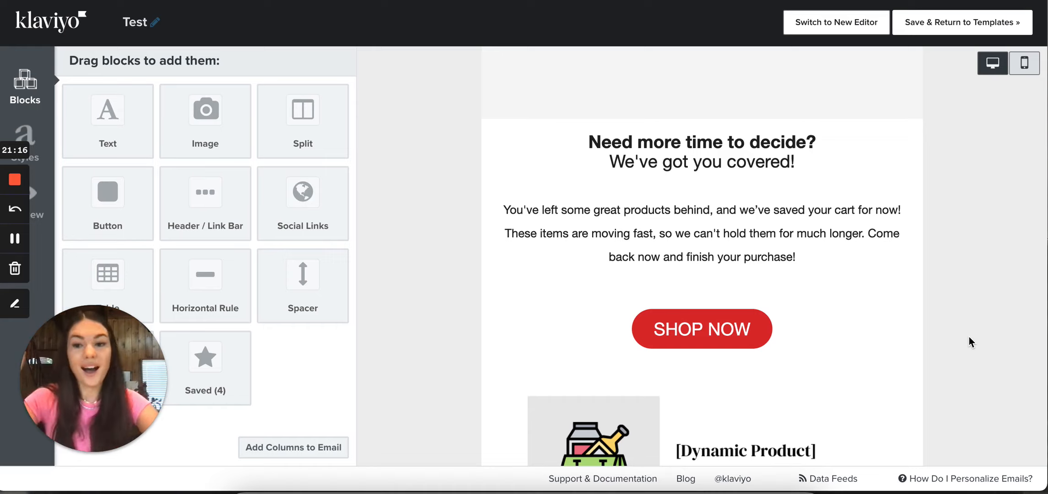
scroll(970, 337, "down", 3)
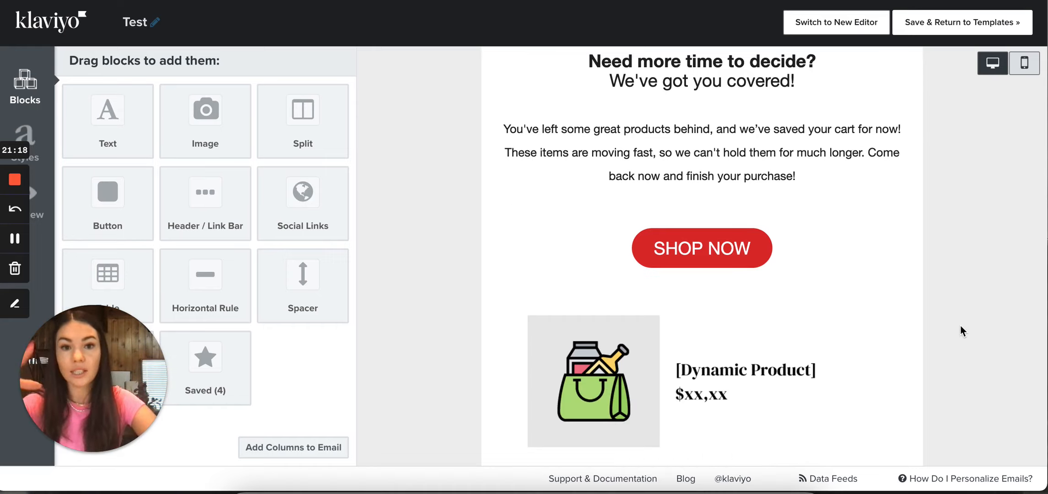
mouse_move(829, 180)
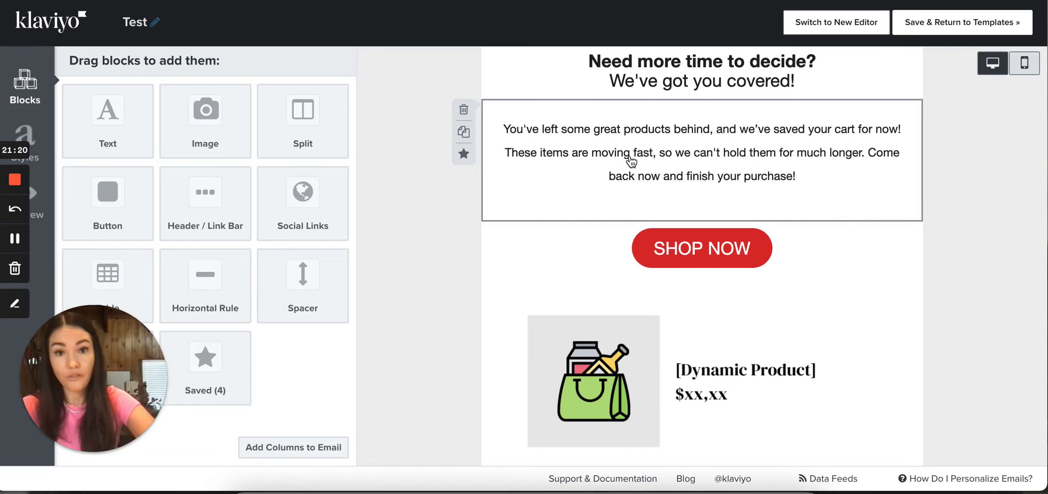
scroll(631, 161, "up", 1)
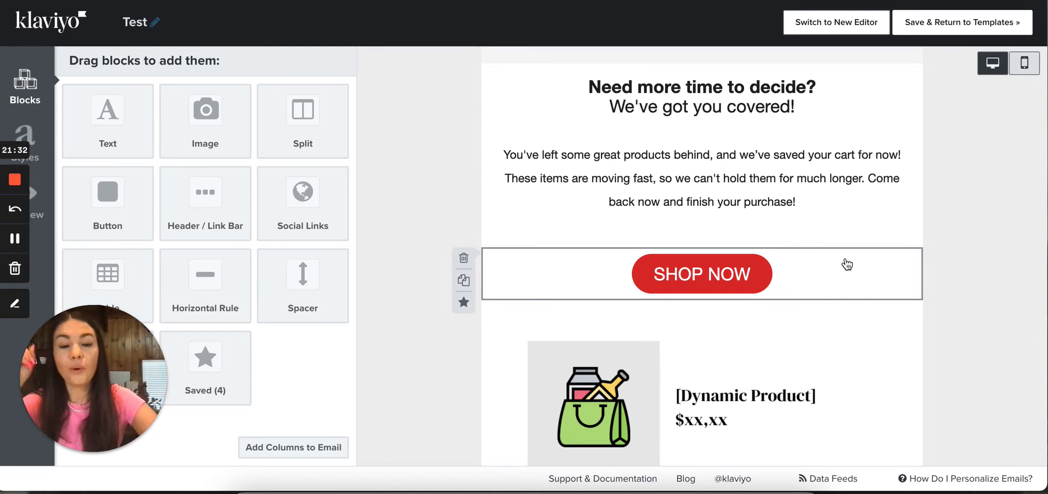
scroll(851, 256, "up", 2)
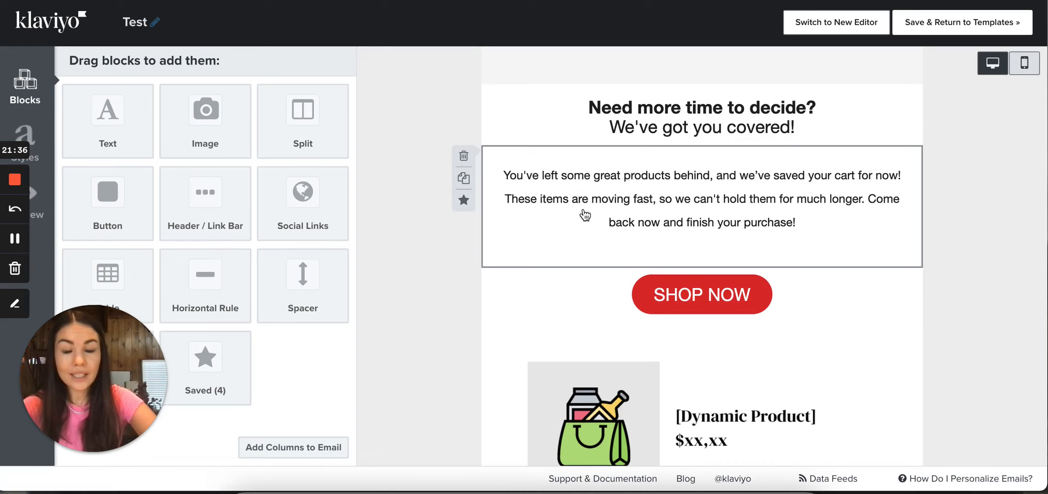
left_click(1025, 65)
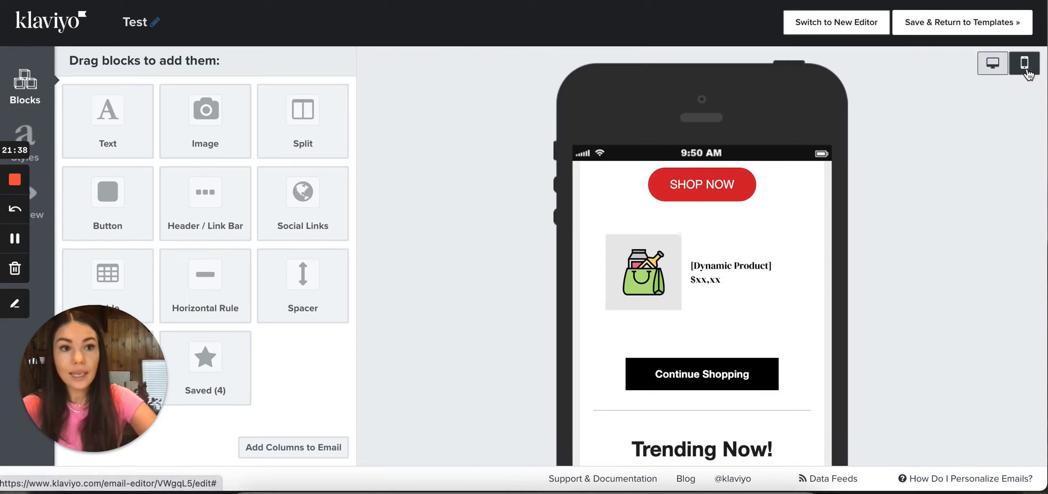
scroll(793, 274, "up", 4)
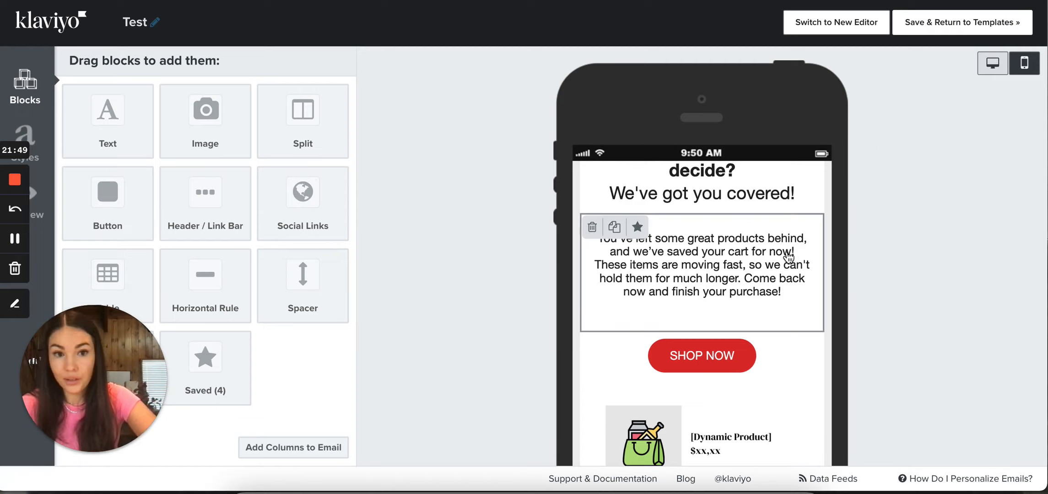
left_click(992, 63)
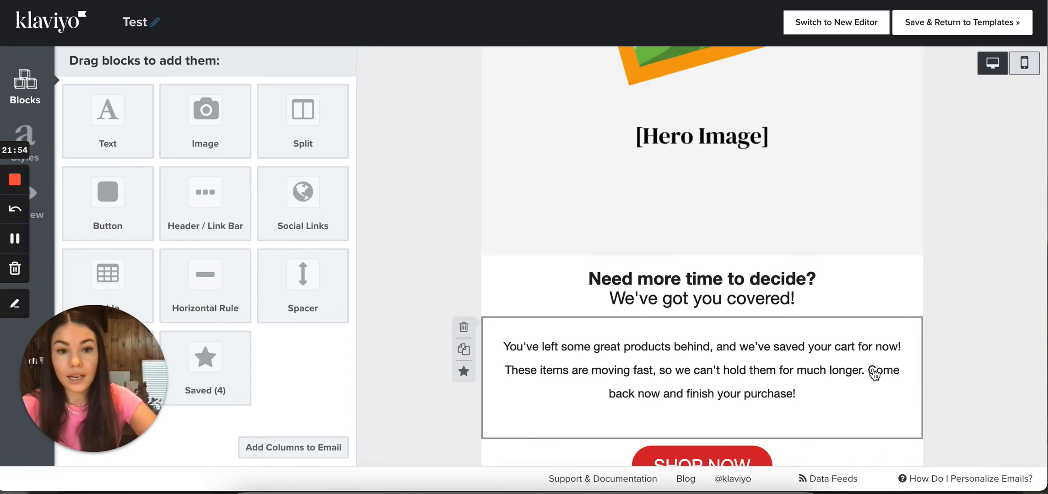
Review the desktop layout from the SHOP NOW button through the product feed and reviews down to the Company Benefits section
scroll(874, 371, "down", 2)
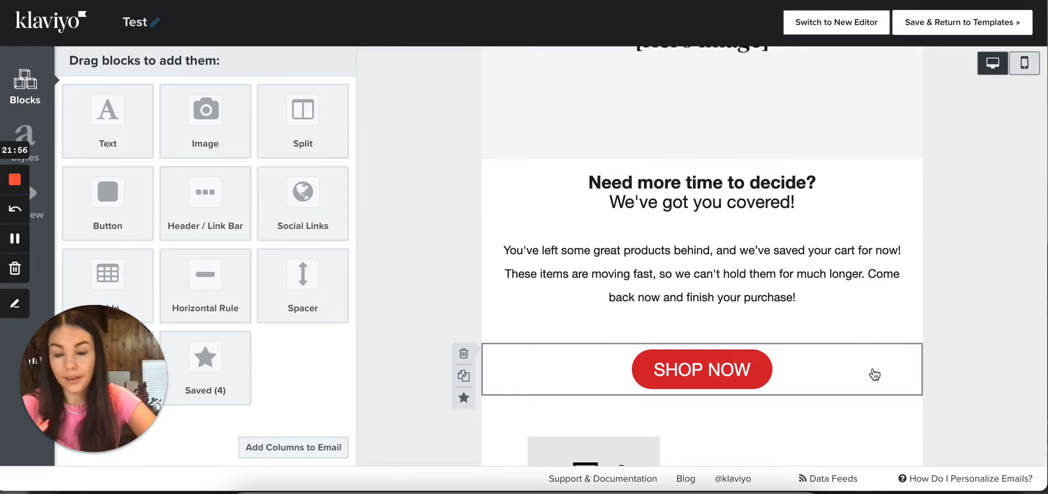
scroll(874, 374, "down", 8)
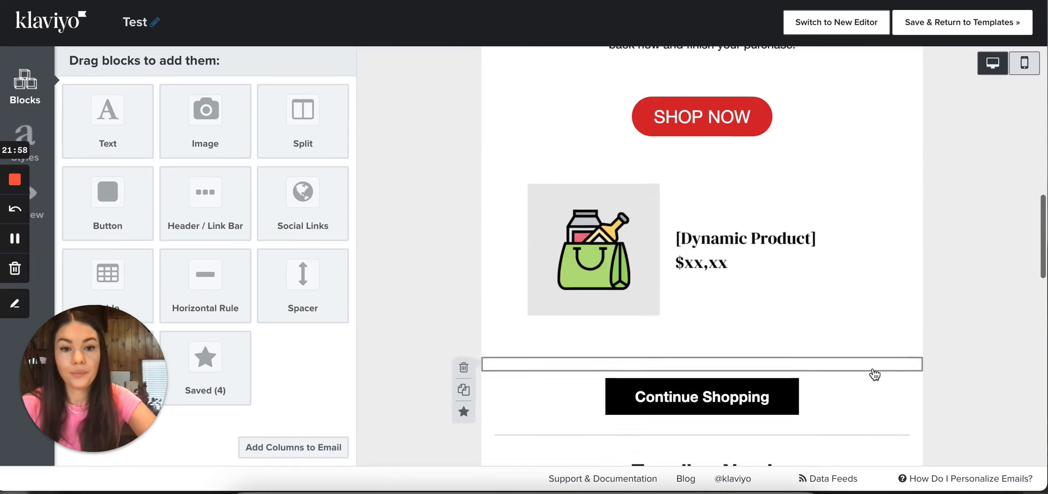
scroll(874, 374, "down", 4)
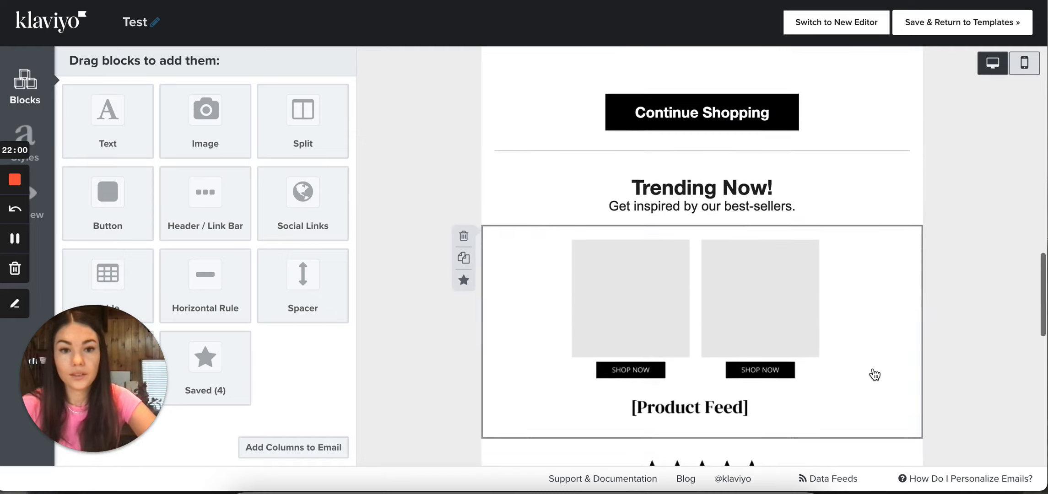
scroll(874, 374, "down", 3)
scroll(874, 374, "up", 3)
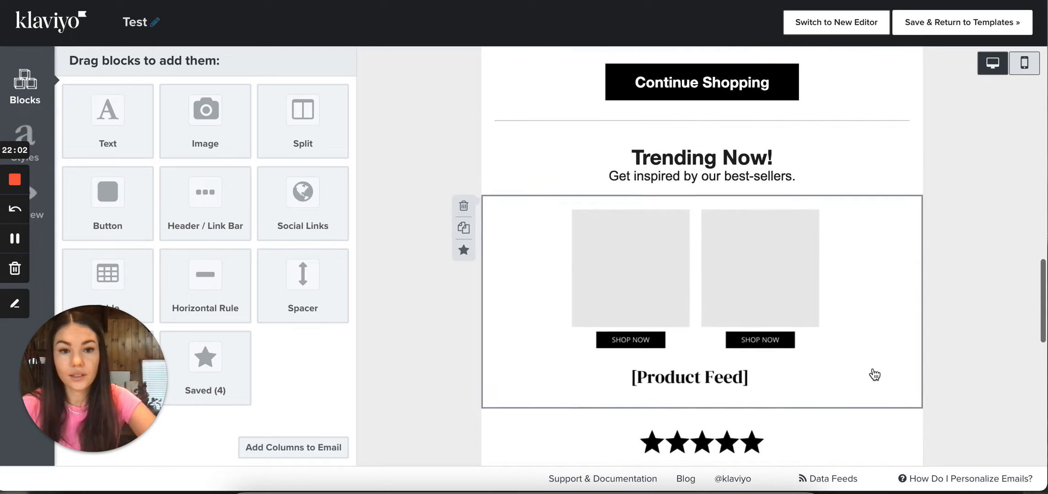
scroll(873, 374, "down", 4)
scroll(874, 374, "down", 4)
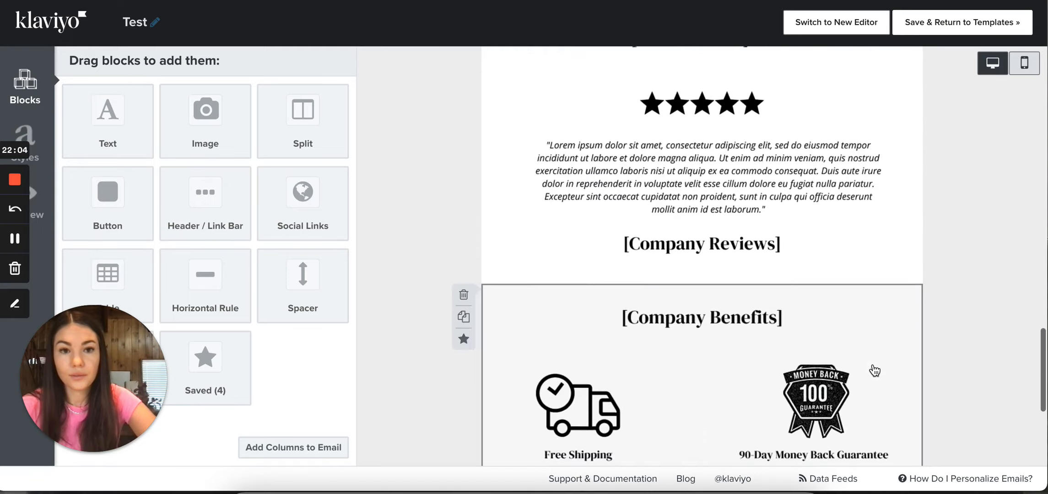
scroll(874, 371, "up", 1)
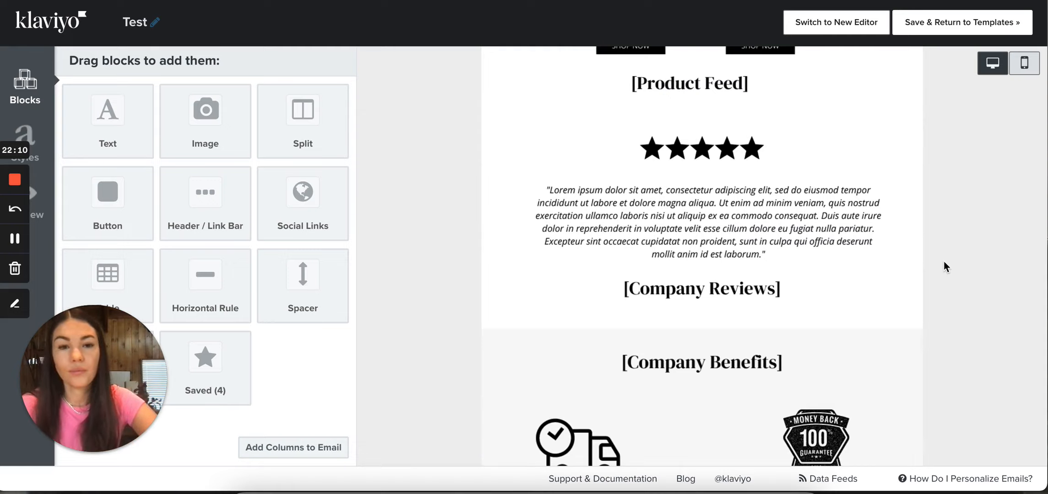
scroll(944, 261, "up", 5)
scroll(943, 261, "up", 4)
scroll(944, 261, "down", 4)
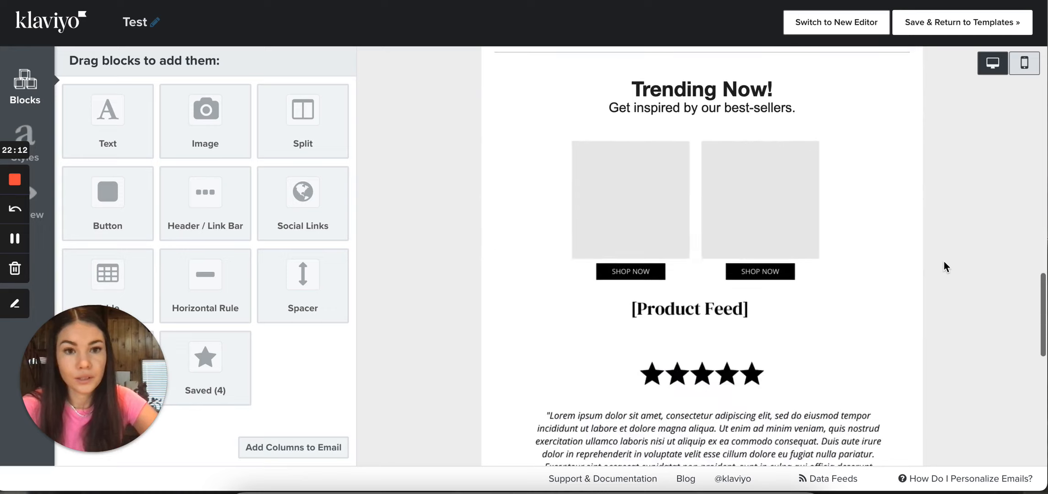
scroll(944, 261, "up", 2)
scroll(943, 262, "down", 1)
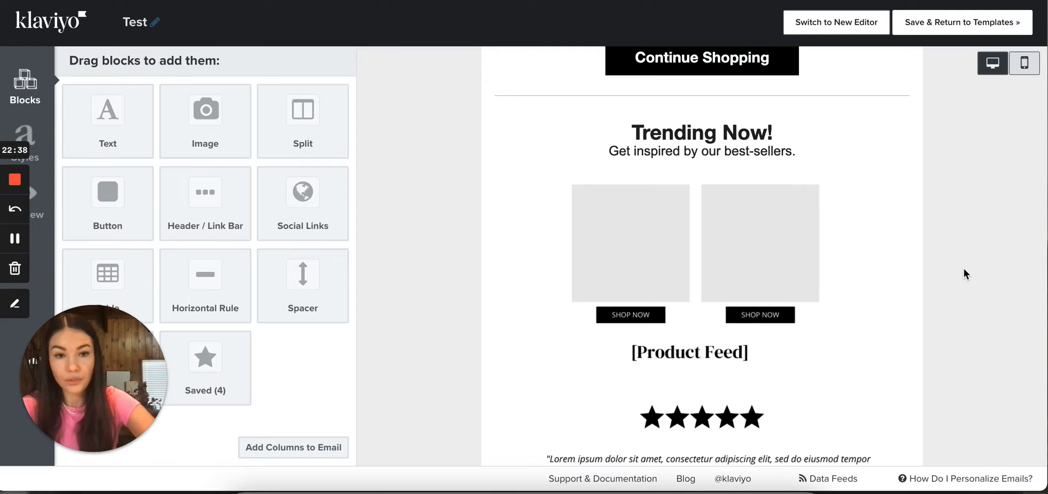
scroll(962, 267, "down", 2)
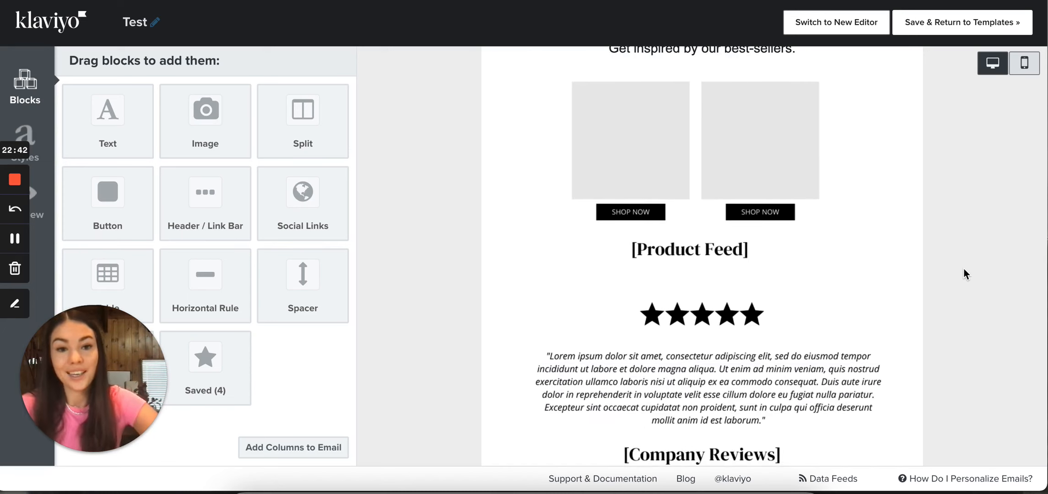
scroll(963, 269, "down", 2)
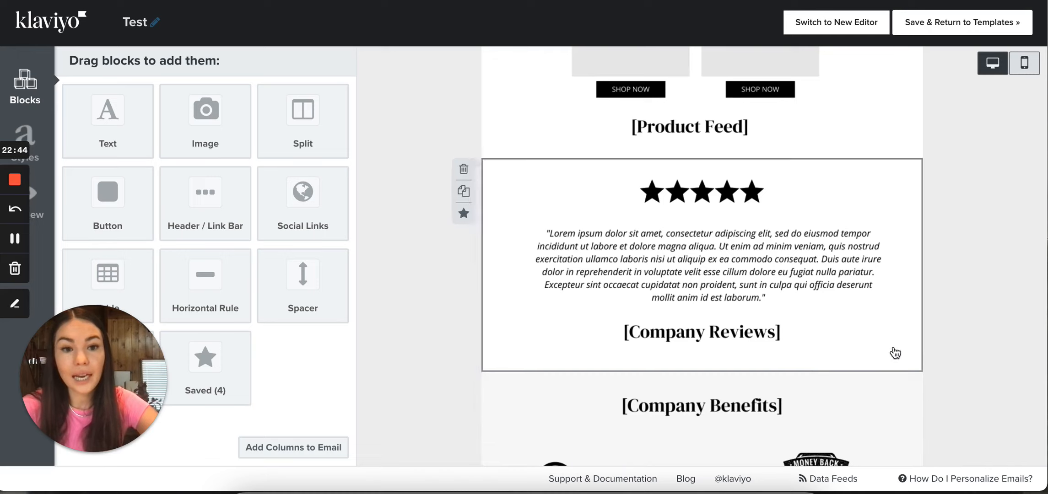
scroll(953, 357, "down", 1)
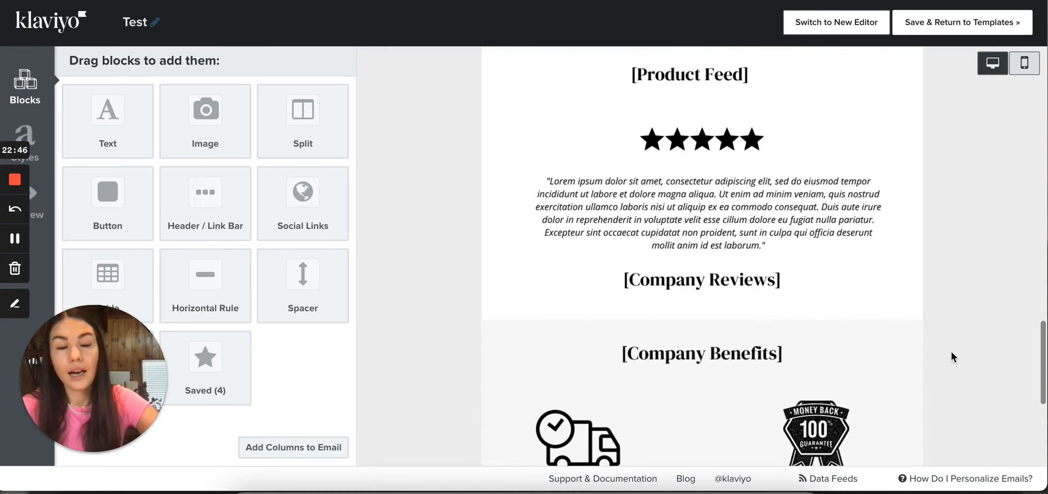
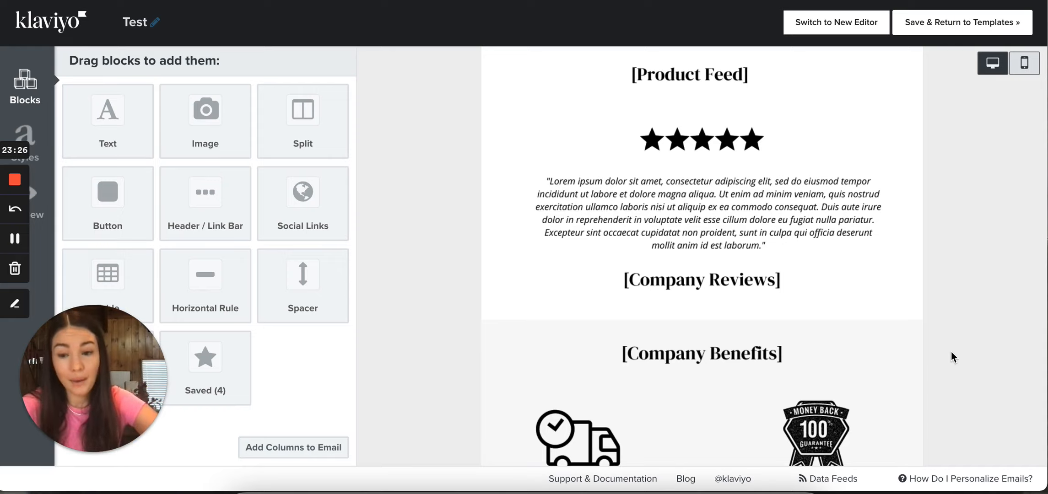
Open the footer's Facebook and Instagram social links block, check its link fields, and save it without changes
scroll(973, 297, "down", 3)
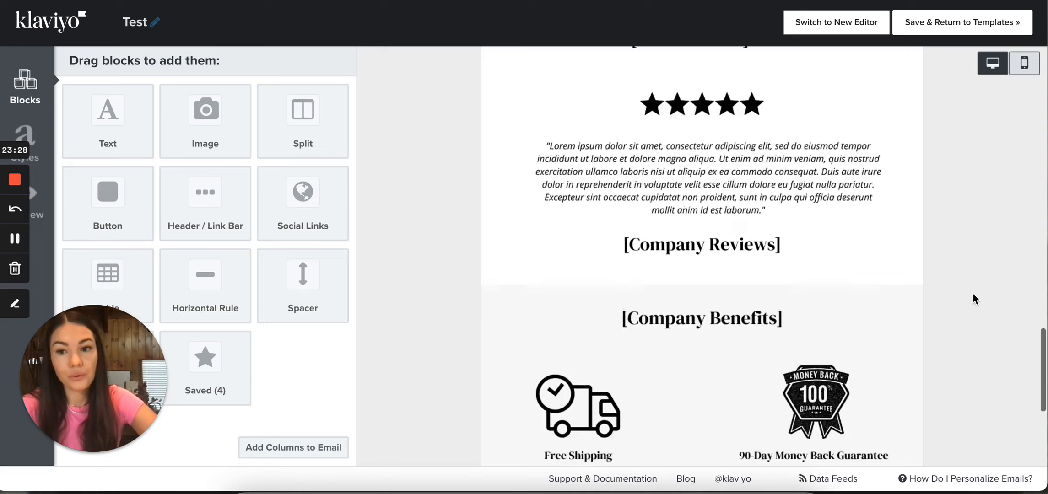
scroll(973, 295, "down", 3)
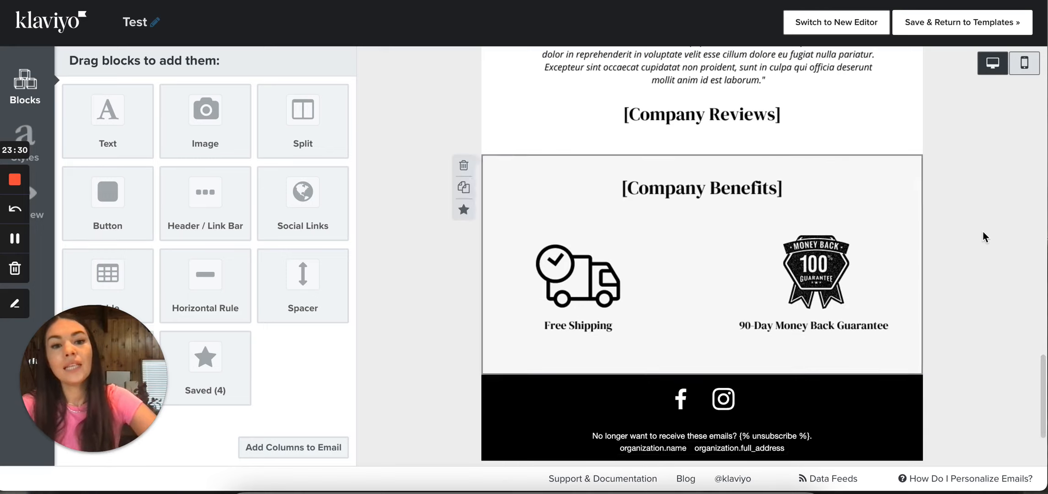
scroll(984, 232, "up", 1)
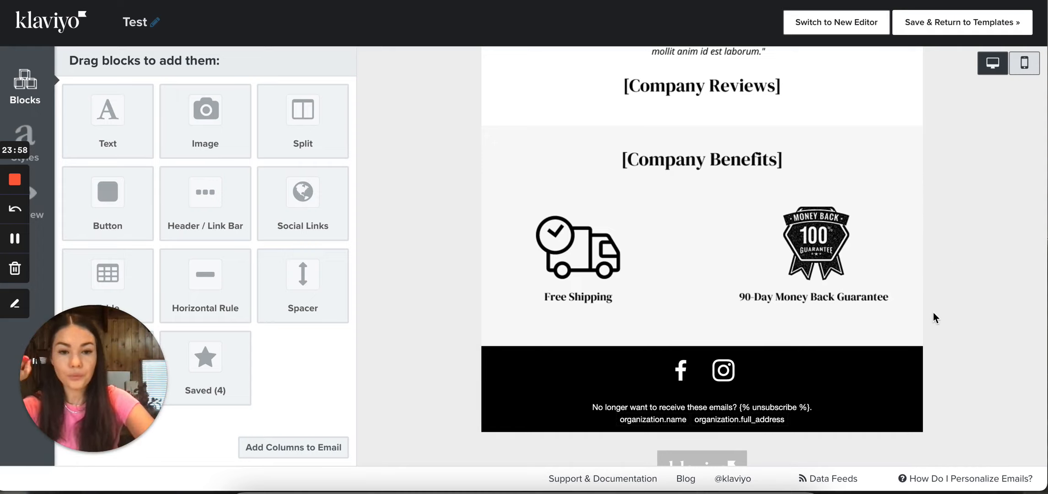
left_click(762, 377)
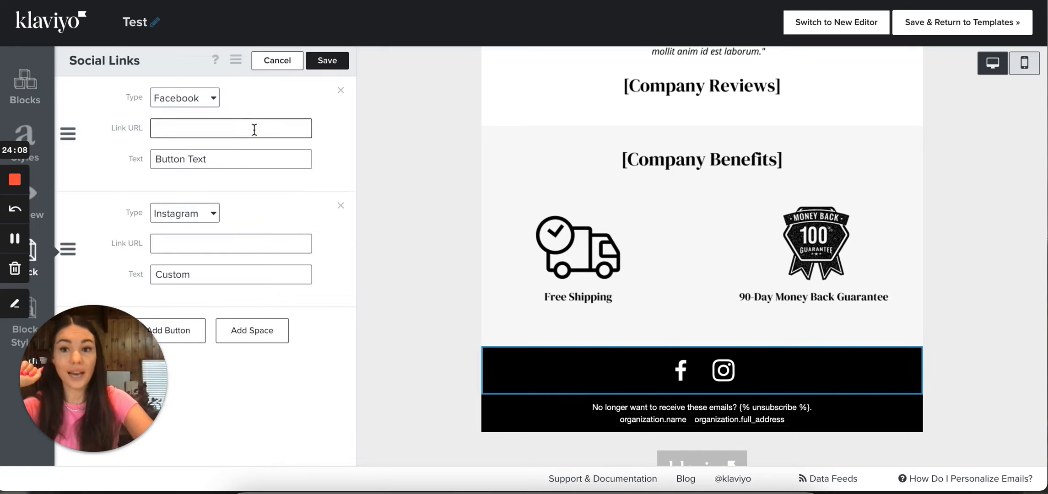
left_click(324, 61)
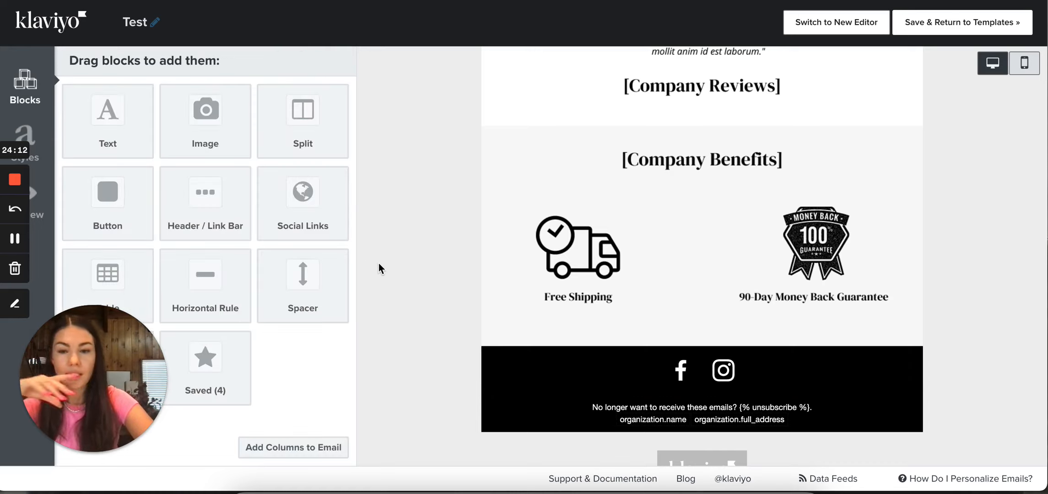
Add a new Social Links block between the footer's social icons and the unsubscribe text
scroll(384, 223, "down", 1)
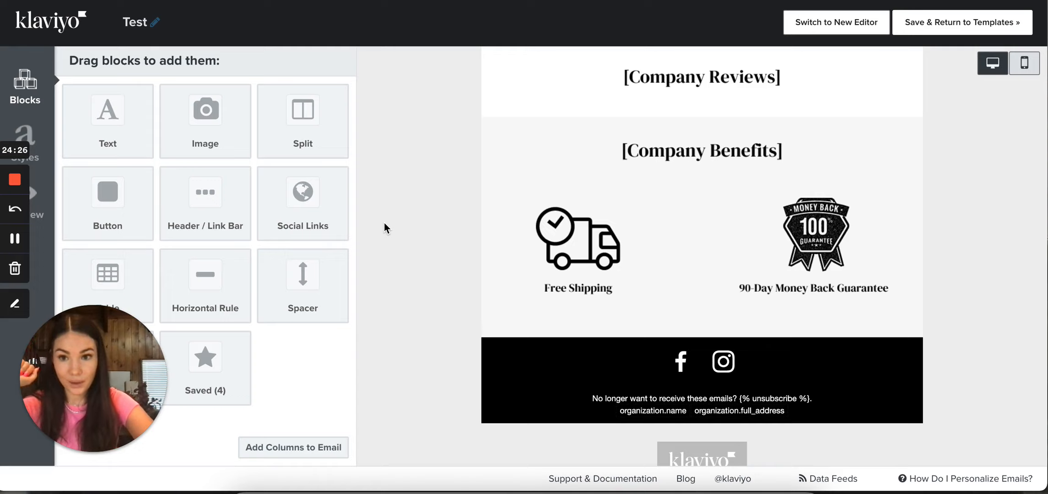
scroll(384, 223, "down", 1)
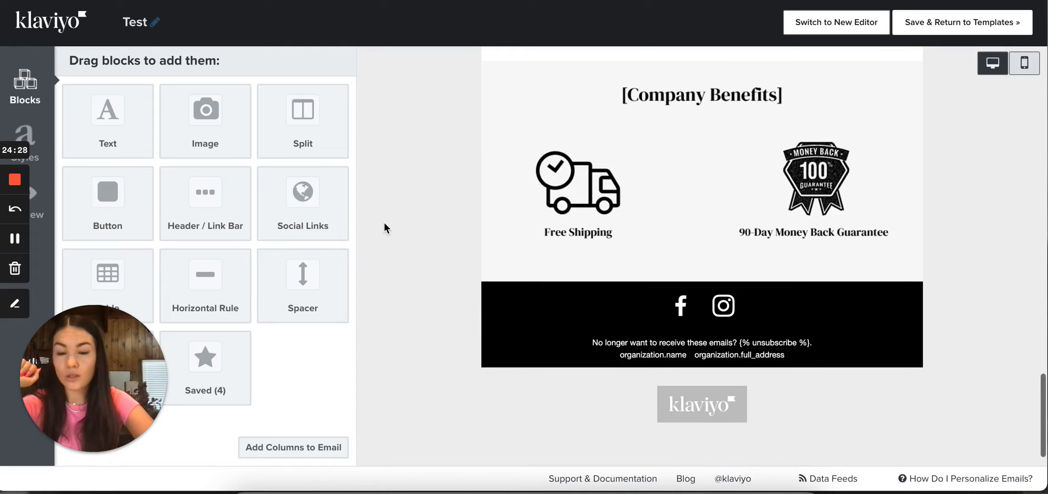
left_click_drag(286, 214, 643, 306)
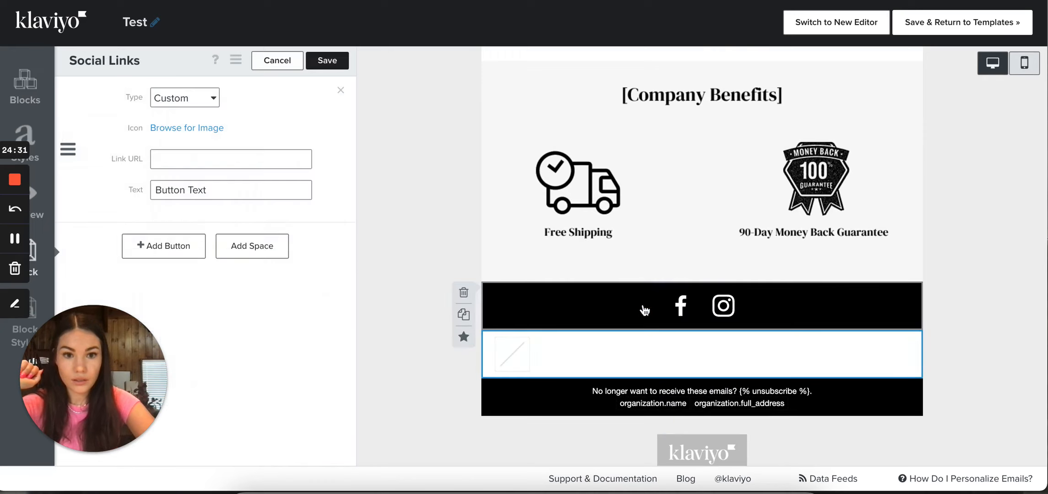
Set the new social link's type to Android
left_click(200, 101)
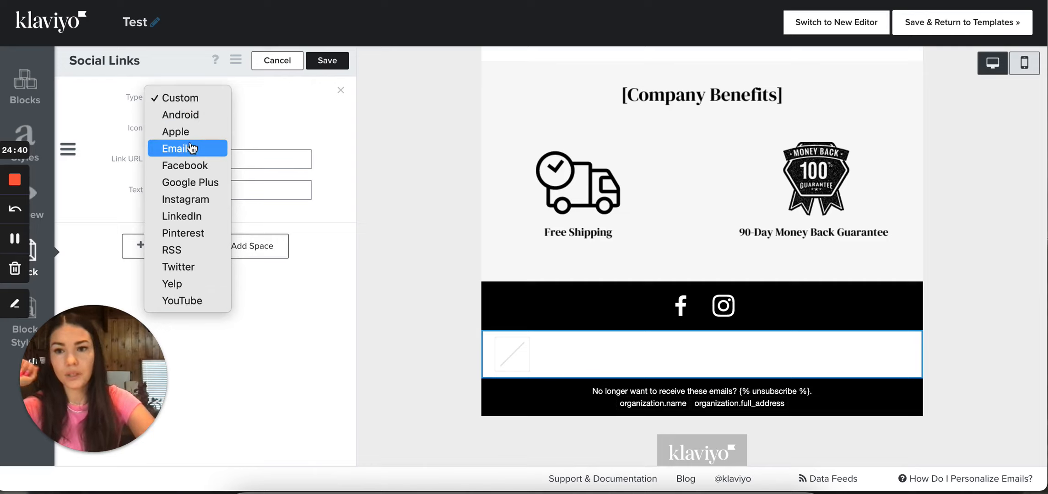
left_click(194, 117)
left_click(185, 98)
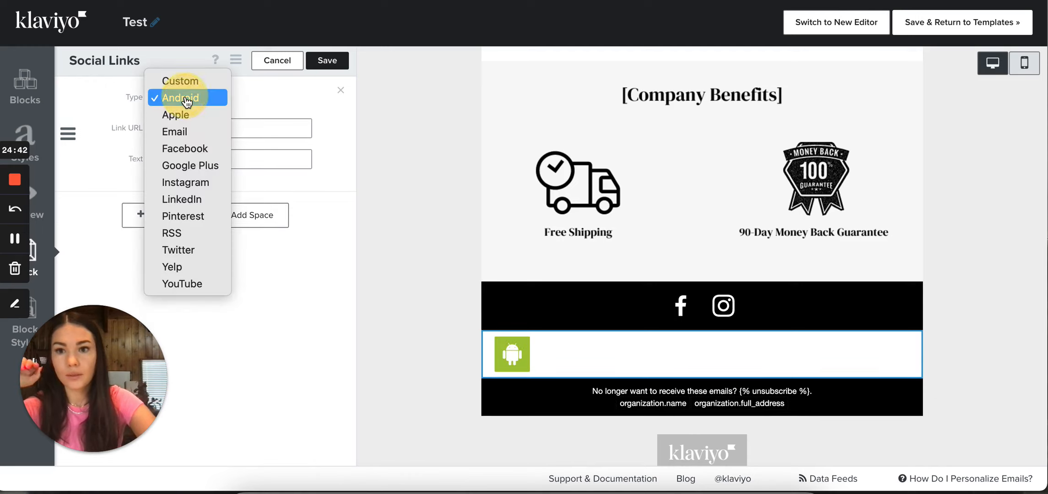
left_click(234, 103)
Change the new social link's type to Instagram and place the cursor in its link URL
left_click(200, 96)
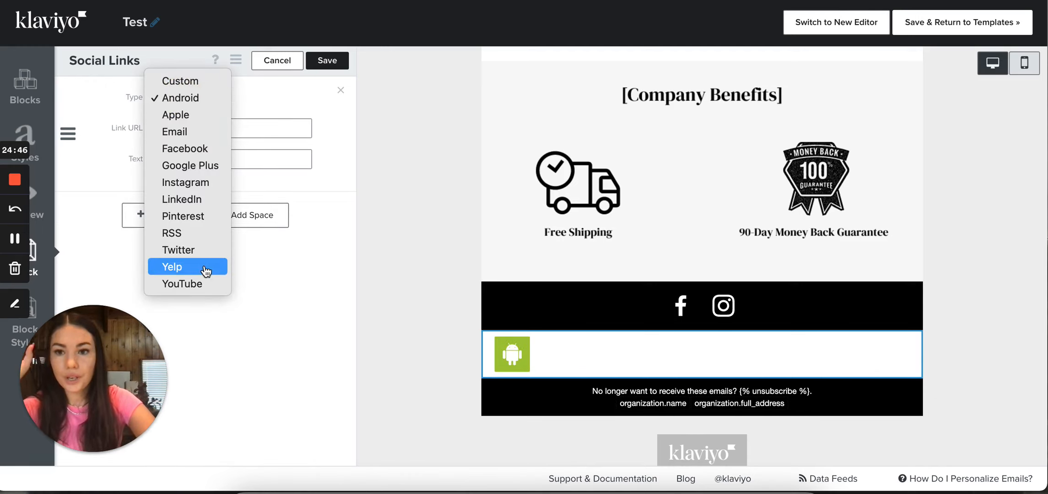
left_click(202, 182)
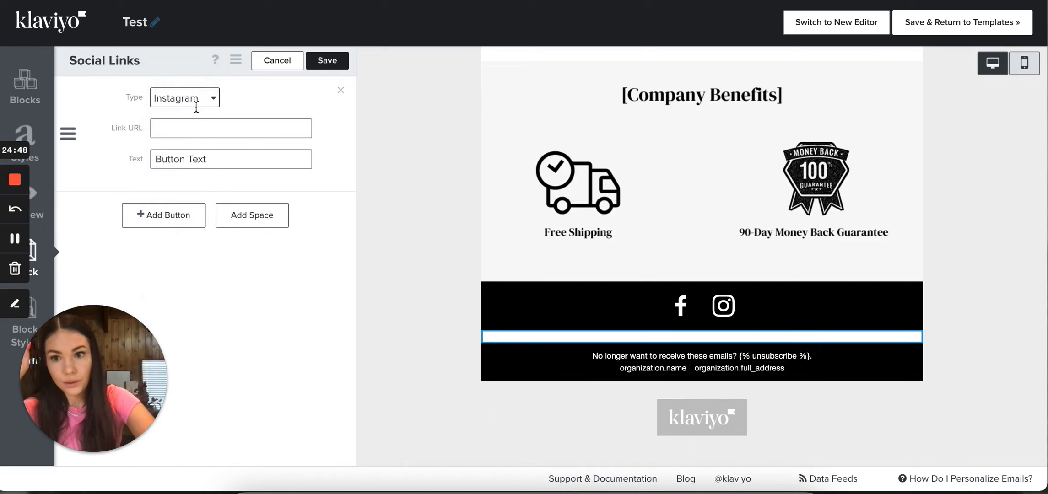
left_click(196, 104)
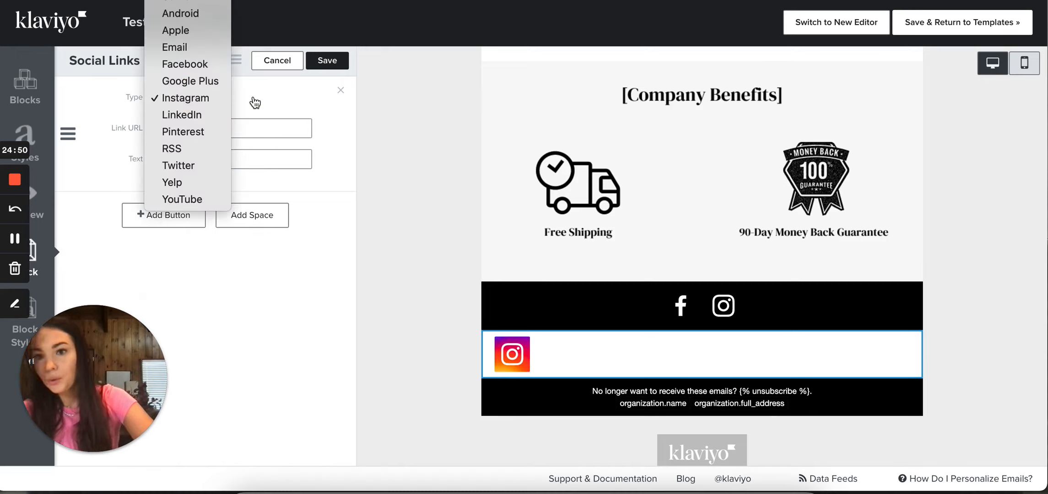
left_click(259, 133)
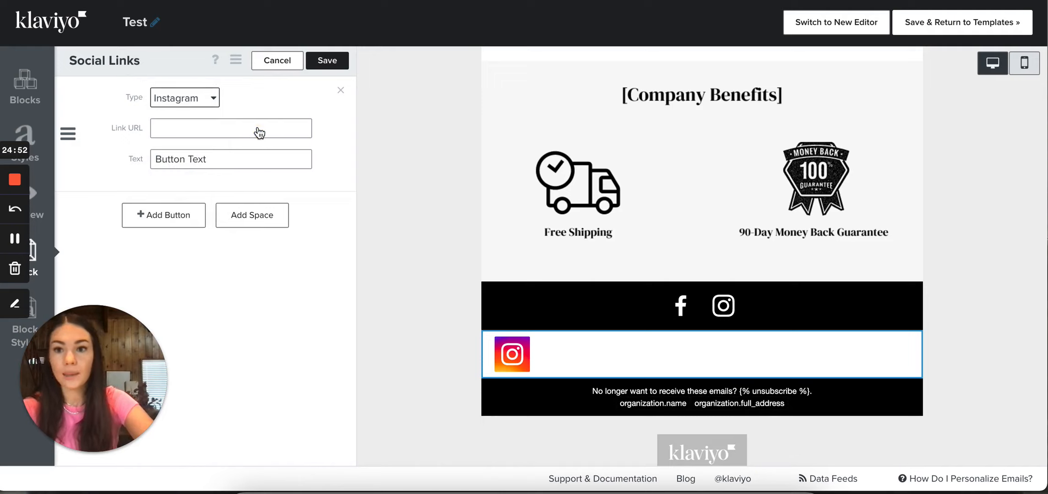
left_click(206, 126)
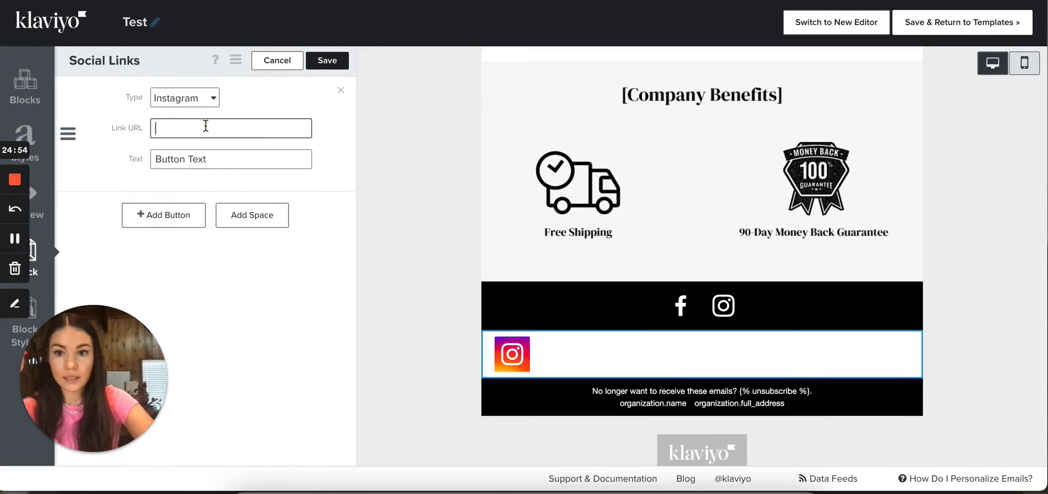
Set the social link's type to Custom, open the image browser for its icon, and close it without choosing an image
left_click(195, 105)
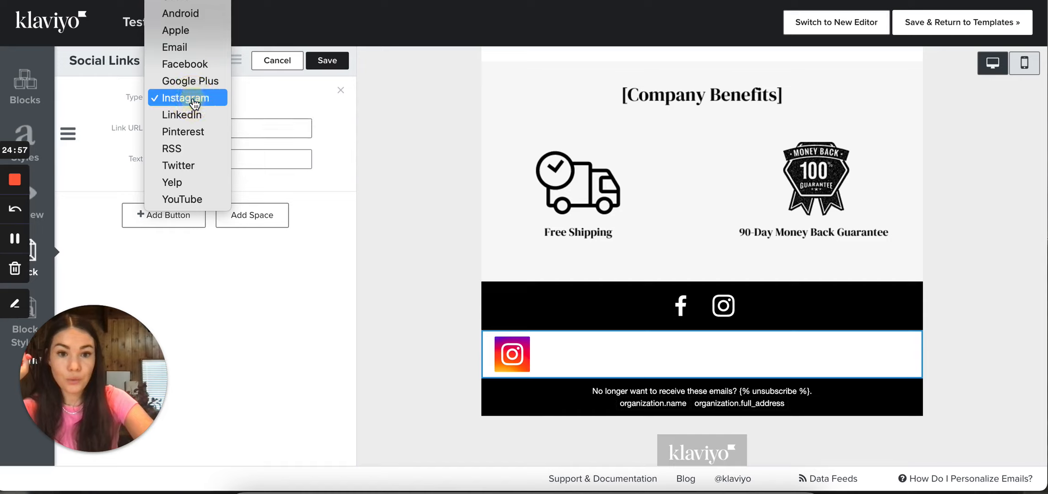
left_click(187, 5)
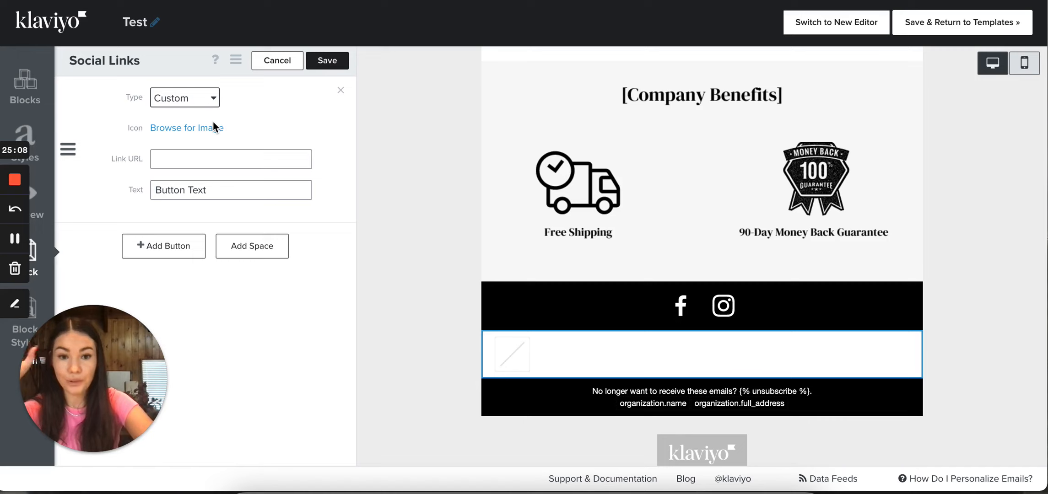
left_click(190, 130)
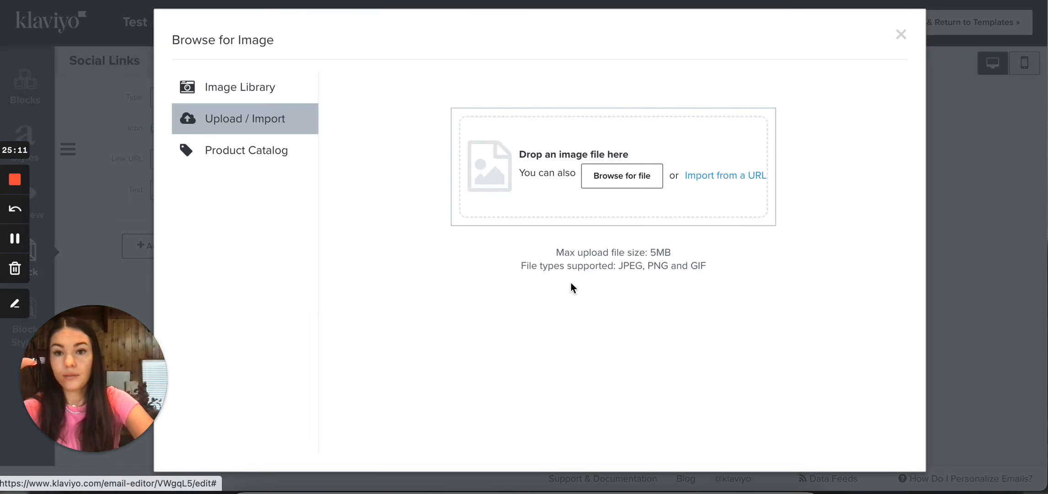
left_click(977, 207)
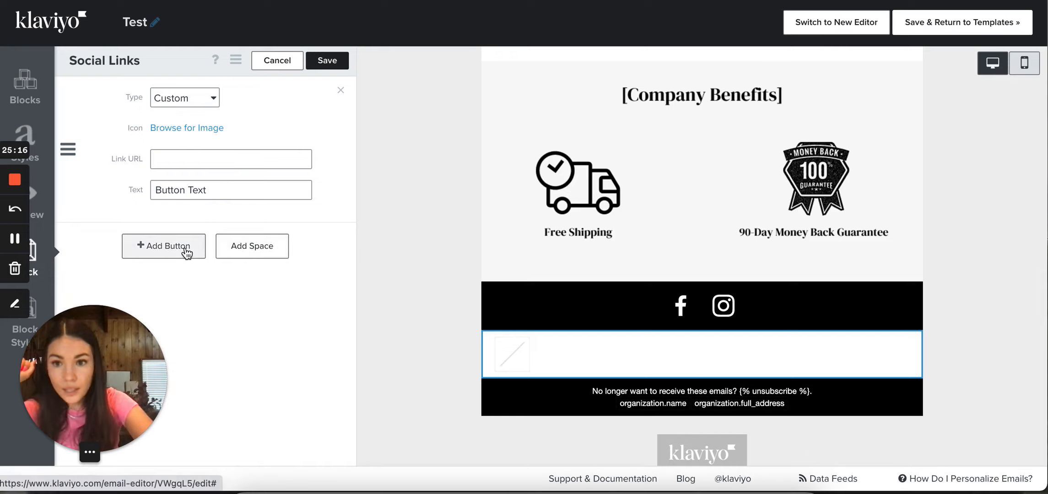
Add two more Custom buttons to the new social links block and look over the fields of all three
left_click(204, 257)
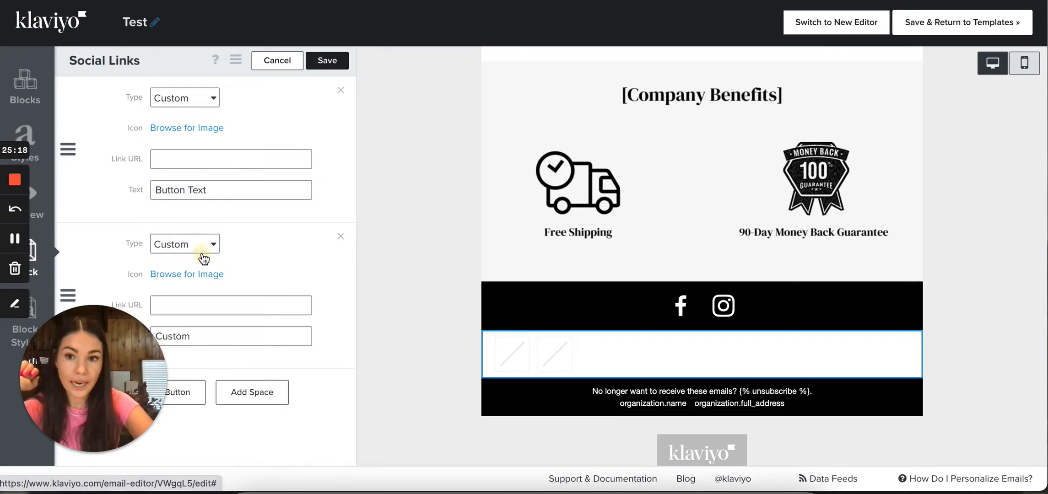
left_click(205, 244)
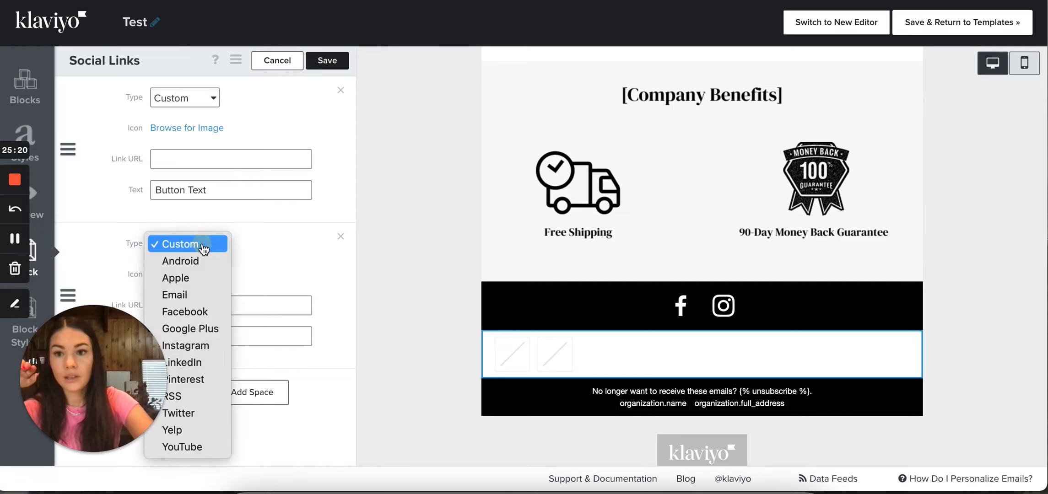
left_click(204, 247)
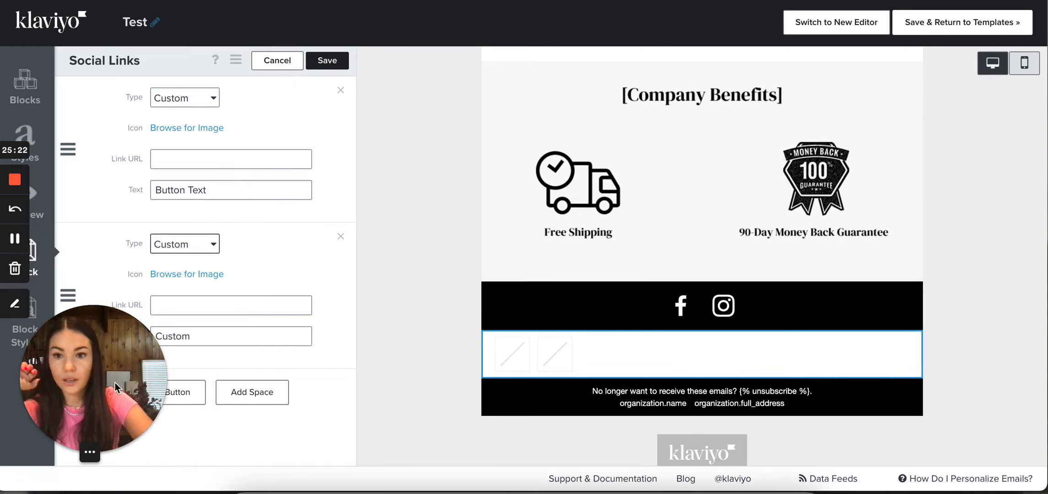
left_click_drag(107, 381, 99, 246)
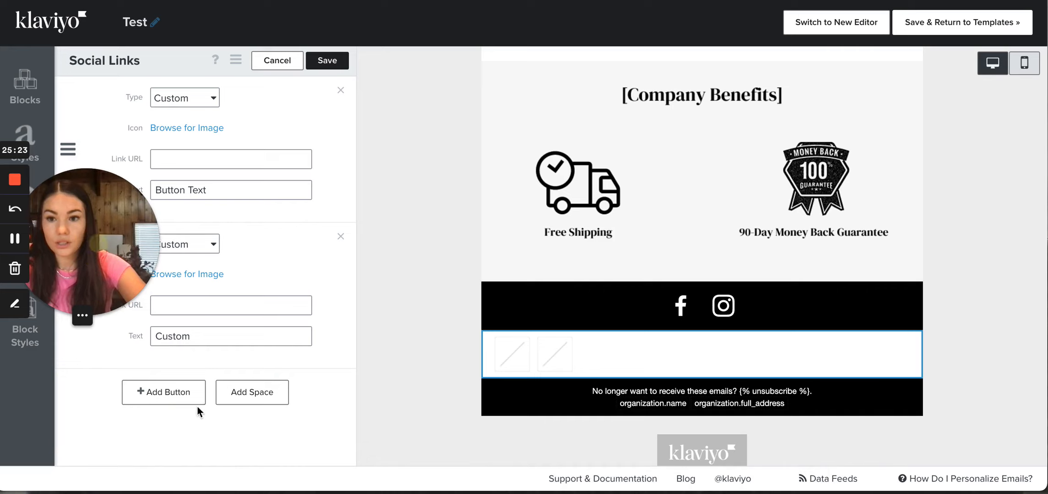
left_click(170, 393)
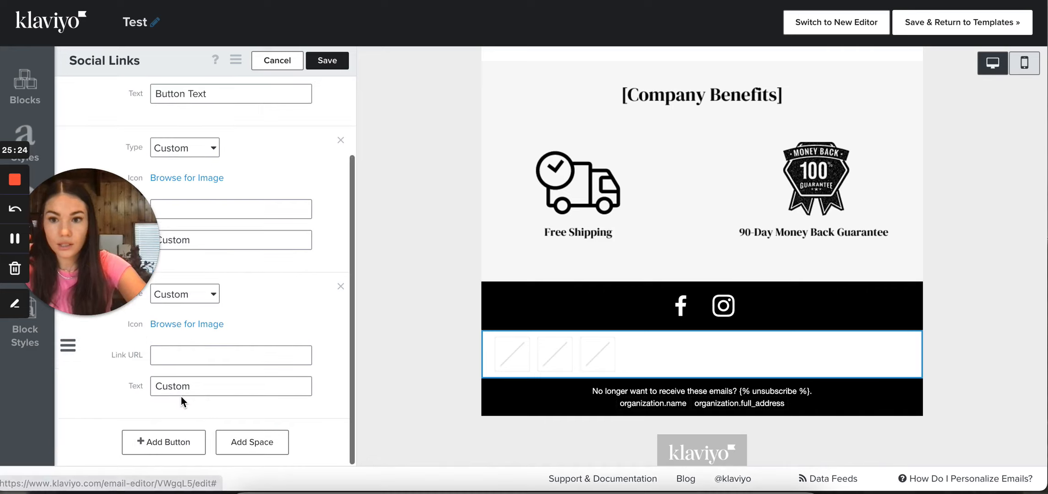
left_click(212, 294)
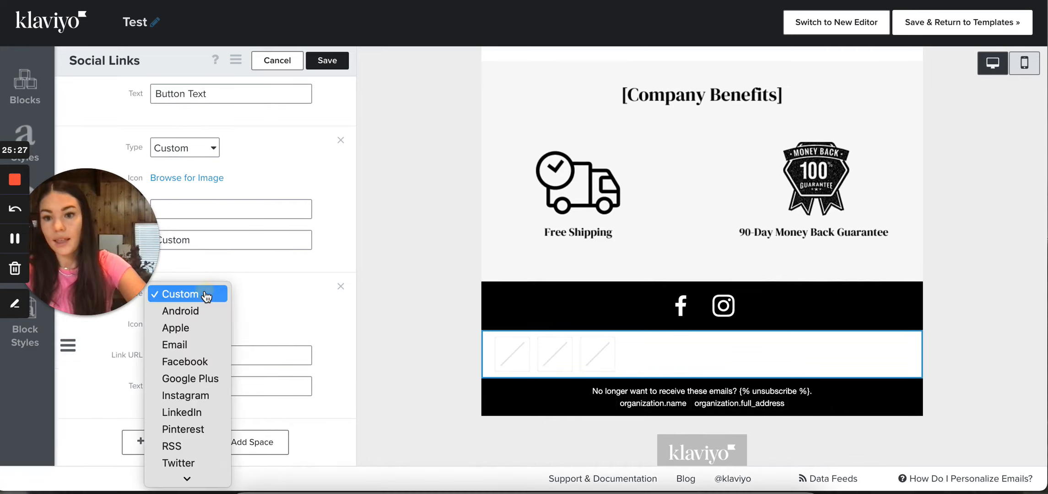
left_click(206, 295)
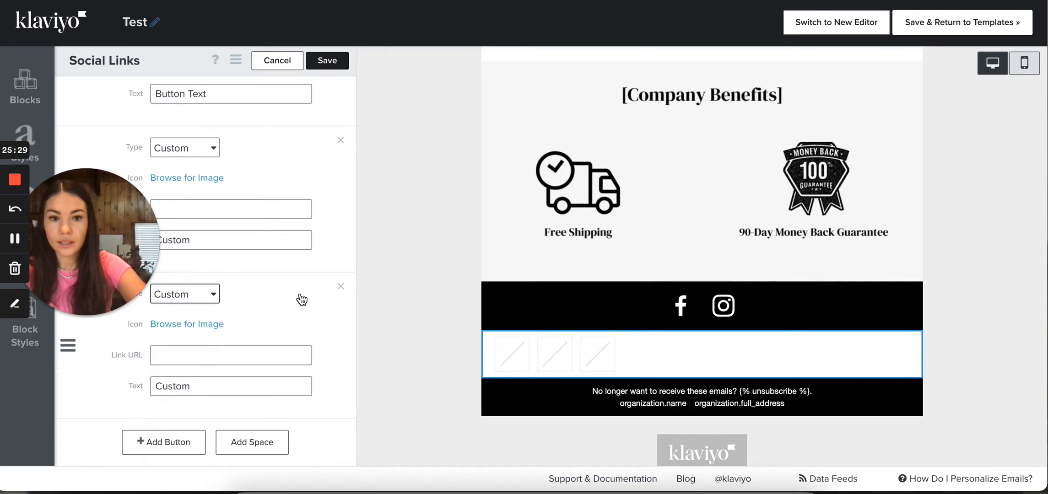
left_click_drag(108, 229, 145, 366)
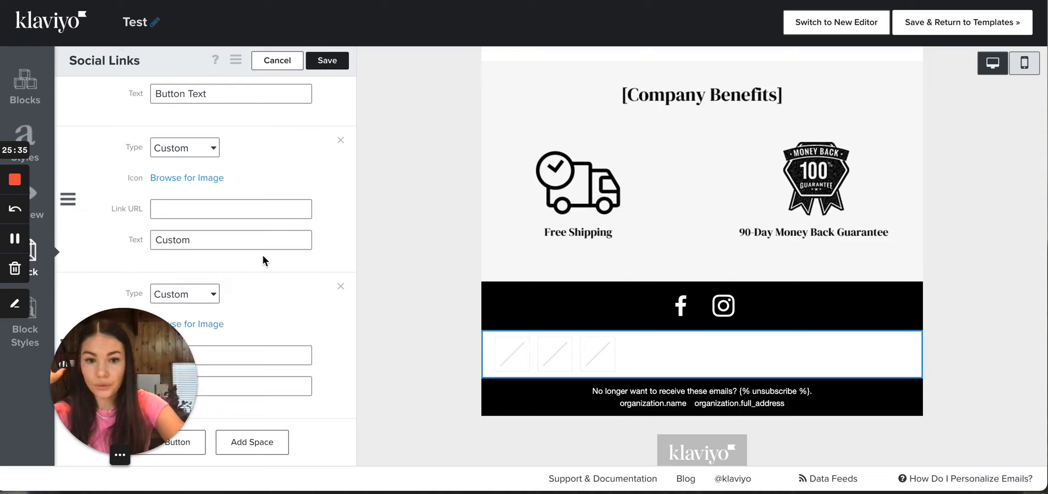
left_click(321, 165)
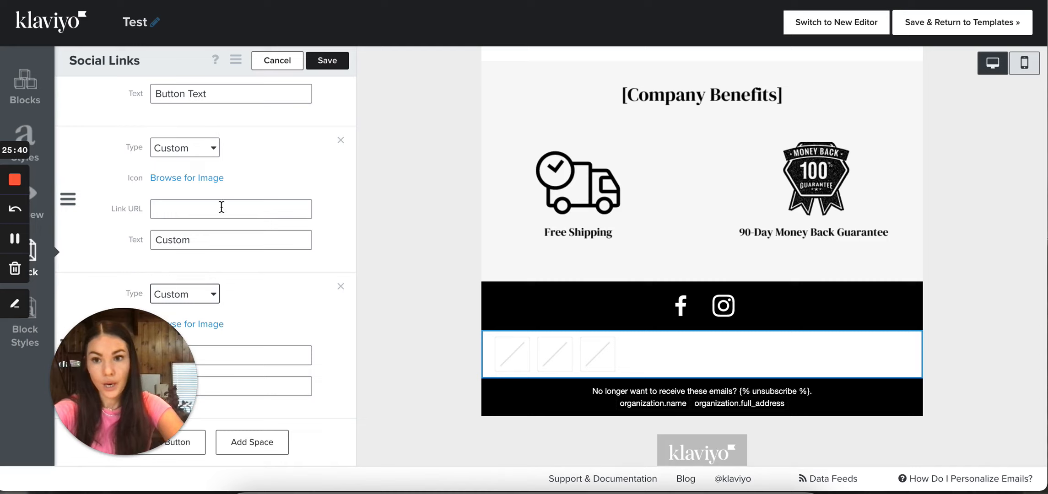
scroll(226, 409, "up", 2)
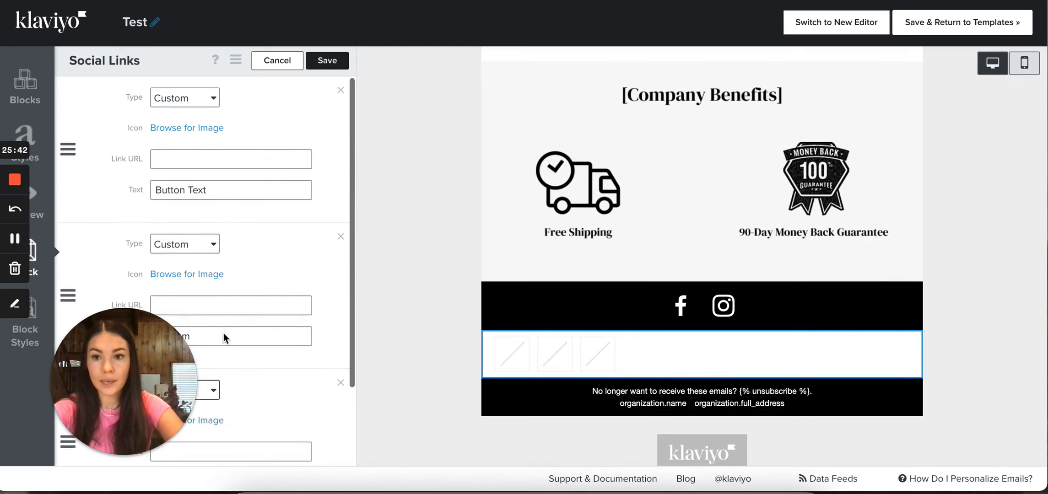
scroll(225, 371, "down", 2)
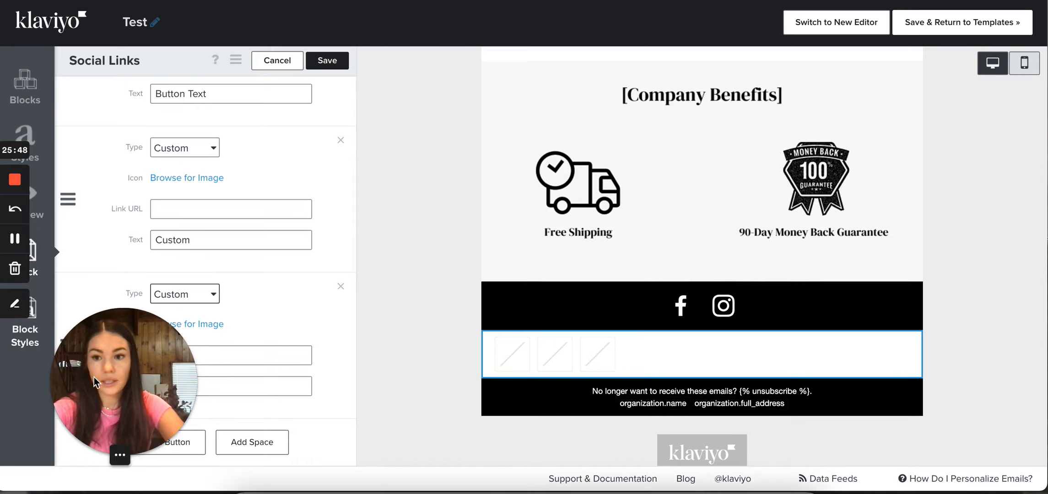
Open the block style settings of the new social links block
left_click_drag(121, 379, 146, 383)
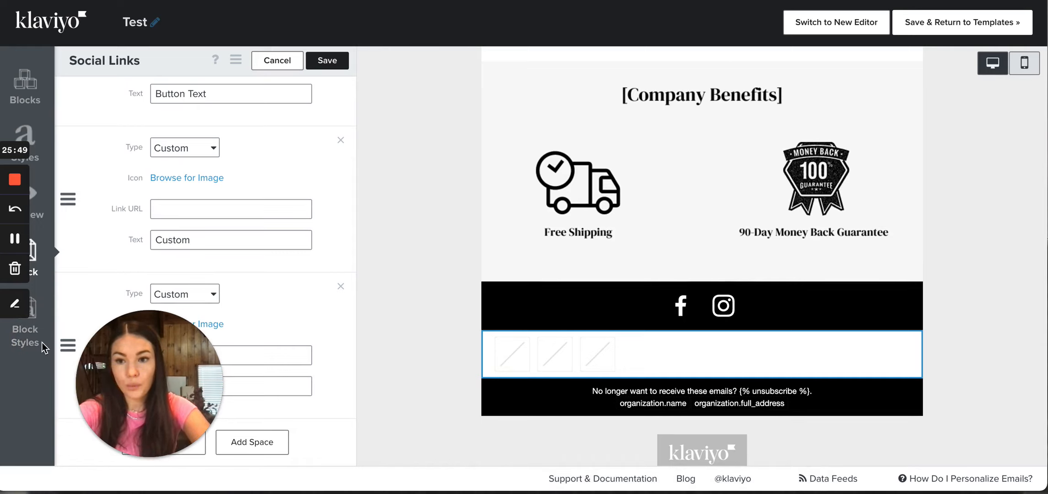
left_click(27, 344)
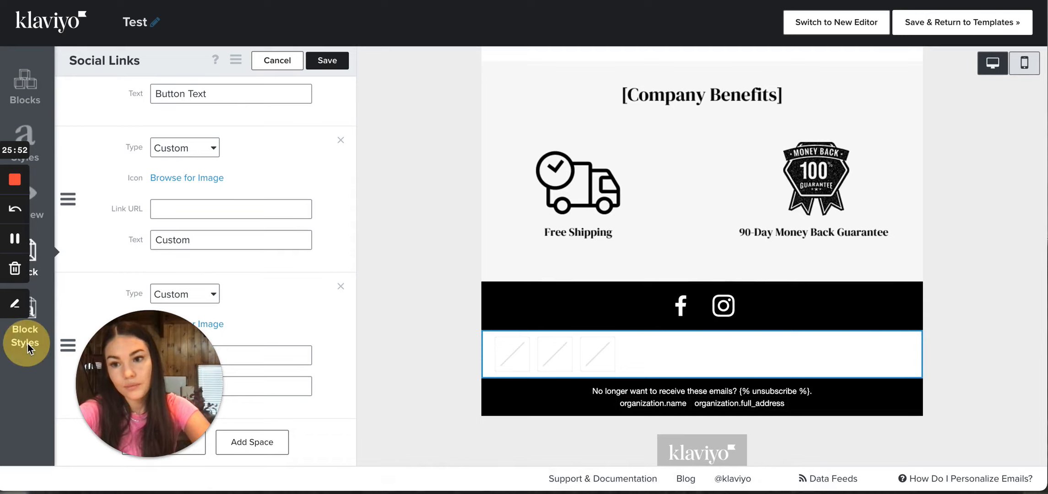
left_click(26, 335)
left_click(20, 327)
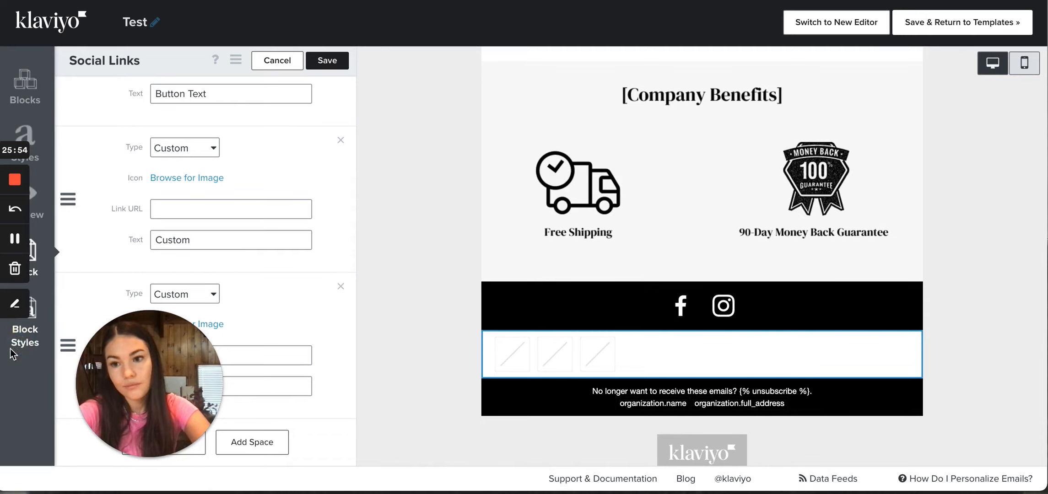
left_click(10, 348)
left_click(27, 344)
left_click(41, 303)
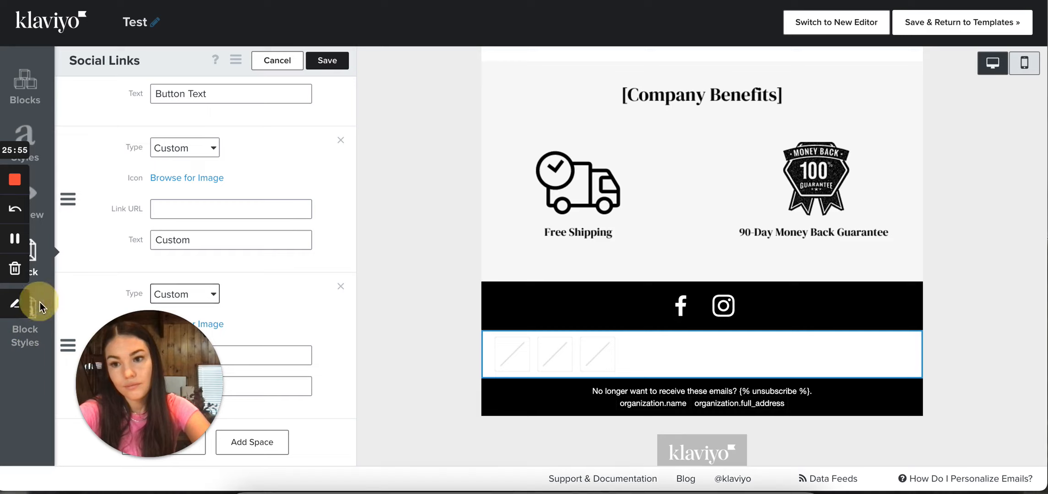
left_click(34, 307)
left_click(34, 311)
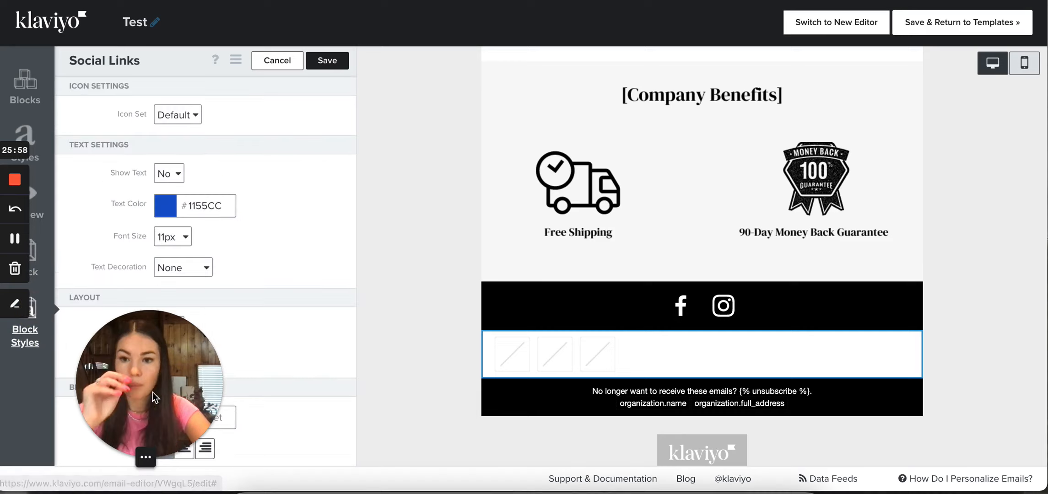
Try the Inverse and White icon sets on the new social links block and return it to Default
left_click_drag(100, 393, 88, 393)
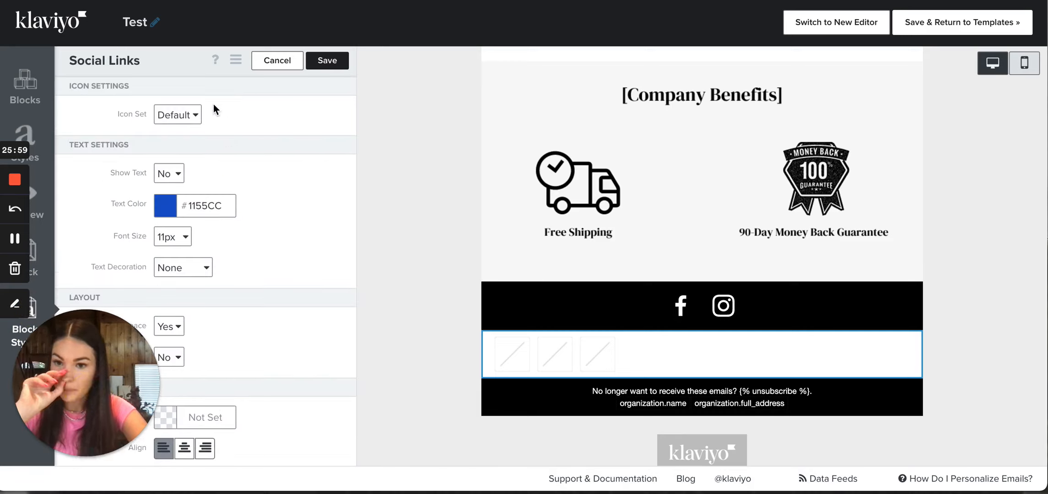
left_click(192, 109)
left_click(183, 132)
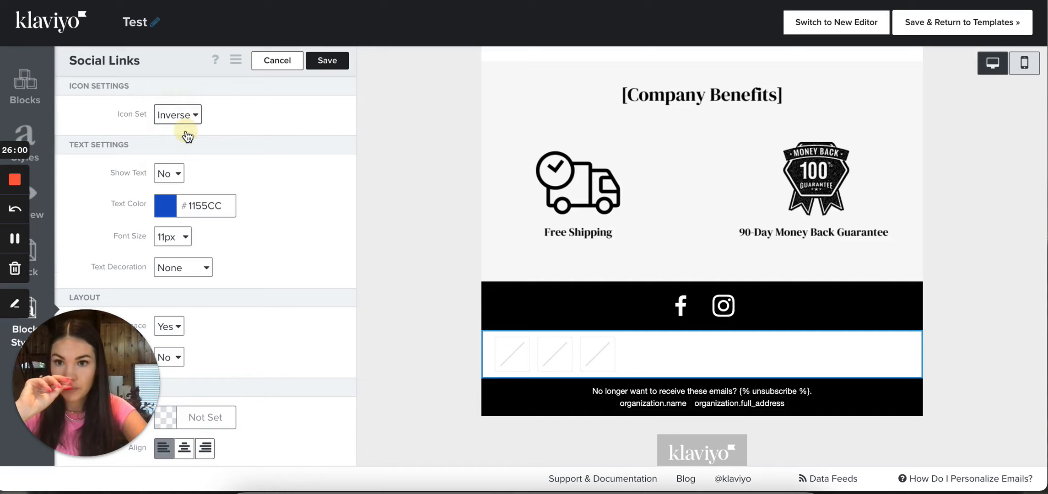
left_click(184, 116)
left_click(183, 131)
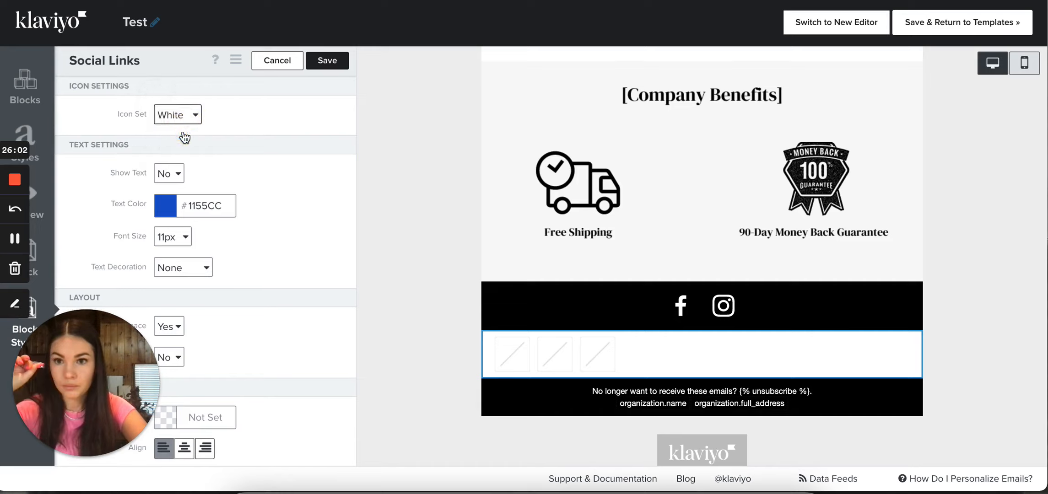
left_click(185, 115)
left_click(182, 81)
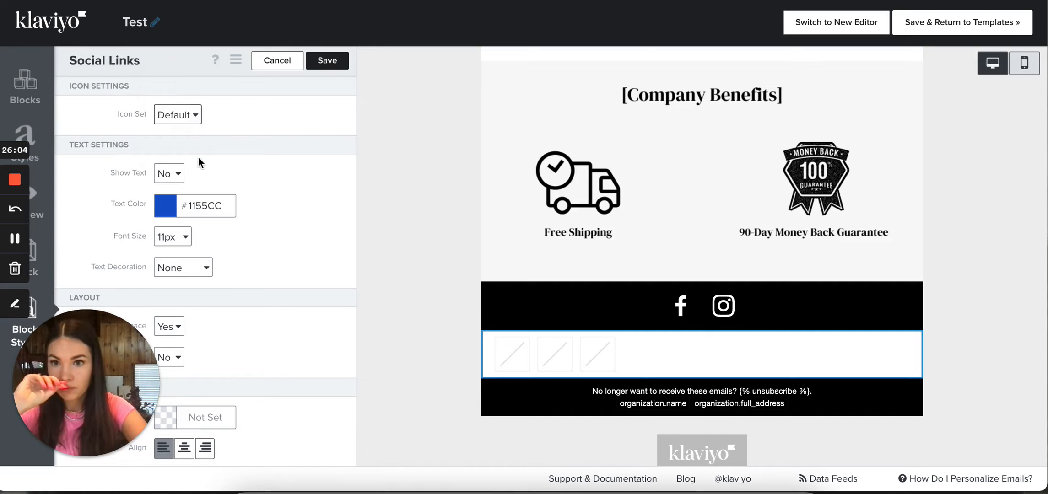
Look over the text color, auto-space and background options of the social links block without changing them
scroll(164, 178, "down", 3)
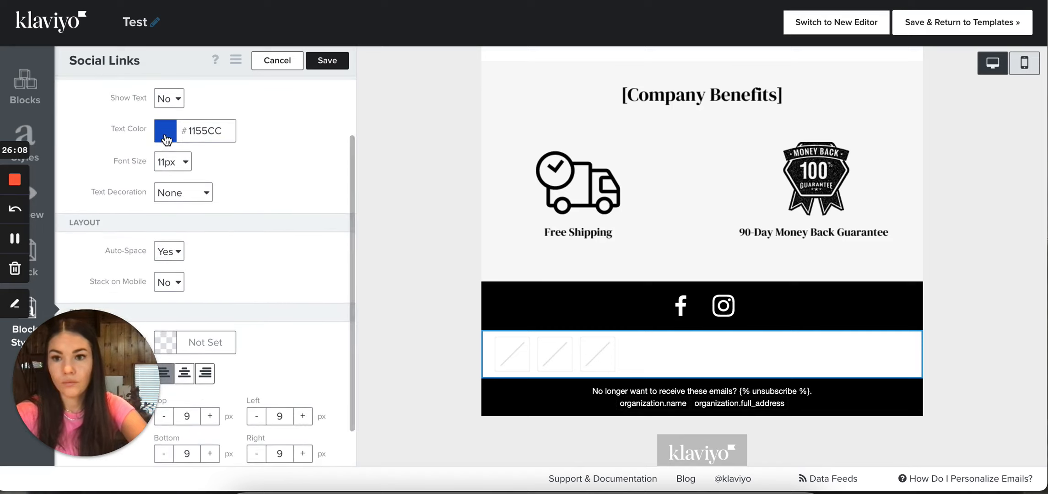
left_click(165, 137)
left_click(165, 138)
left_click(338, 203)
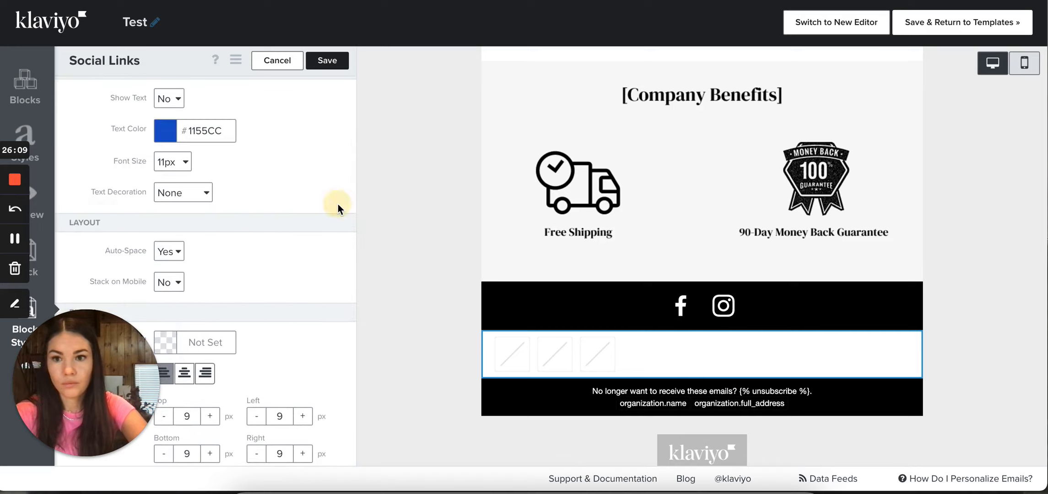
scroll(206, 179, "down", 2)
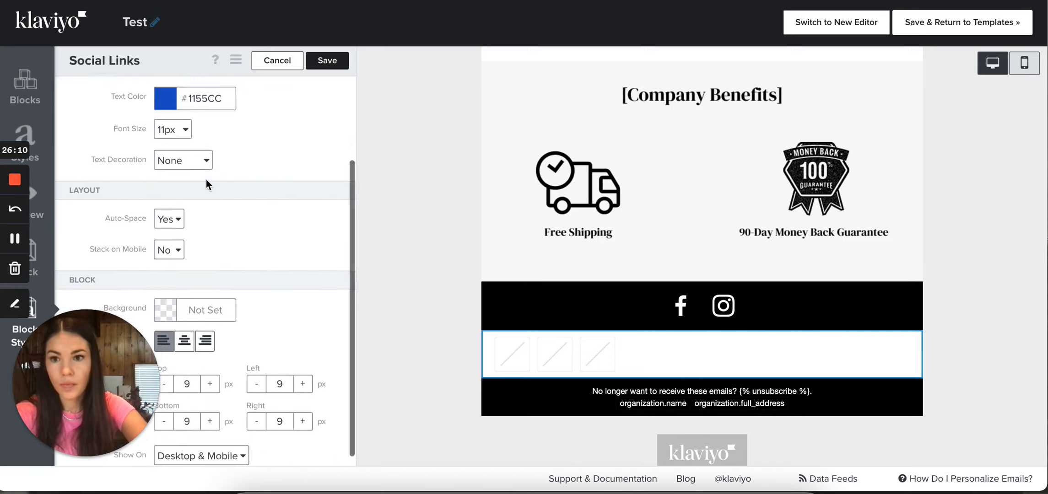
left_click(171, 210)
left_click(171, 211)
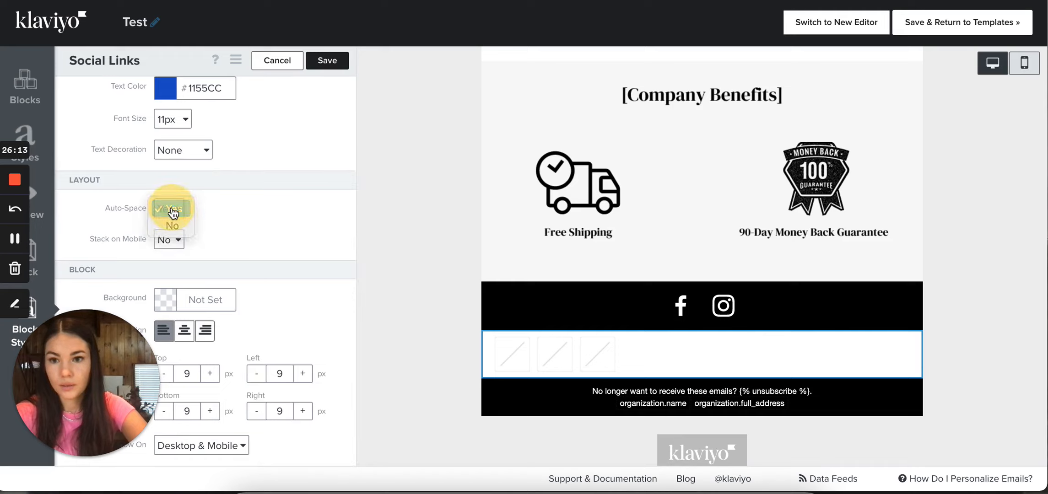
left_click(169, 300)
left_click(254, 234)
scroll(219, 132, "up", 5)
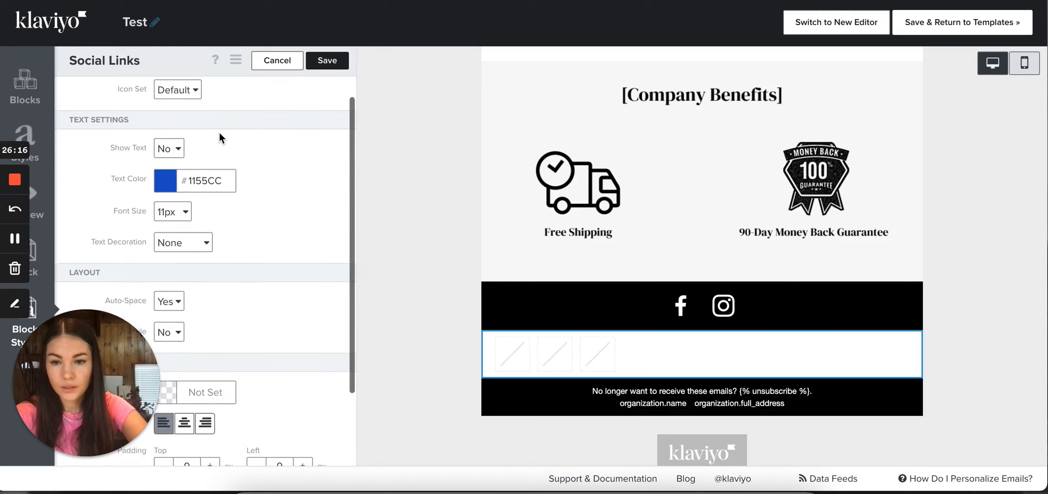
scroll(240, 269, "down", 5)
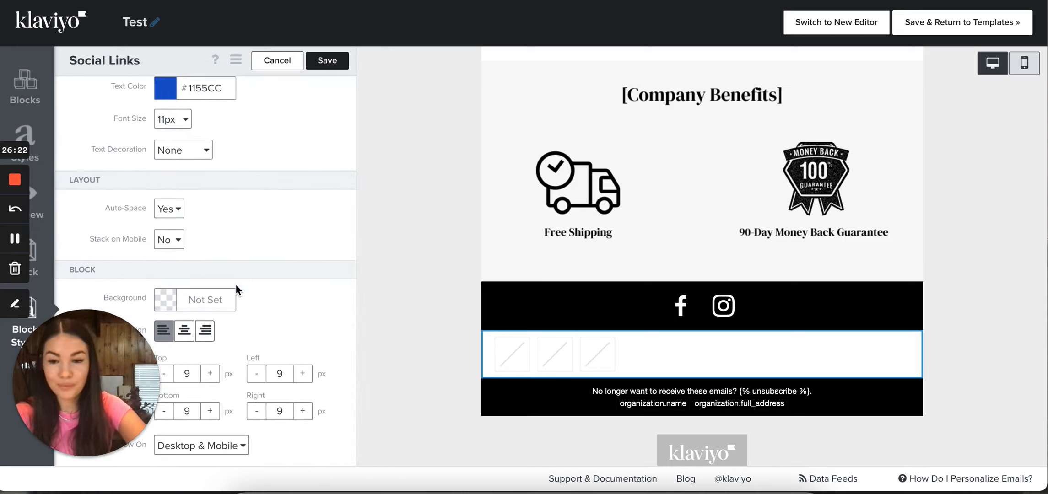
Set the social links block's background to black (#000000) and check the Auto-Space options, keeping Yes
left_click(166, 302)
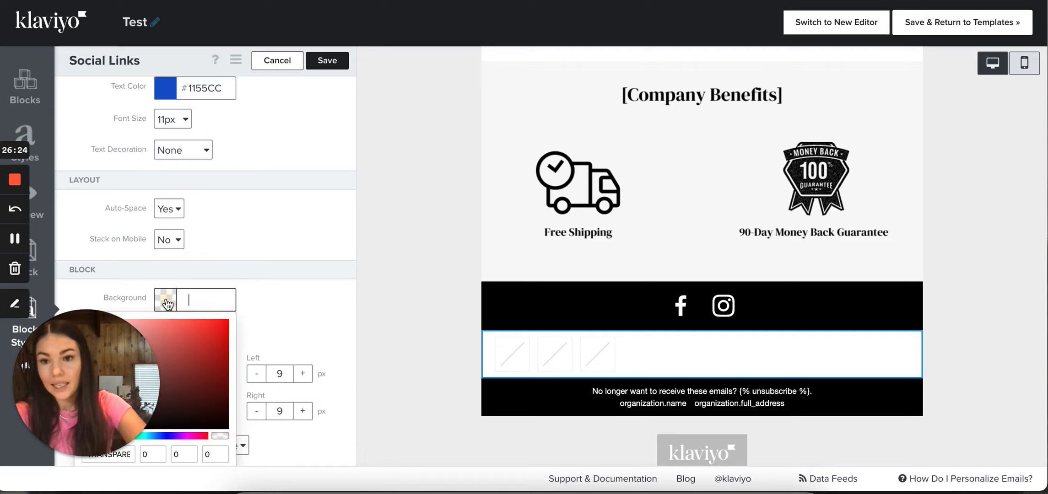
scroll(196, 397, "down", 2)
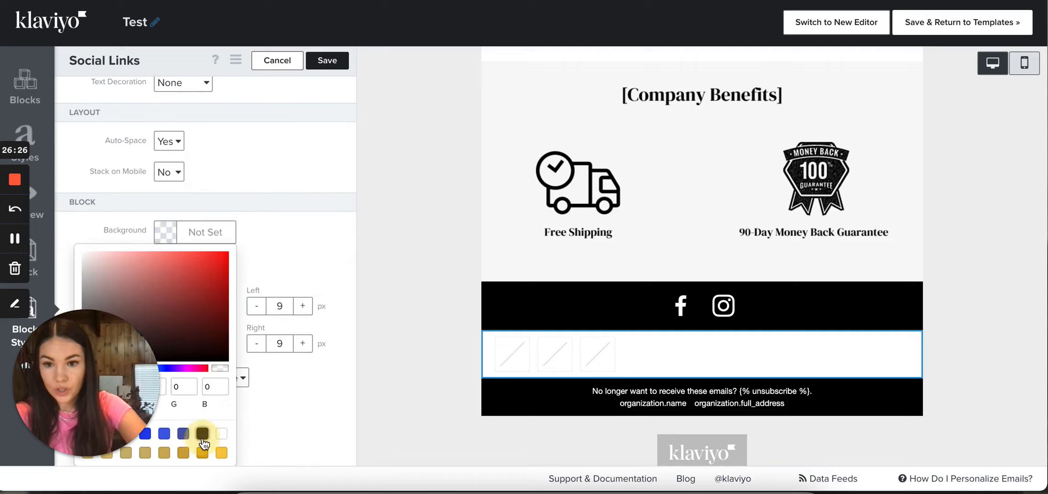
left_click(202, 433)
left_click(244, 222)
scroll(253, 178, "up", 2)
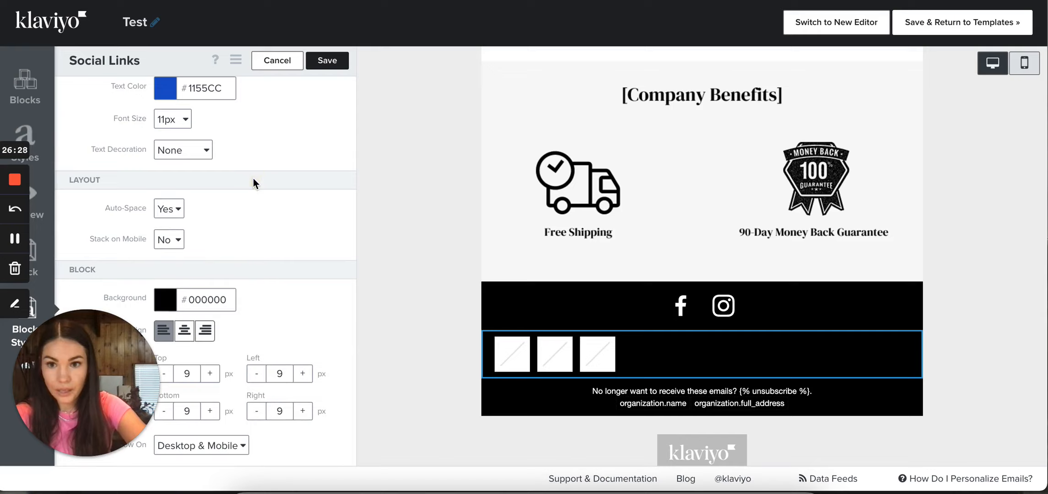
left_click(168, 218)
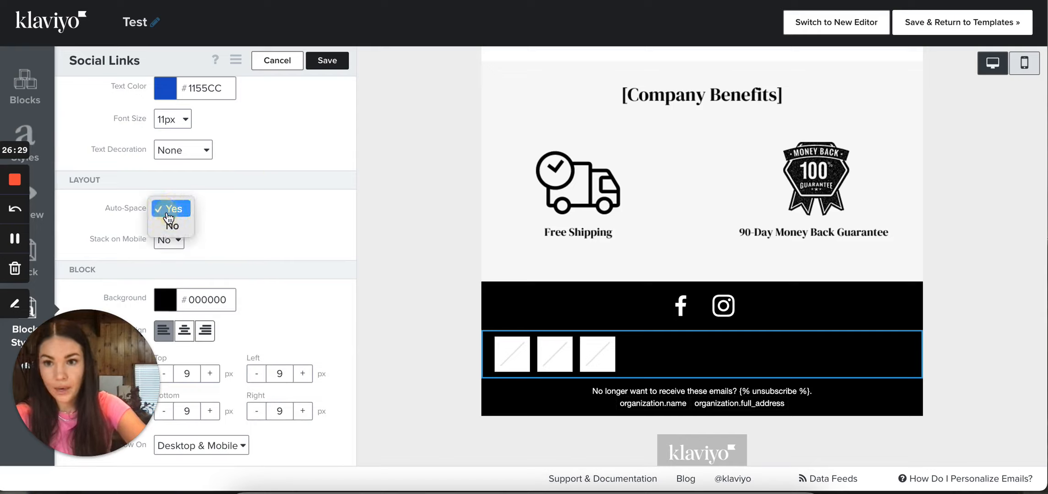
left_click(169, 209)
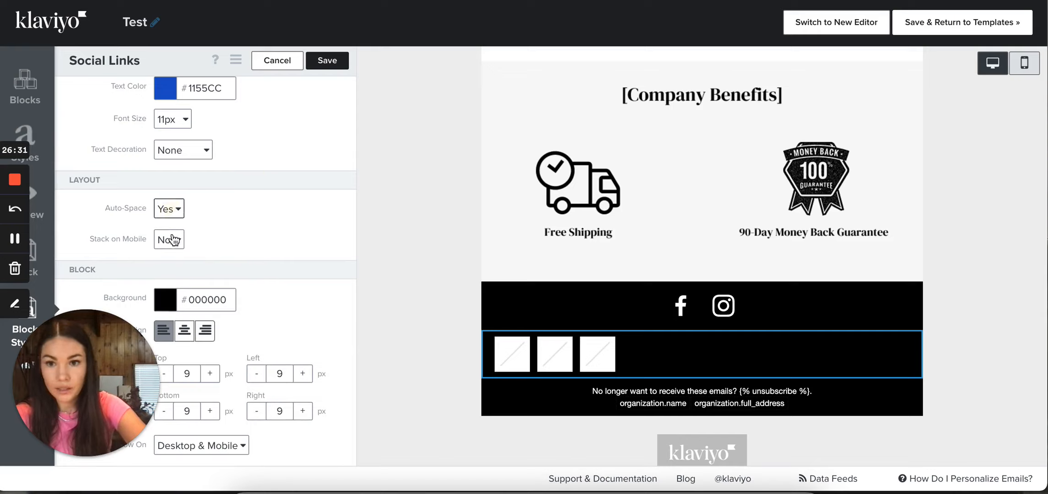
Switch to the mobile version, try Stack on Mobile set to Yes, and return it to No
left_click(1024, 63)
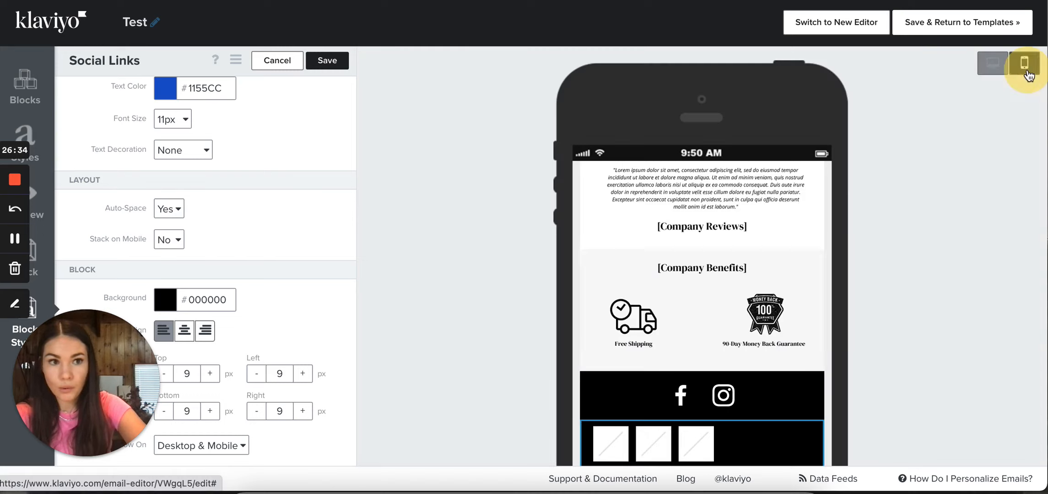
scroll(681, 409, "down", 3)
left_click(173, 239)
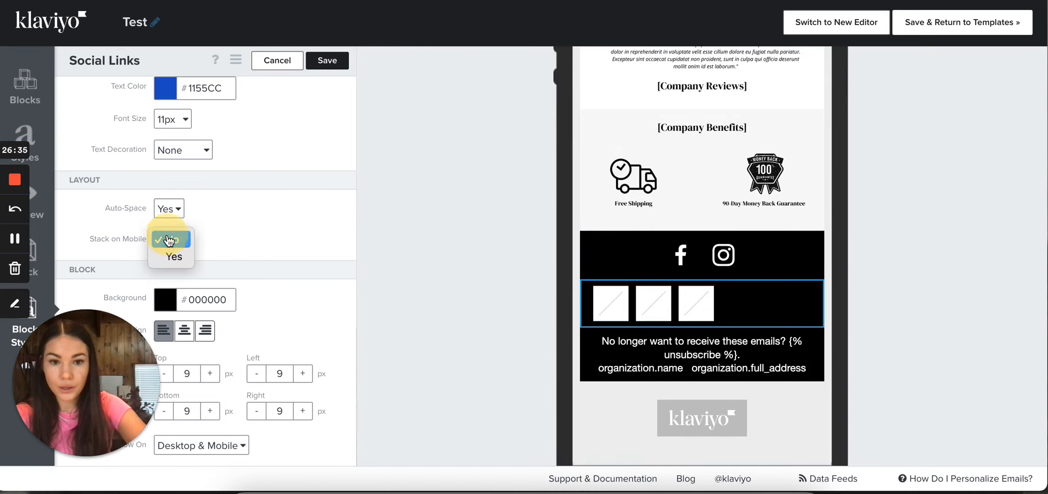
left_click(174, 255)
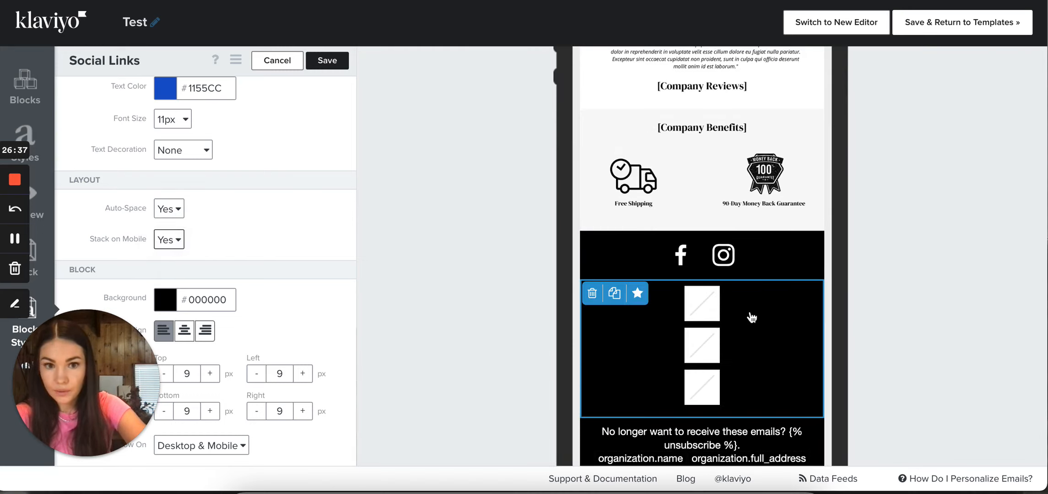
left_click(169, 239)
left_click(173, 222)
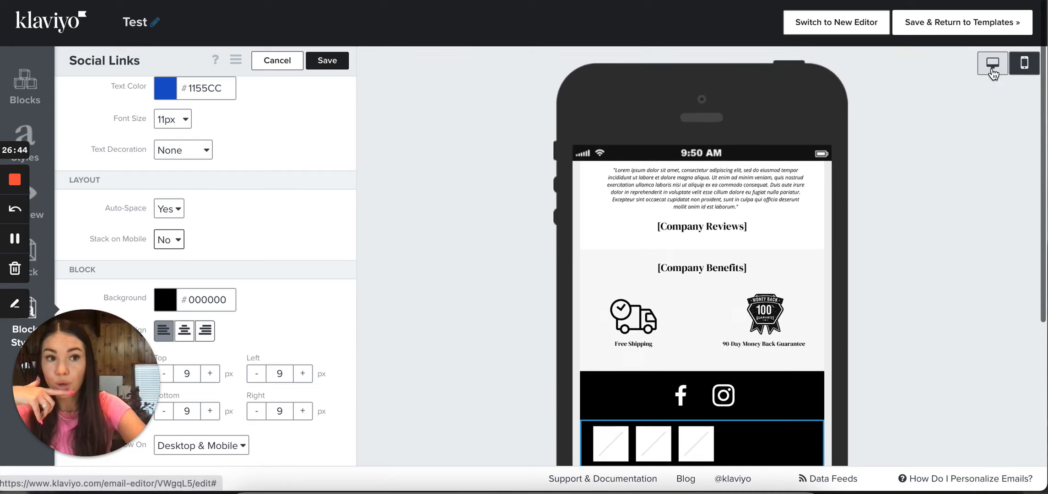
Return to the desktop version and center the three icons in the social links block
left_click(992, 63)
scroll(490, 293, "down", 4)
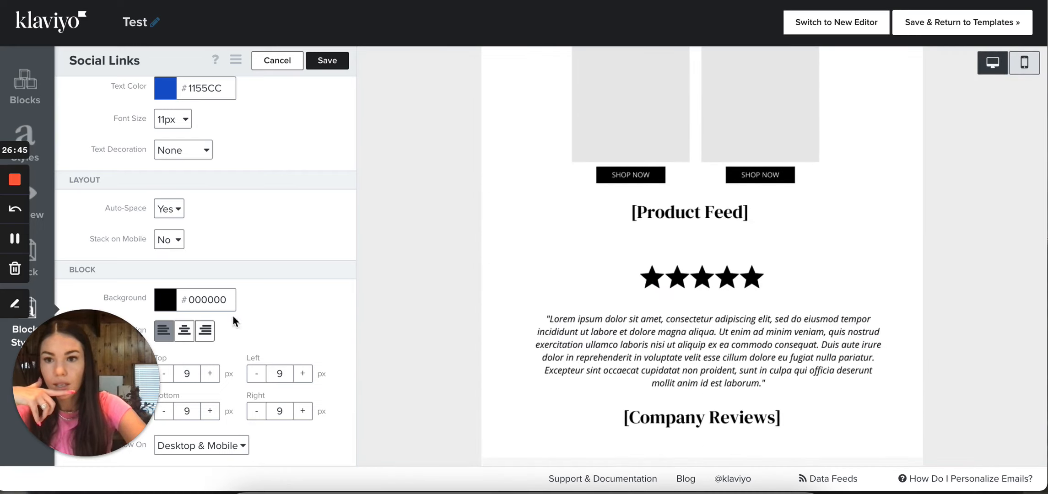
left_click(164, 334)
scroll(494, 340, "down", 10)
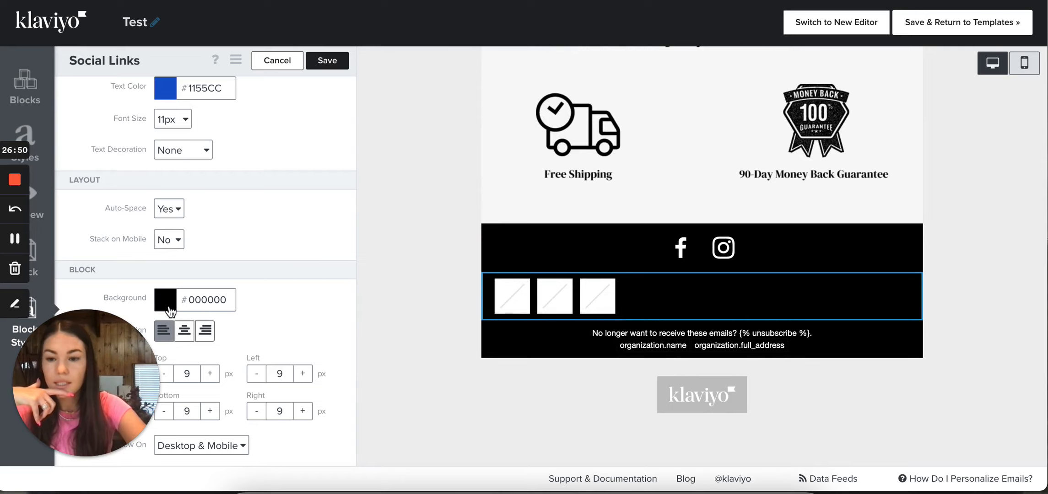
left_click(185, 332)
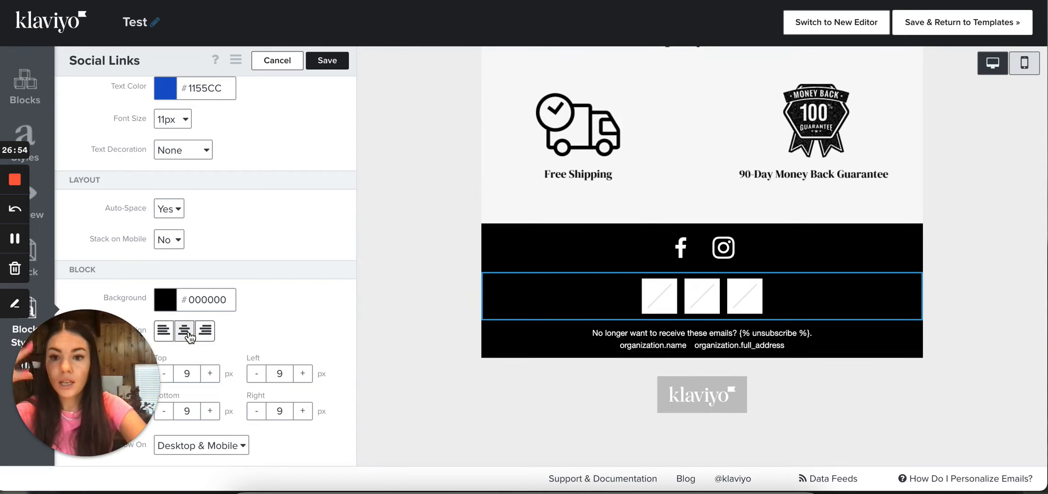
scroll(188, 333, "up", 5)
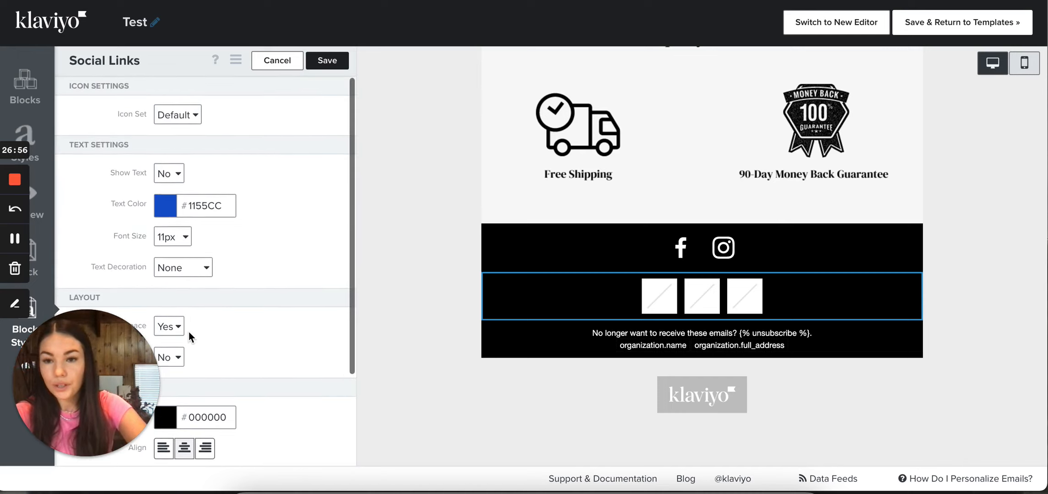
scroll(188, 332, "down", 5)
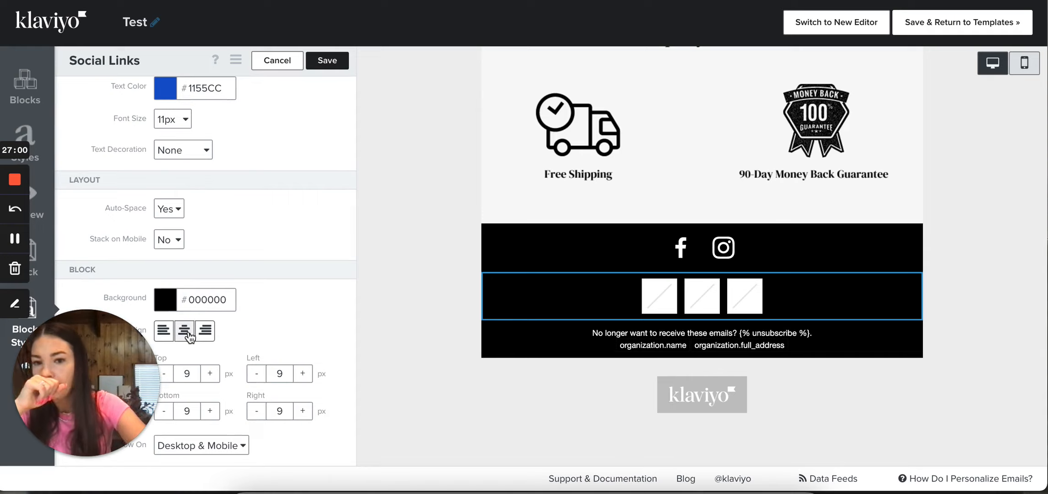
Try the social links block with Auto-Space set to No and turn it back to Yes
left_click(178, 210)
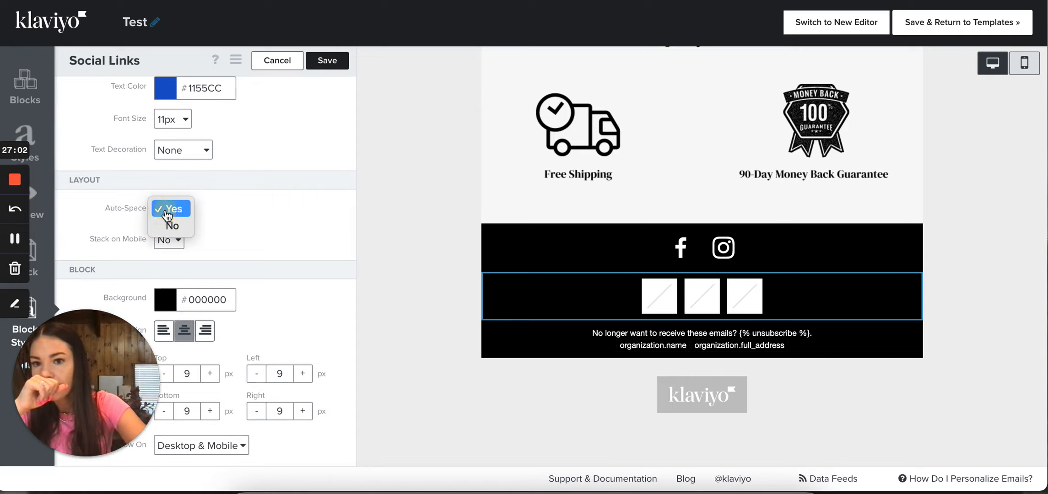
left_click(168, 224)
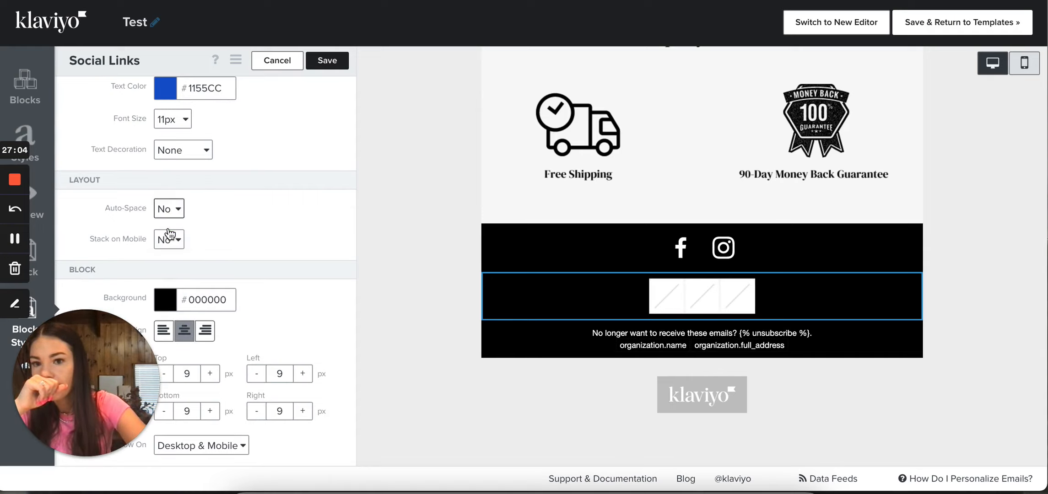
left_click(170, 209)
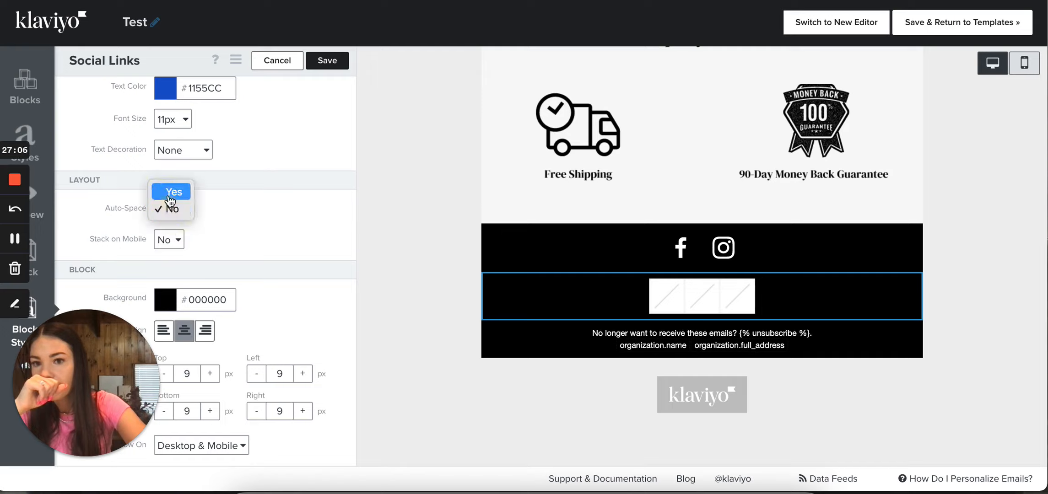
left_click(172, 192)
Set the social links text's font size to 16px and look over the other text settings
scroll(230, 101, "up", 5)
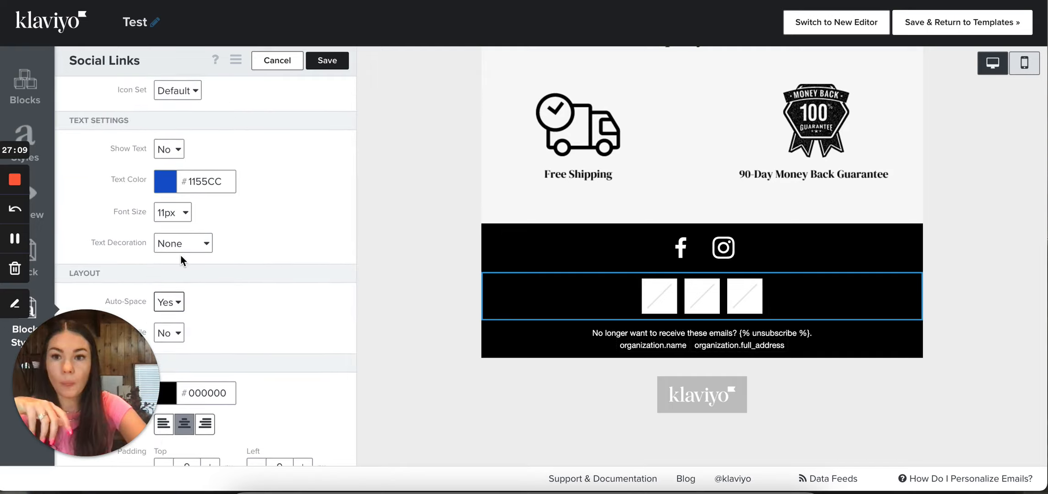
left_click(173, 213)
left_click(177, 281)
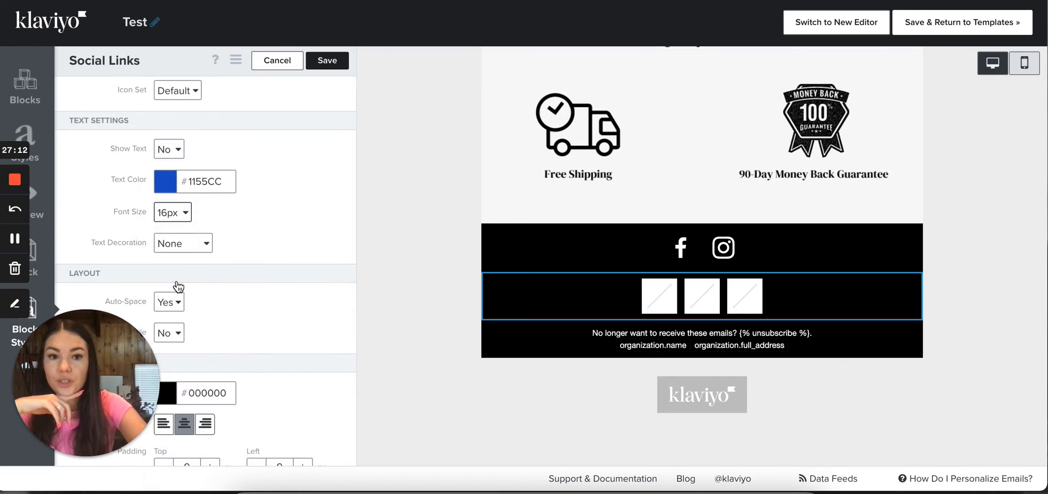
scroll(174, 166, "up", 1)
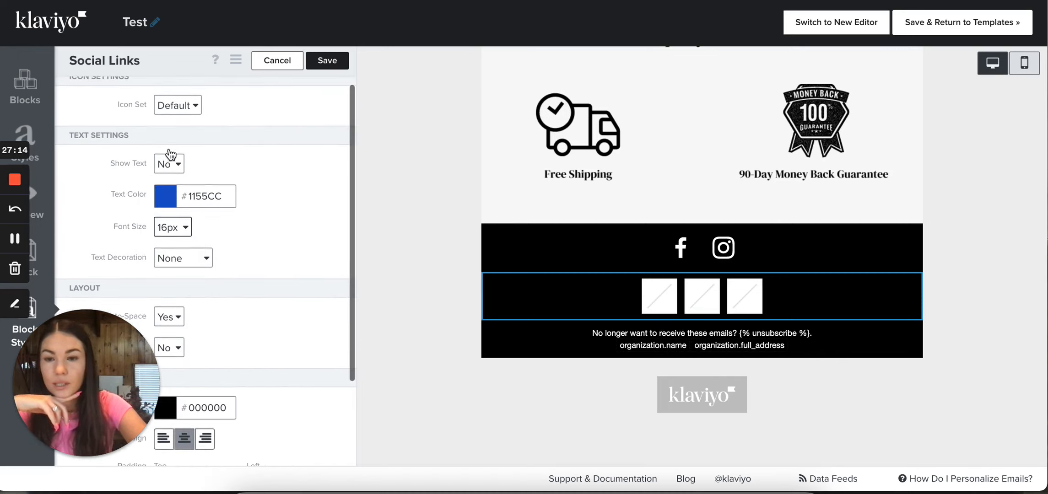
scroll(192, 215, "down", 3)
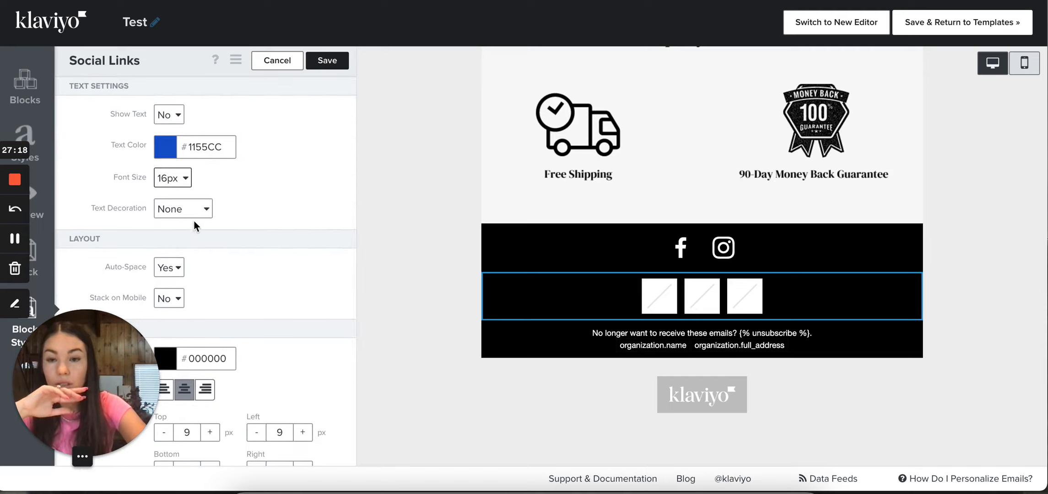
scroll(192, 215, "up", 4)
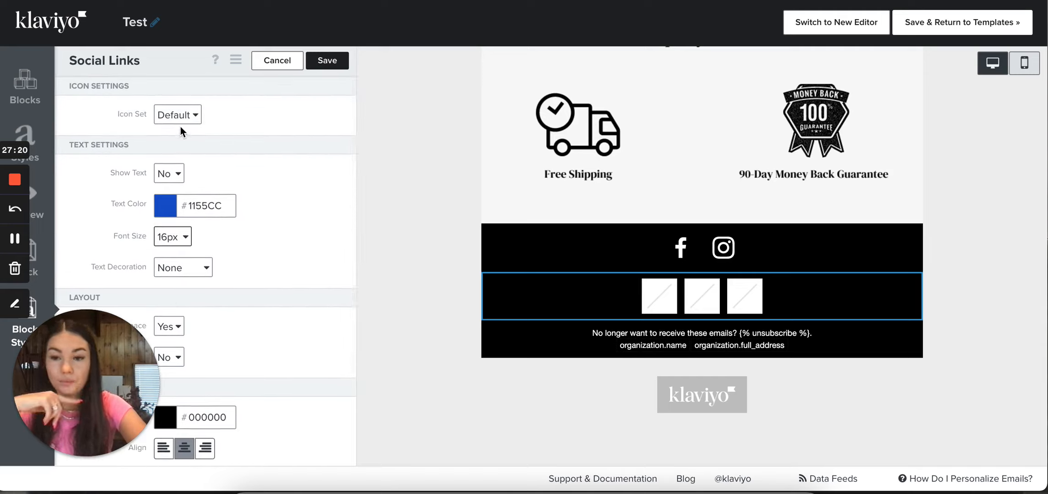
Open the text color picker, close it without choosing a color, and review the remaining block styles
left_click(163, 210)
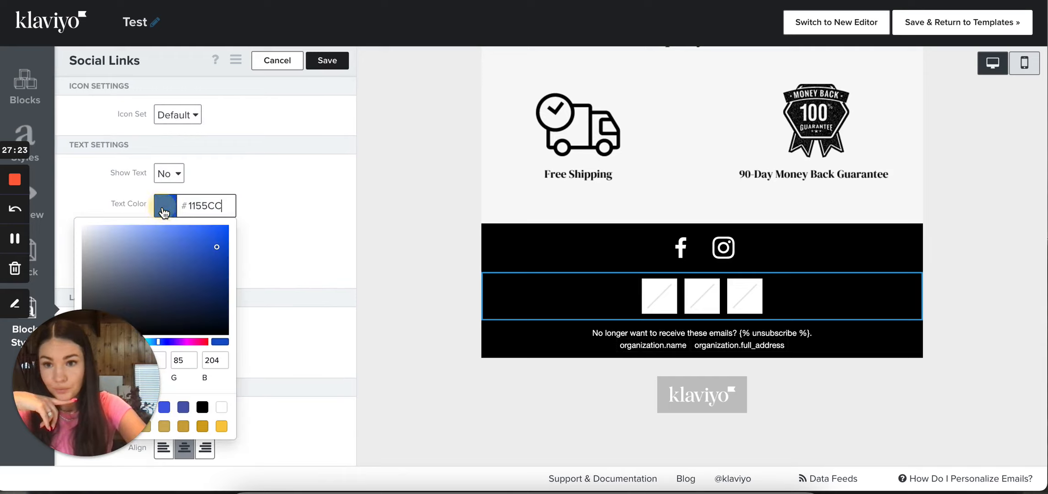
left_click(285, 195)
scroll(286, 200, "down", 4)
left_click_drag(73, 361, 119, 184)
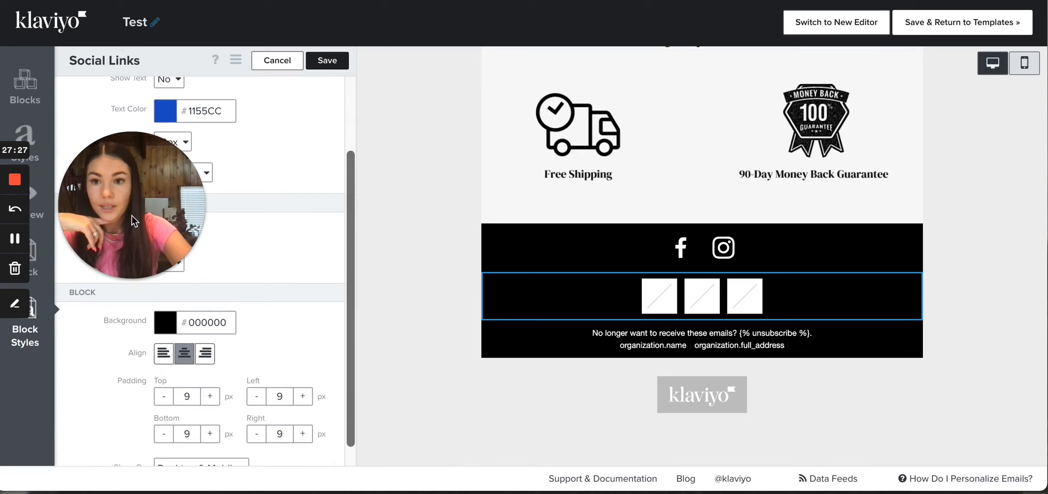
scroll(206, 122, "up", 4)
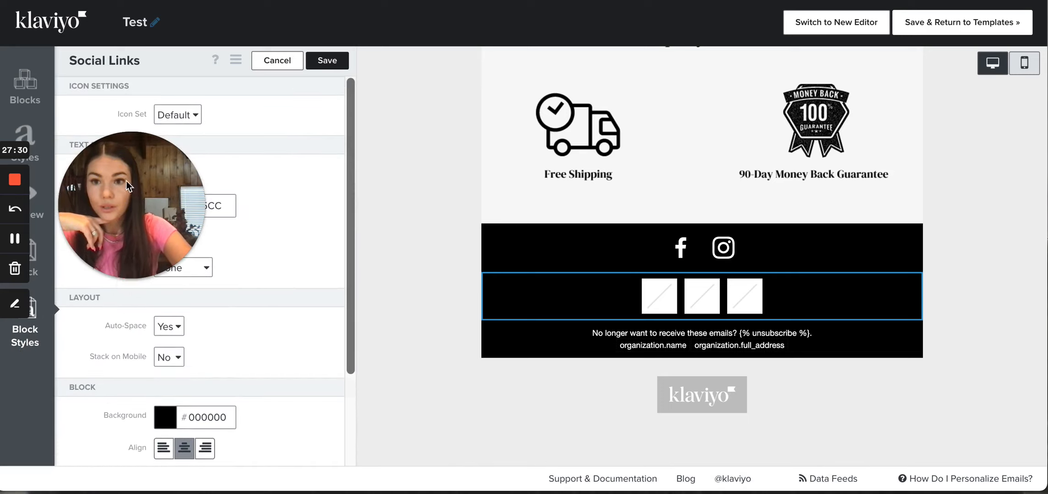
Open the social links block's content settings and review the type, icon, link and text options of its three buttons
left_click_drag(118, 325, 115, 338)
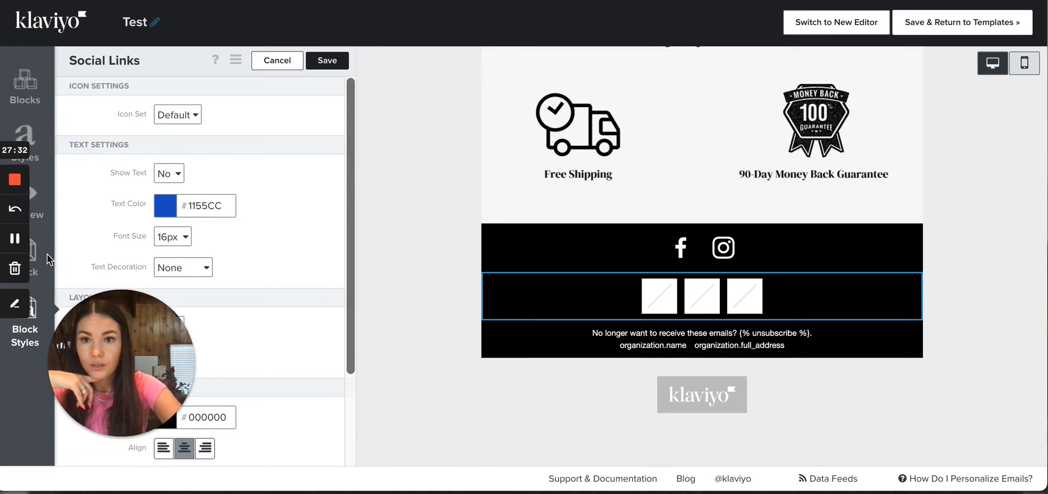
left_click(35, 259)
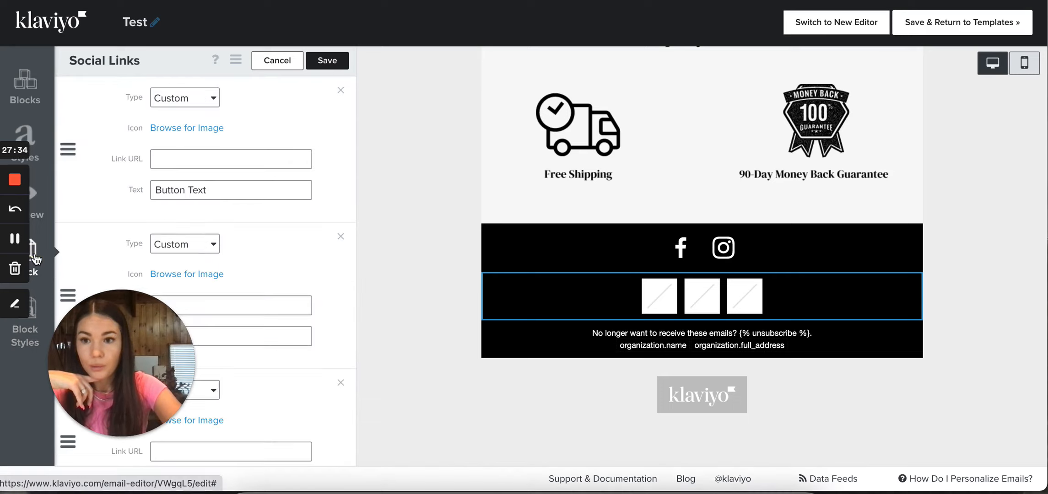
scroll(208, 249, "down", 2)
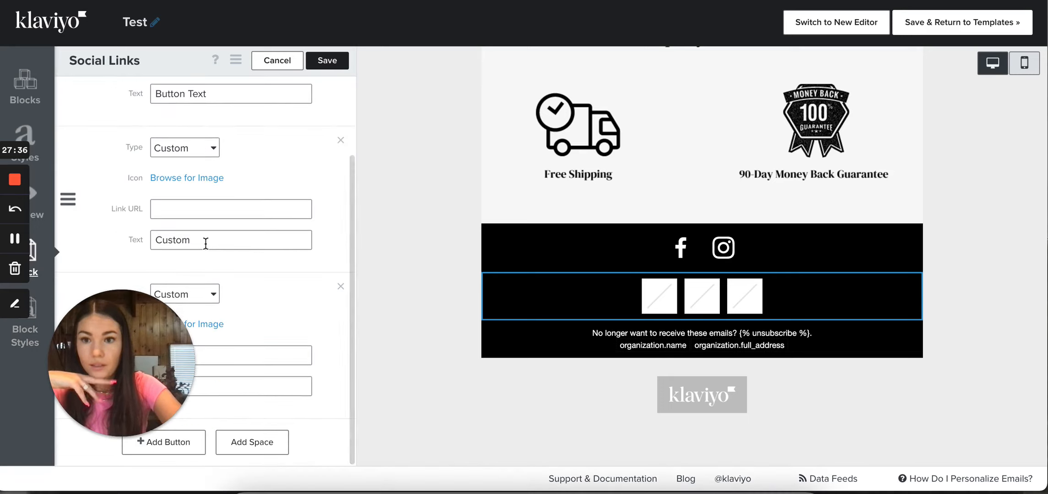
scroll(205, 244, "down", 1)
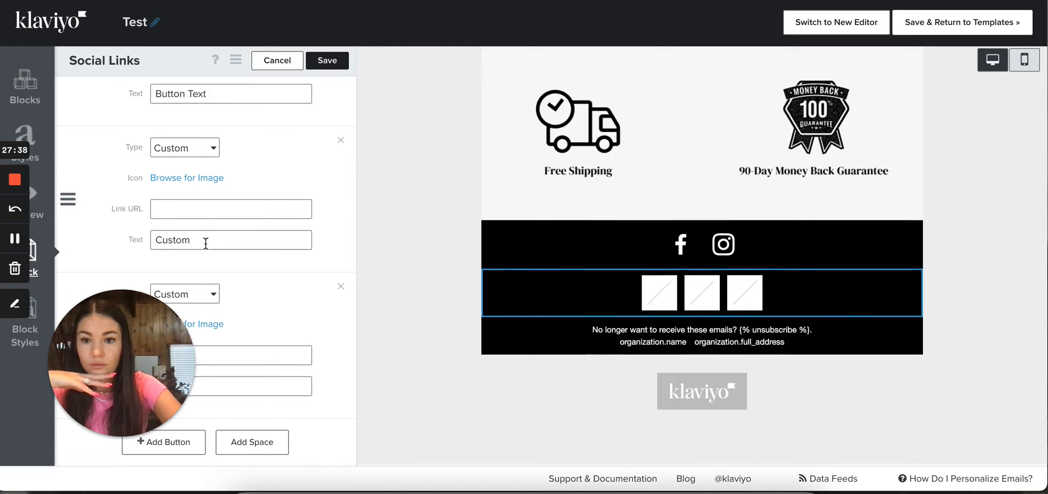
scroll(205, 244, "up", 1)
scroll(206, 244, "down", 1)
Try adding three 10 px spaces at the end of the social links block and remove all three
left_click(252, 442)
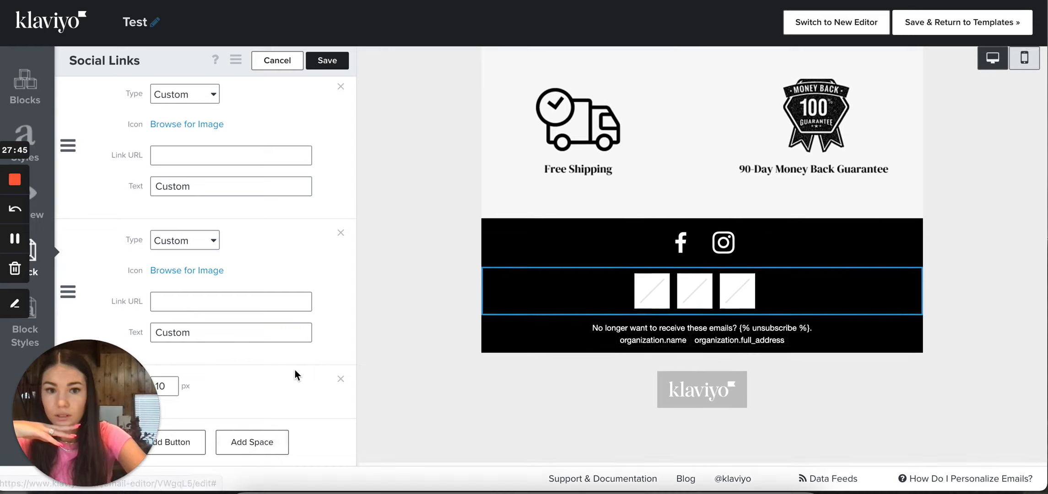
left_click(252, 451)
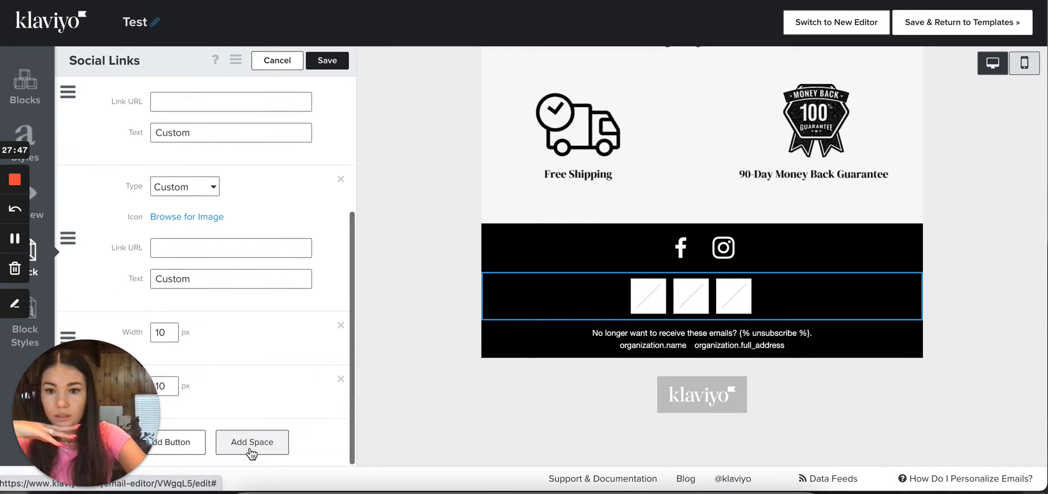
left_click(251, 442)
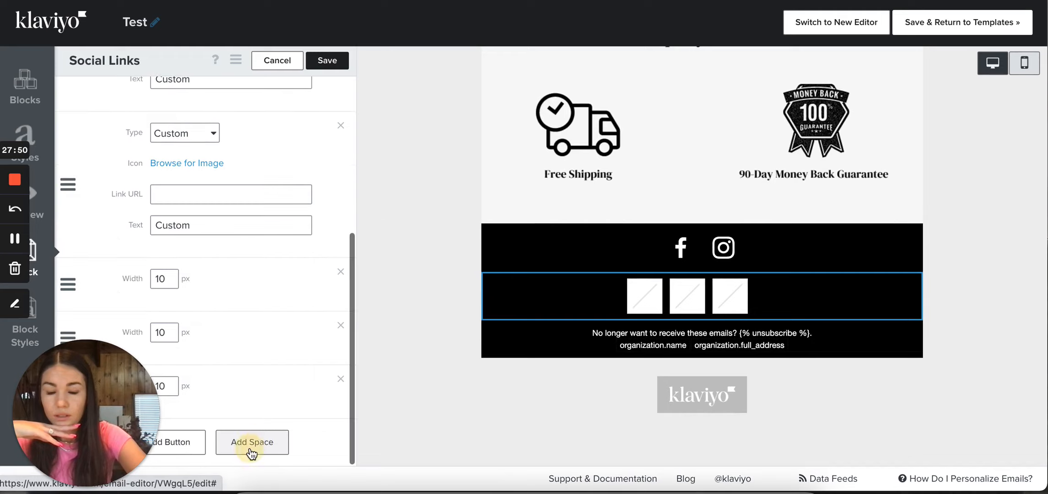
left_click(342, 272)
left_click(340, 325)
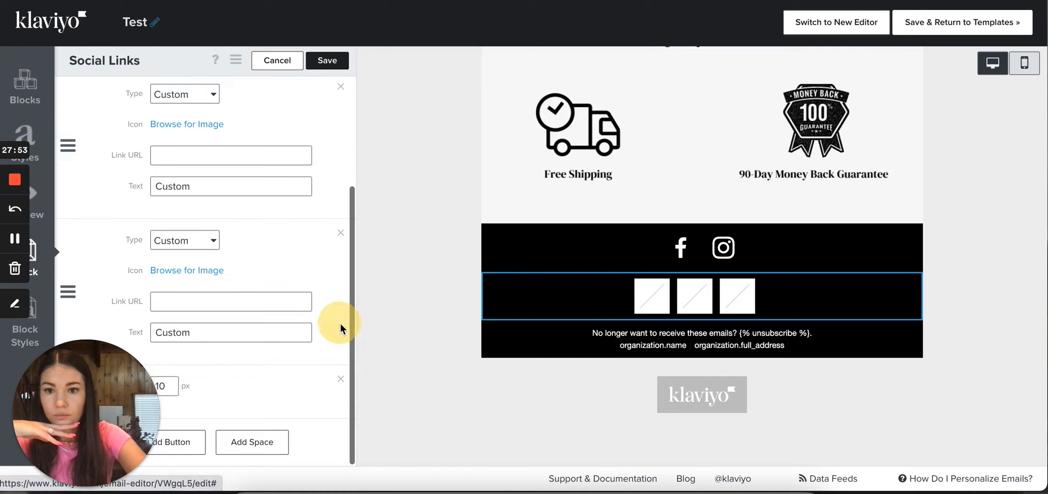
left_click(340, 381)
scroll(281, 307, "up", 2)
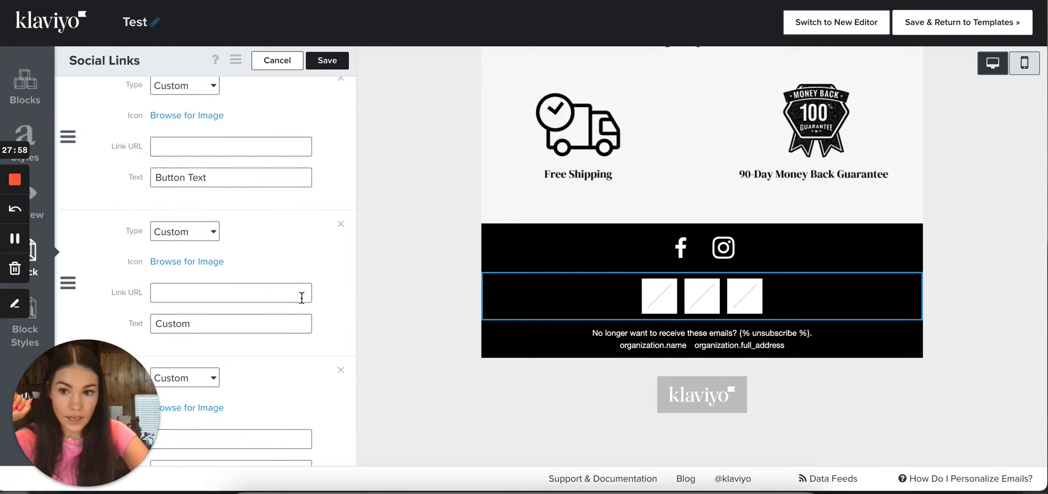
Add a 10 px space to the social links block and move it between the second and third icons
scroll(307, 300, "down", 1)
scroll(293, 298, "down", 2)
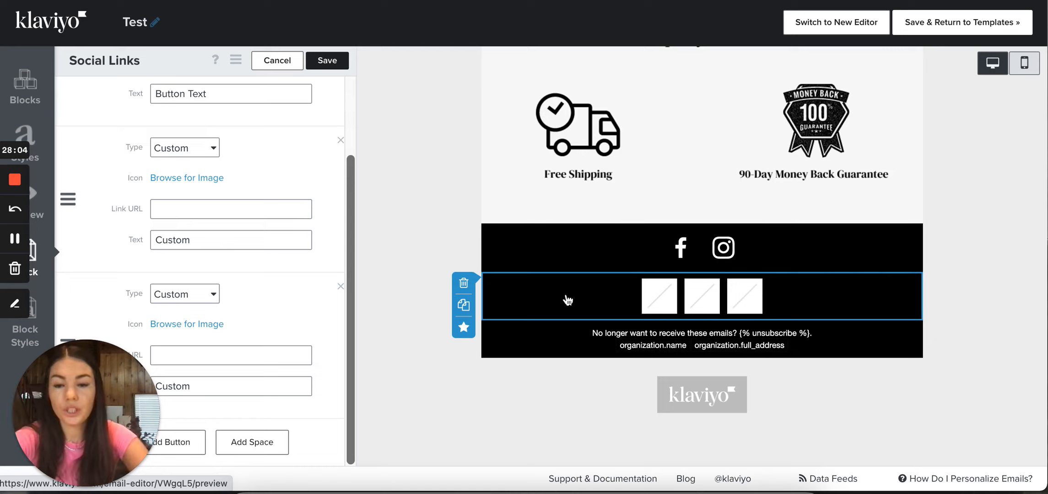
left_click(276, 440)
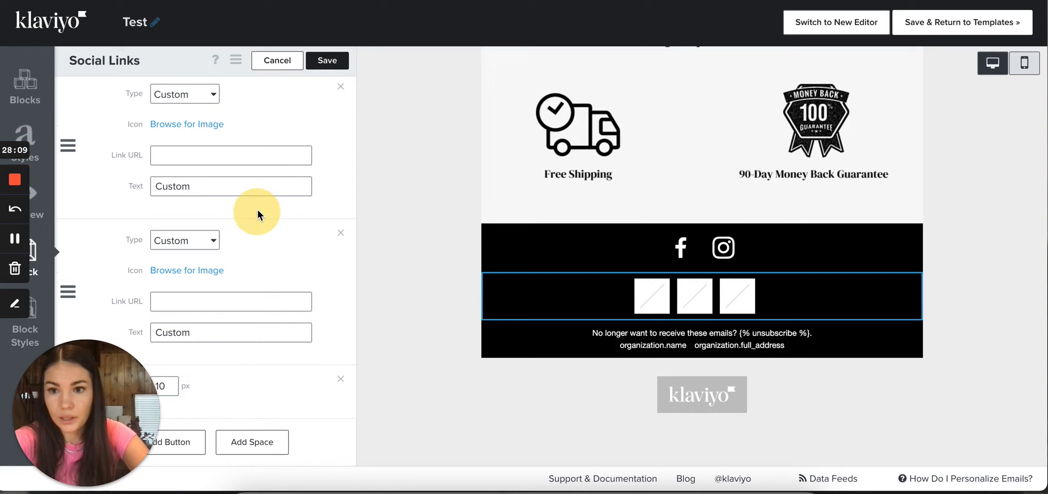
left_click_drag(86, 402, 361, 407)
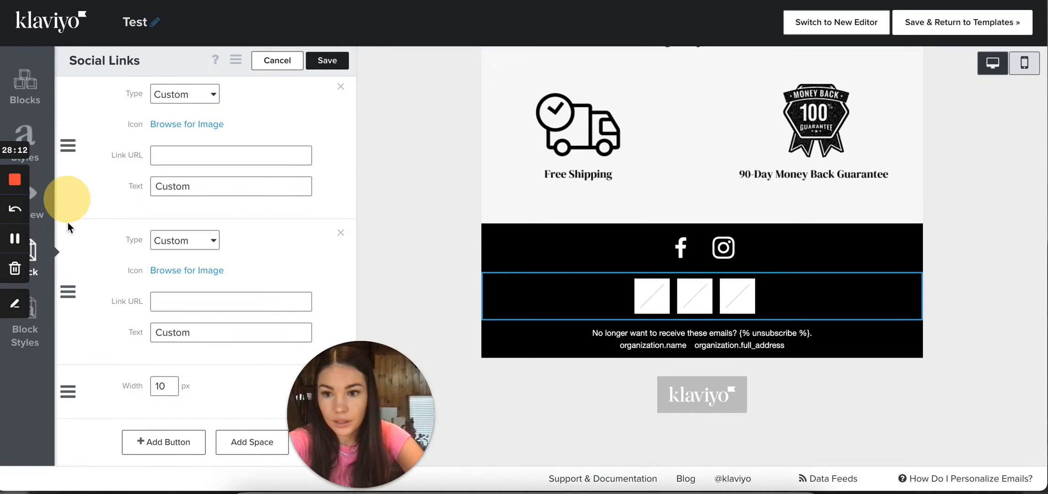
left_click_drag(72, 396, 89, 261)
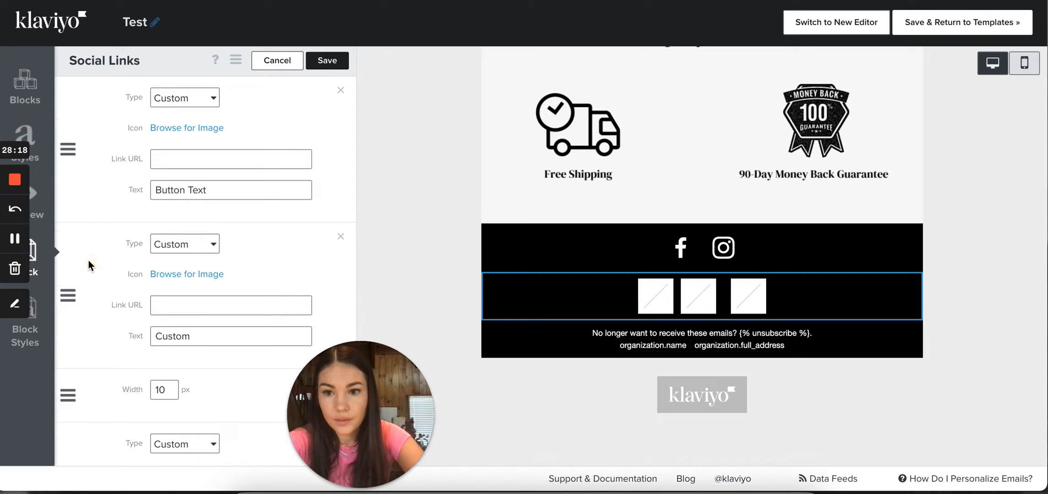
Add another 10 px space at the end and move the existing middle space between the first and second icons
scroll(201, 397, "down", 3)
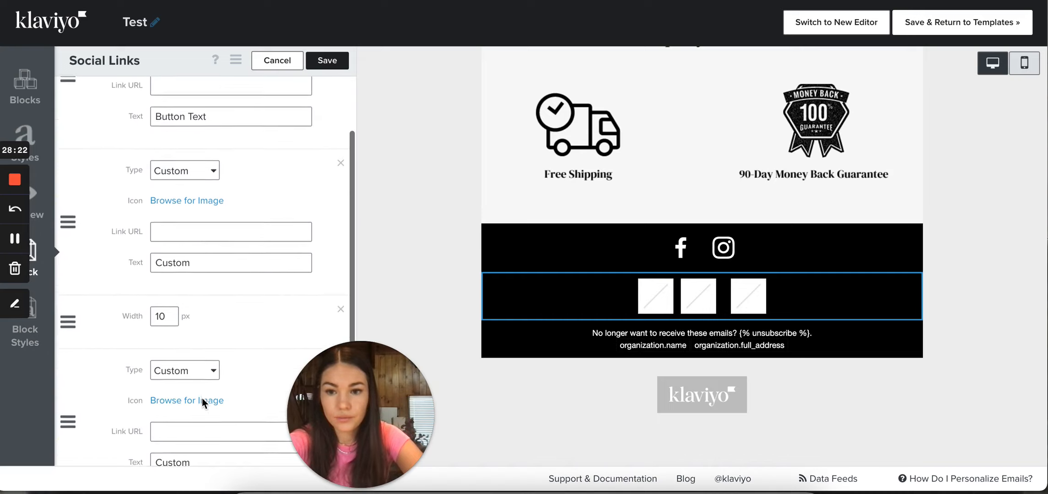
left_click(241, 444)
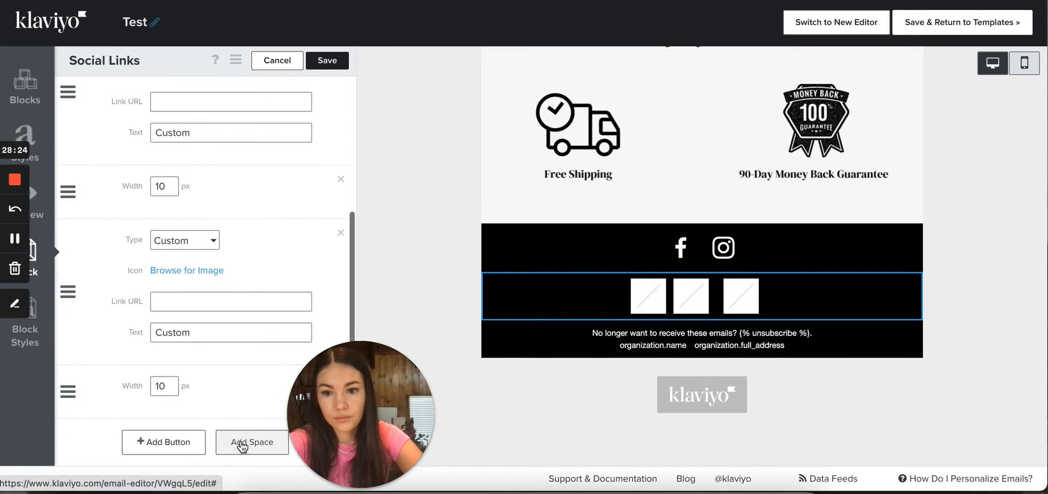
scroll(203, 263, "up", 5)
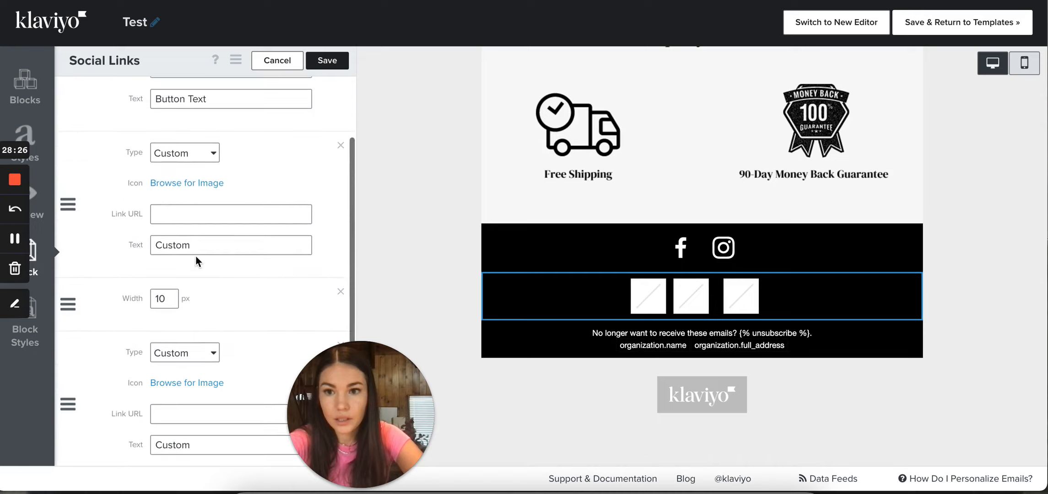
left_click_drag(70, 345, 79, 175)
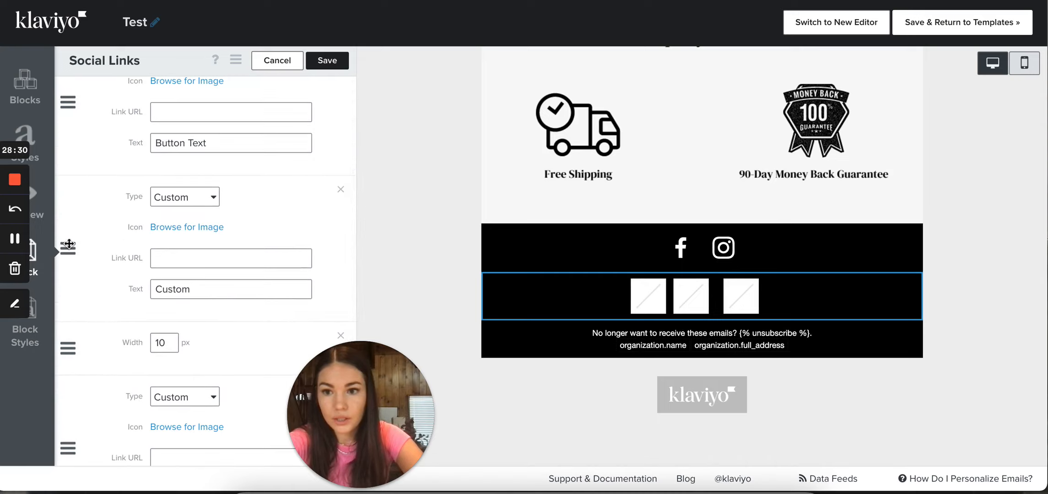
left_click_drag(68, 348, 78, 177)
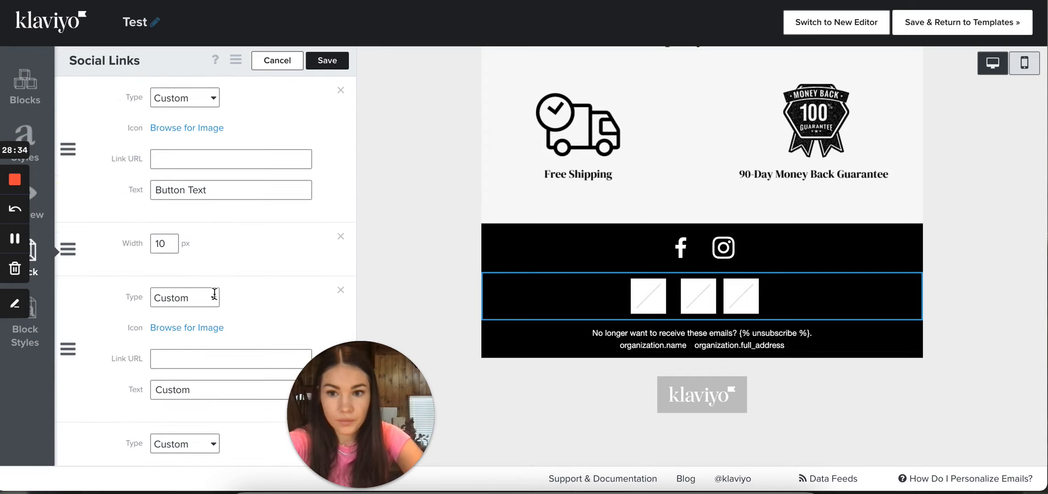
Add one more 10 px space and move one of the trailing spaces between the second and third icons
scroll(217, 299, "down", 3)
scroll(217, 296, "down", 3)
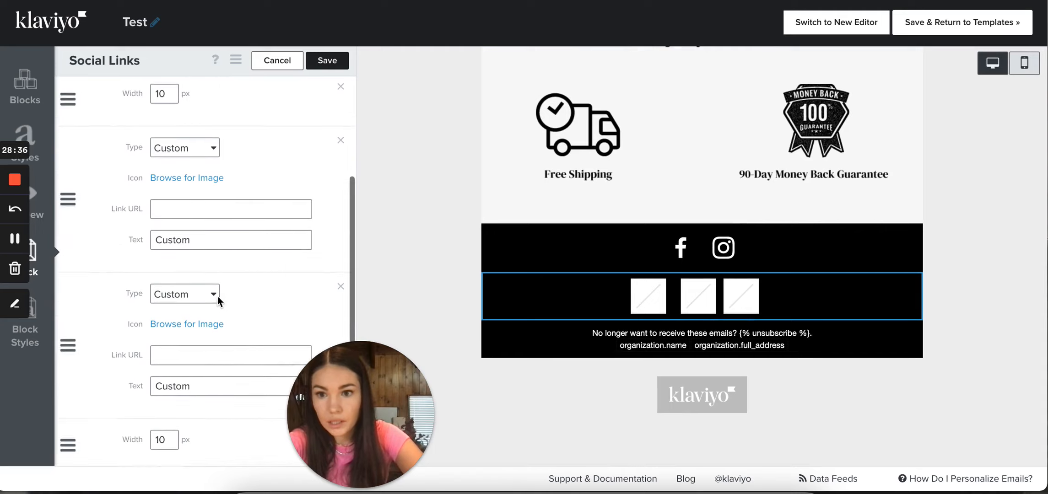
left_click(246, 442)
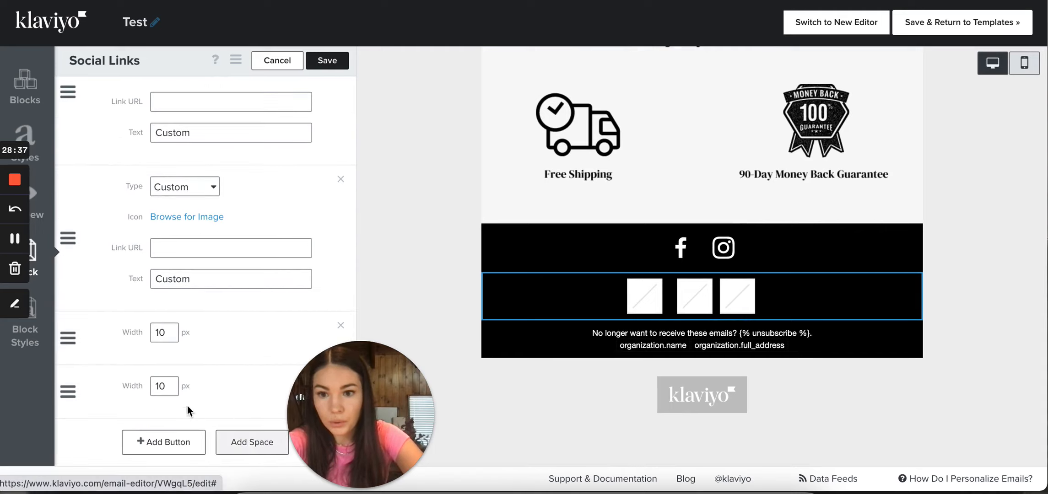
scroll(137, 366, "up", 1)
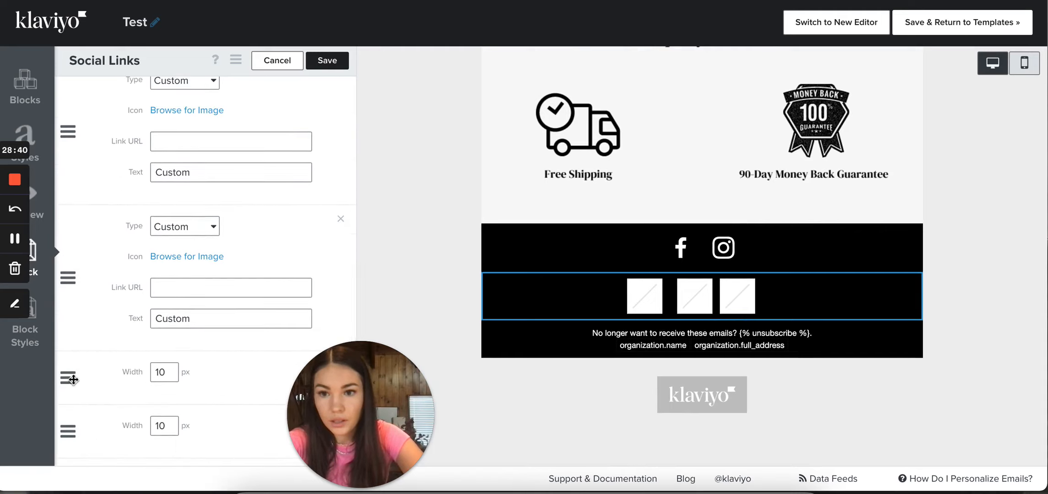
left_click_drag(73, 380, 83, 217)
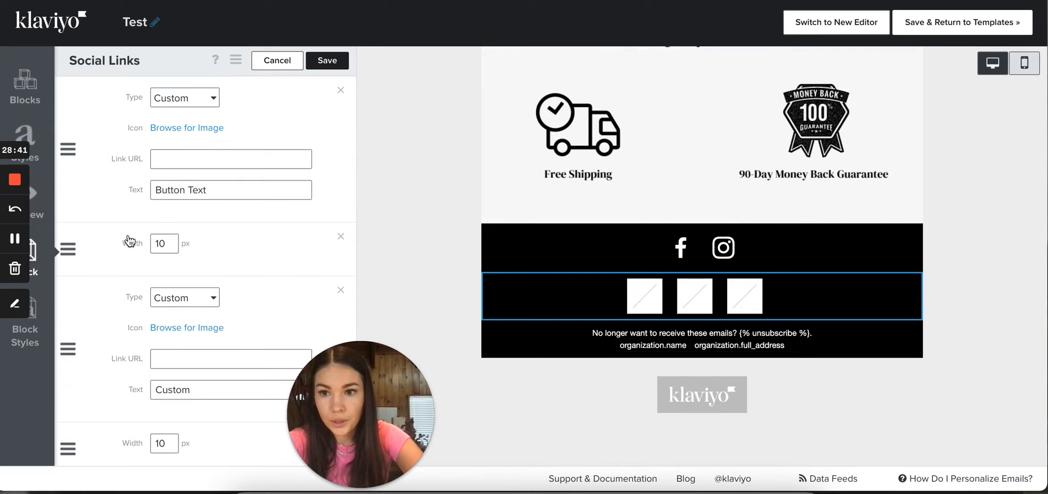
Set both spaces between the social icons to 30 px wide and save the social links block
double_click(161, 243)
type("30")
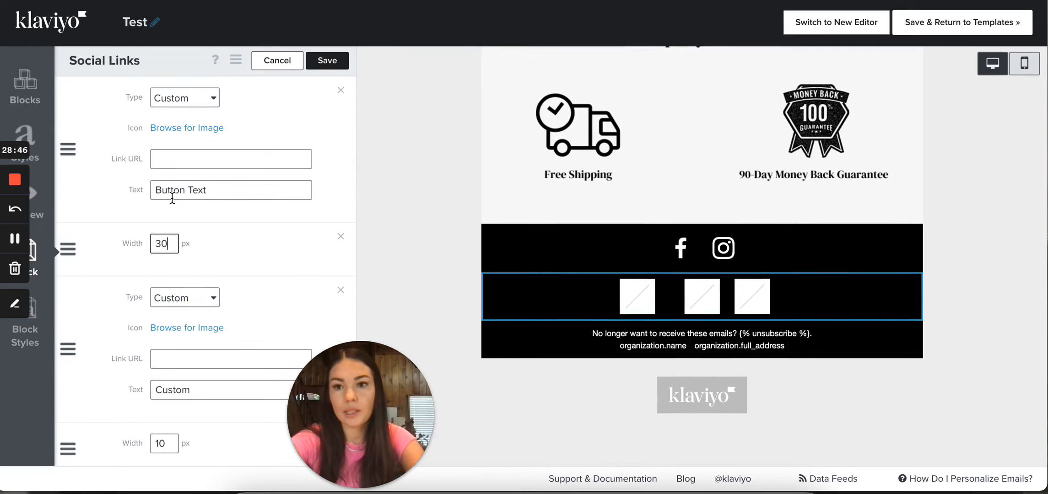
scroll(171, 279, "down", 3)
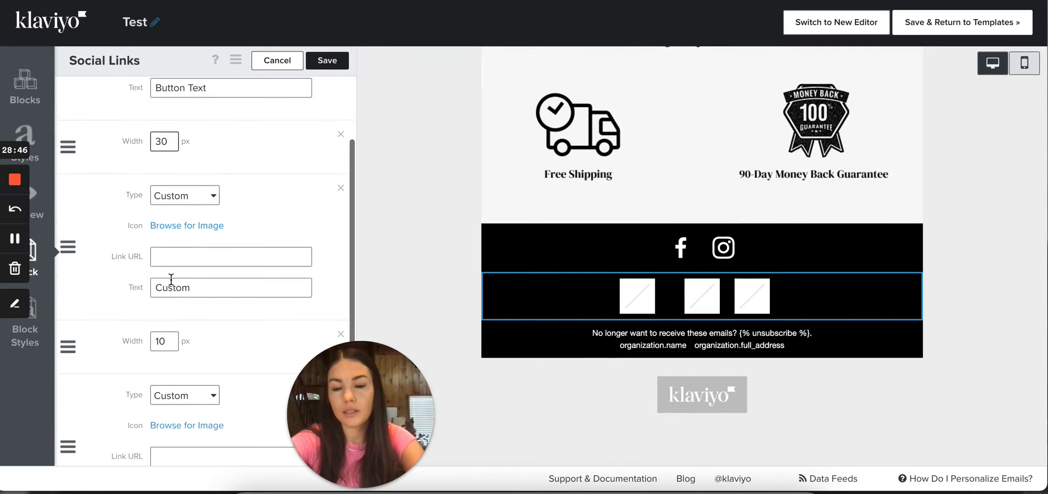
double_click(168, 341)
type("30")
scroll(183, 398, "down", 3)
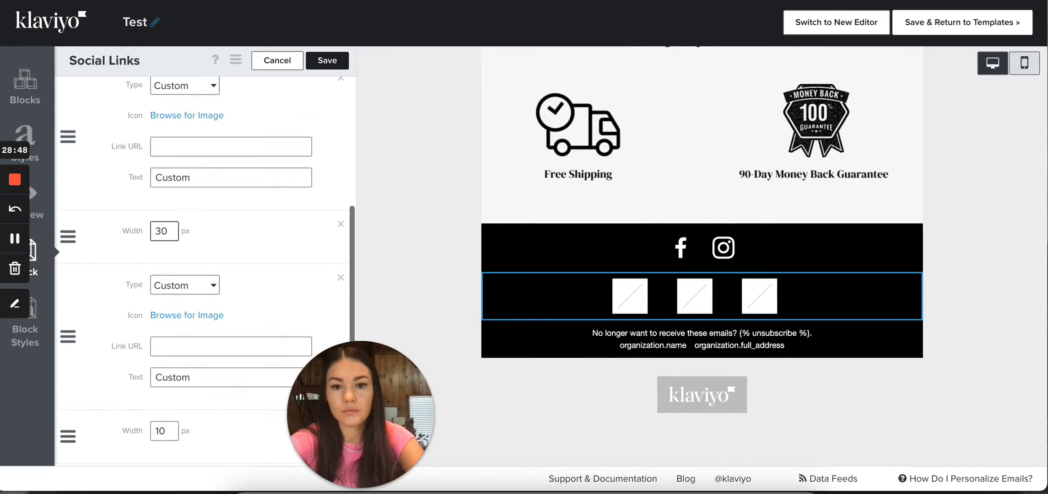
scroll(172, 420, "down", 1)
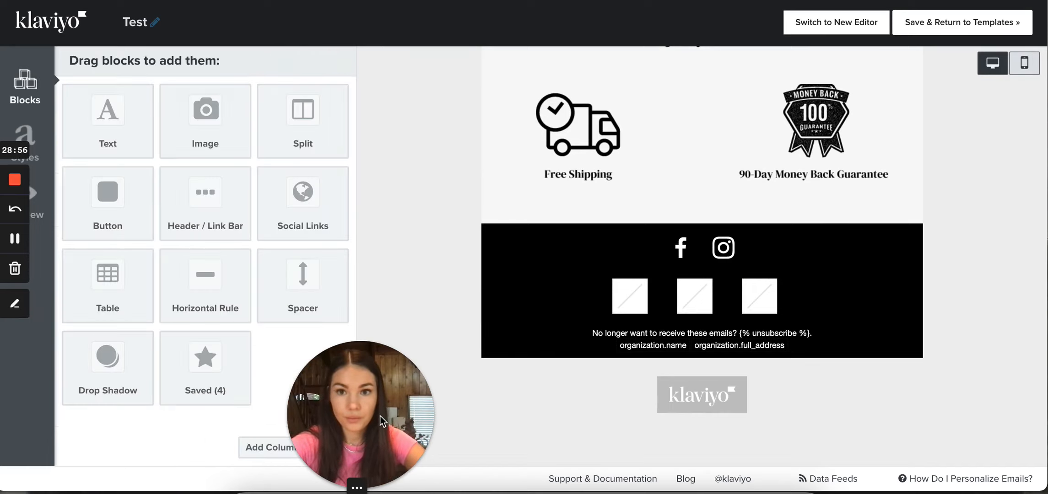
Delete the social links block with three placeholder icons from the footer, and save the unsubscribe text block
left_click_drag(379, 416, 134, 389)
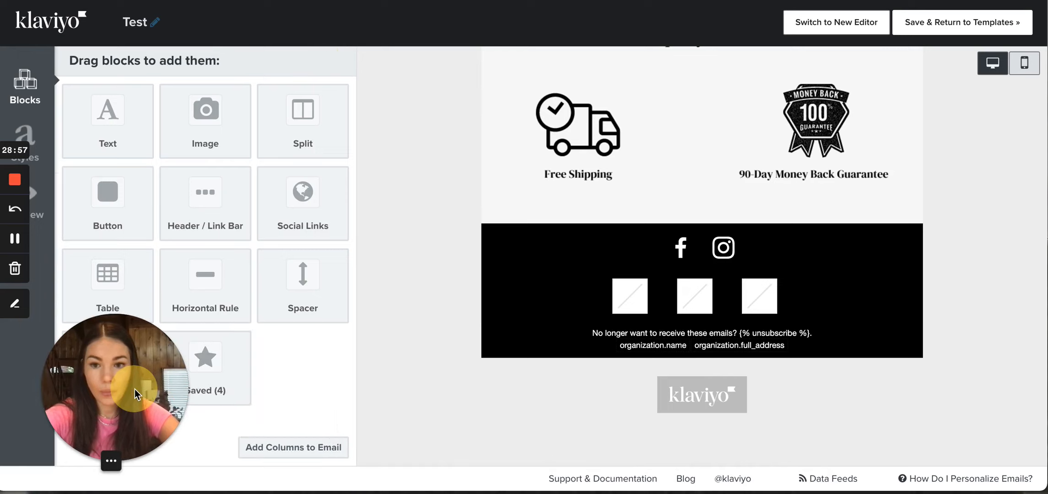
scroll(409, 345, "down", 1)
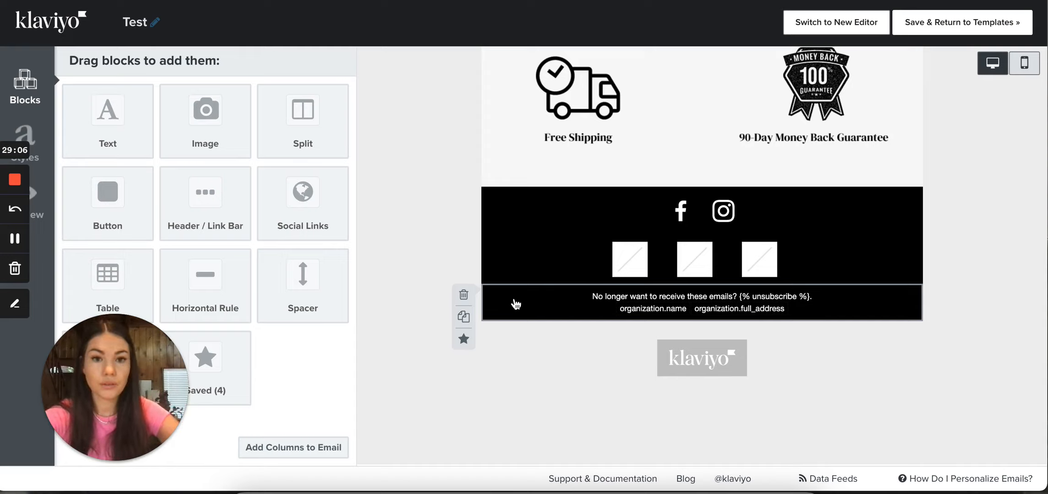
left_click(515, 303)
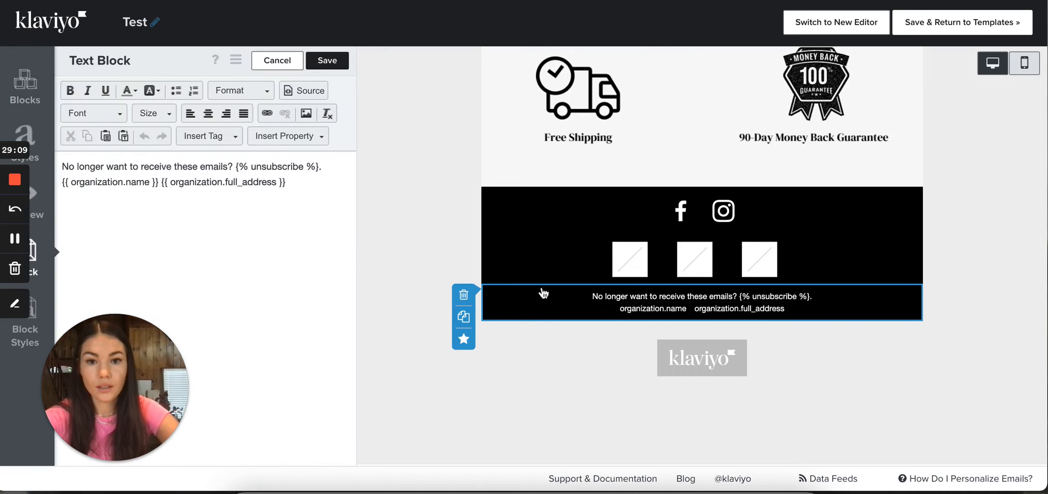
left_click(466, 248)
left_click(693, 155)
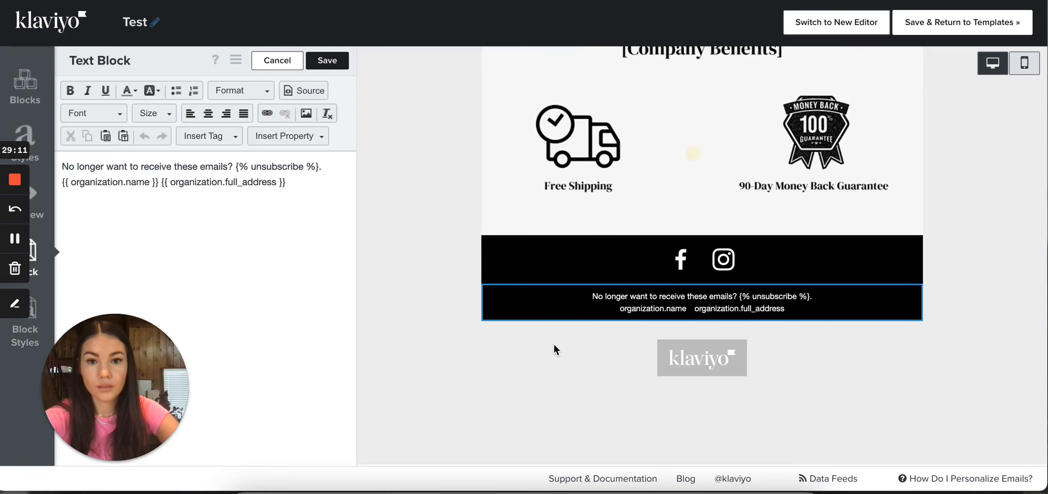
left_click(526, 308)
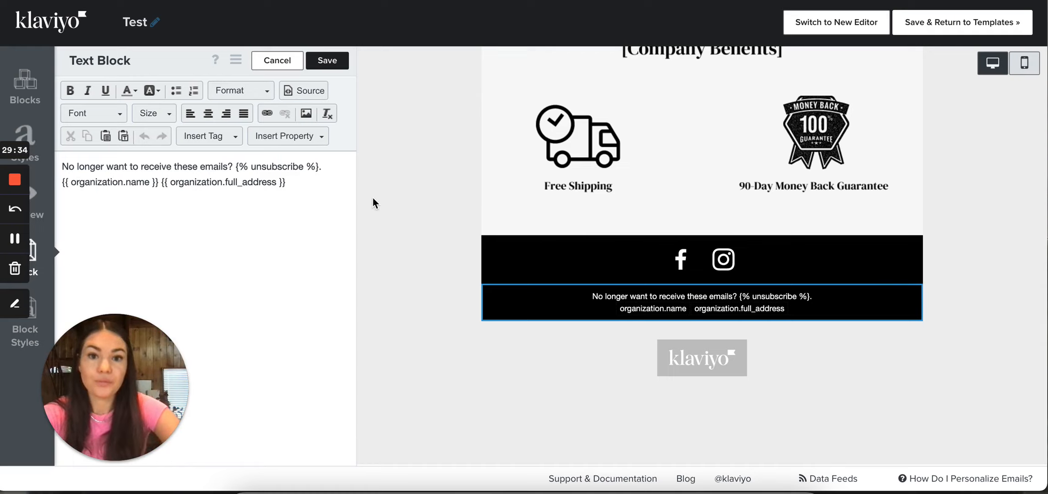
left_click(327, 61)
Look through the email's mobile version and return to the desktop version
scroll(435, 221, "up", 20)
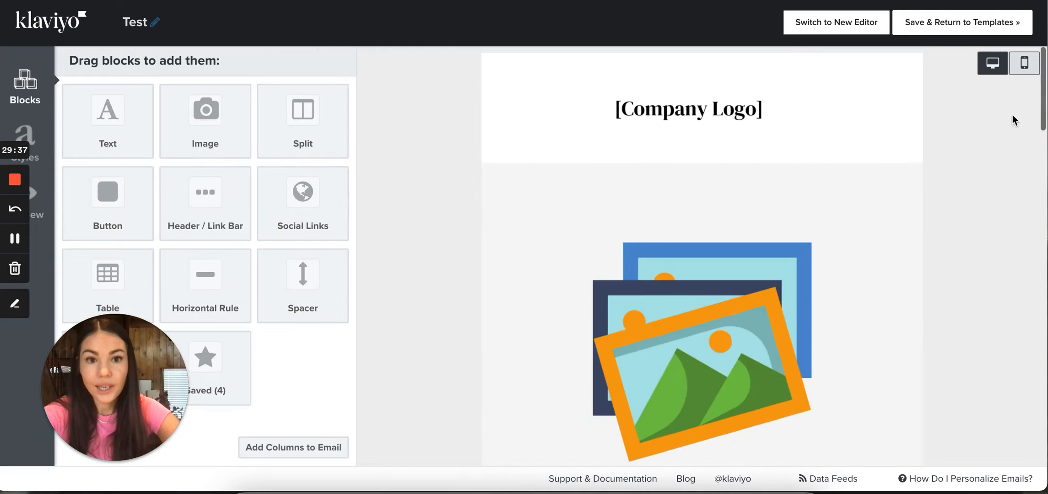
left_click(1024, 63)
scroll(856, 244, "down", 4)
scroll(803, 292, "down", 15)
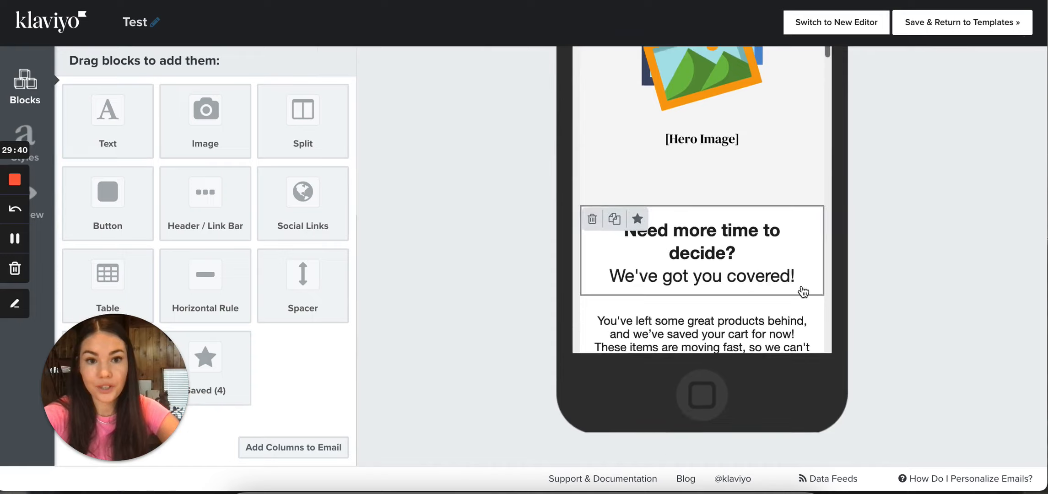
scroll(854, 274, "up", 20)
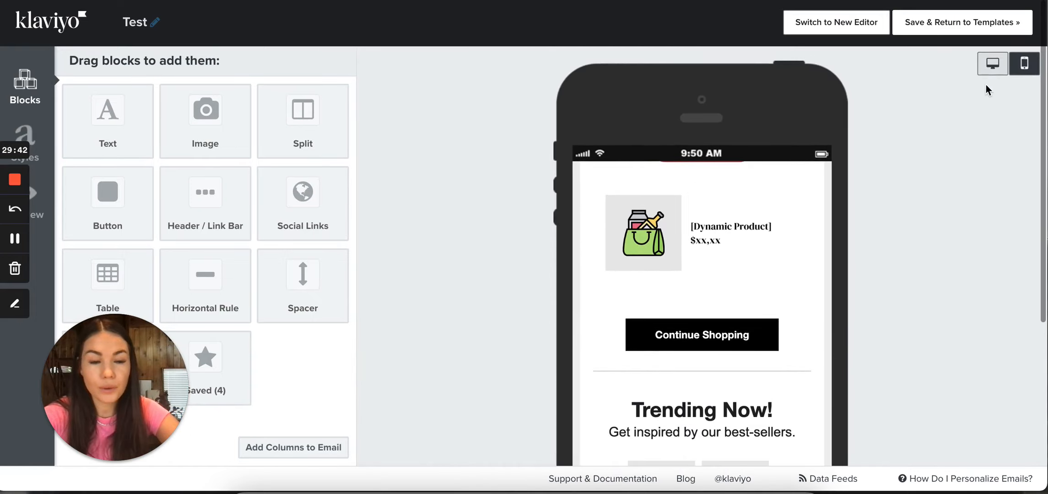
left_click(991, 63)
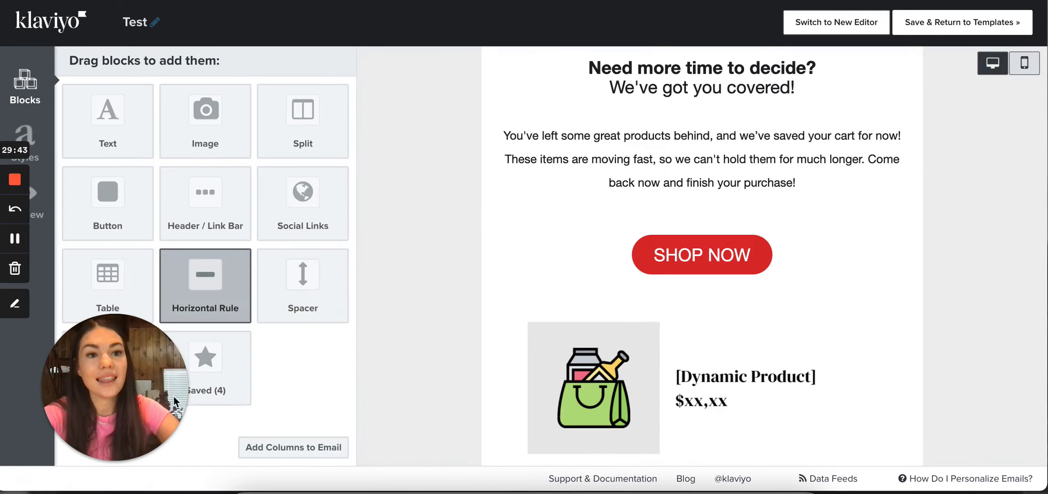
left_click_drag(113, 395, 139, 385)
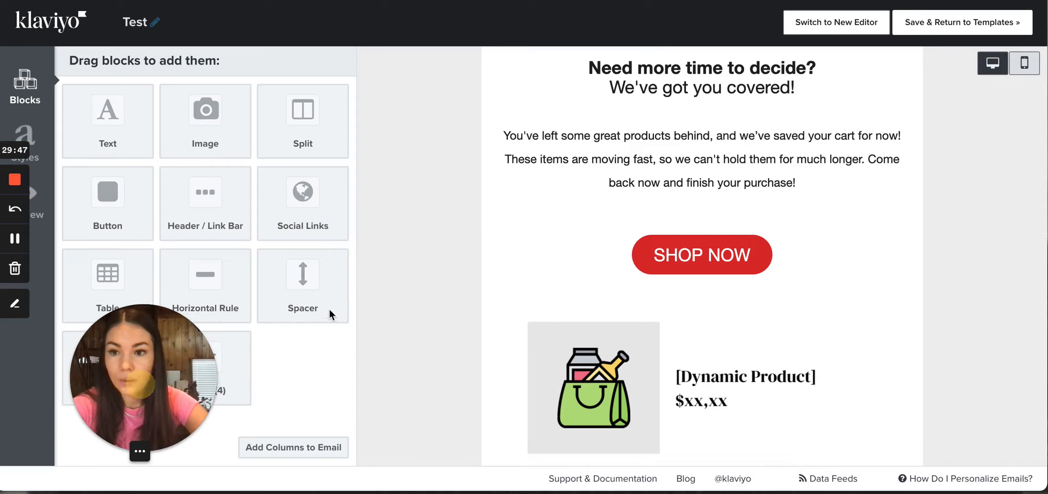
left_click(389, 274)
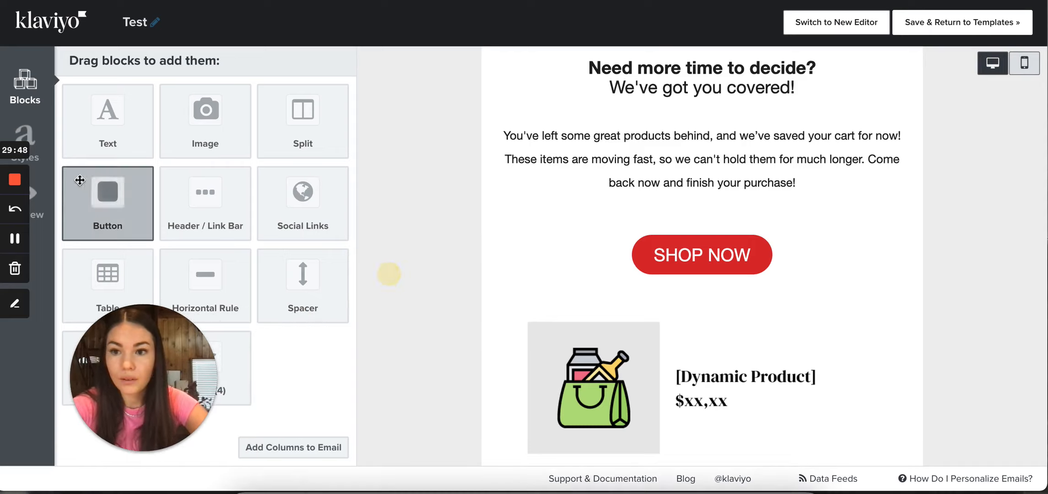
Preview the email directly in Klaviyo, look through its content and close the preview
left_click(41, 195)
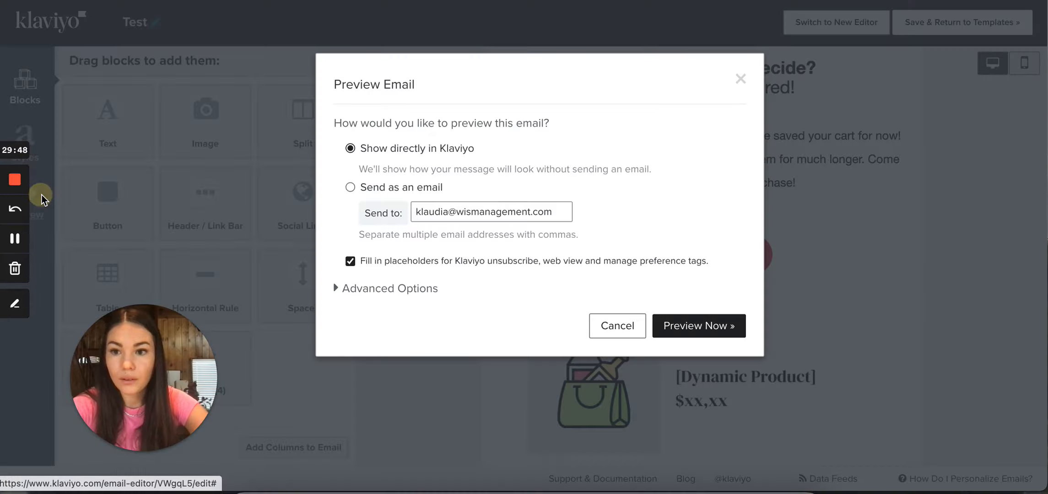
left_click(666, 327)
scroll(668, 334, "down", 15)
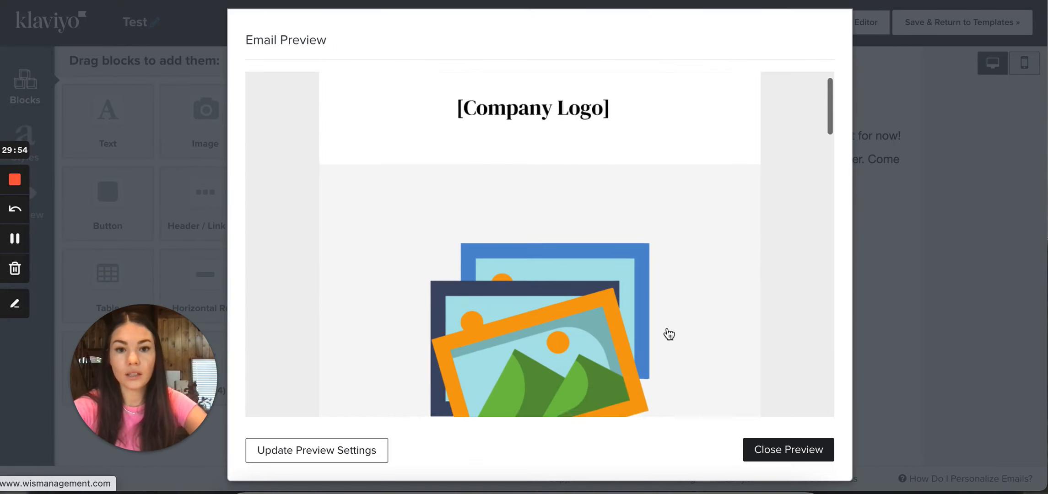
scroll(667, 328, "down", 10)
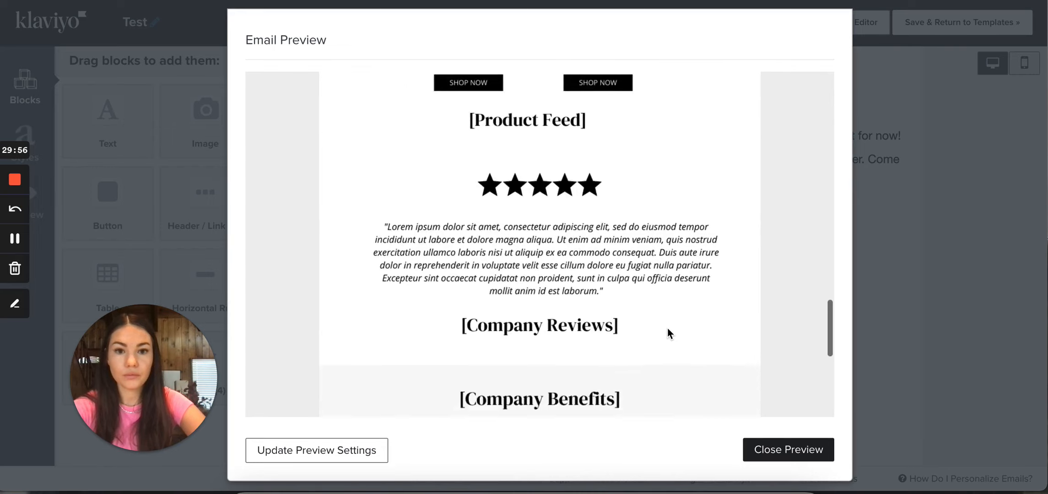
left_click(896, 276)
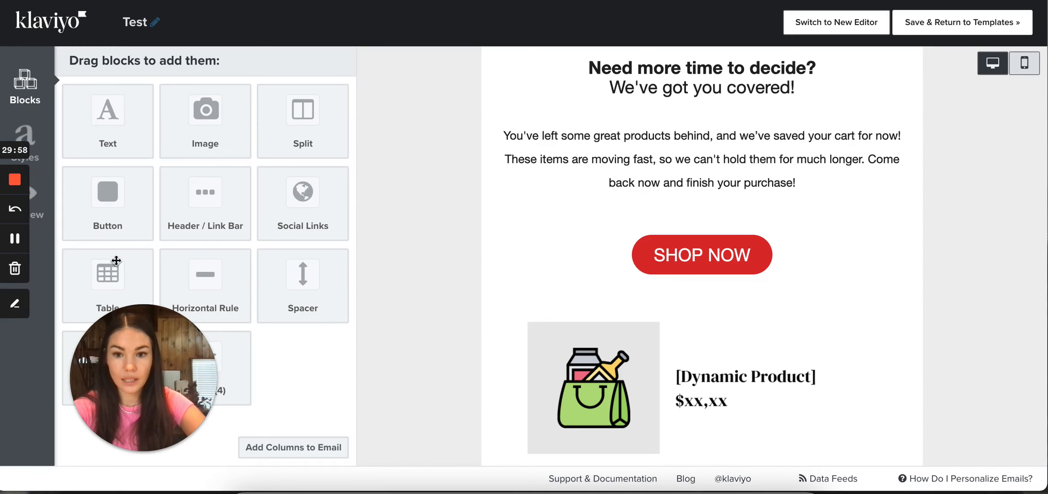
Set the email preview to be sent as an email, and leave the preview settings without sending it
left_click(42, 212)
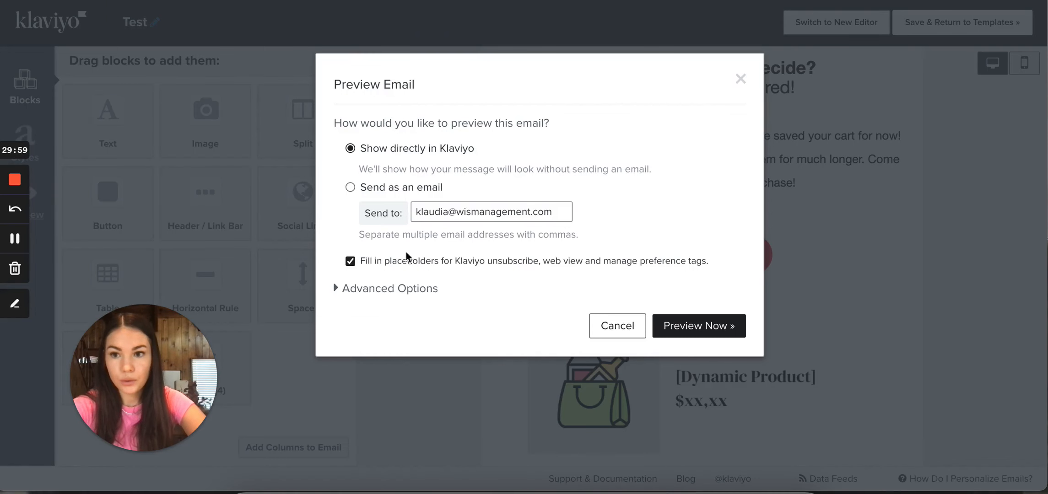
left_click(350, 187)
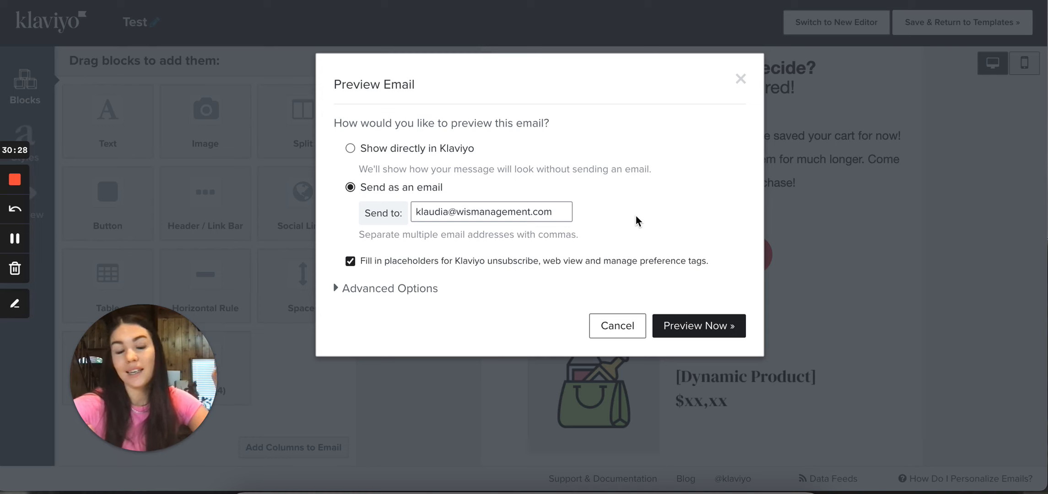
left_click(948, 162)
Look through the email's mobile version, and save the Test template and return to the template list
left_click(1022, 71)
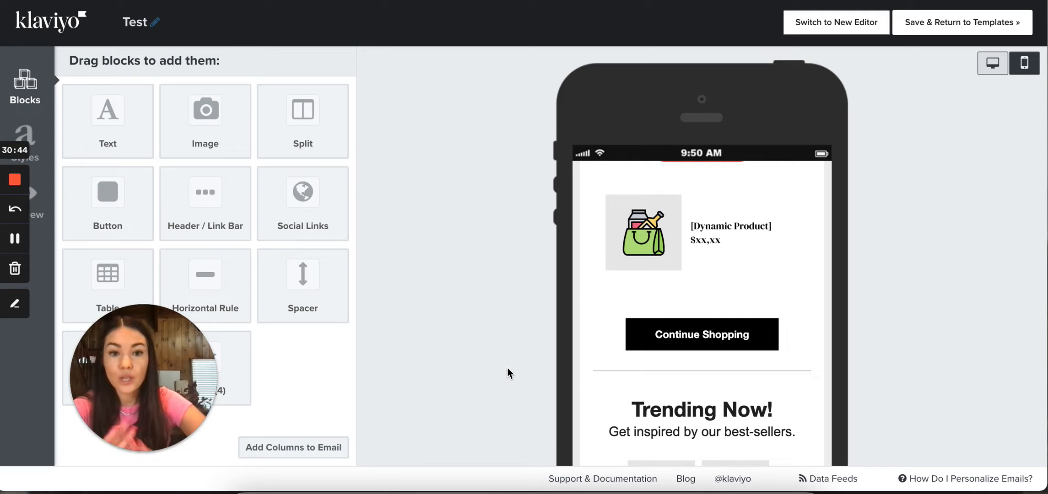
scroll(617, 412, "down", 5)
scroll(661, 423, "up", 9)
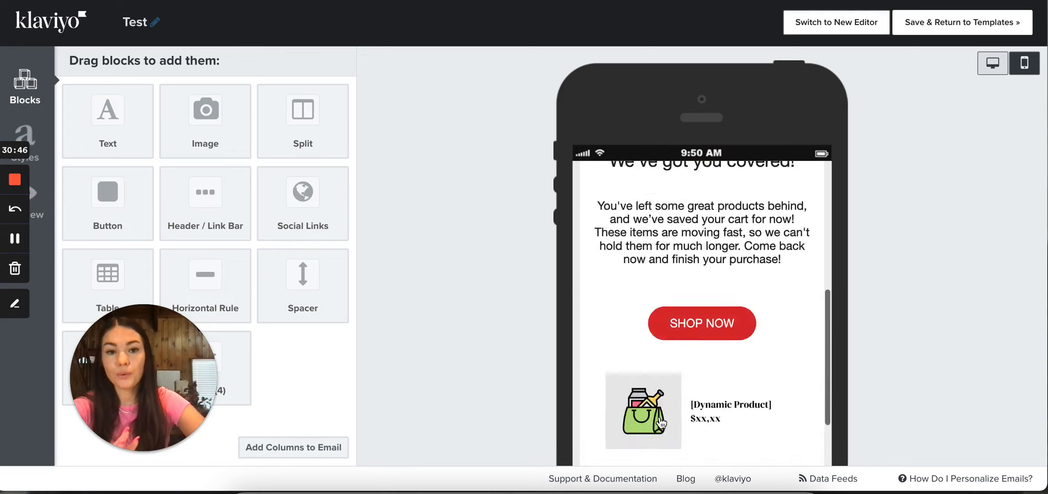
scroll(661, 423, "up", 5)
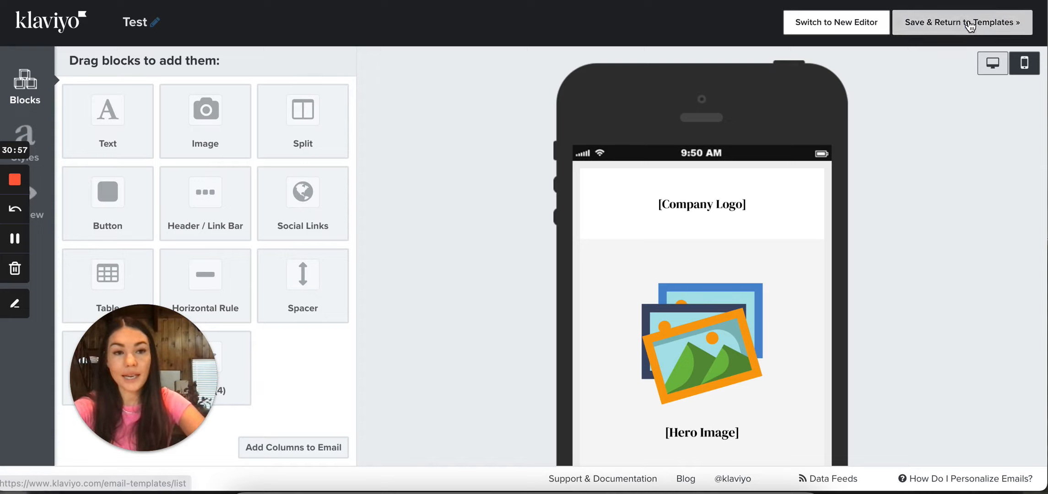
left_click(969, 27)
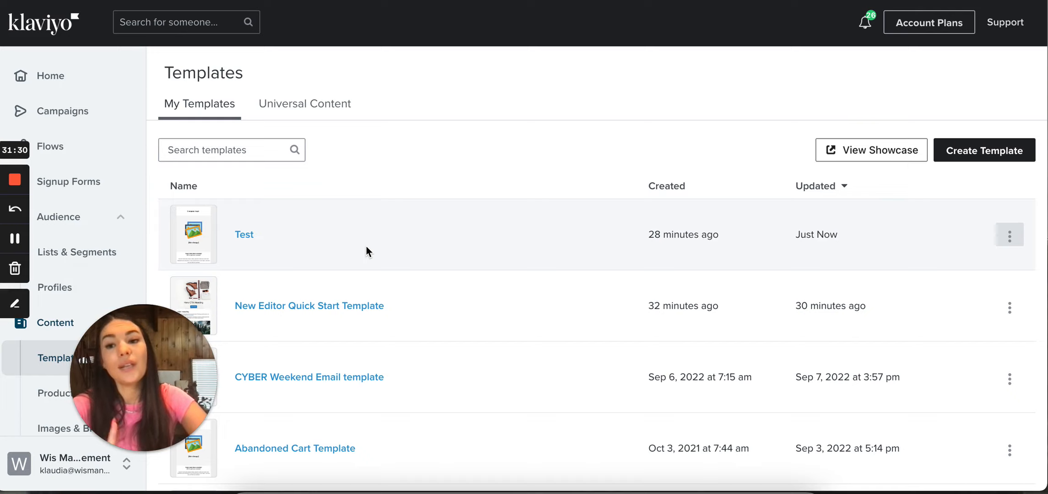
Create a new campaign of the Email type
left_click(77, 114)
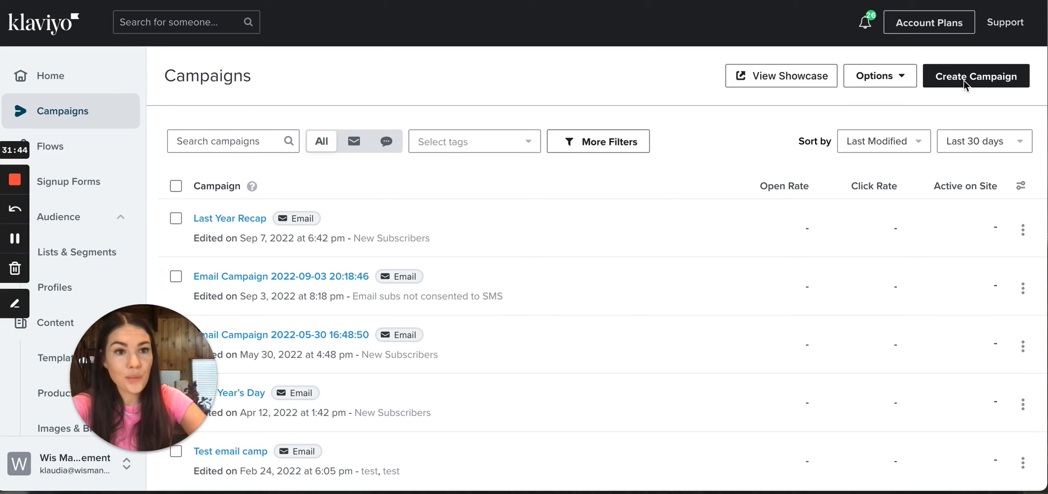
left_click(988, 78)
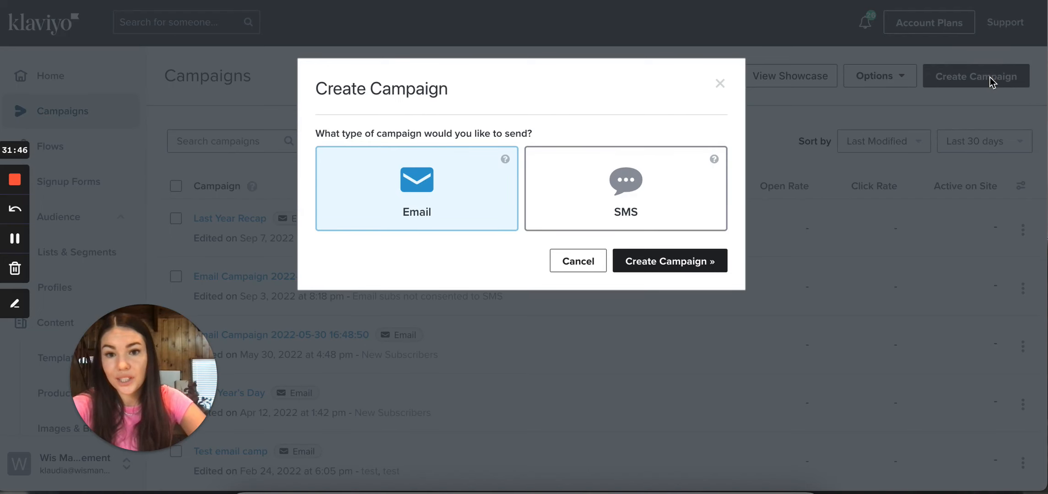
left_click(655, 263)
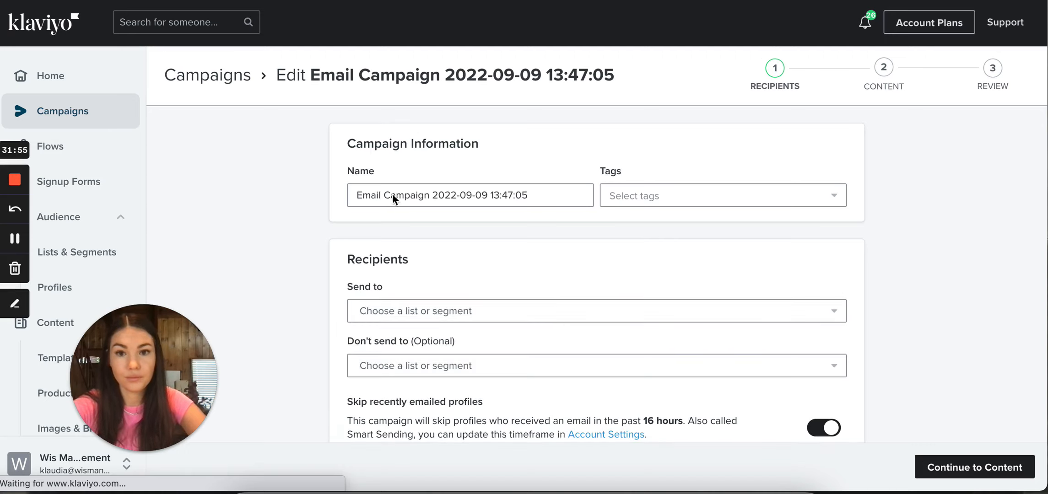
Keep the campaign's default name, continue to its content without choosing recipients, and select the Drag and Drop email design
left_click(574, 194)
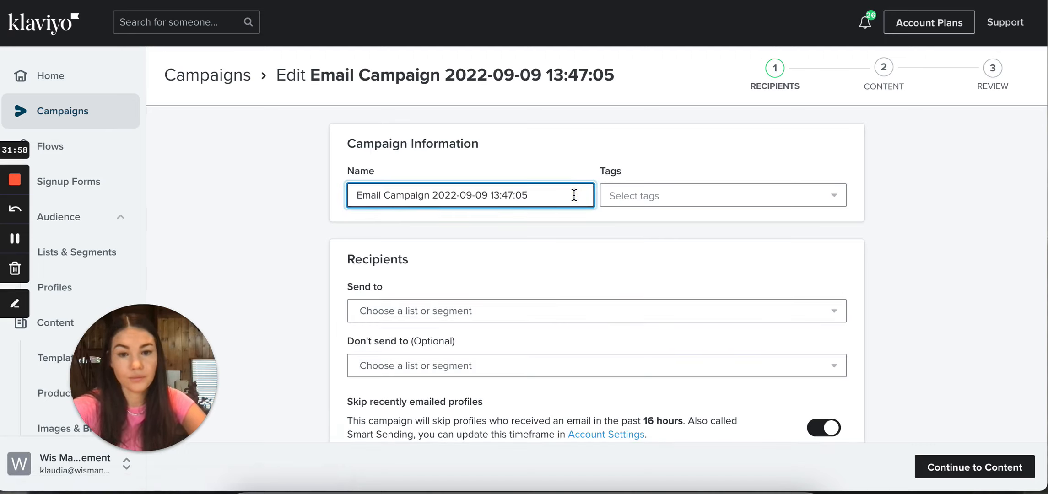
scroll(565, 194, "down", 1)
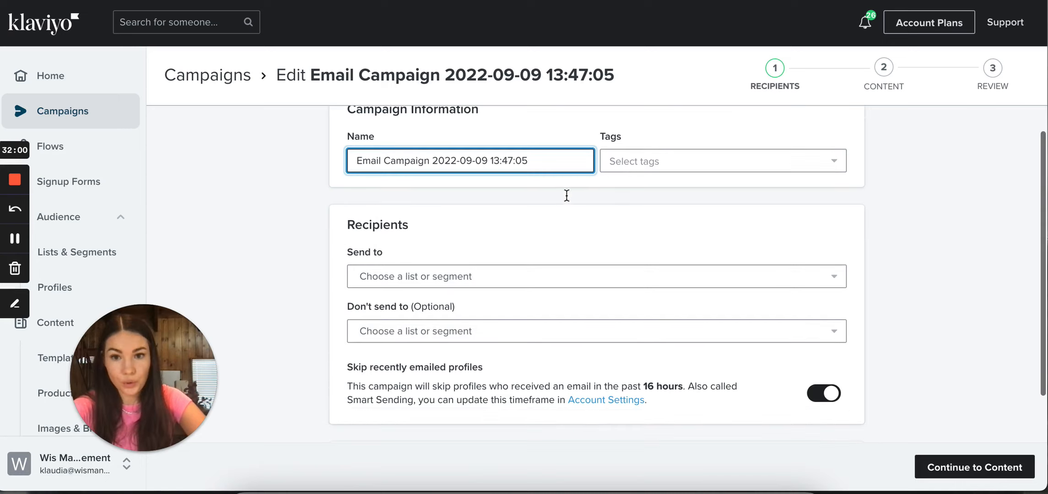
left_click(942, 466)
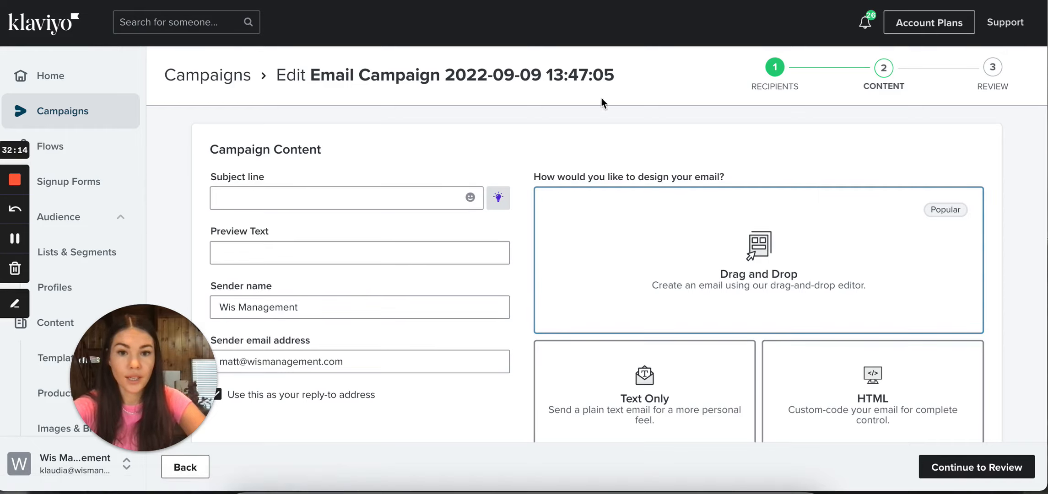
left_click(835, 270)
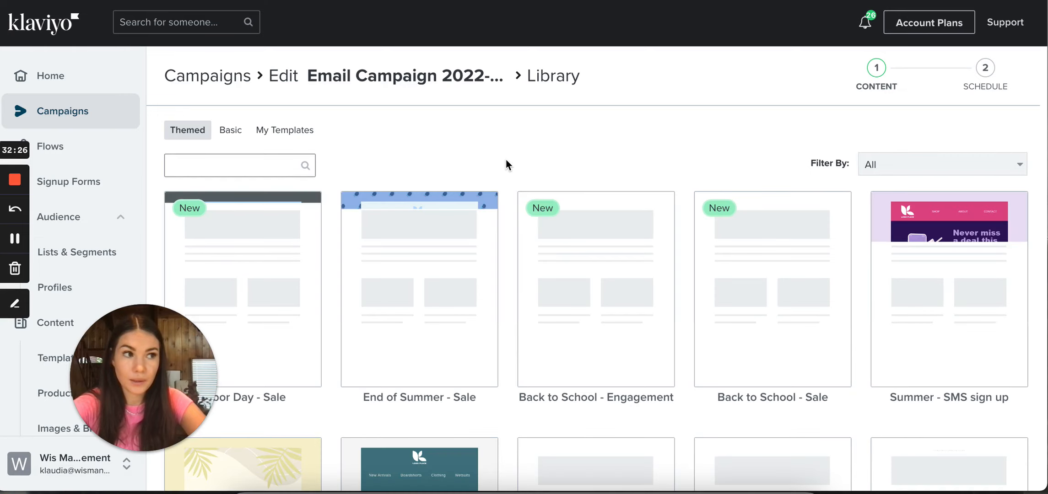
Apply the saved Test template to the campaign email and return to the campaign content page
left_click(298, 137)
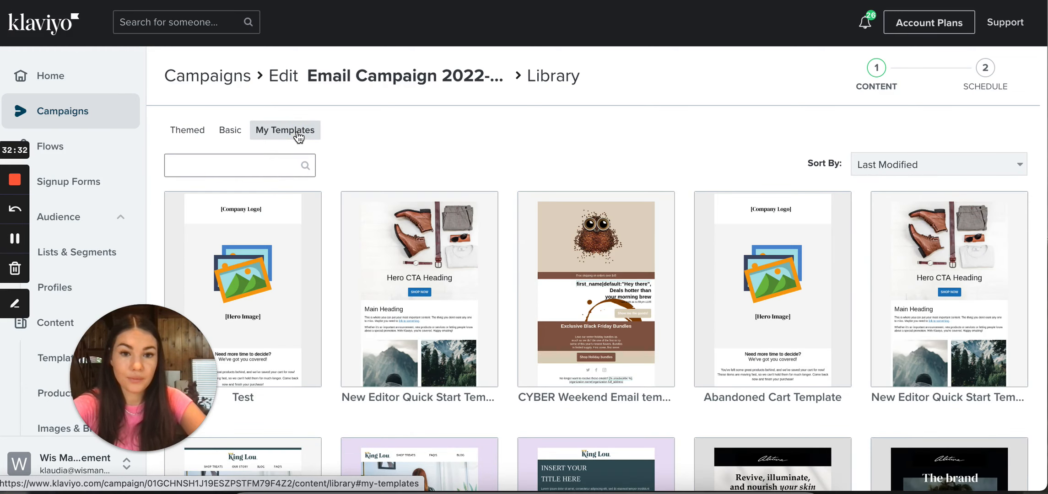
mouse_move(259, 294)
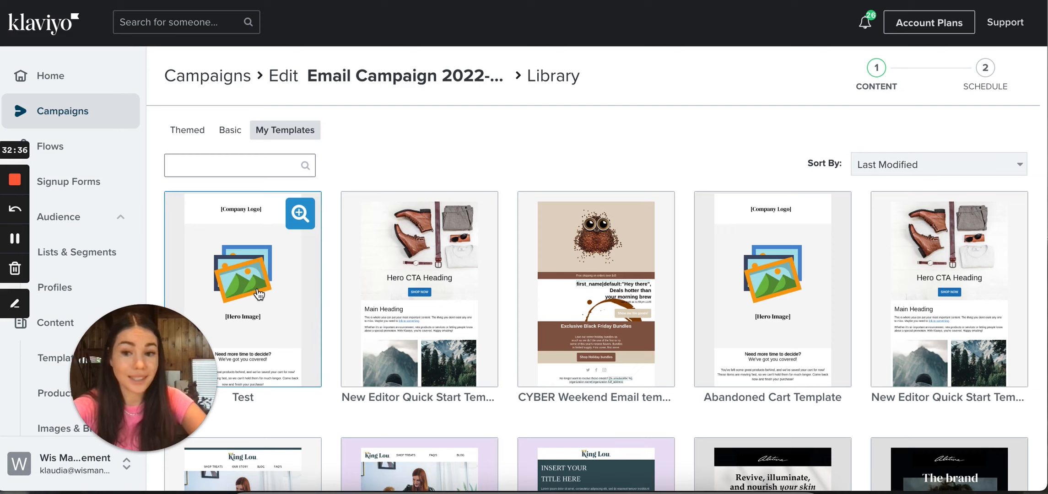
left_click(258, 295)
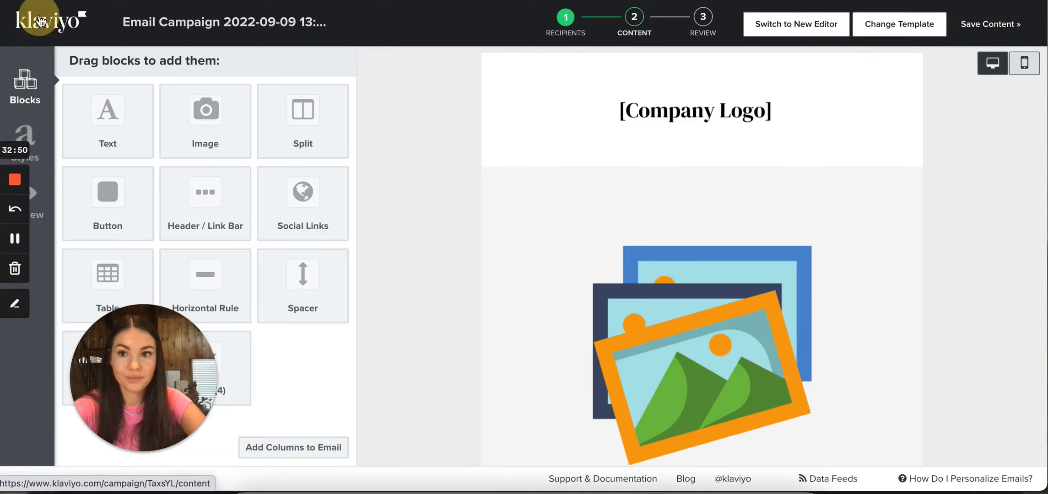
left_click(40, 22)
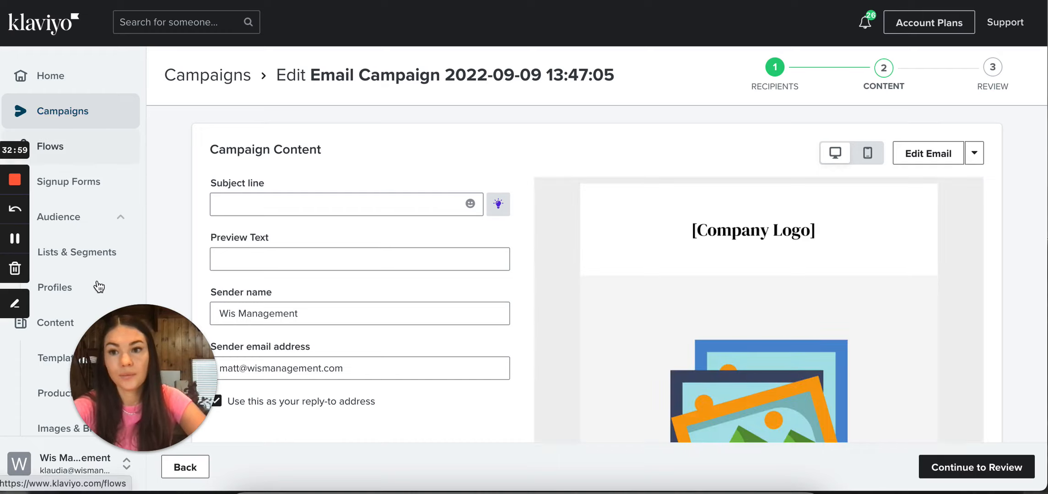
Leave the campaign for the template list, saving its changes on exit
scroll(98, 277, "down", 2)
left_click(60, 316)
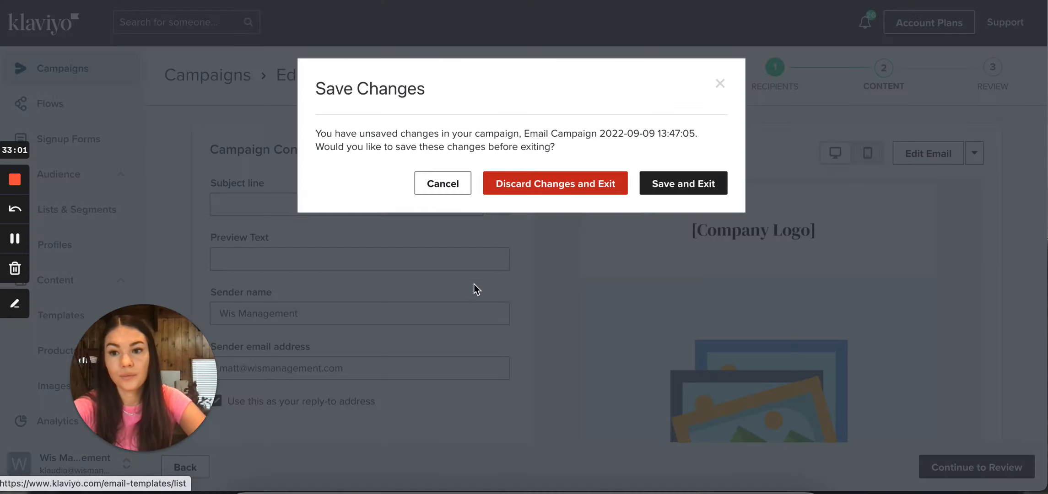
left_click(683, 183)
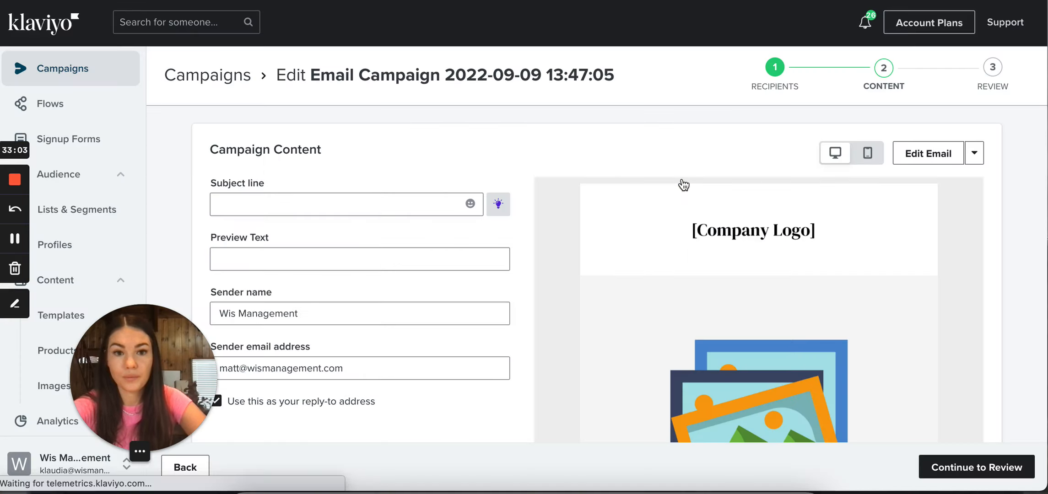